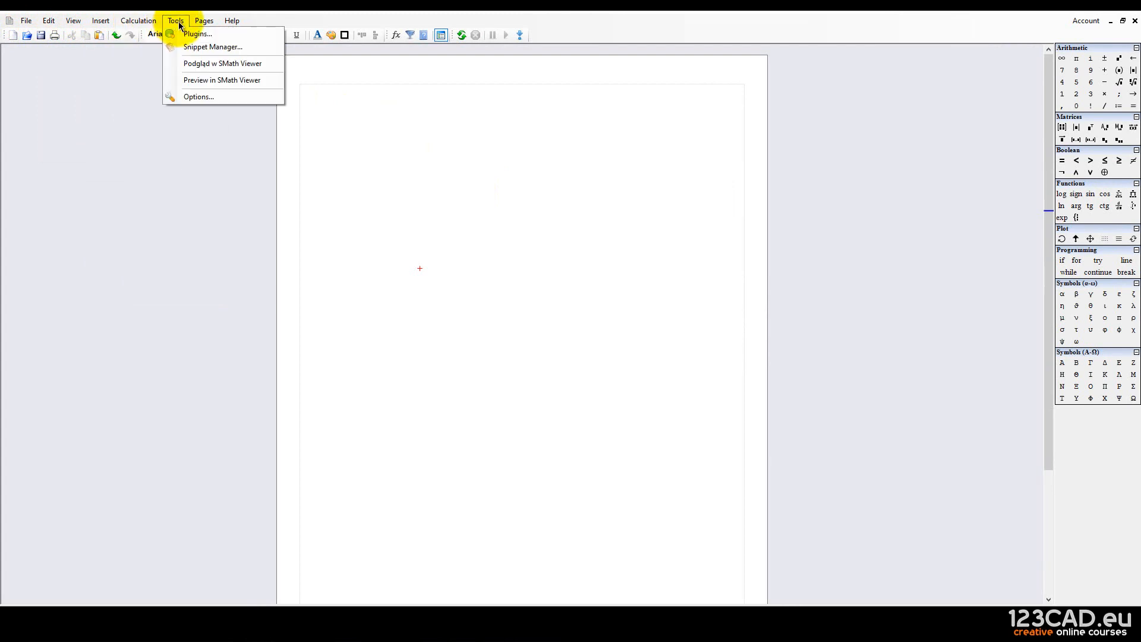
Try several starting positions near the top of the blank page and browse the File menu.
click(519, 216)
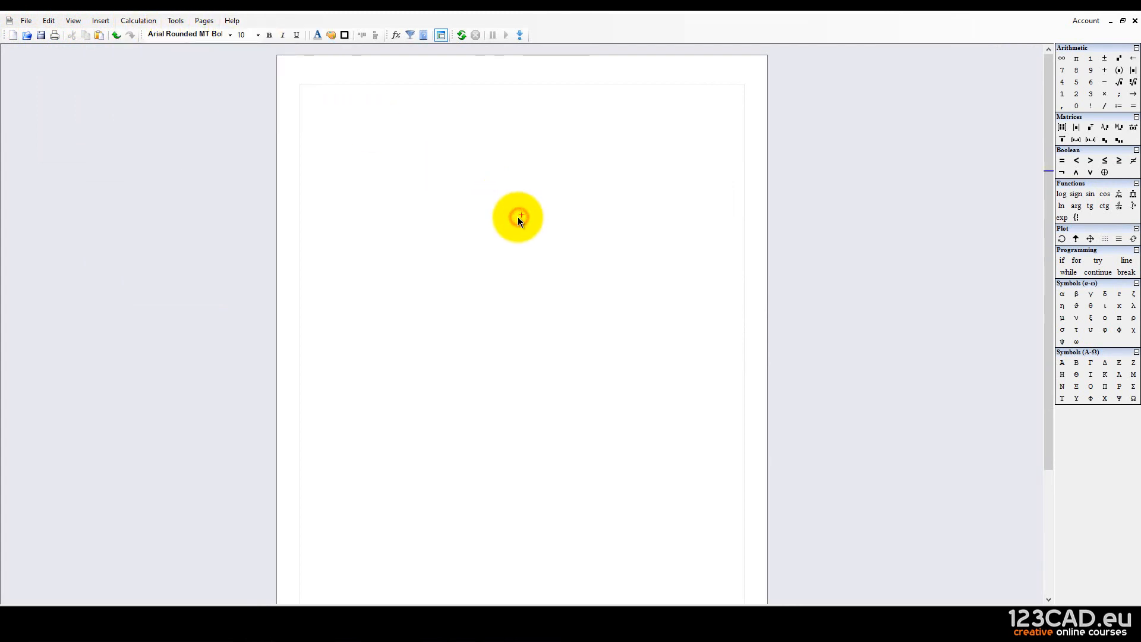
click(318, 96)
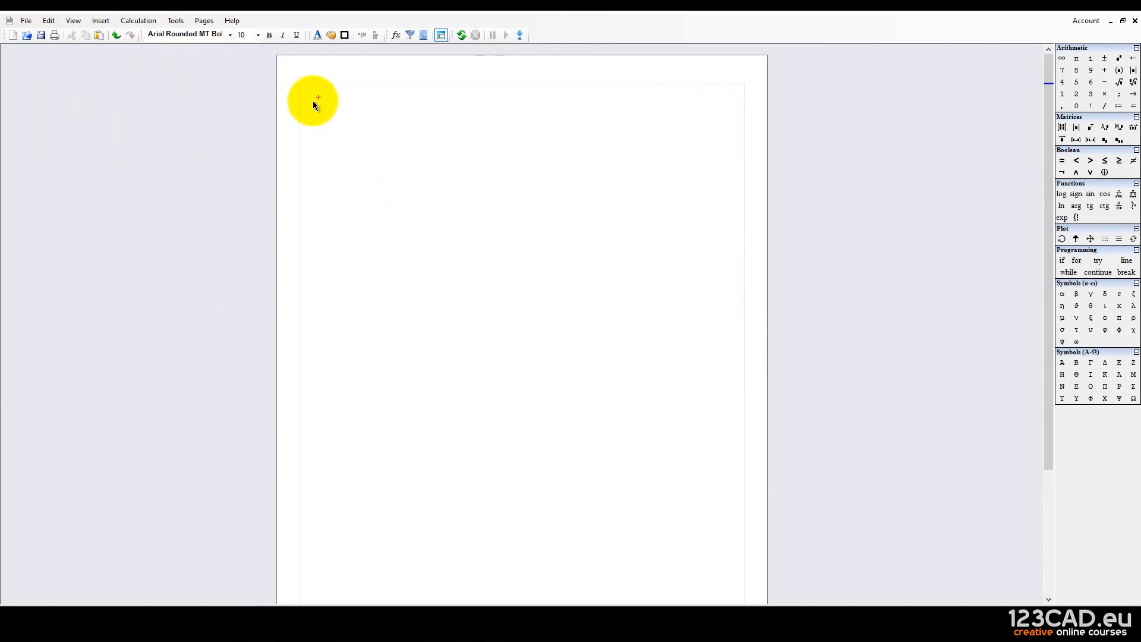
click(382, 238)
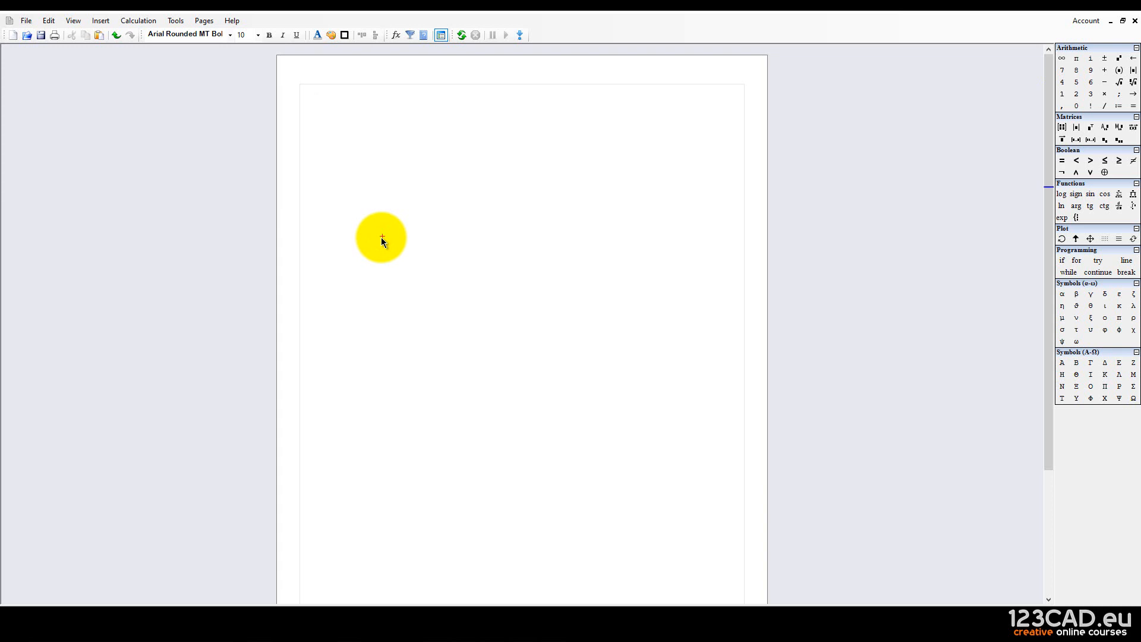
click(332, 130)
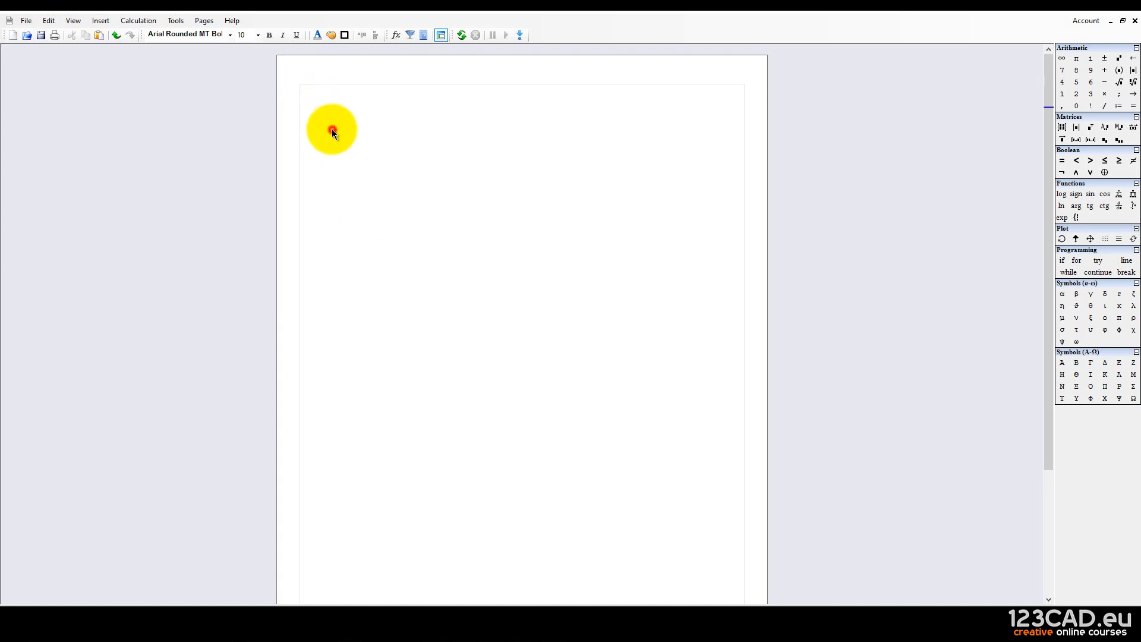
click(357, 101)
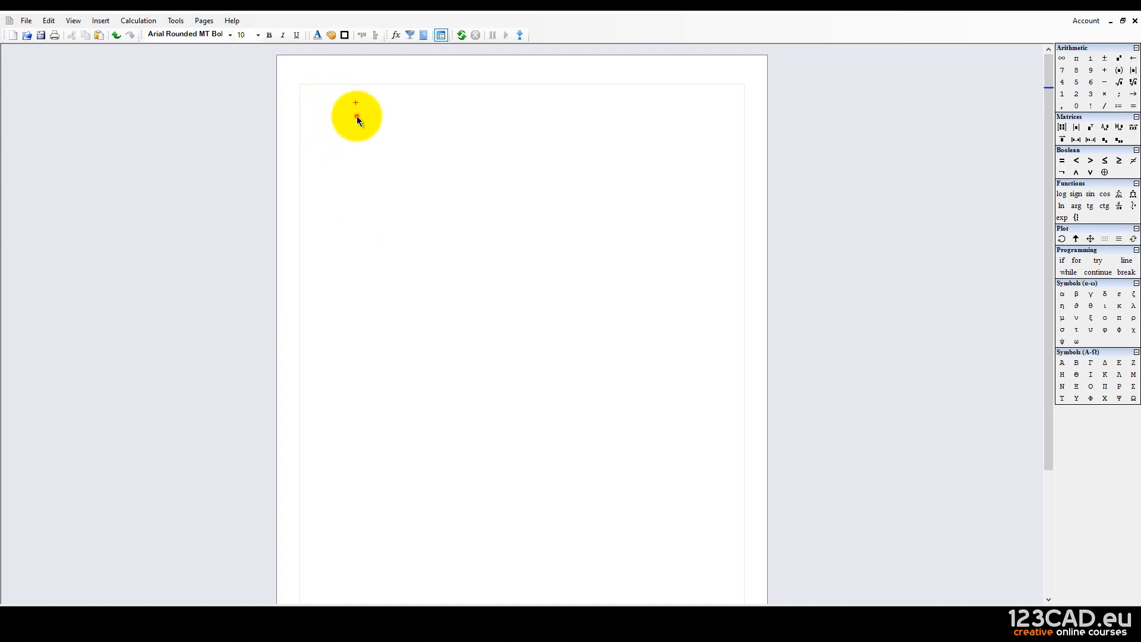
click(356, 117)
click(354, 105)
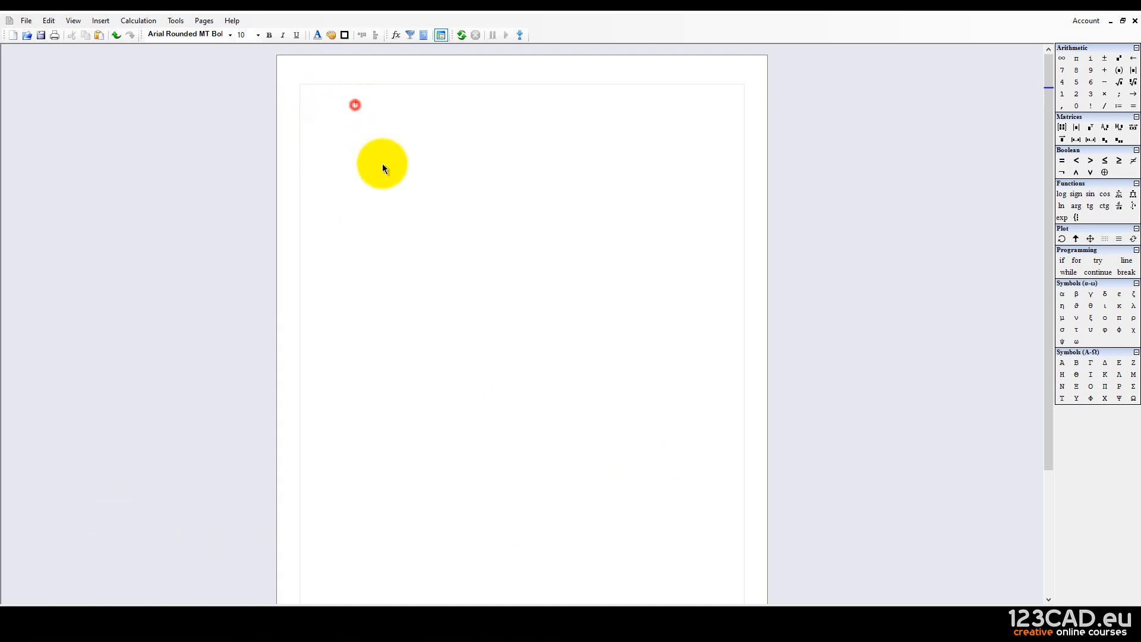
click(361, 118)
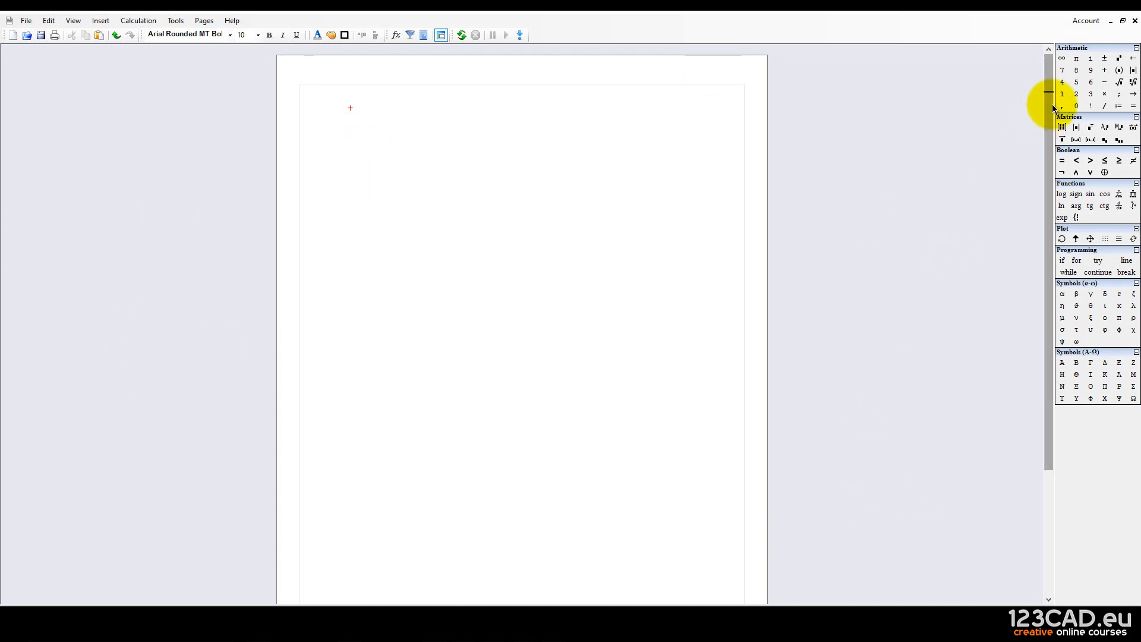
click(27, 21)
mouse_move(49, 20)
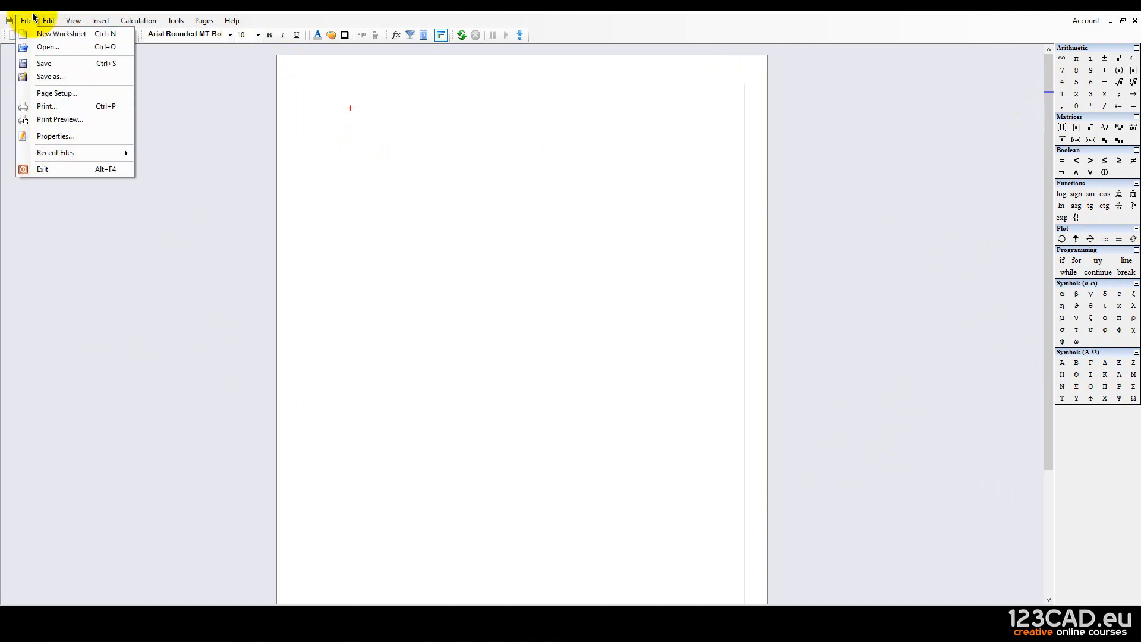
click(247, 132)
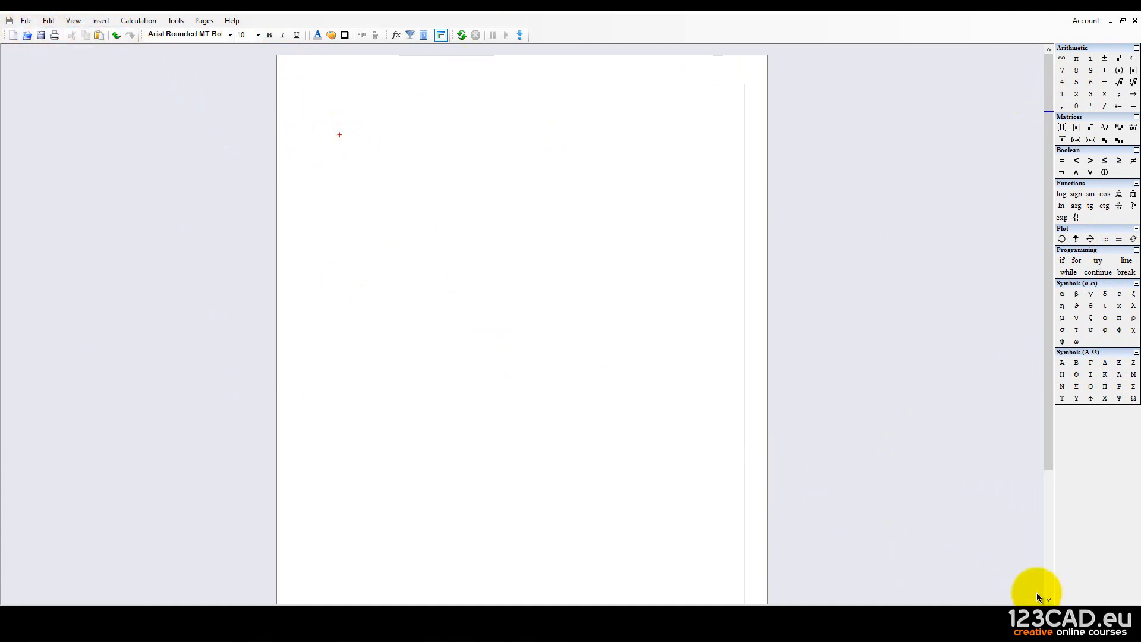
Show the worksheet as separate pages and place the cursor at the page's top-left.
click(1079, 604)
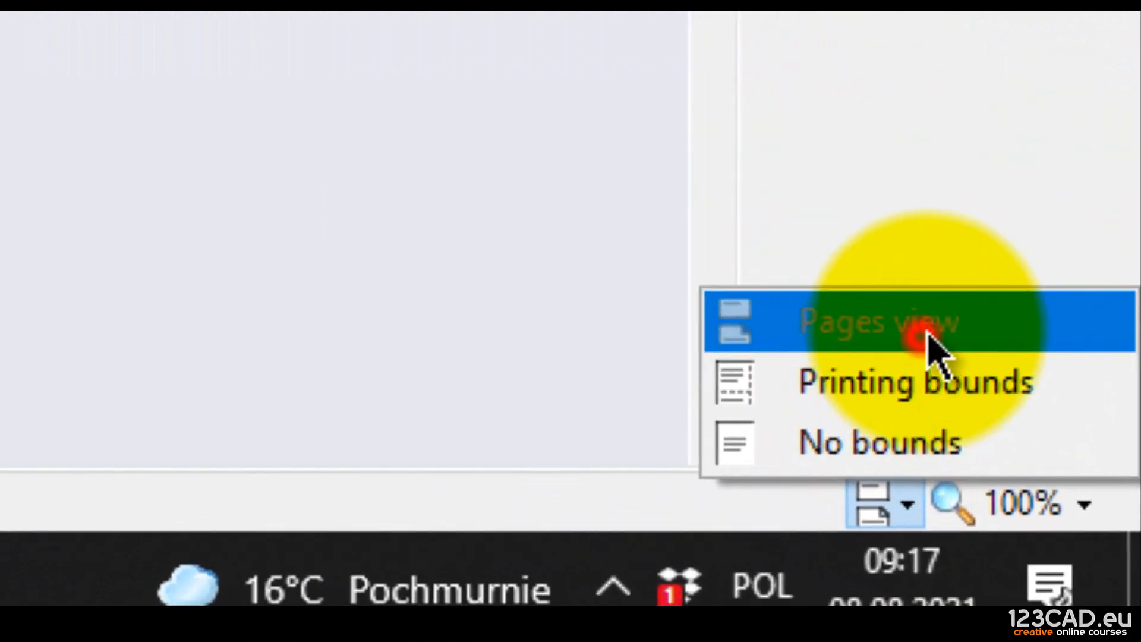
click(989, 428)
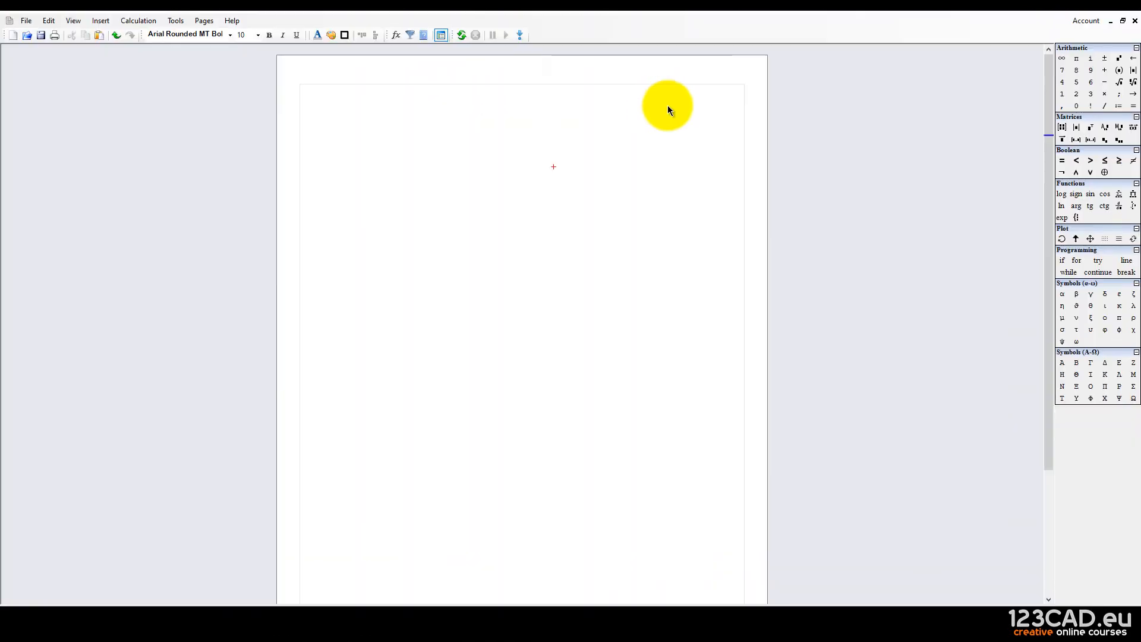
scroll(693, 196, down, 5)
scroll(683, 217, up, 5)
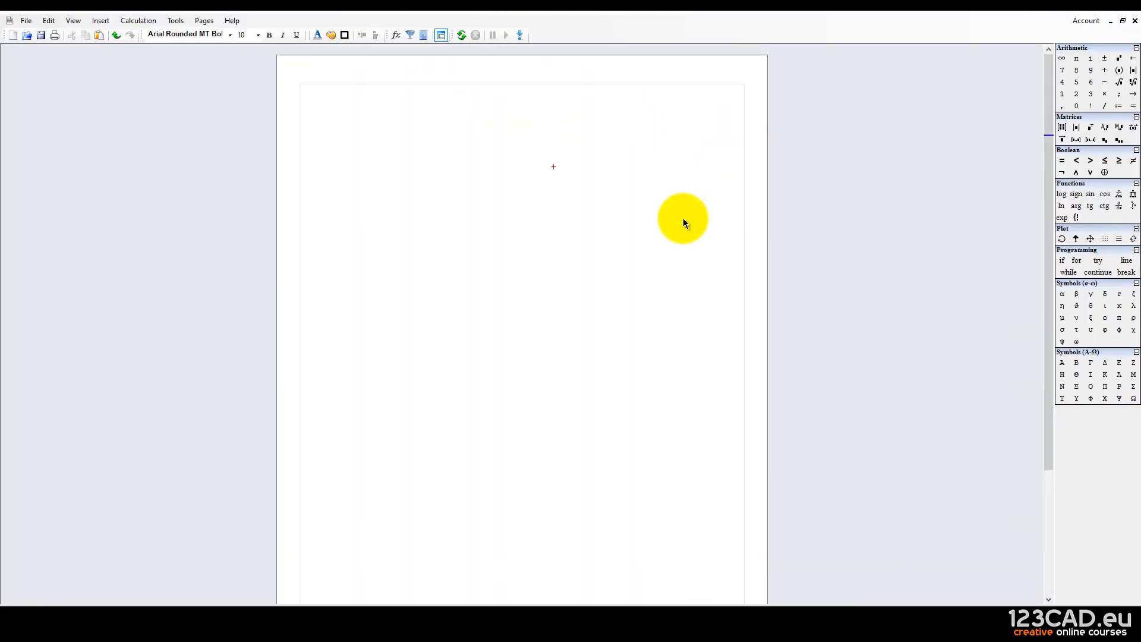
click(1110, 594)
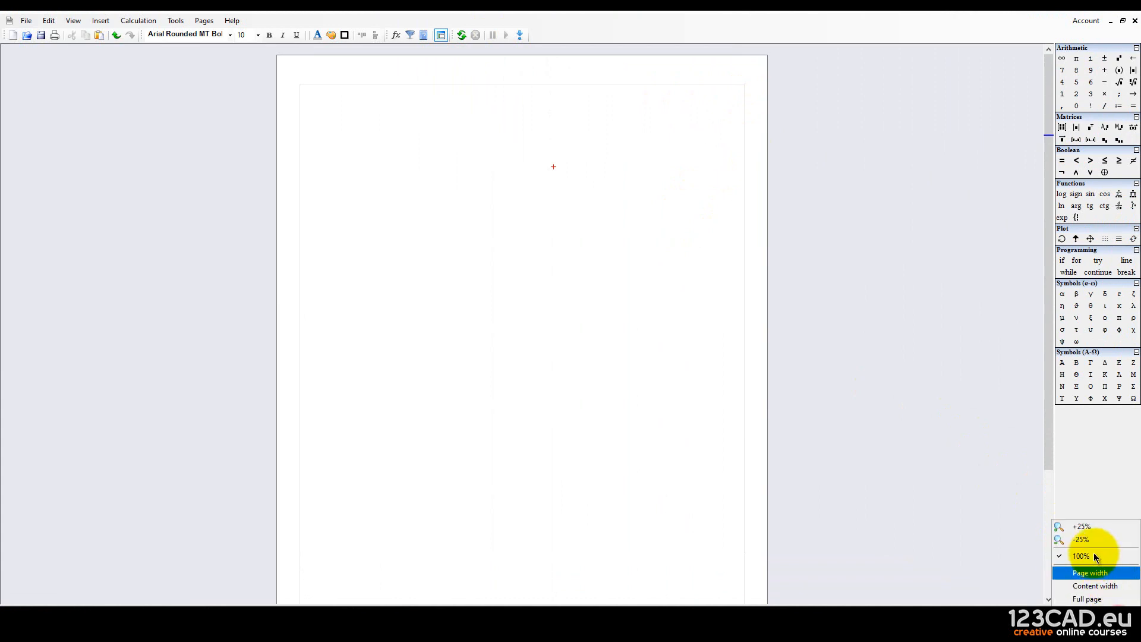
click(438, 213)
click(318, 87)
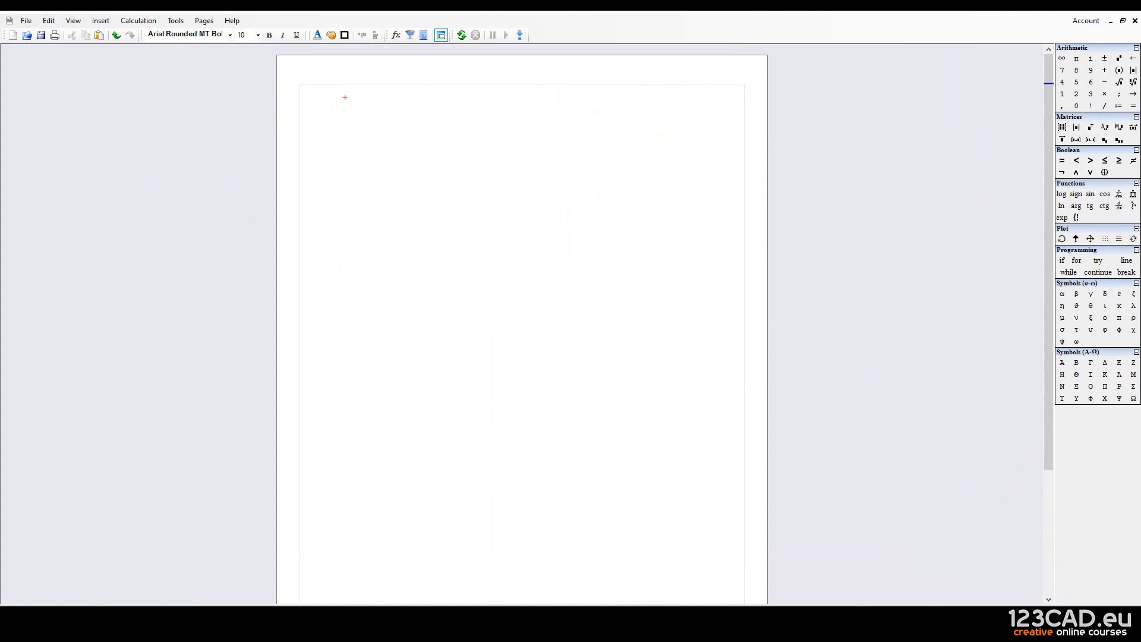
Paste the heading HALL LOAD CALCULATOR ACCORDING TO PN-EN1991-1-4 near the page top.
key(ctrl+c)
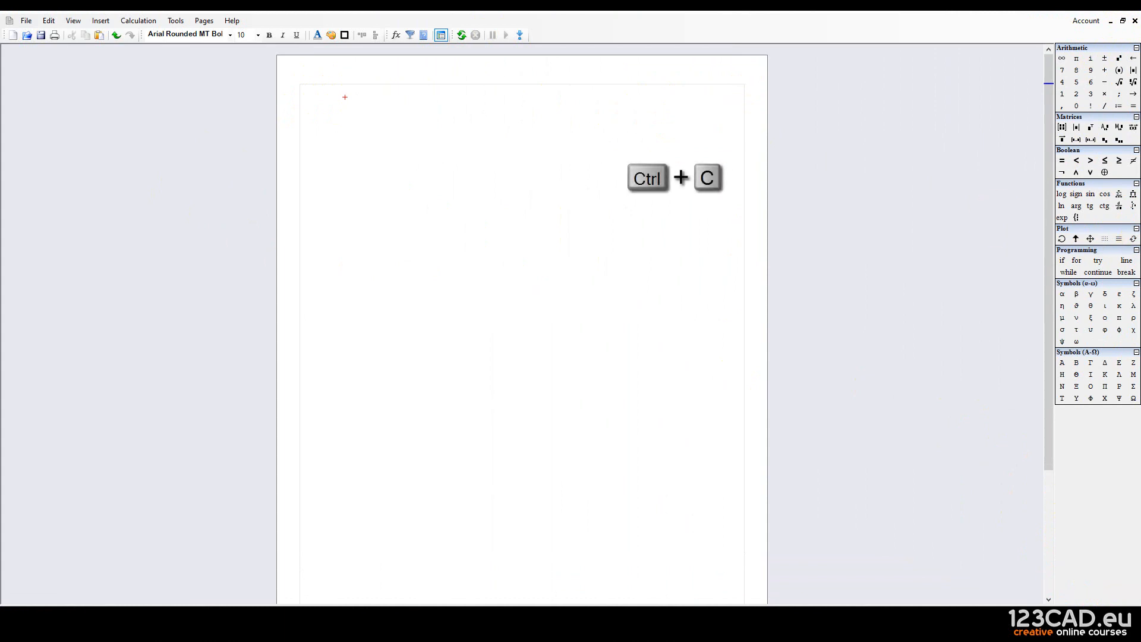
key(ctrl+v)
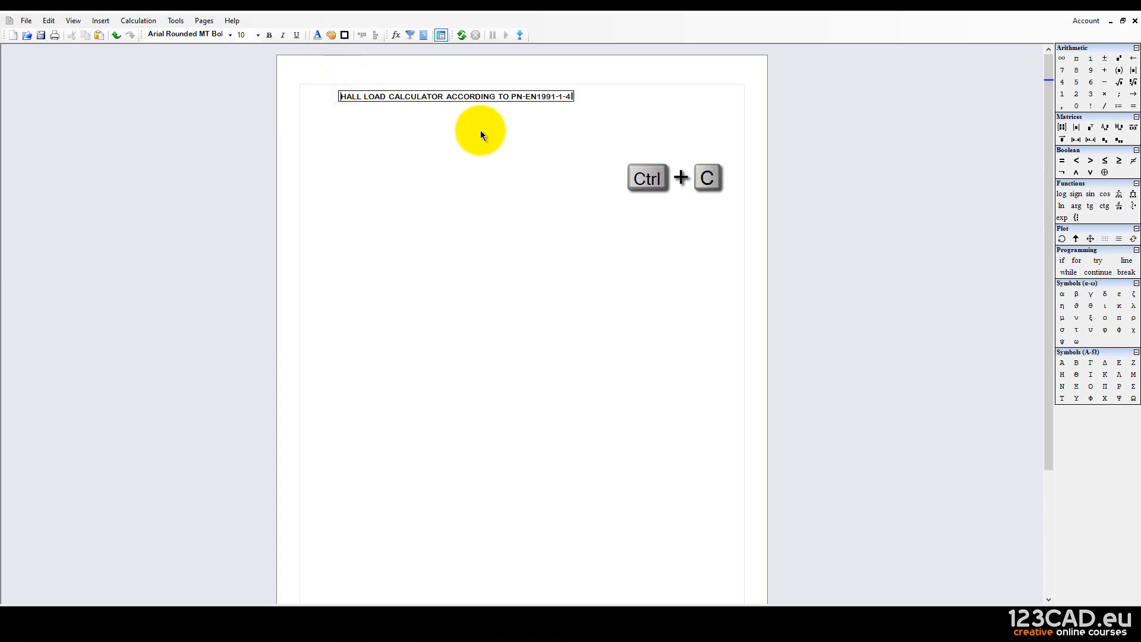
click(469, 98)
drag(469, 98, 507, 104)
click(591, 134)
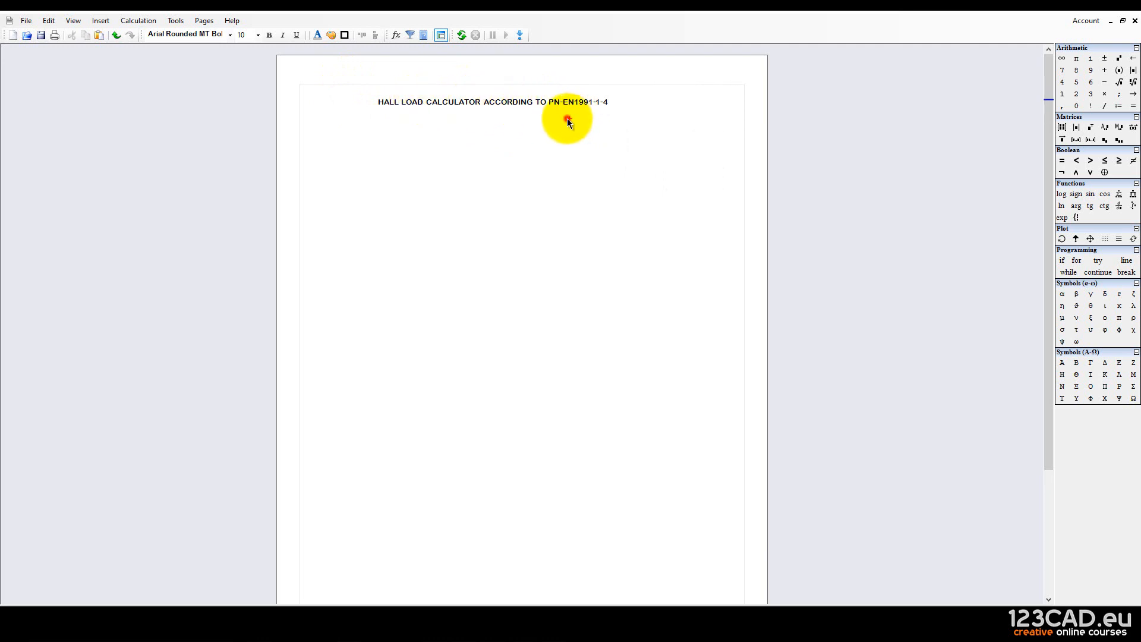
click(568, 119)
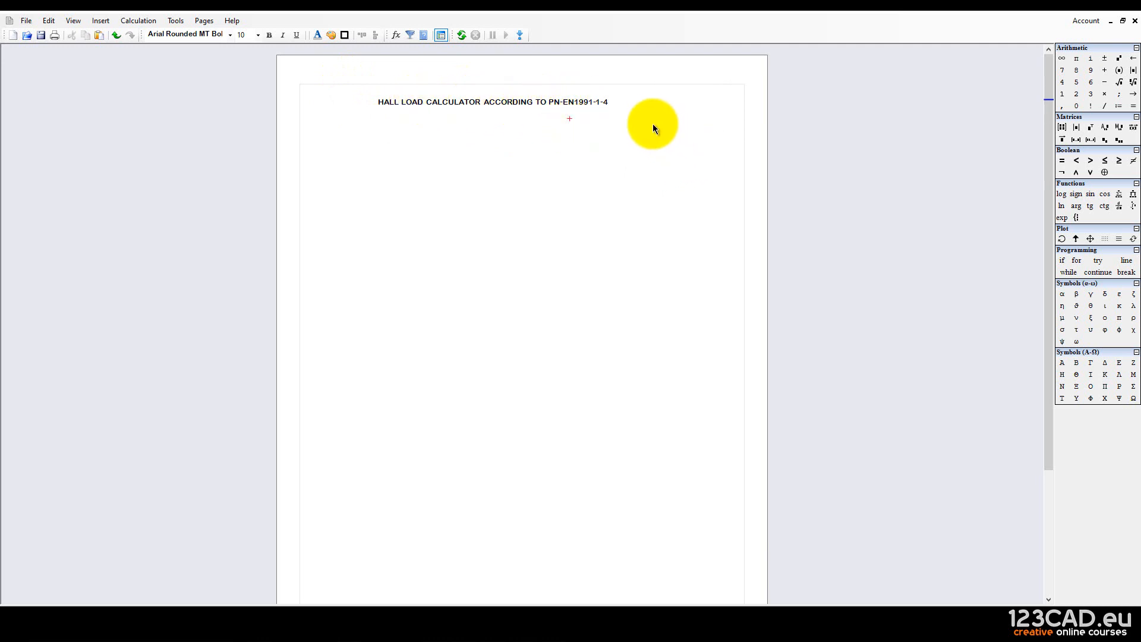
drag(586, 145, 458, 86)
click(451, 147)
drag(417, 132, 370, 91)
click(398, 118)
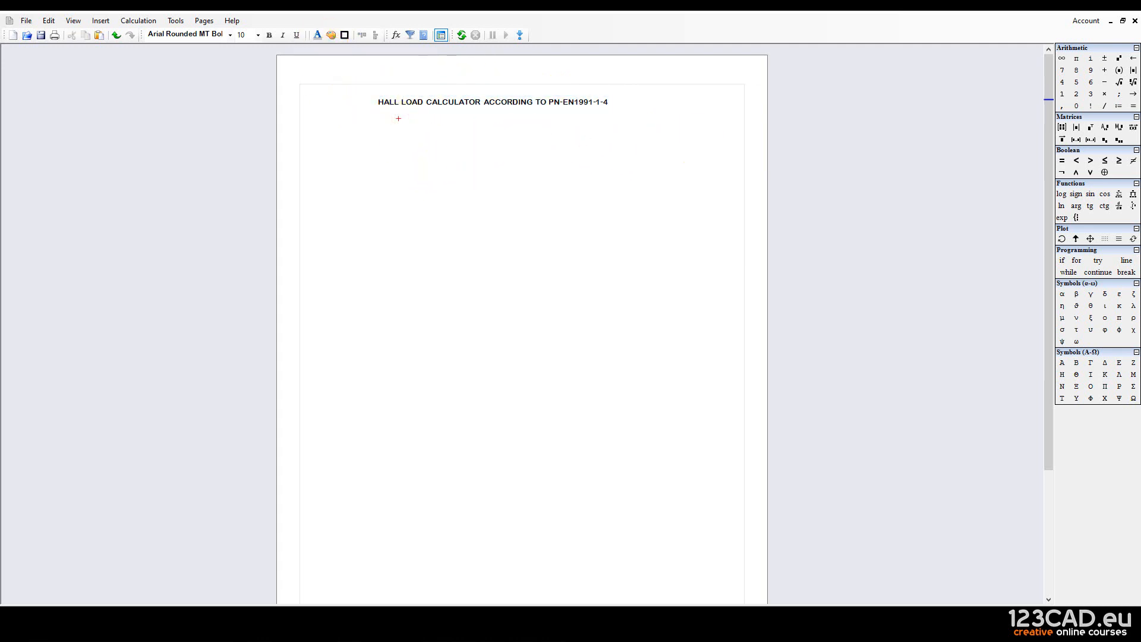
Make the heading bold, trying font sizes 20 and then 16.
click(519, 103)
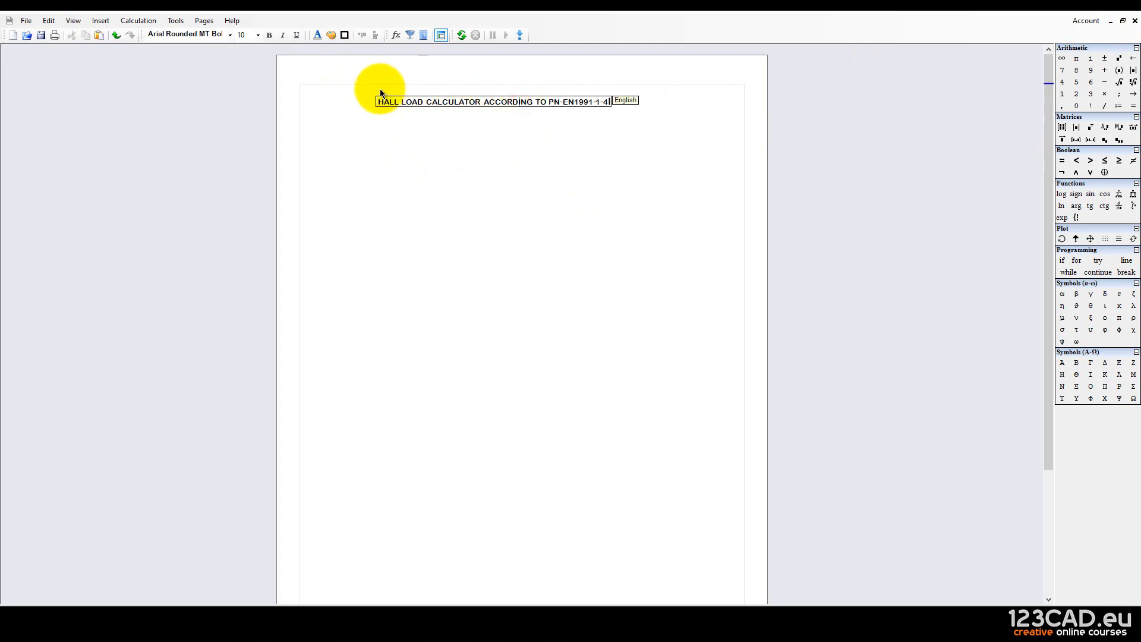
drag(436, 113, 374, 95)
click(258, 35)
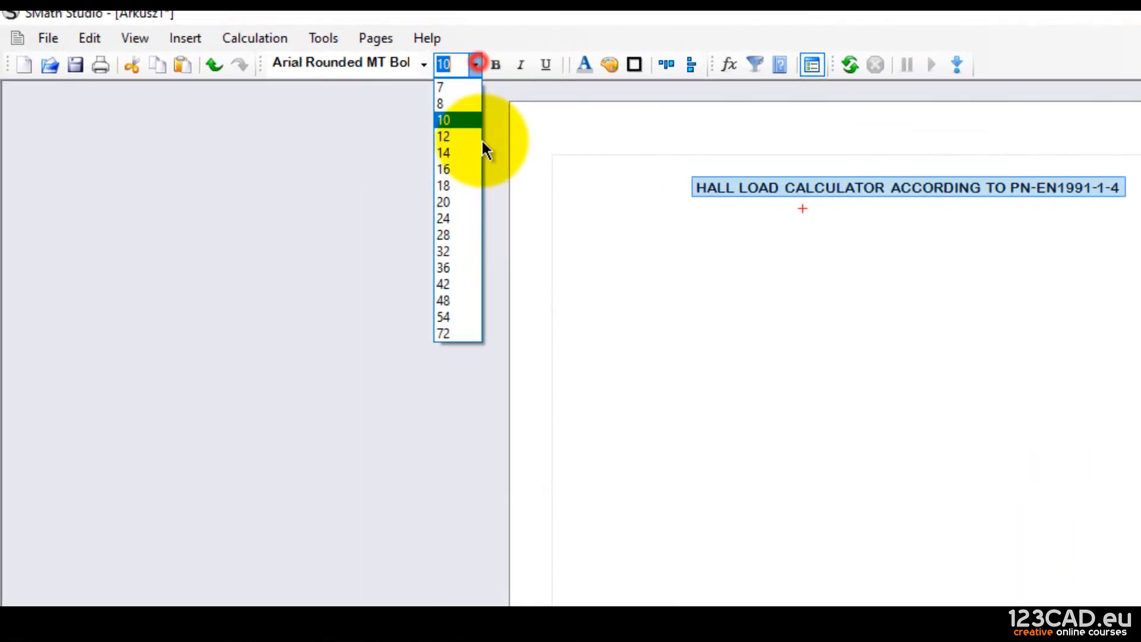
click(455, 202)
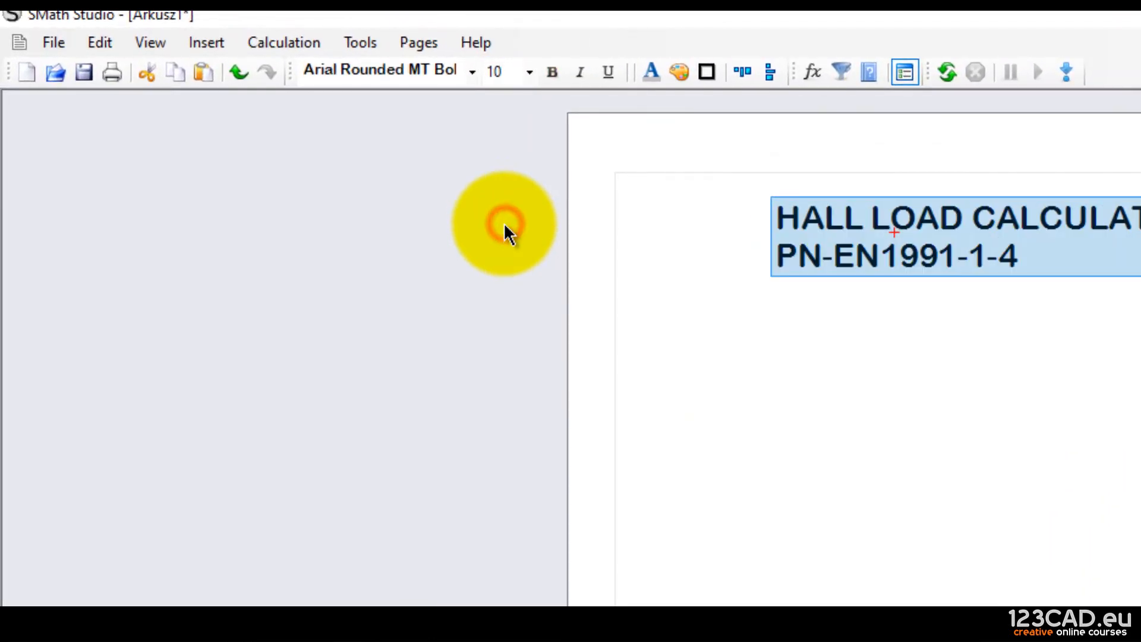
click(534, 68)
click(543, 68)
click(550, 70)
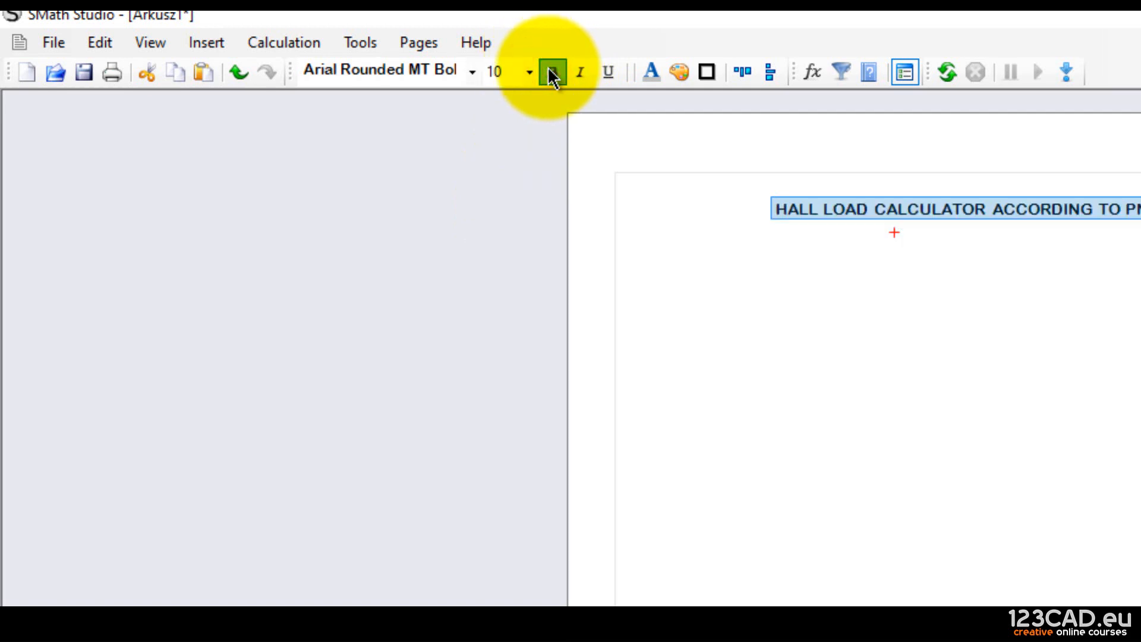
click(580, 72)
click(580, 72)
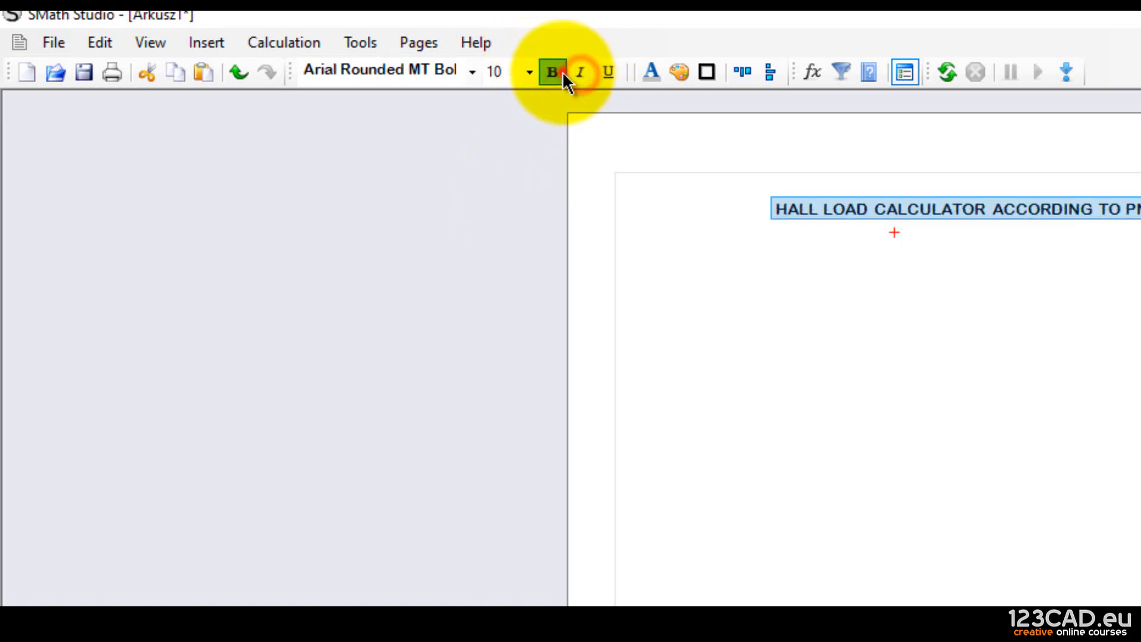
click(530, 73)
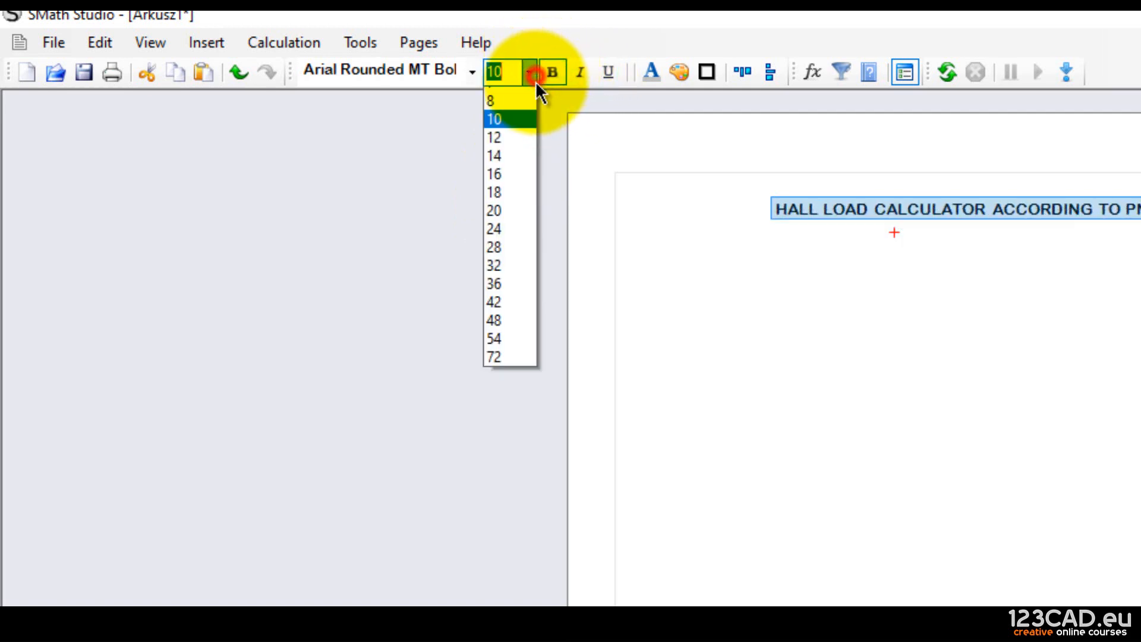
click(516, 194)
Set the heading to font size 12 and centre it at the top of the page.
click(856, 251)
drag(858, 244, 695, 189)
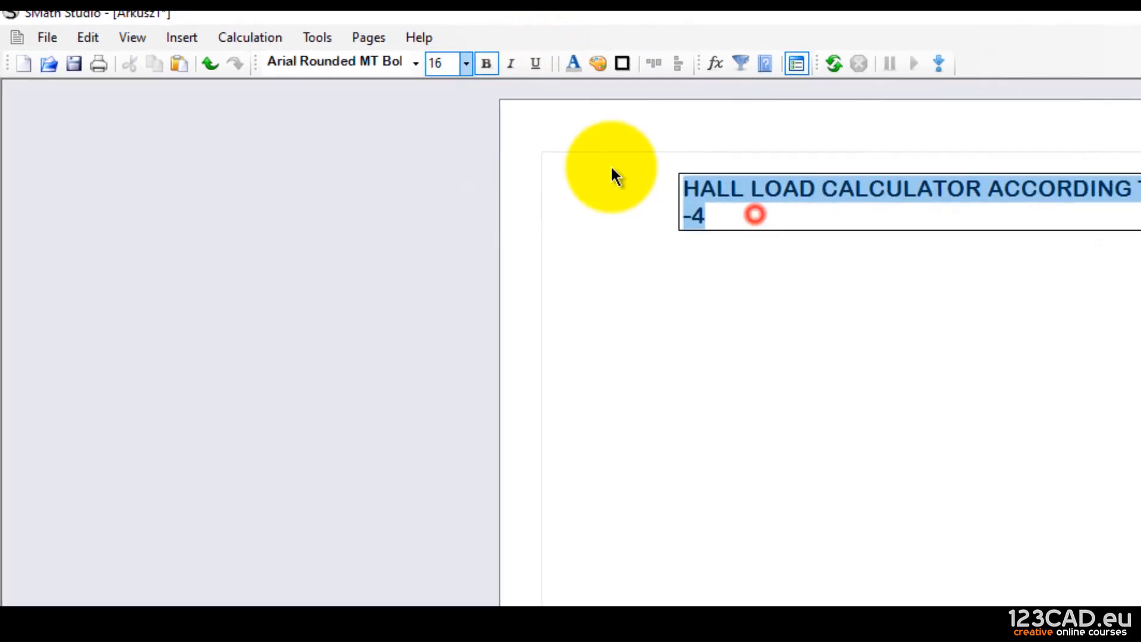
click(466, 63)
click(459, 131)
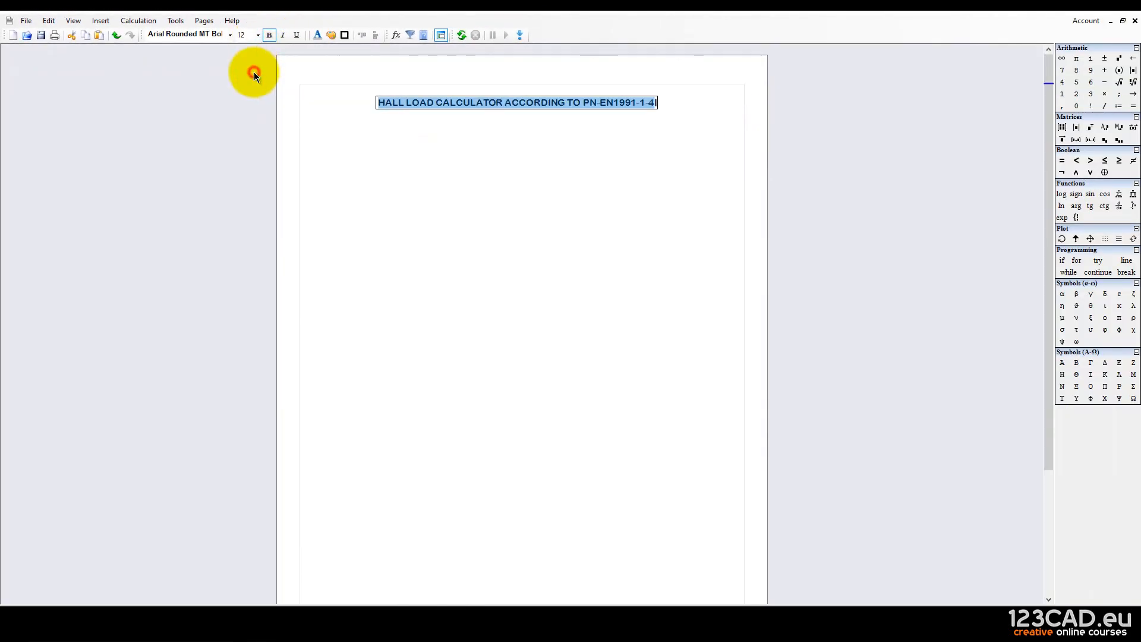
click(448, 148)
drag(612, 135, 529, 100)
drag(527, 100, 538, 96)
click(558, 145)
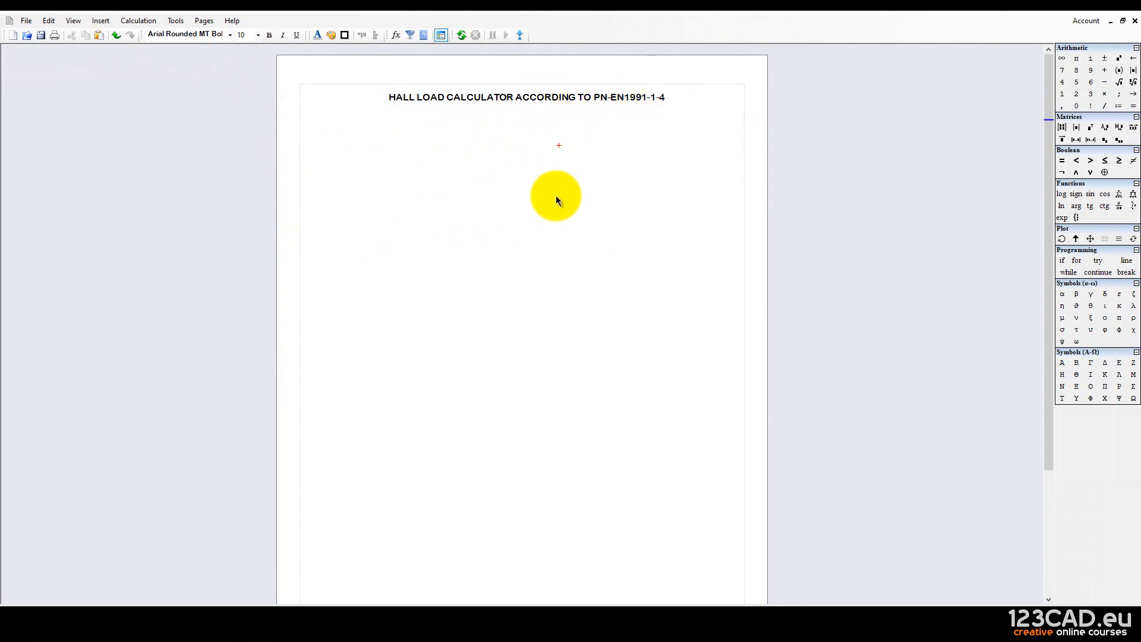
Insert an area region below the title and enlarge it with two Enters.
click(307, 117)
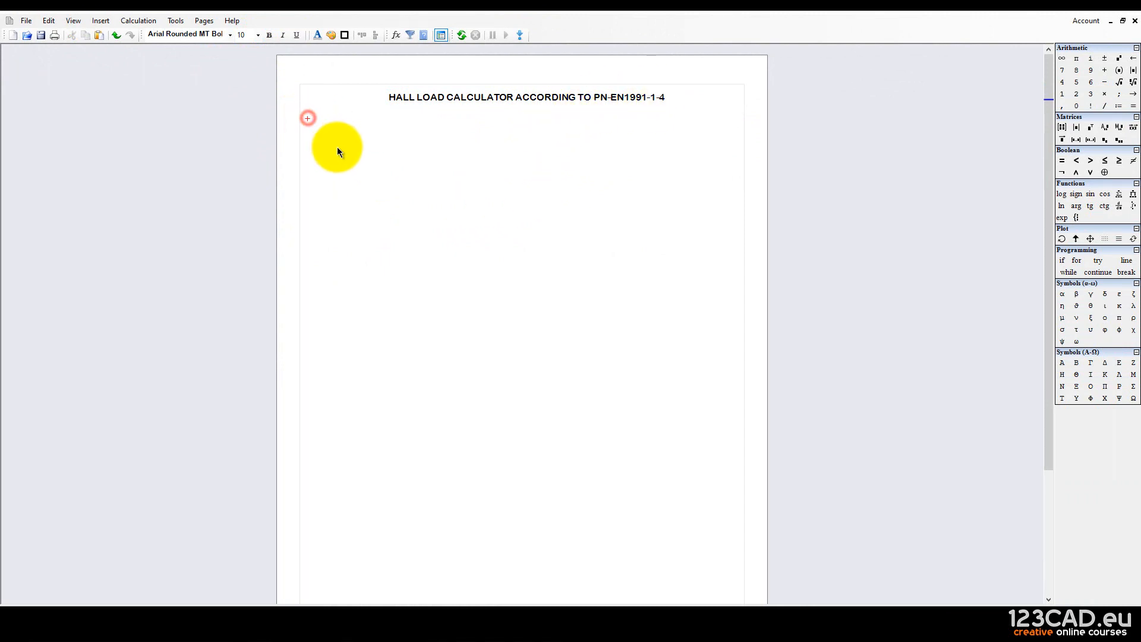
click(102, 20)
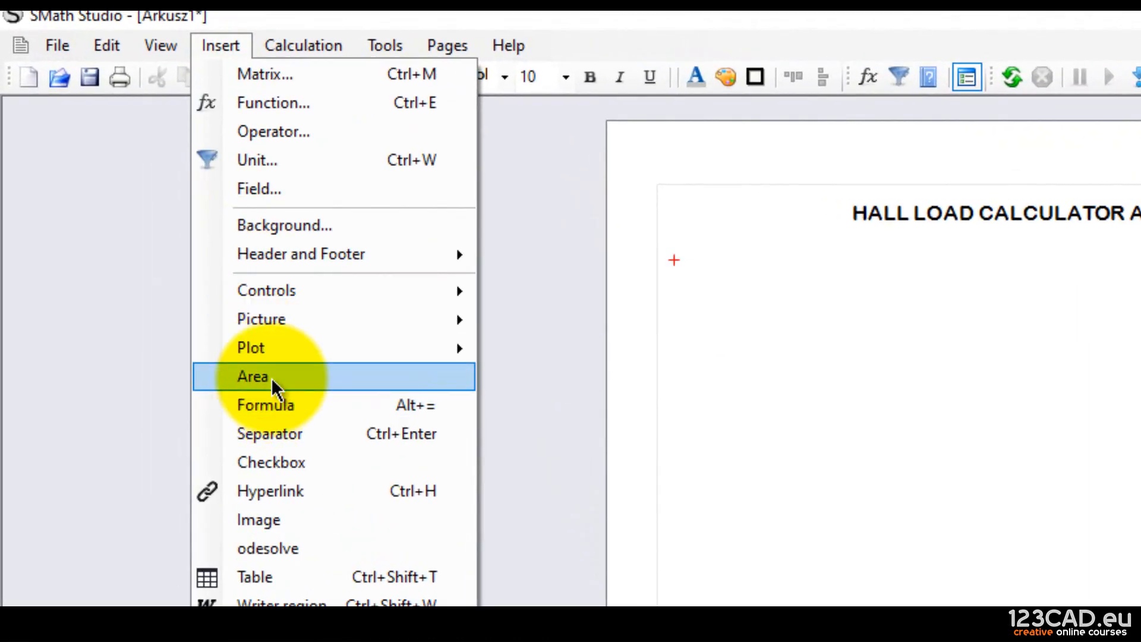
click(271, 377)
click(421, 198)
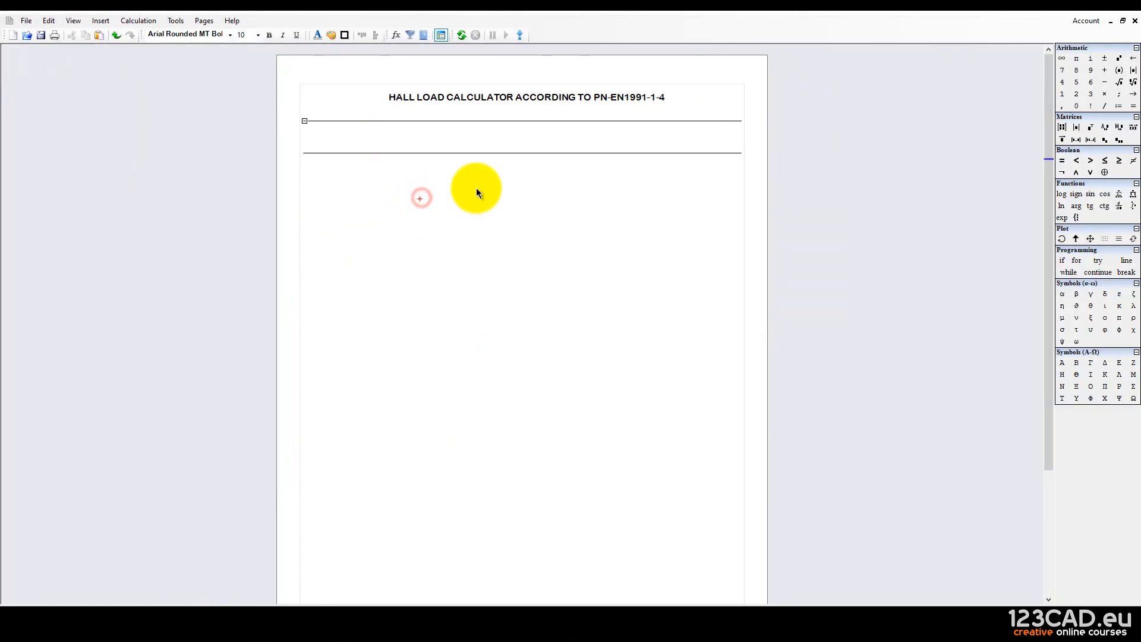
drag(476, 188, 451, 147)
click(455, 143)
key(Return)
key(Return)
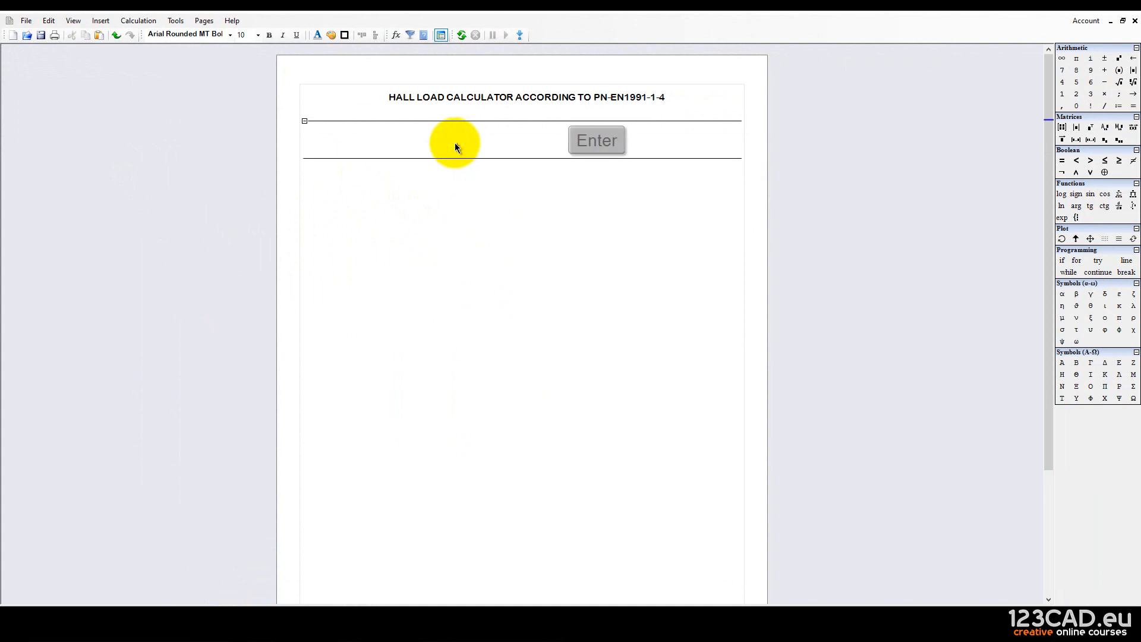
key(Return)
key(Return)
key(Return)
key(Return)
click(391, 160)
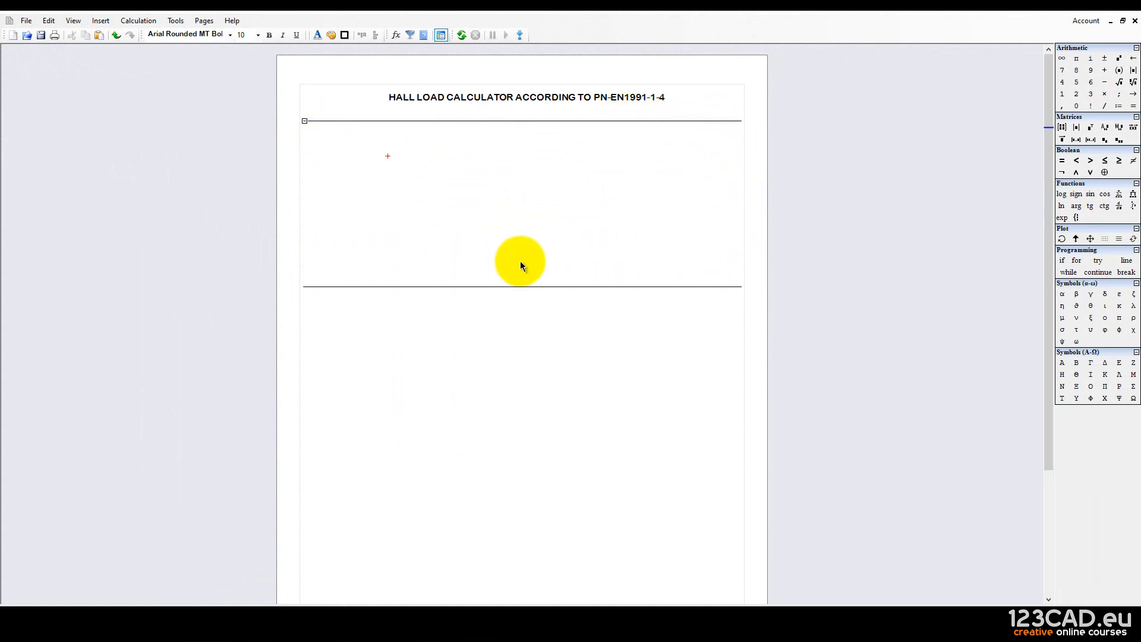
Select the area's boundaries, then collapse and re-expand the area.
click(383, 237)
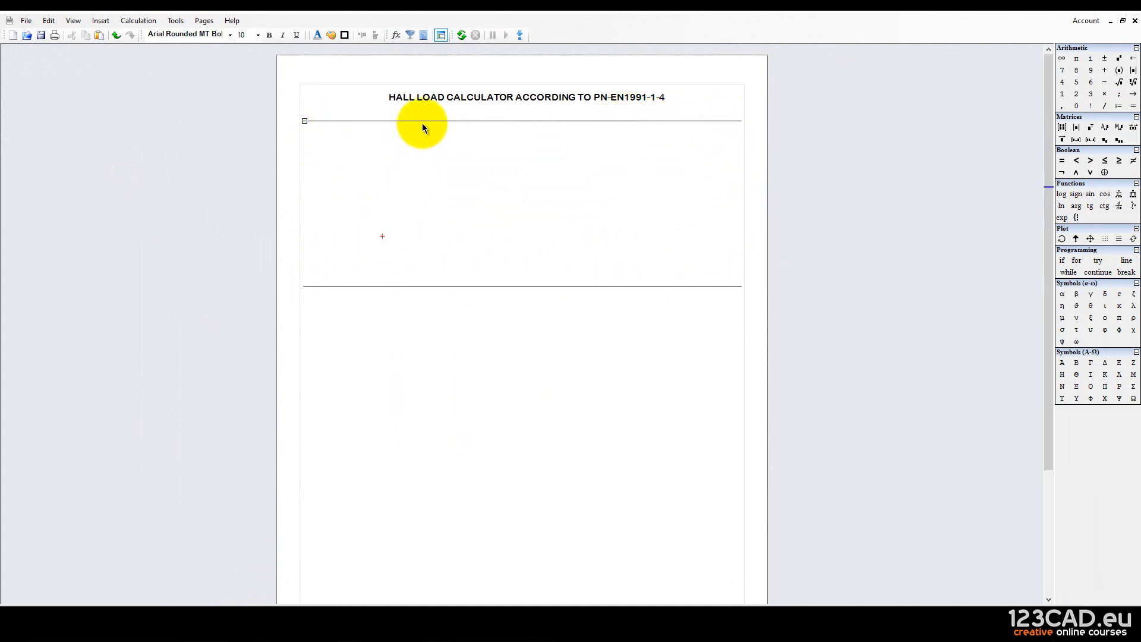
click(423, 122)
drag(453, 250, 432, 323)
drag(489, 207, 433, 115)
drag(465, 178, 436, 301)
click(408, 221)
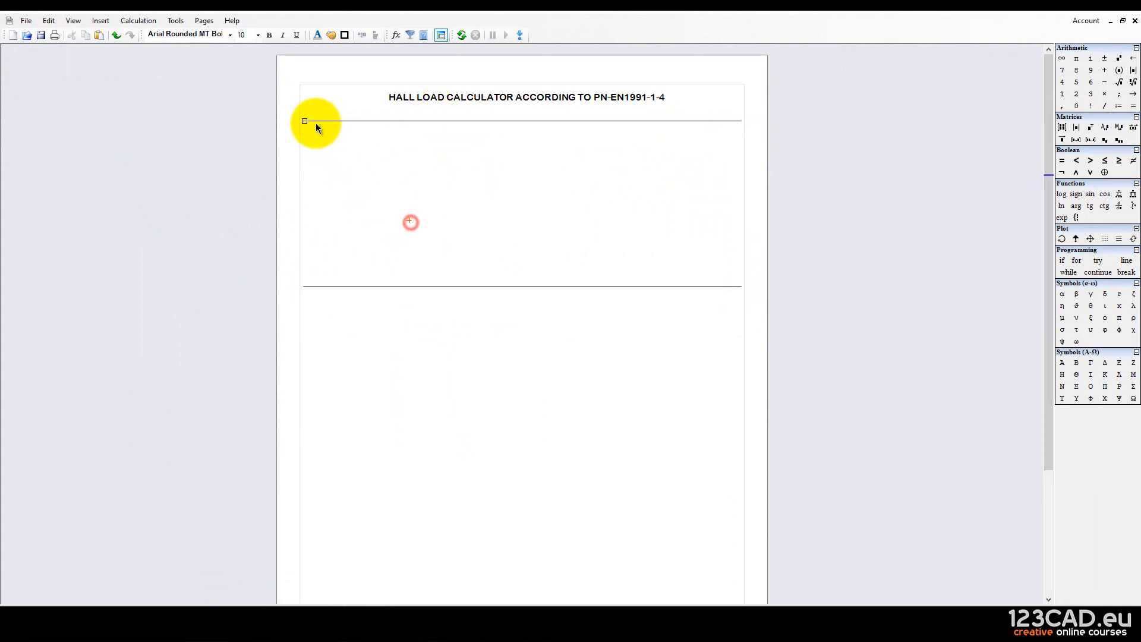
click(304, 120)
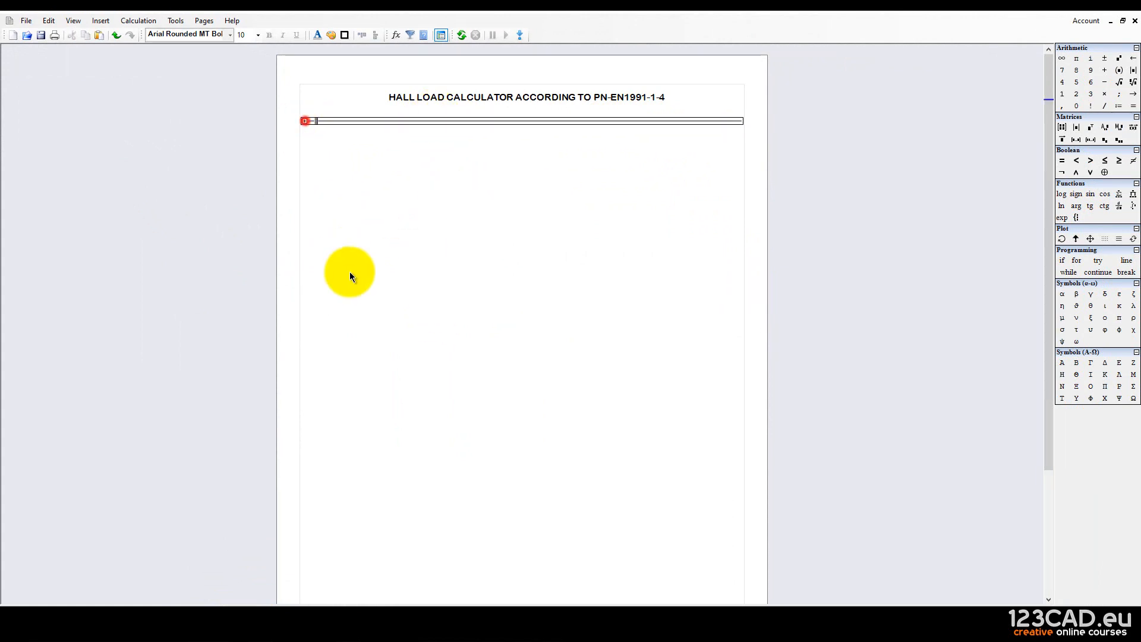
click(402, 219)
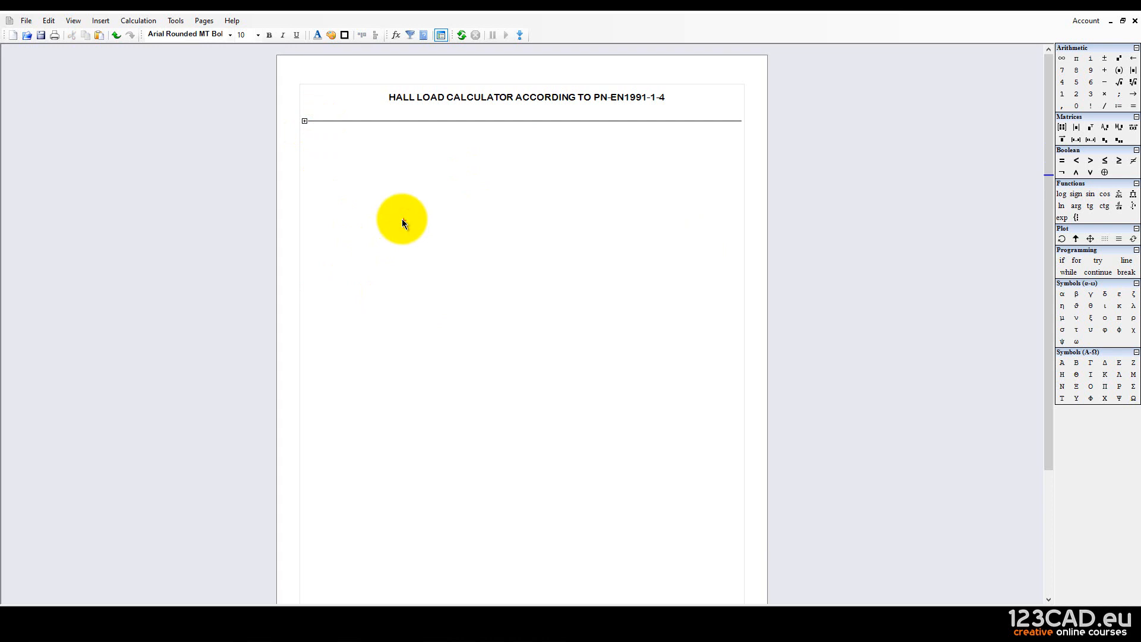
click(304, 120)
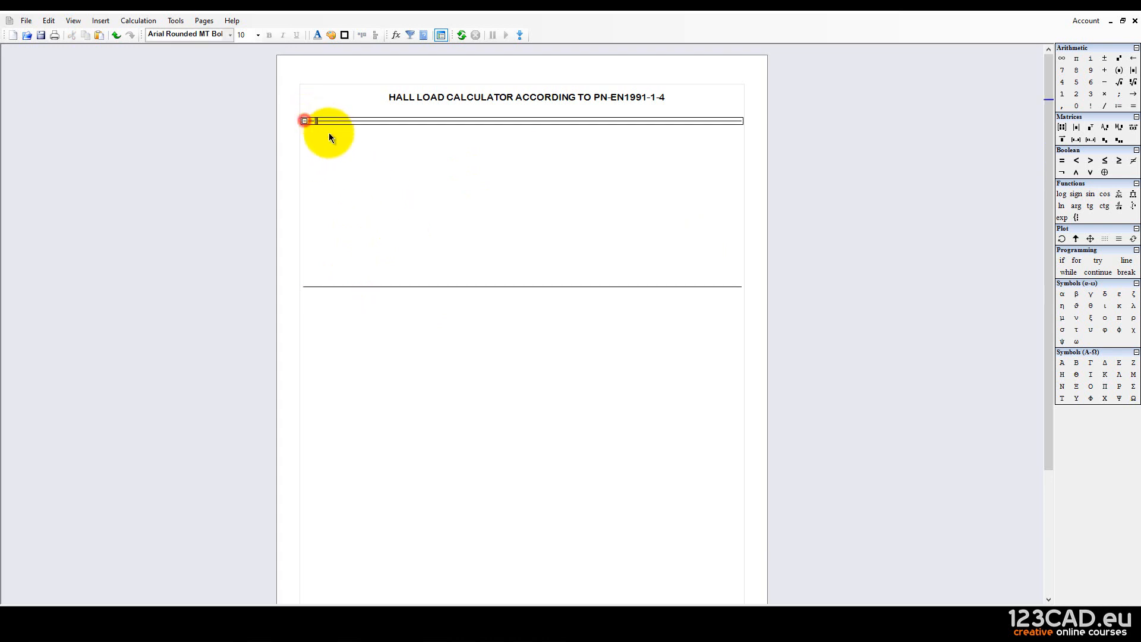
Type four test entries inside the area, then collapse it.
click(353, 149)
text(retertertwrter)
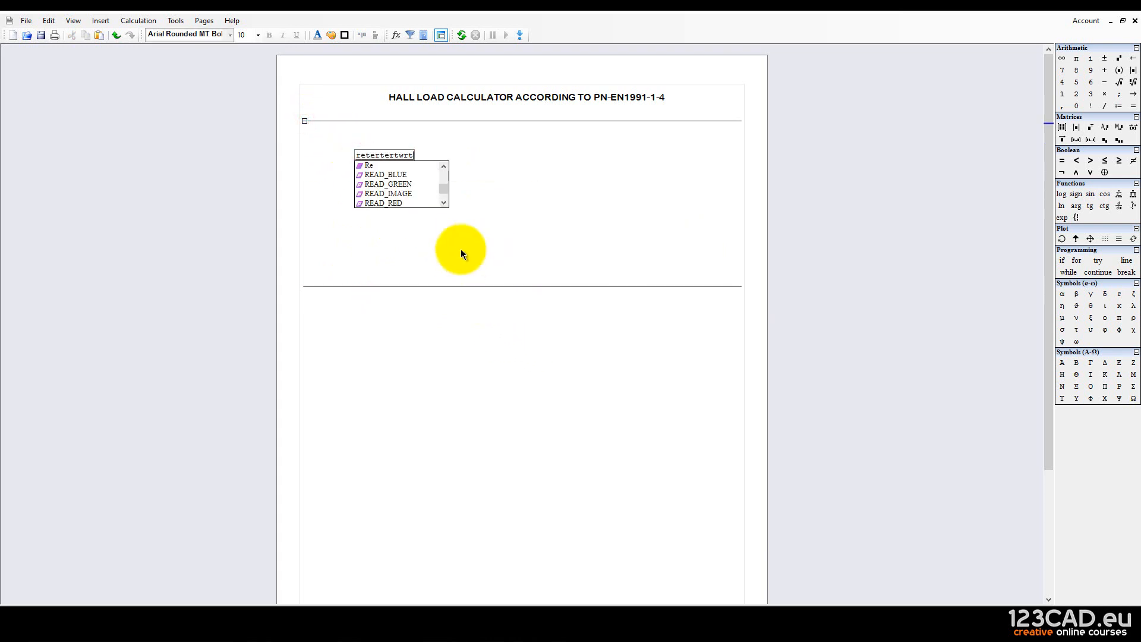
click(438, 238)
text(fsdfsdgsd)
click(482, 182)
text(gfgdfsgsfasrwerwer)
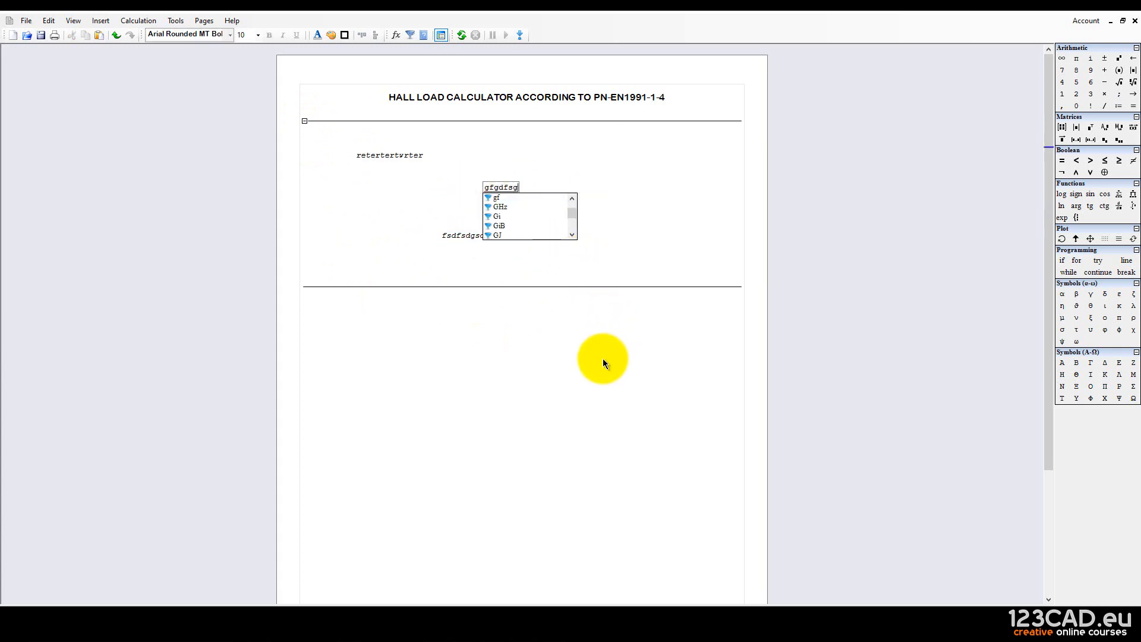
click(510, 358)
click(409, 216)
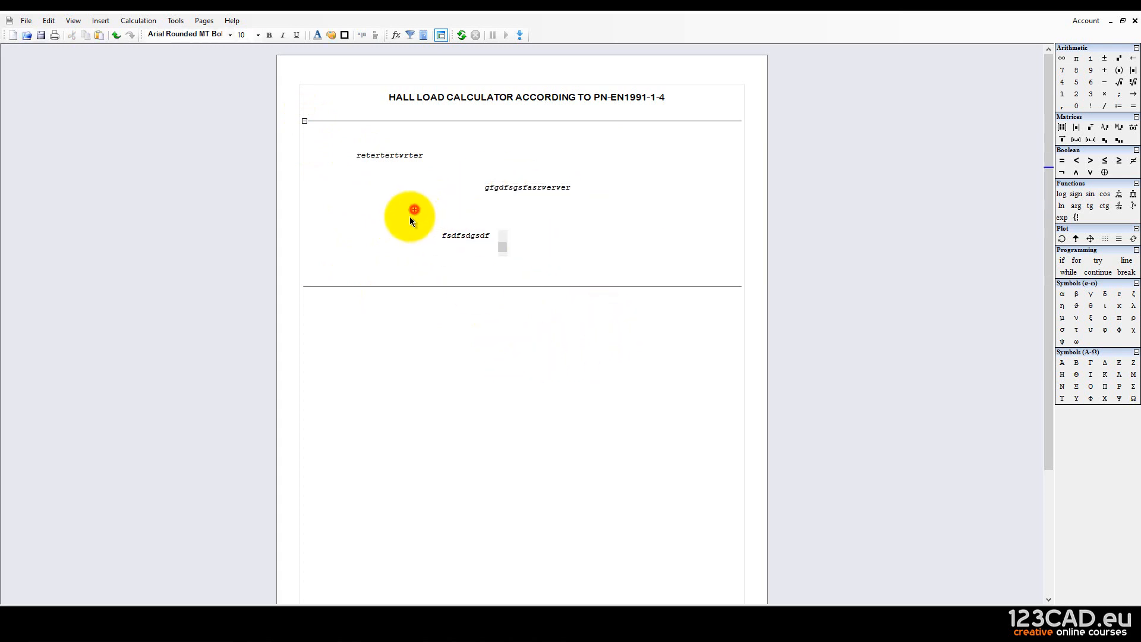
text(rwerwerwerwer)
click(554, 339)
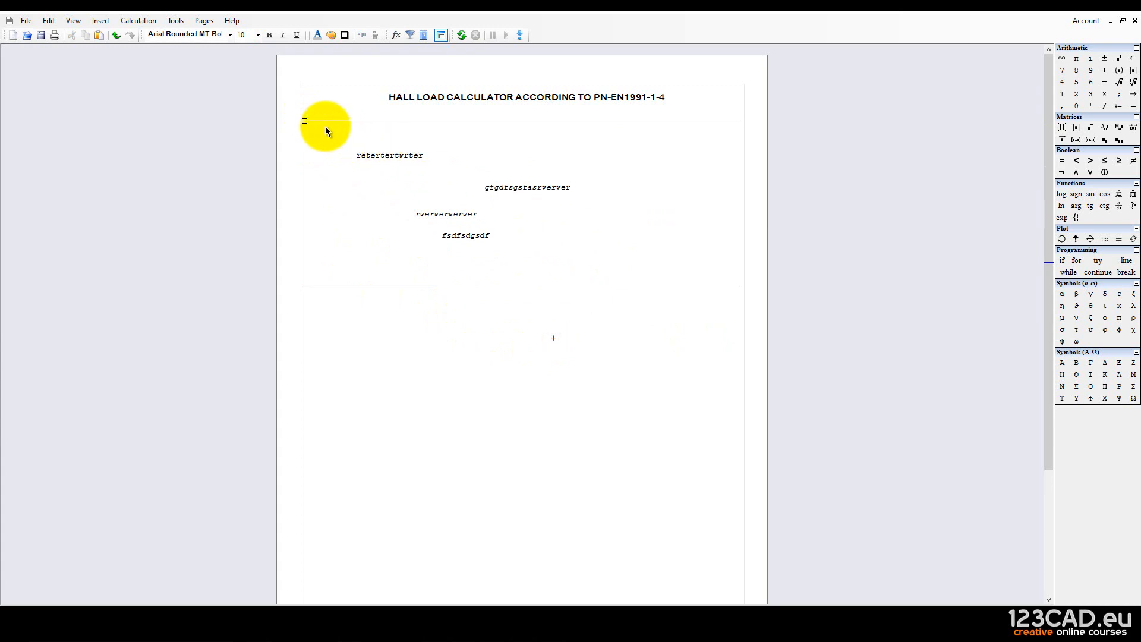
click(304, 121)
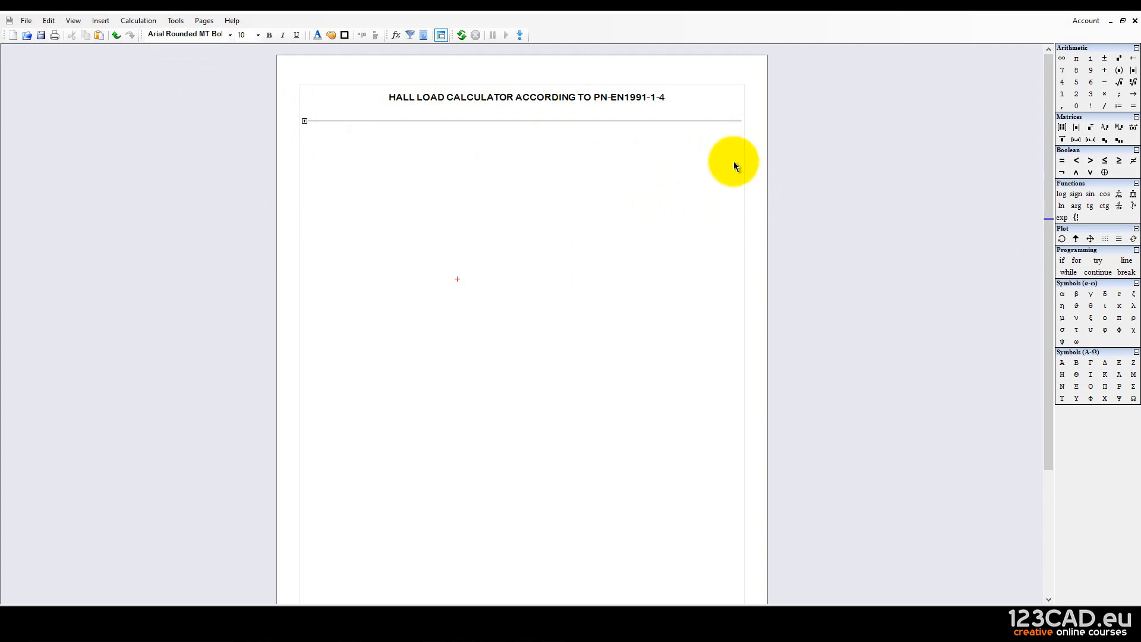
drag(734, 153, 717, 110)
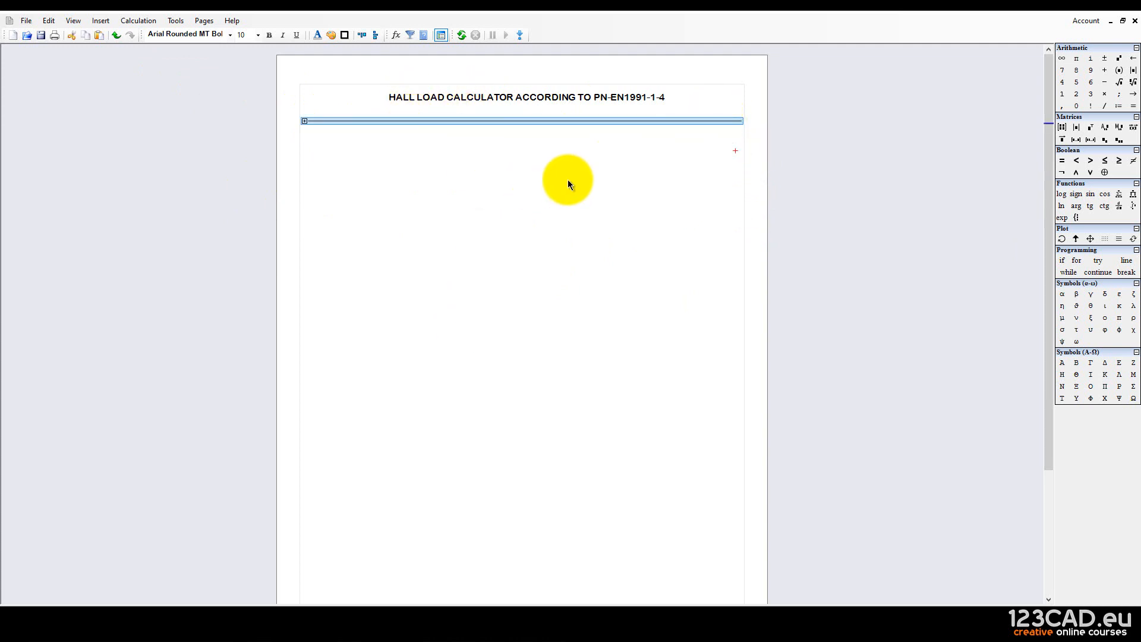
click(318, 36)
click(624, 242)
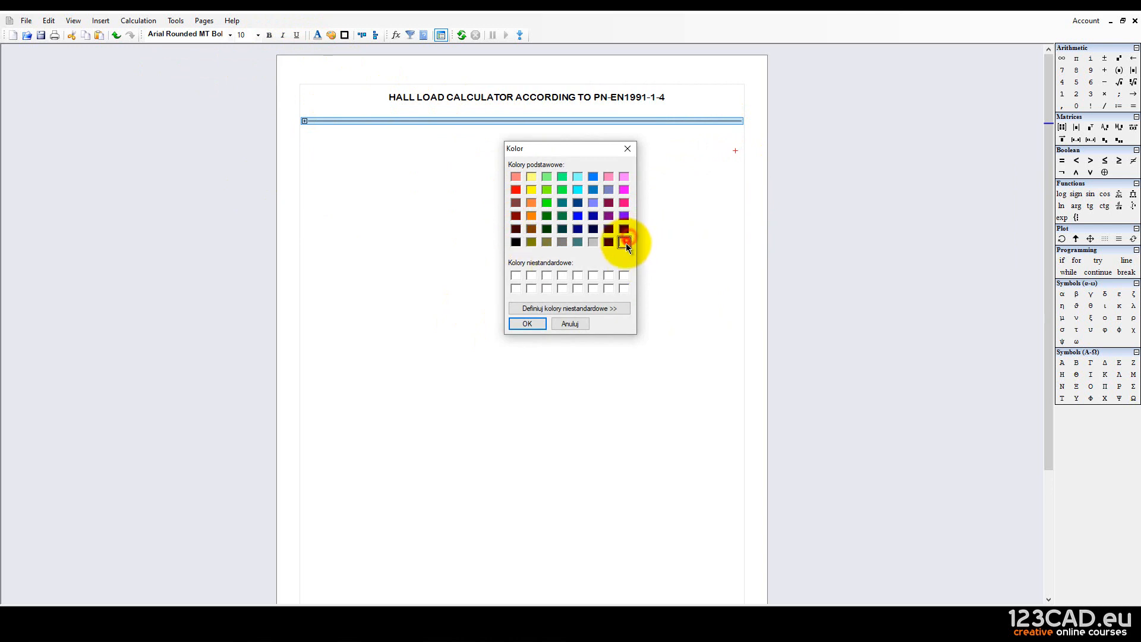
click(542, 323)
click(373, 198)
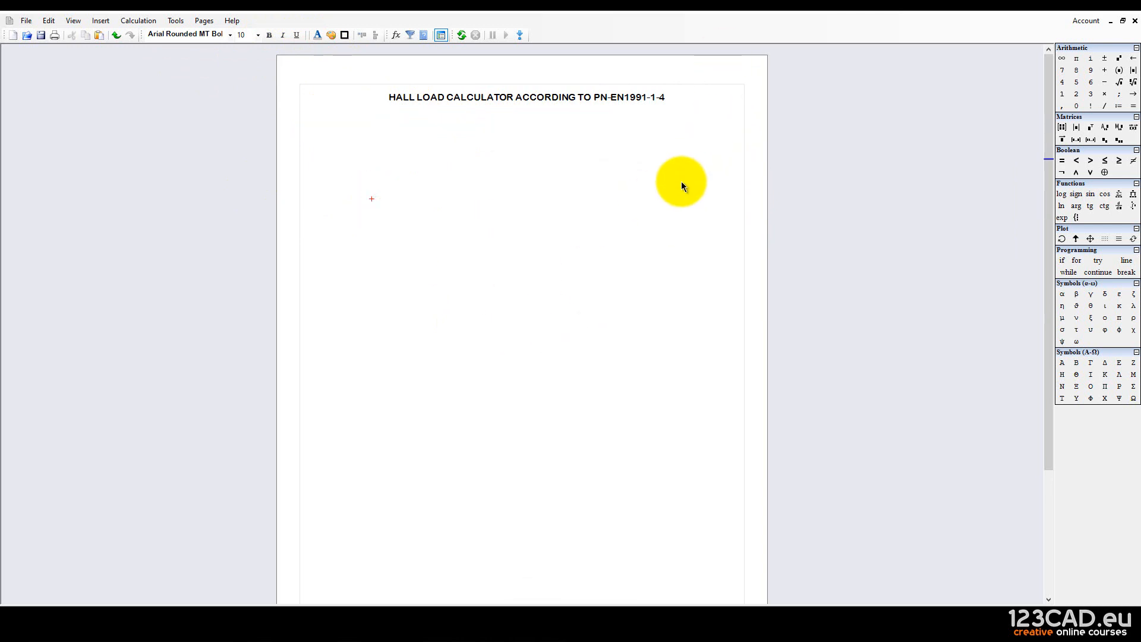
drag(681, 180, 687, 98)
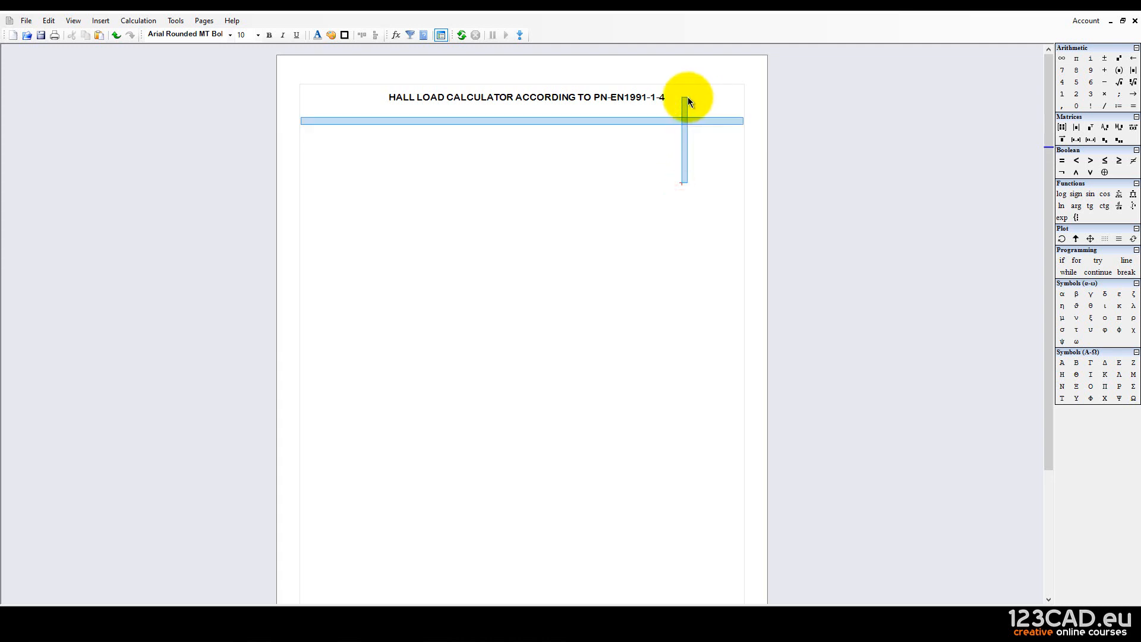
click(628, 149)
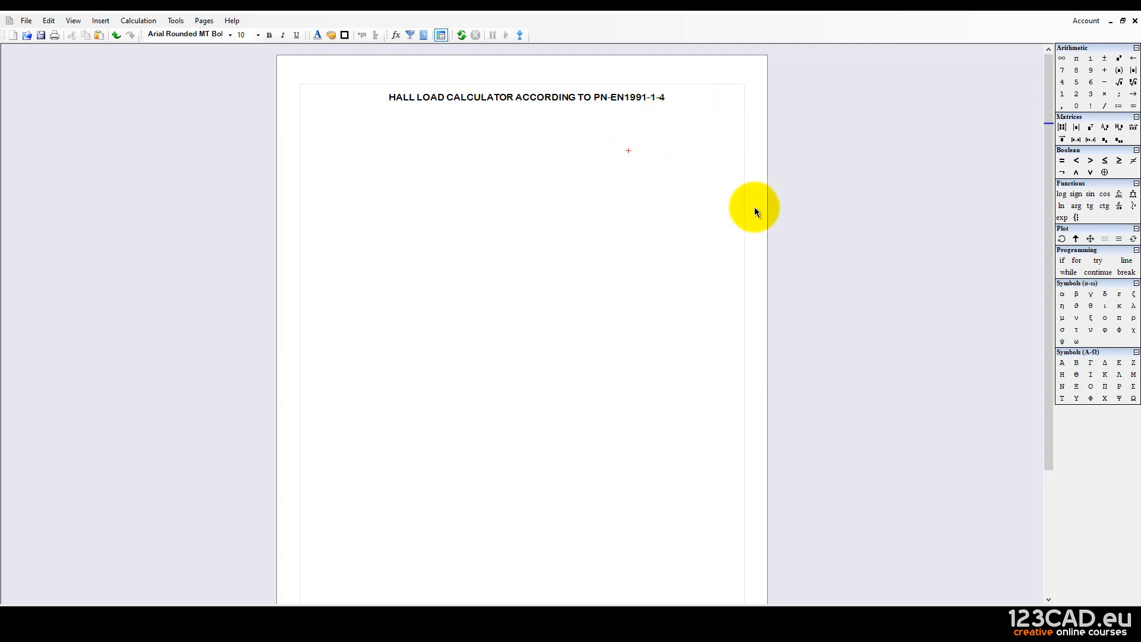
drag(740, 202, 719, 95)
click(692, 181)
scroll(656, 361, down, 3)
click(678, 445)
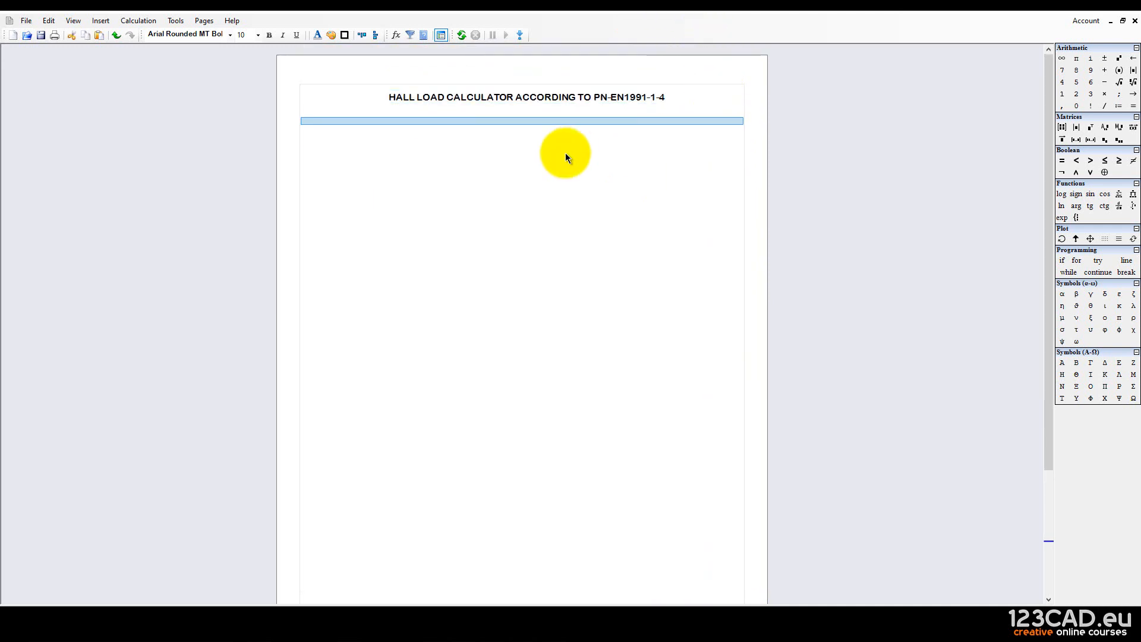
click(318, 34)
click(515, 242)
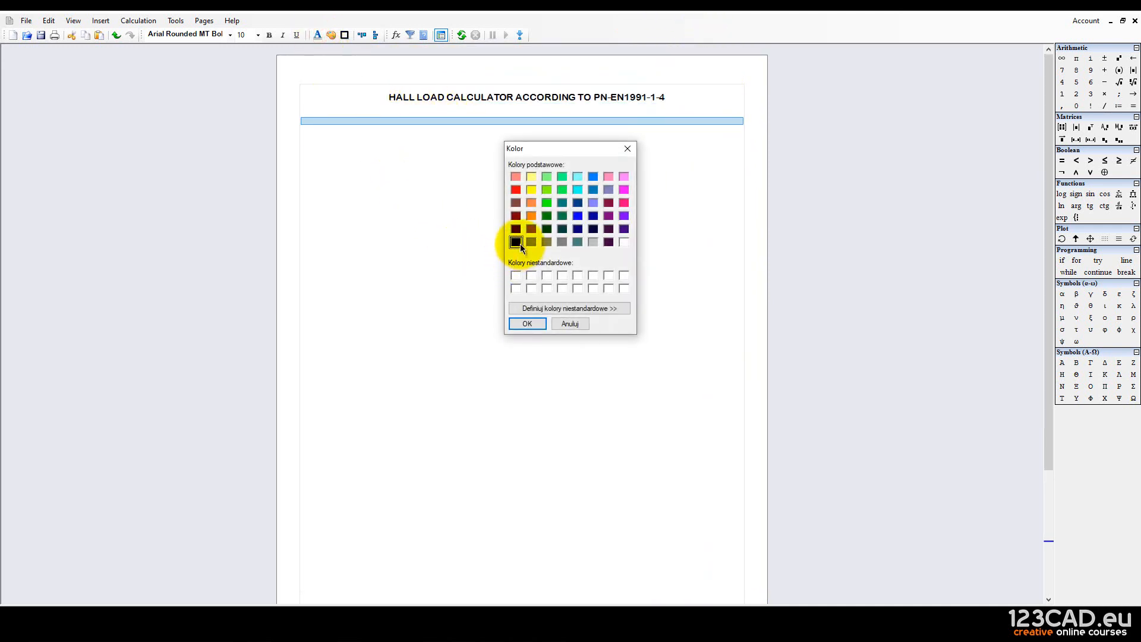
click(530, 325)
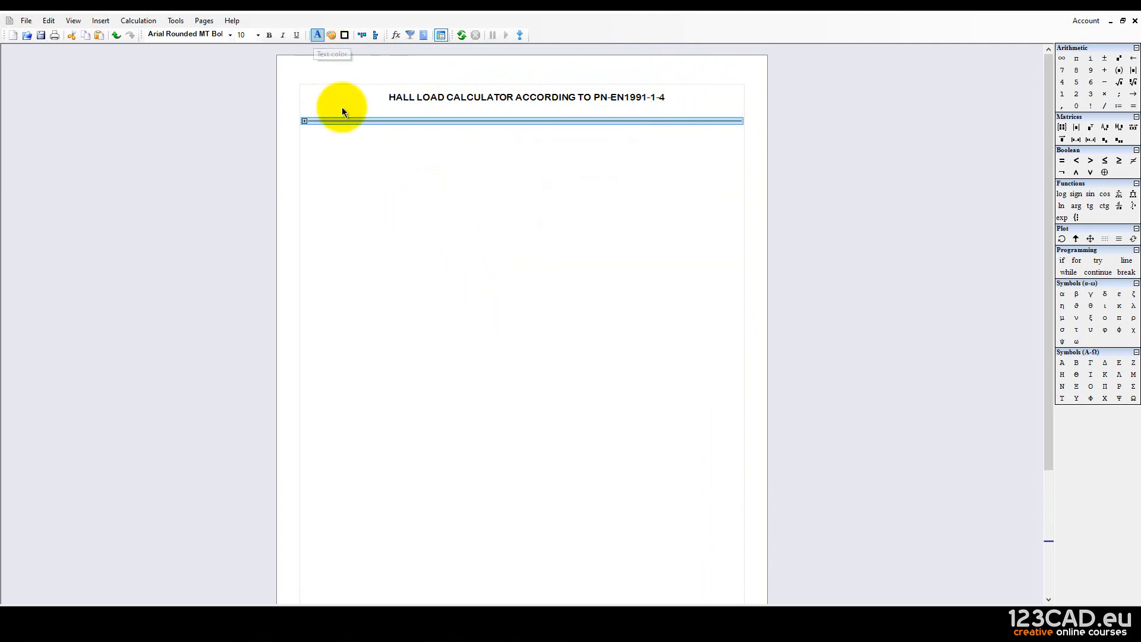
click(372, 177)
Toggle the area open and closed several times.
click(304, 122)
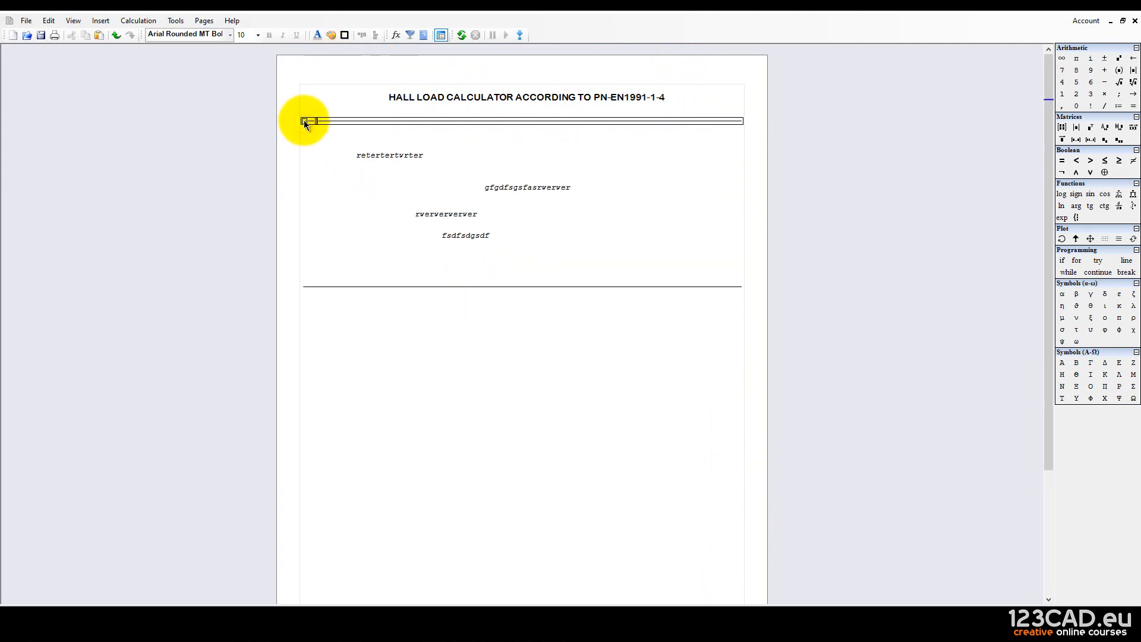
click(304, 121)
click(334, 164)
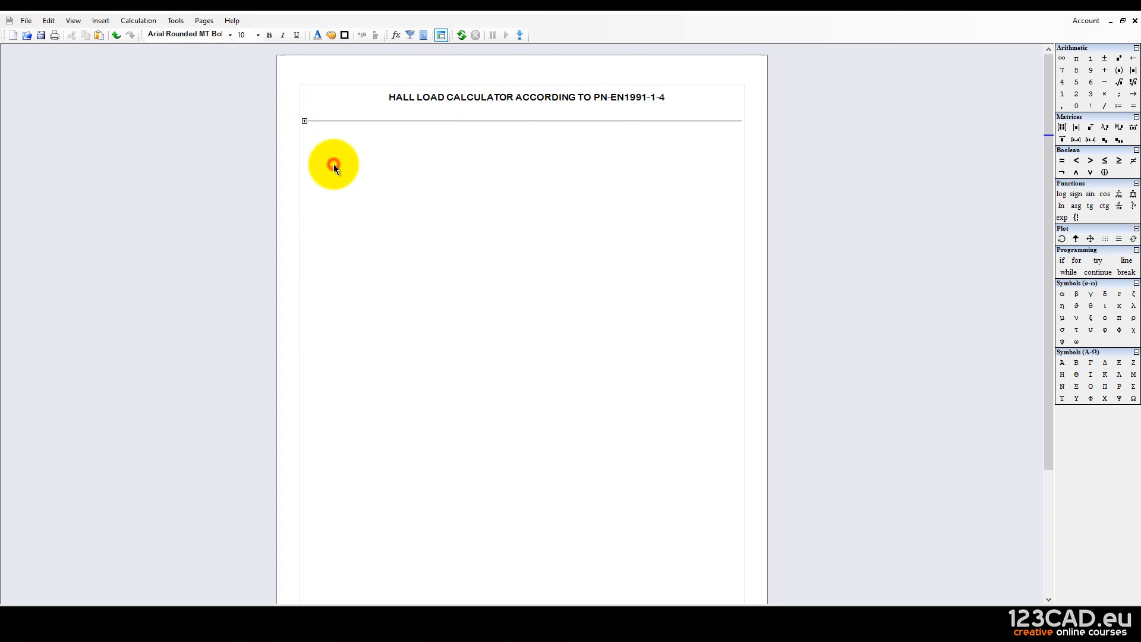
click(305, 122)
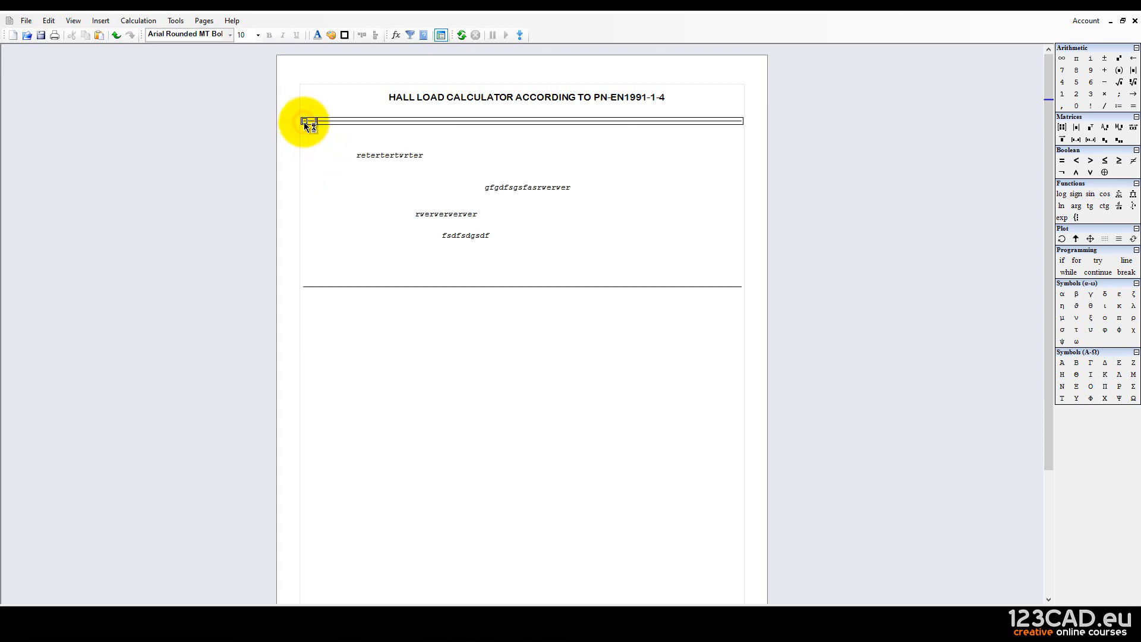
click(304, 121)
click(350, 187)
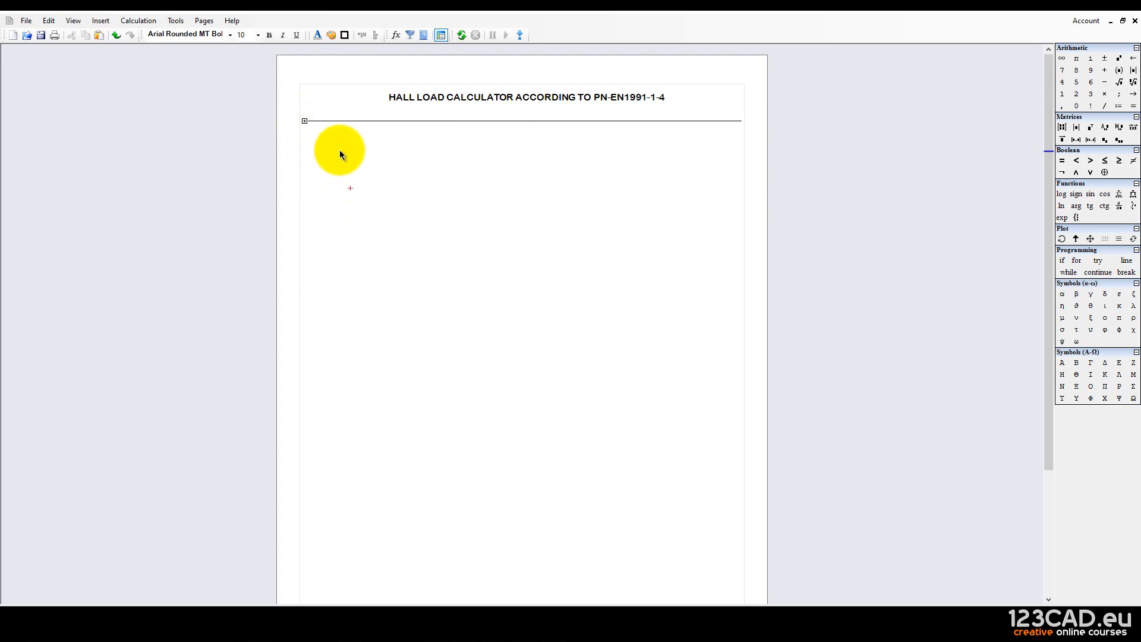
click(304, 121)
click(304, 120)
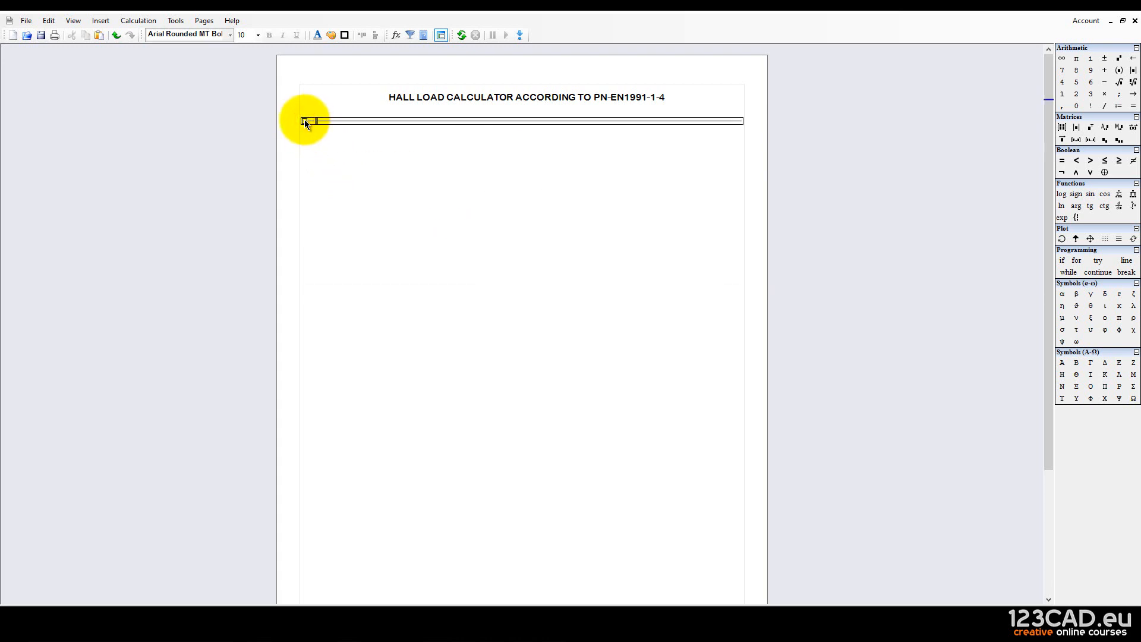
click(314, 145)
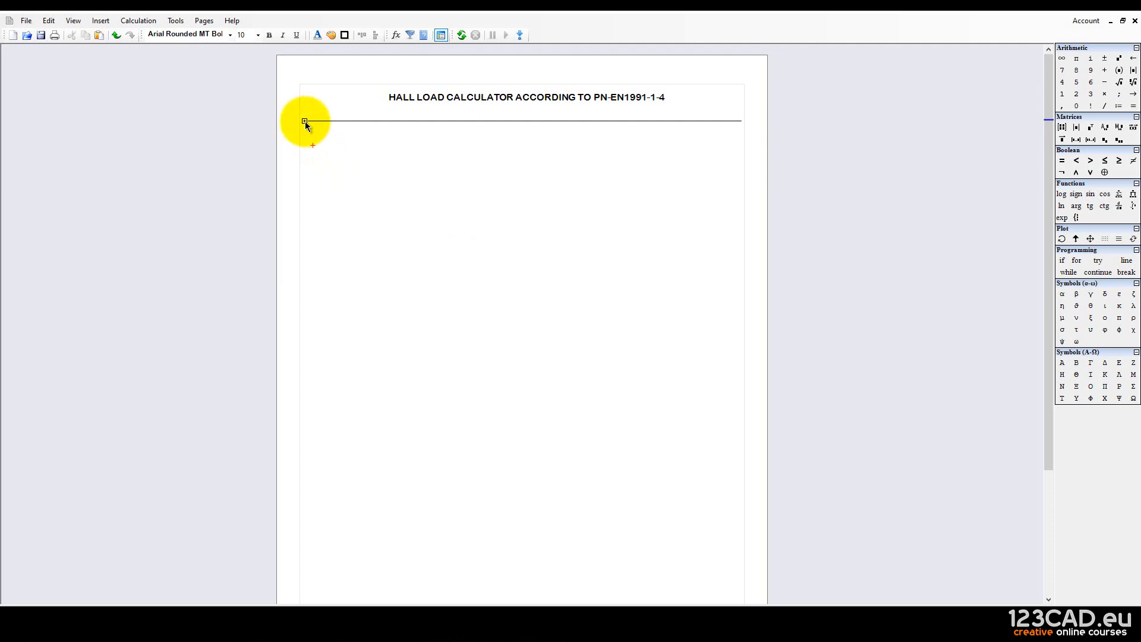
Expand the area, delete its four test entries, and collapse it again.
click(304, 121)
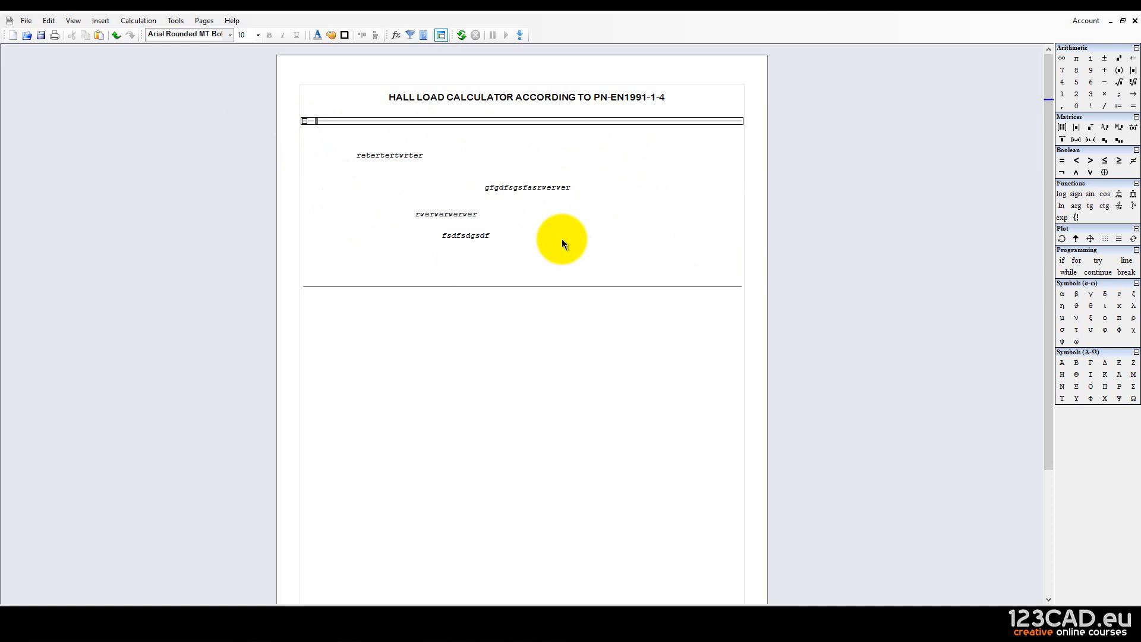
drag(575, 263, 409, 133)
key(Delete)
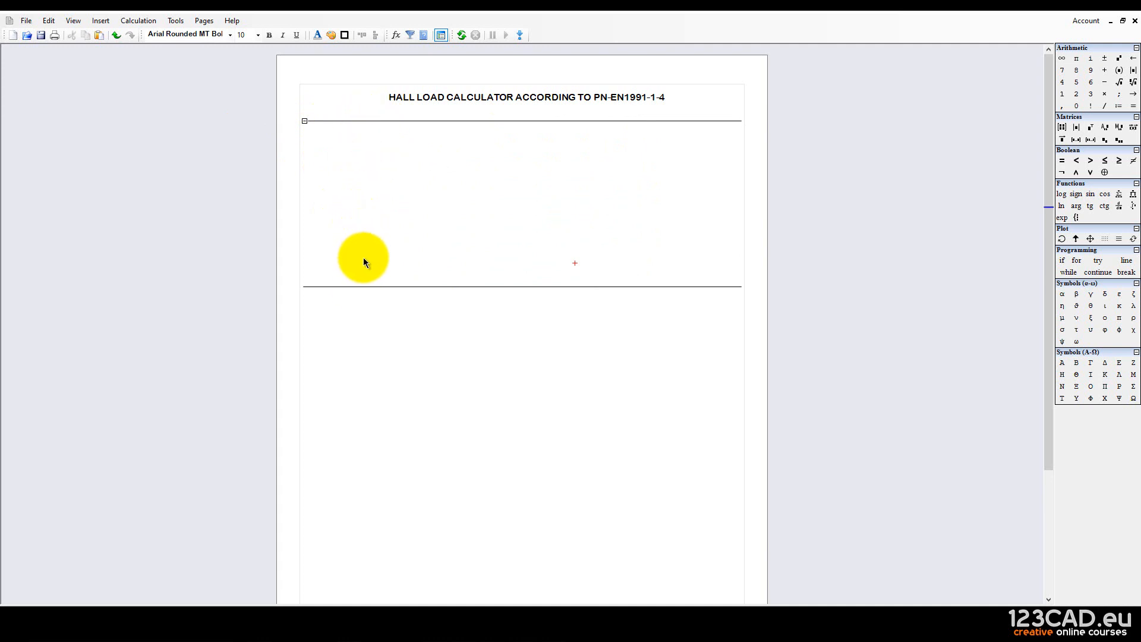
click(305, 121)
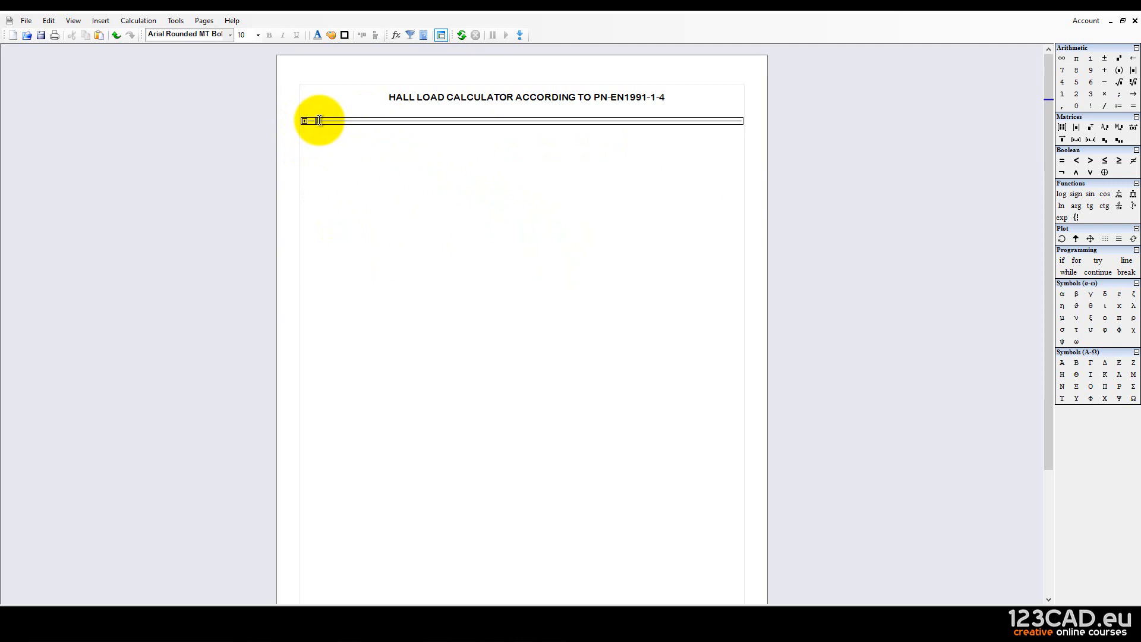
Lock the collapsed area with a password entered twice, then try opening it.
right_click(307, 121)
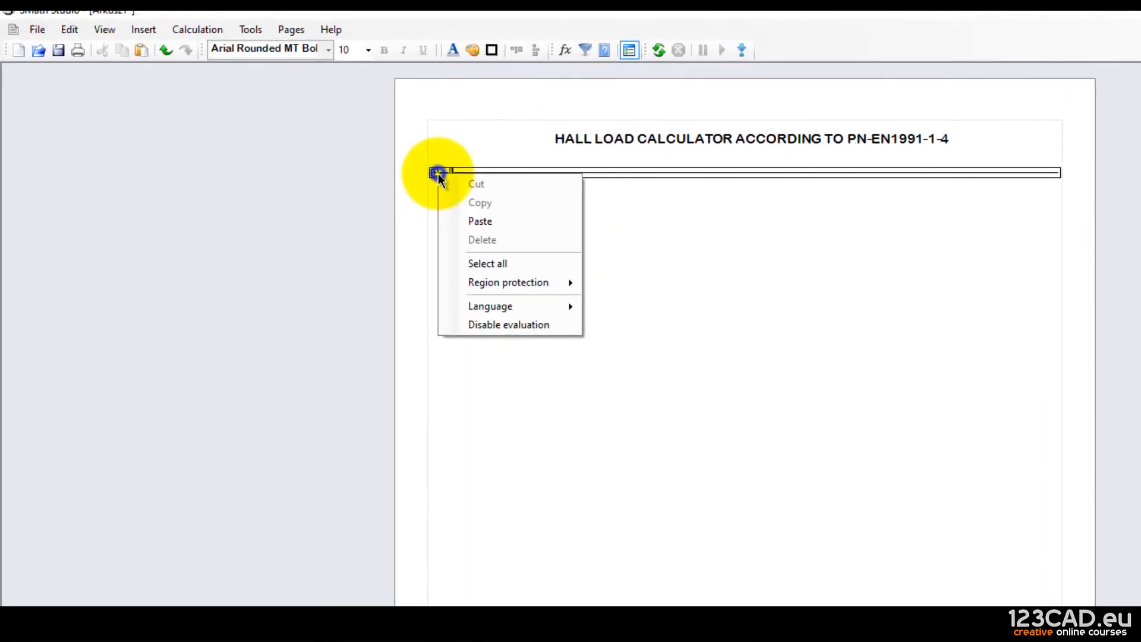
mouse_move(347, 198)
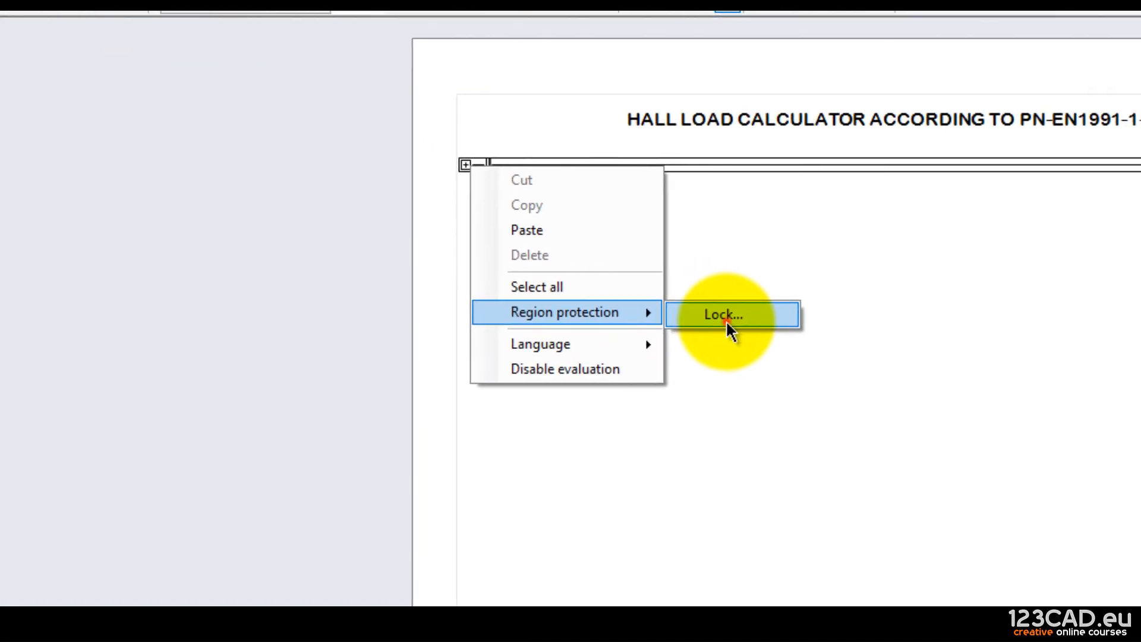
click(725, 320)
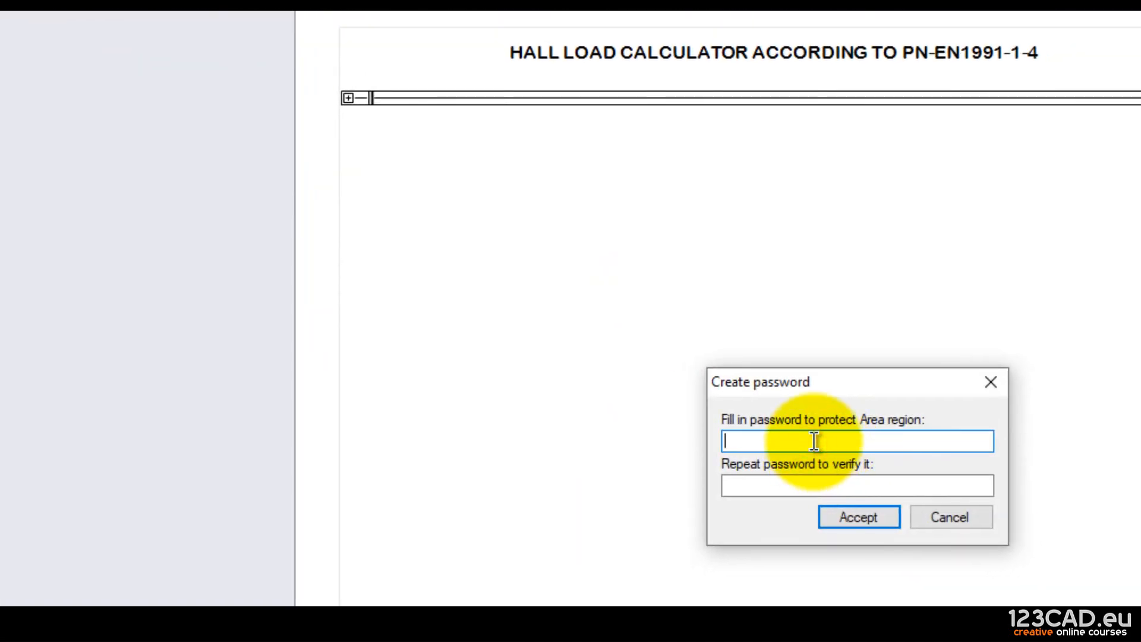
text(1234)
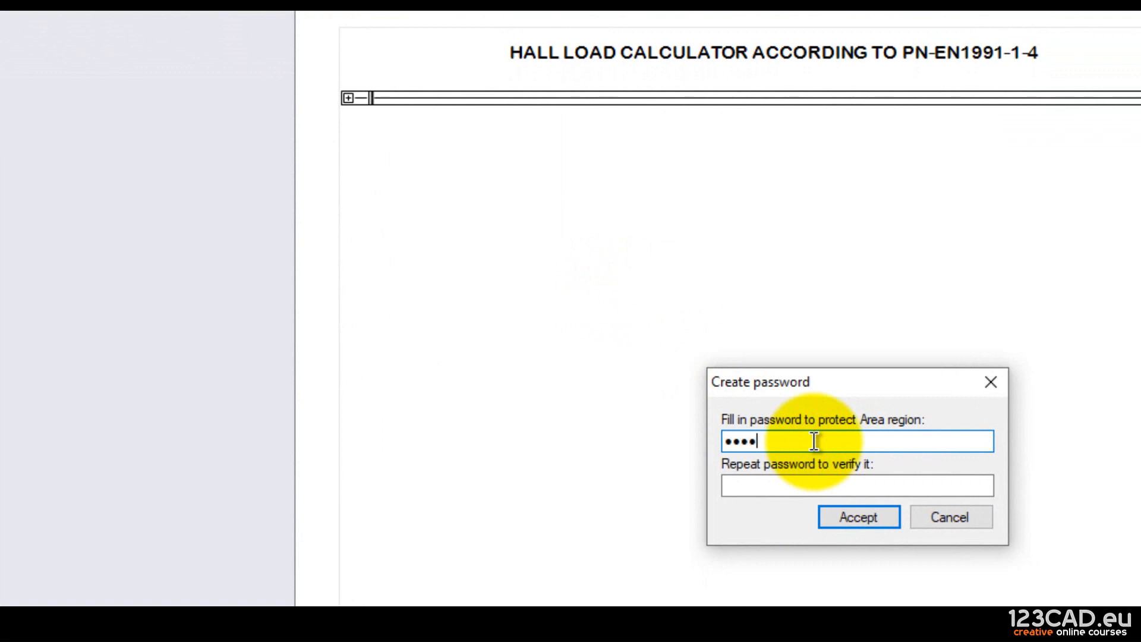
click(782, 479)
text(1234)
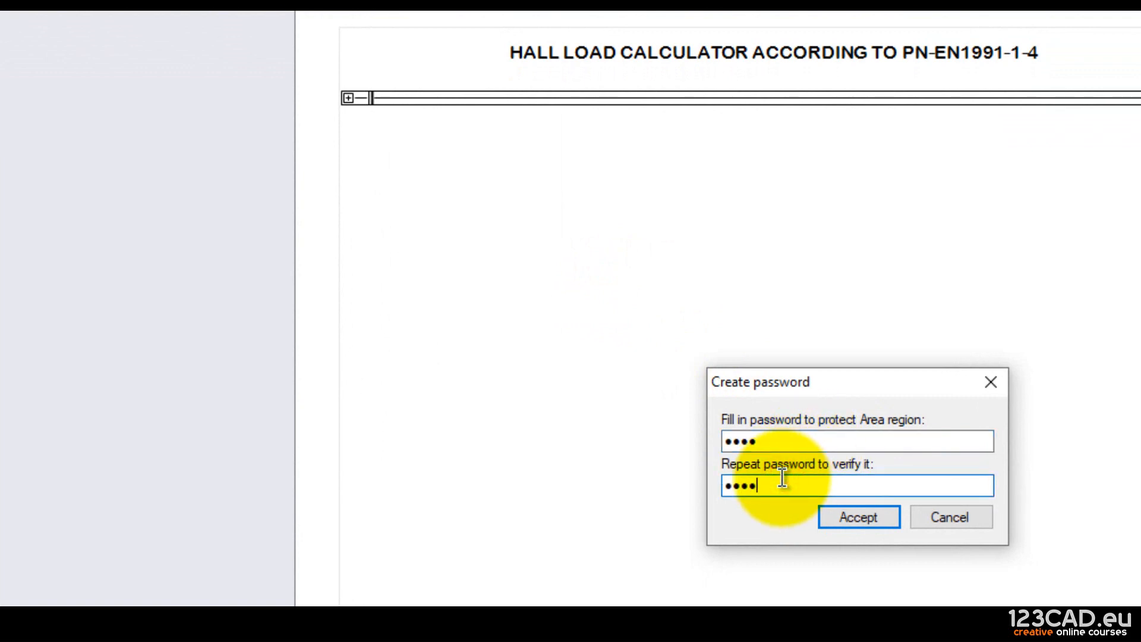
click(867, 524)
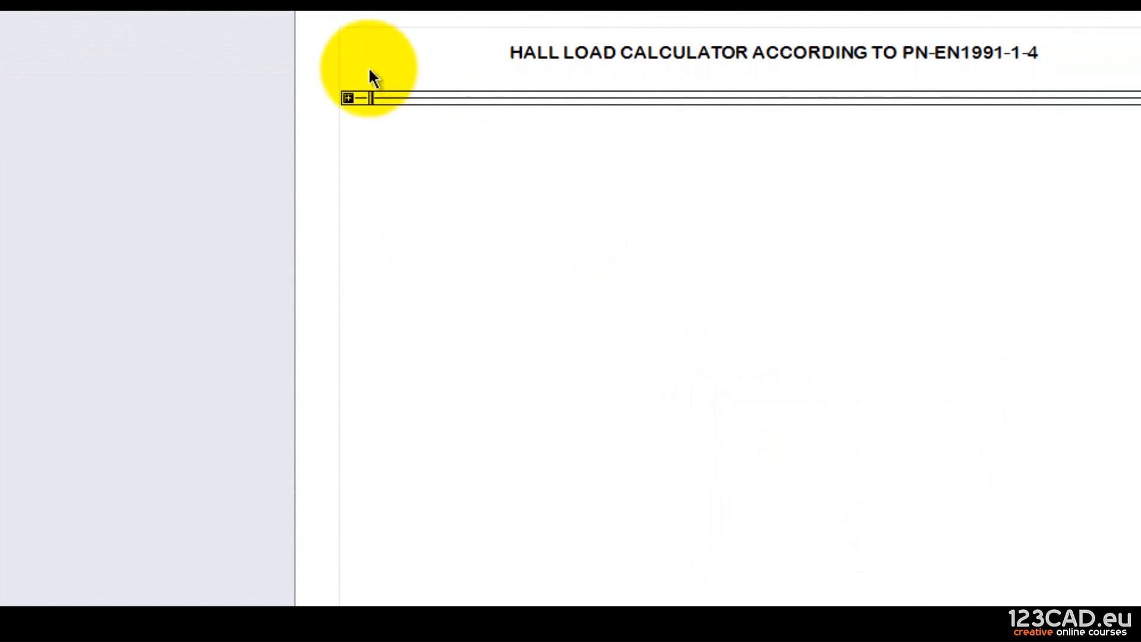
click(355, 99)
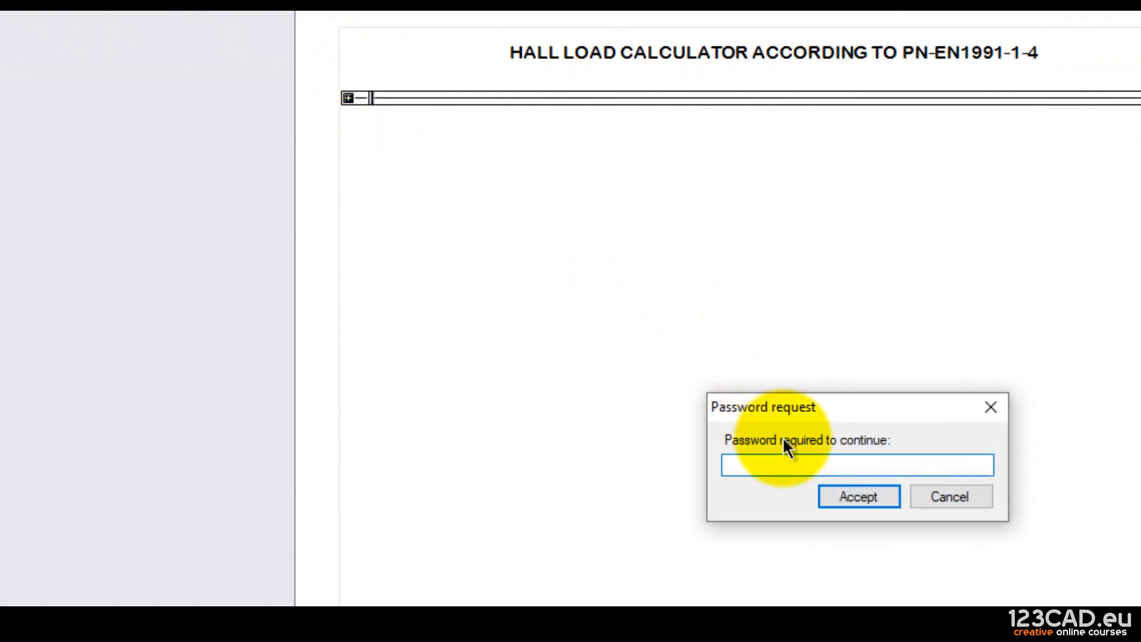
Enter the region password to open the area, then collapse it.
click(782, 464)
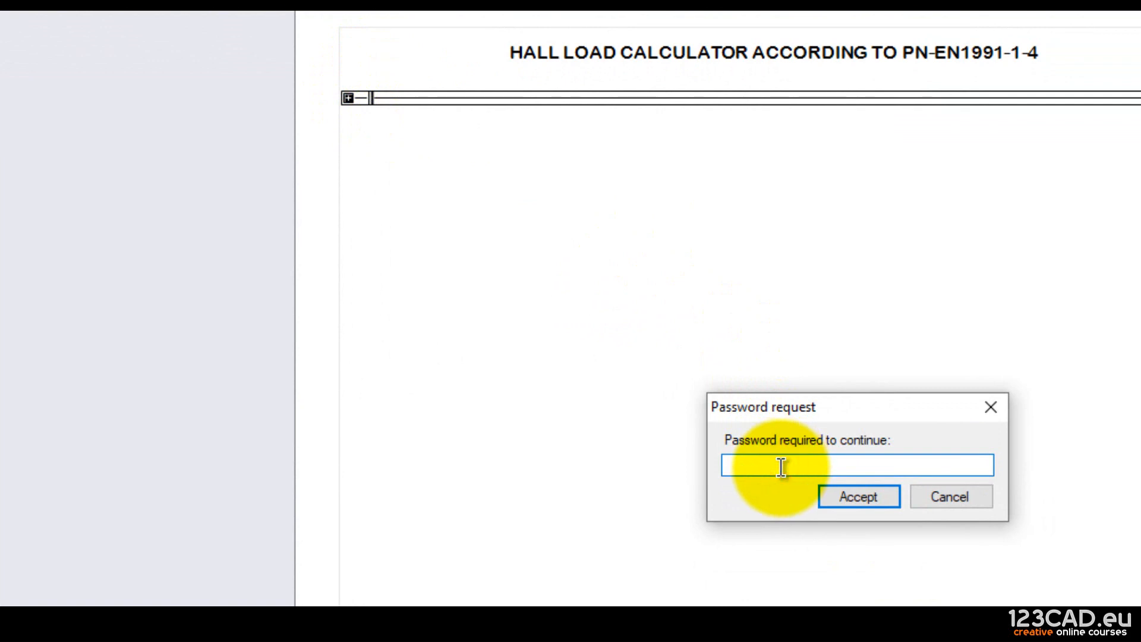
text(••••)
key(Return)
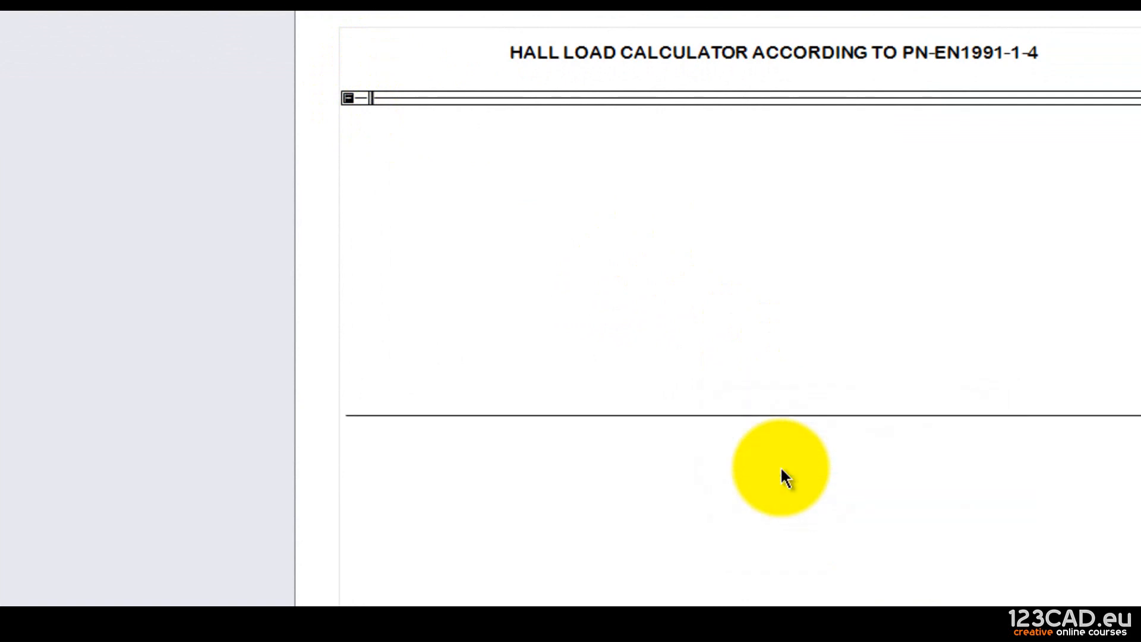
click(350, 98)
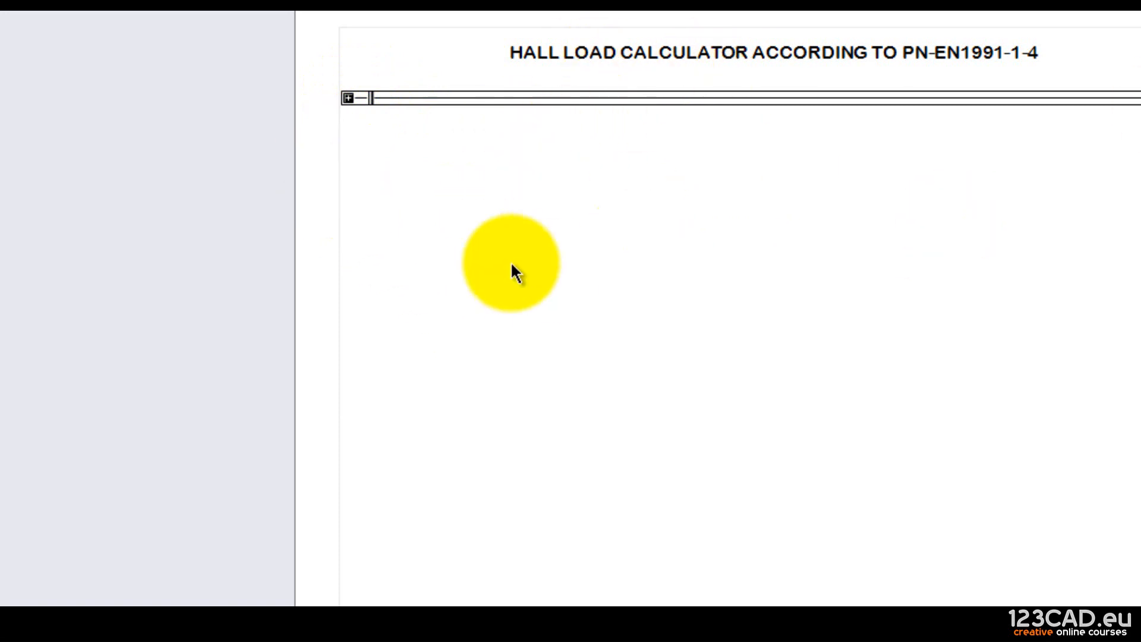
Unlock the region through Region protection > Unlock using its password.
right_click(350, 99)
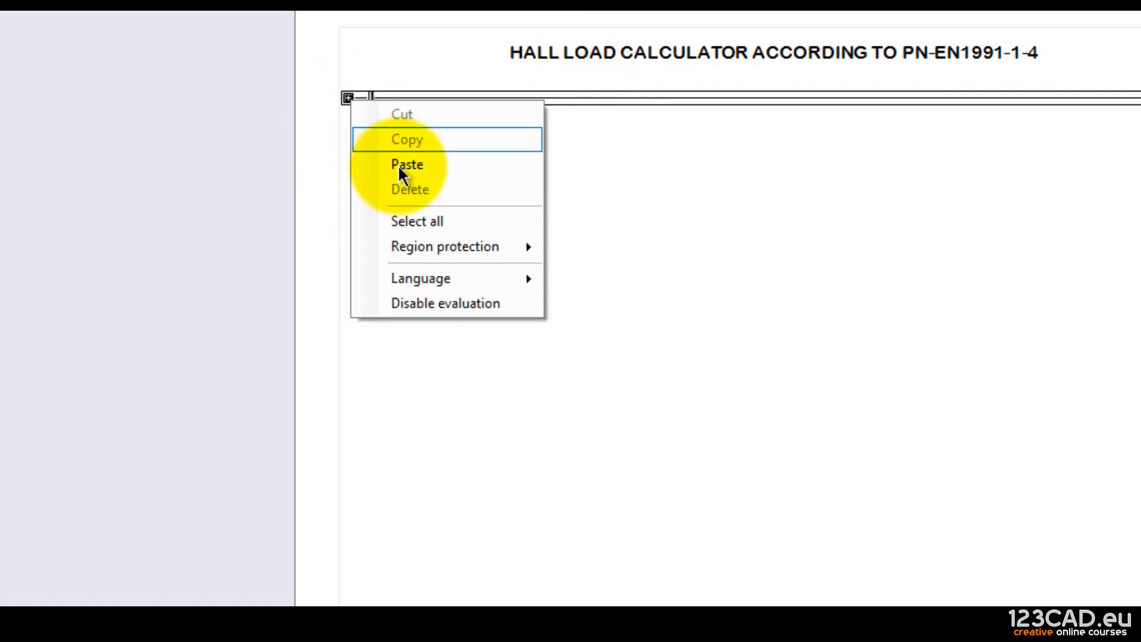
mouse_move(469, 246)
click(596, 250)
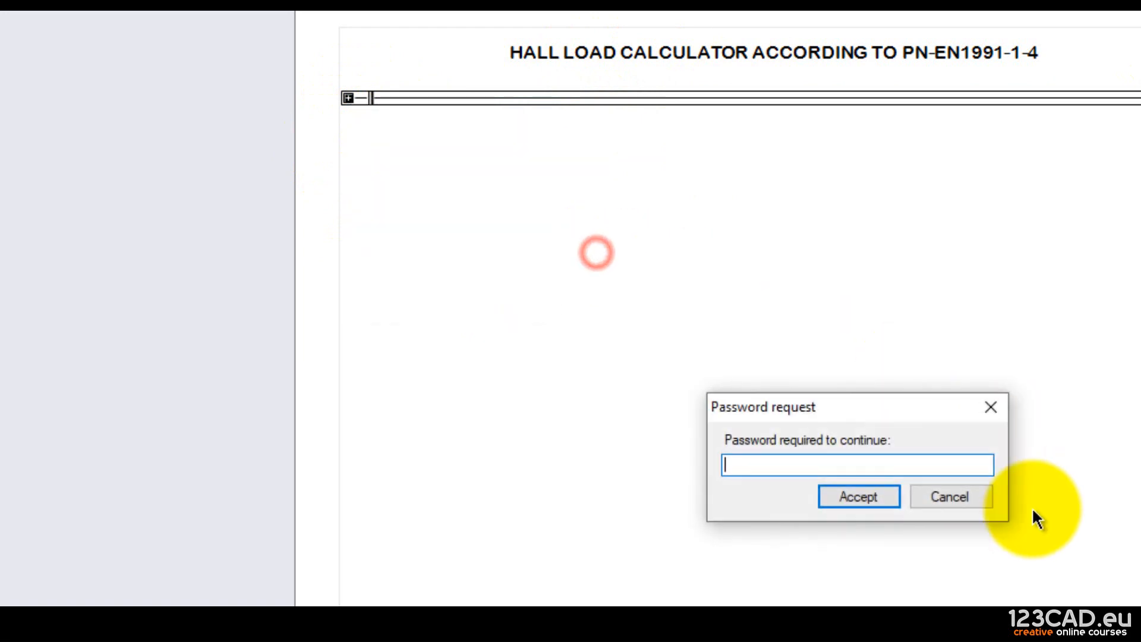
text(****)
key(Return)
click(931, 497)
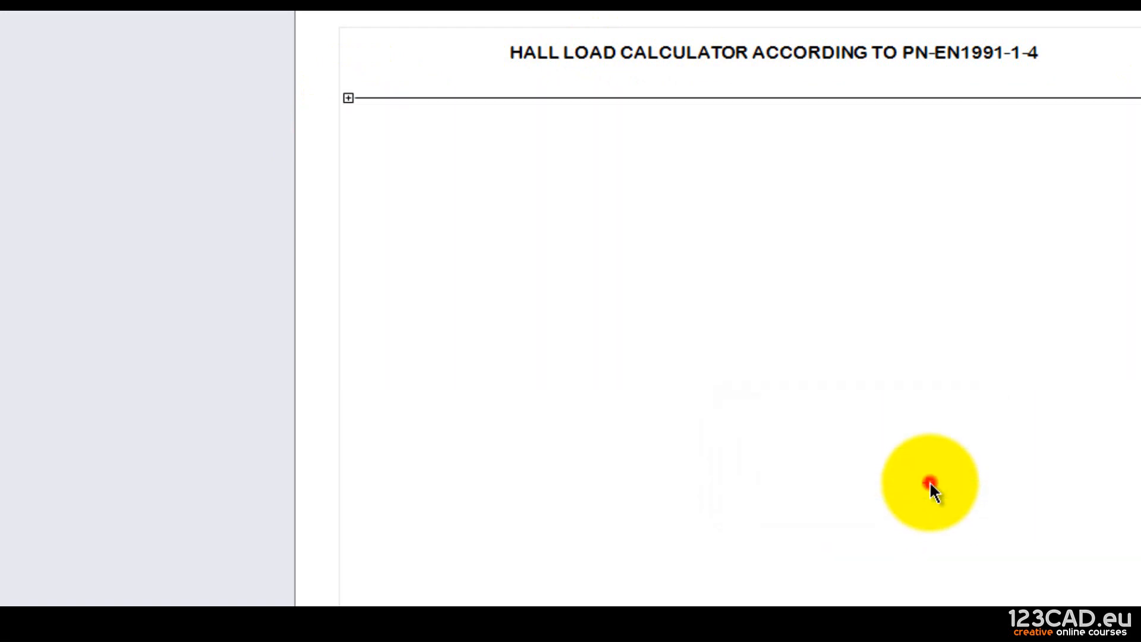
Expand and collapse the unlocked area to confirm it opens freely, then select its title.
click(347, 97)
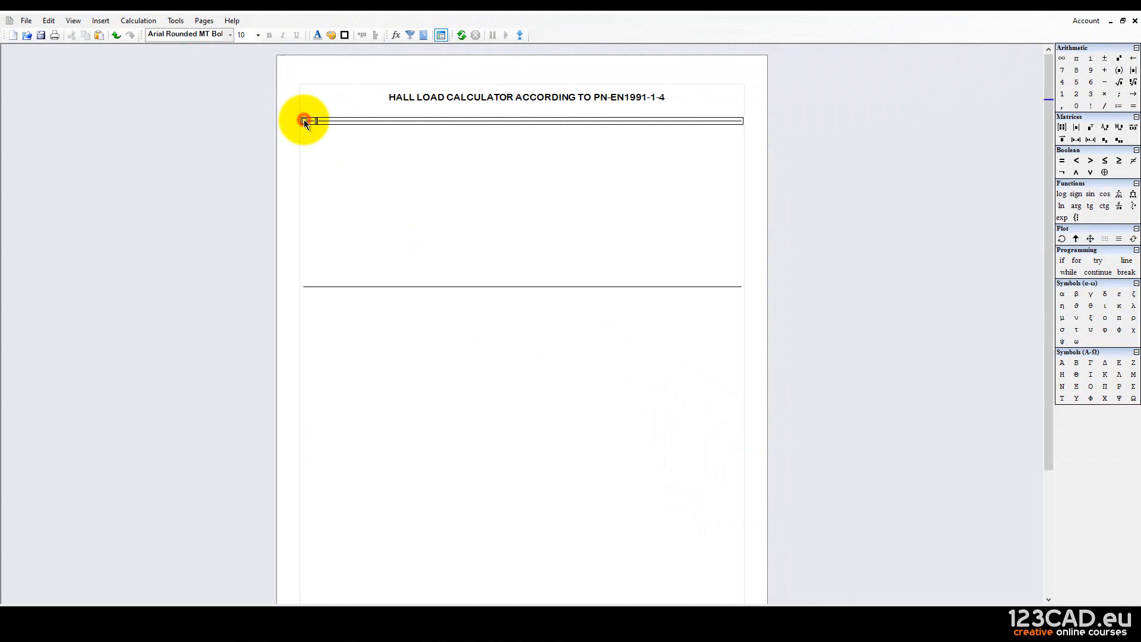
click(304, 121)
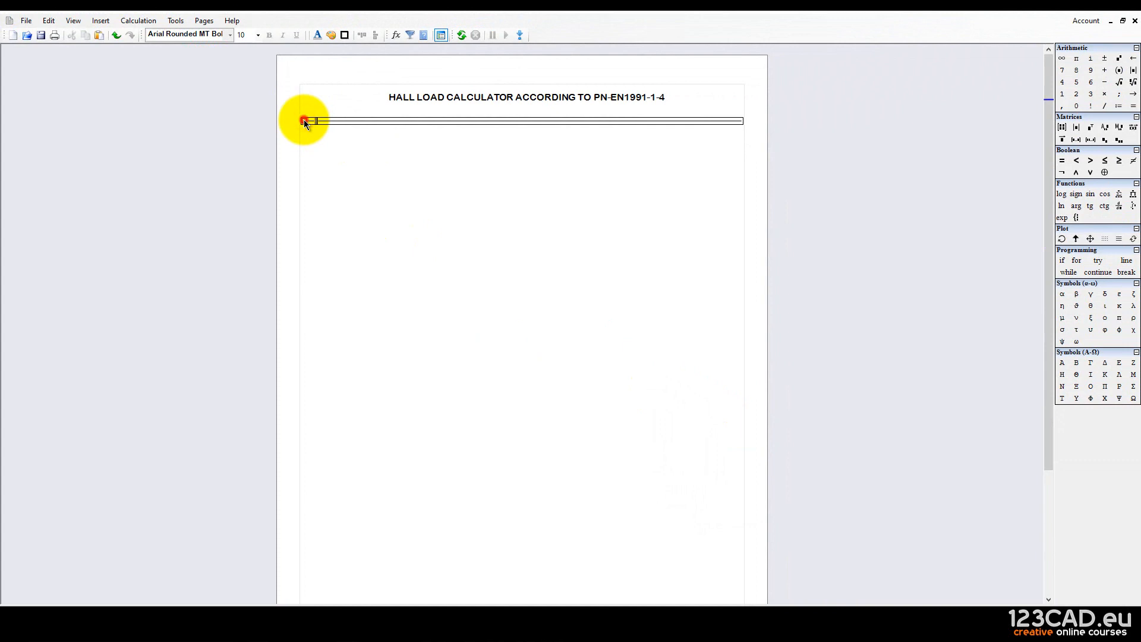
click(305, 120)
click(304, 121)
click(453, 351)
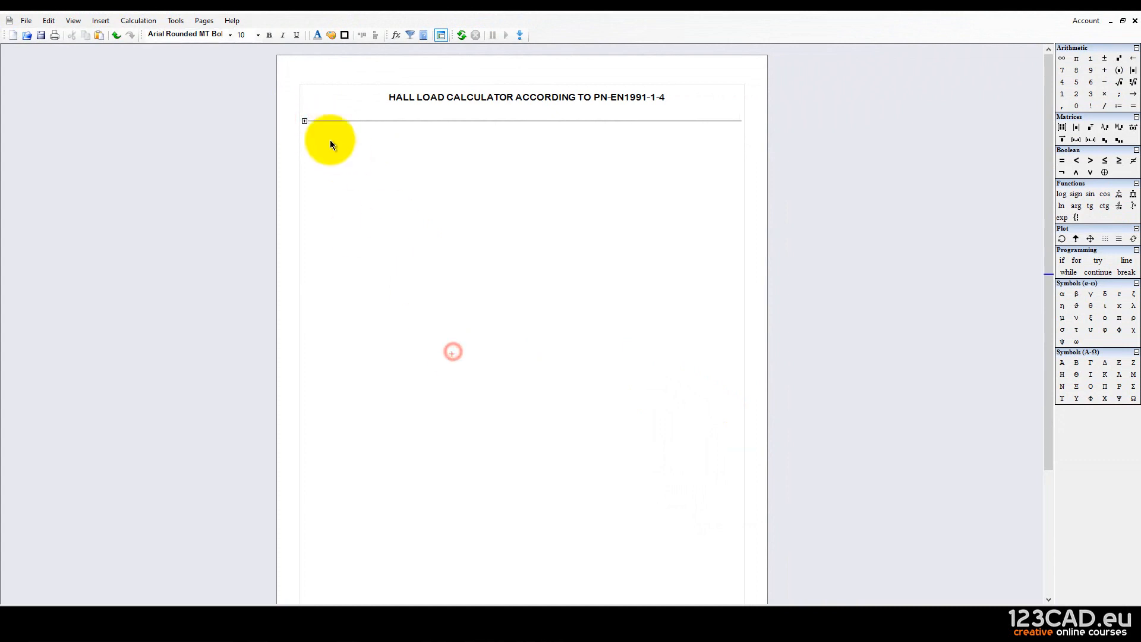
click(313, 121)
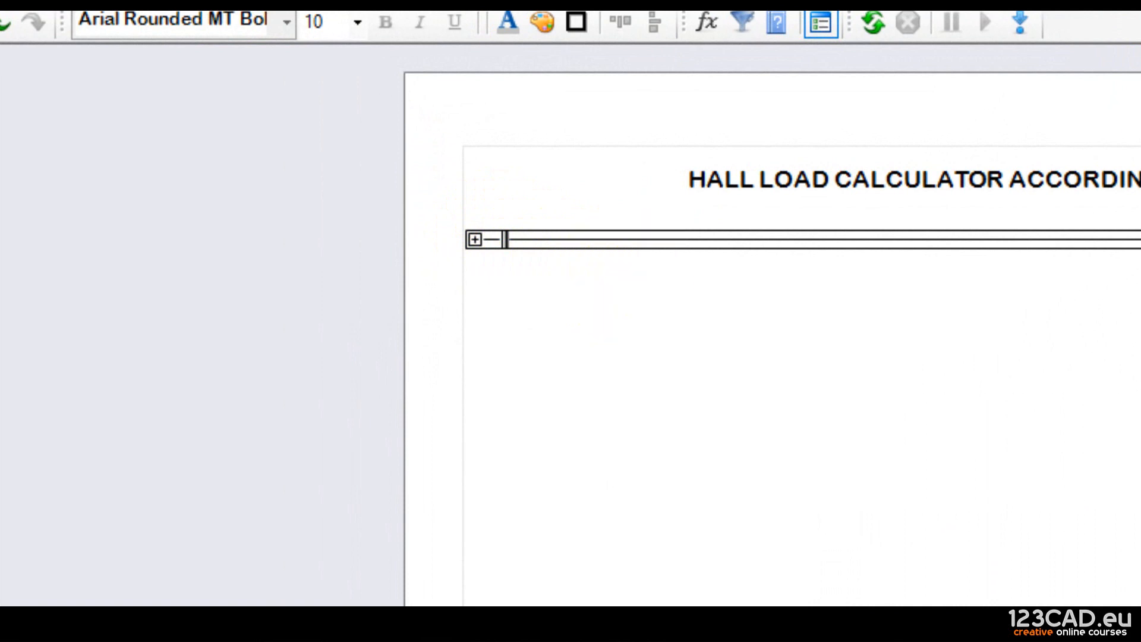
Label the area 'AREA ZONES AND CATEGORIES' and deselect it.
click(501, 240)
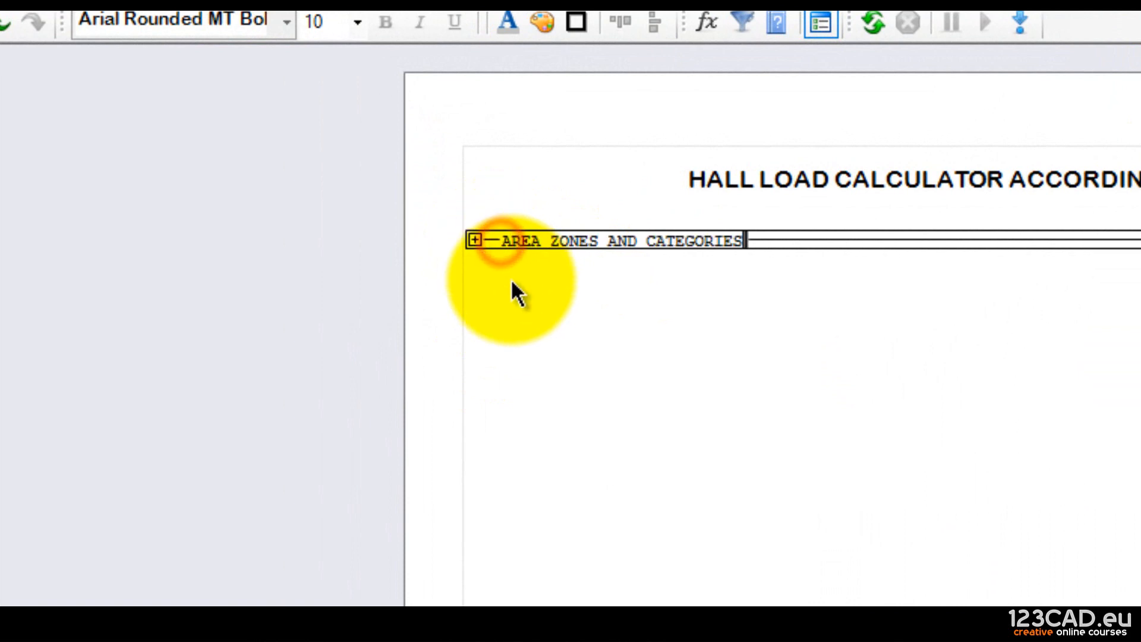
click(631, 275)
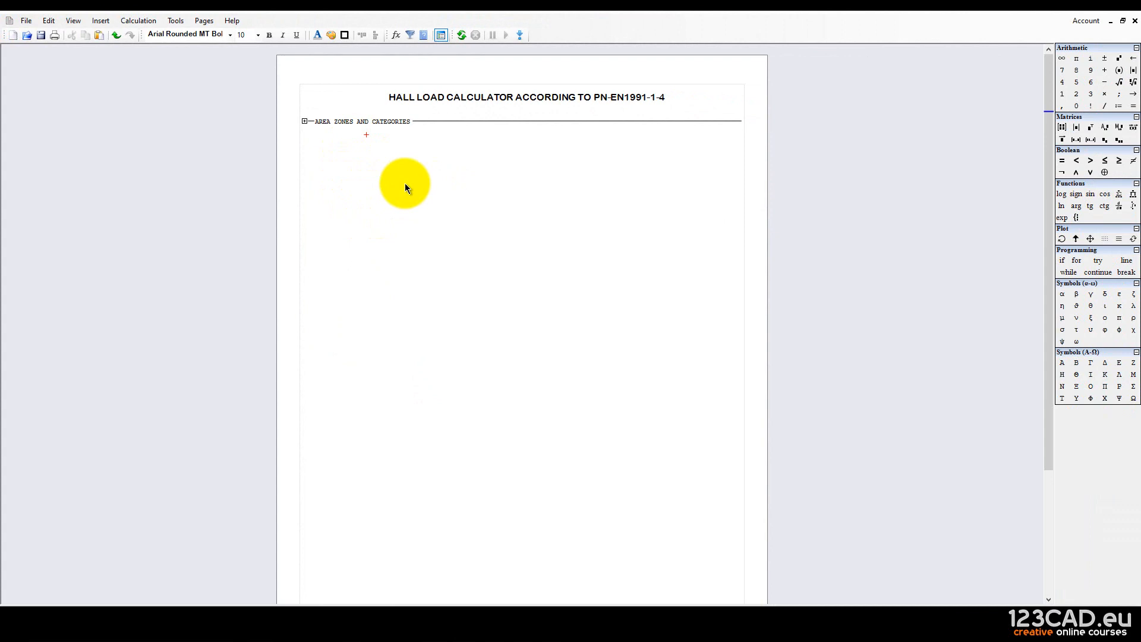
Expand the AREA ZONES AND CATEGORIES region.
click(527, 231)
click(304, 122)
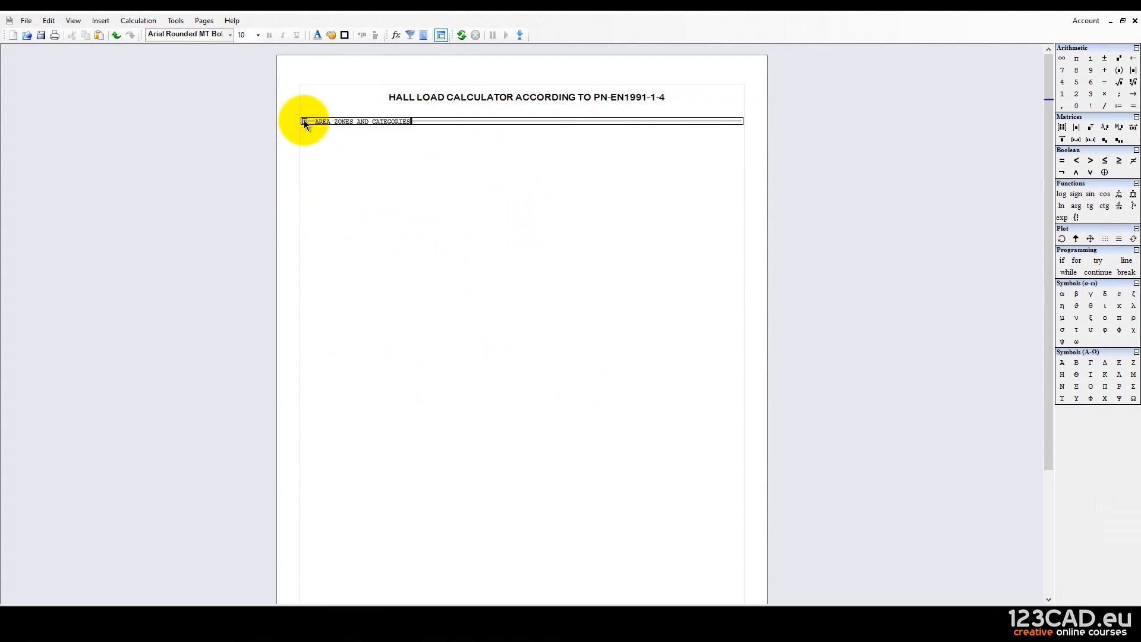
click(351, 162)
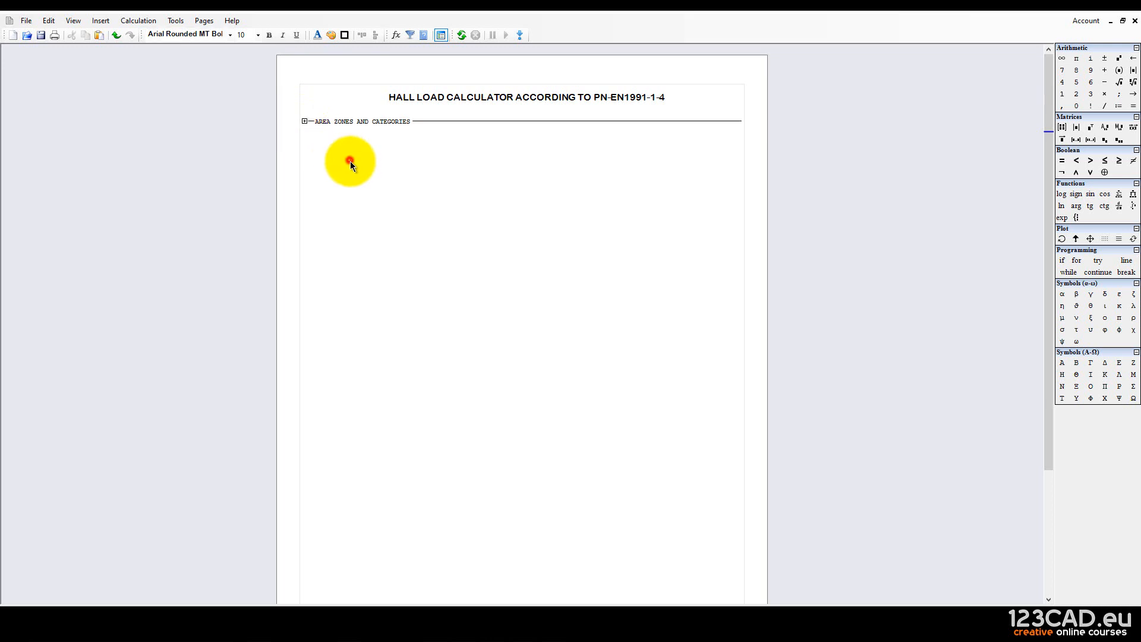
click(305, 122)
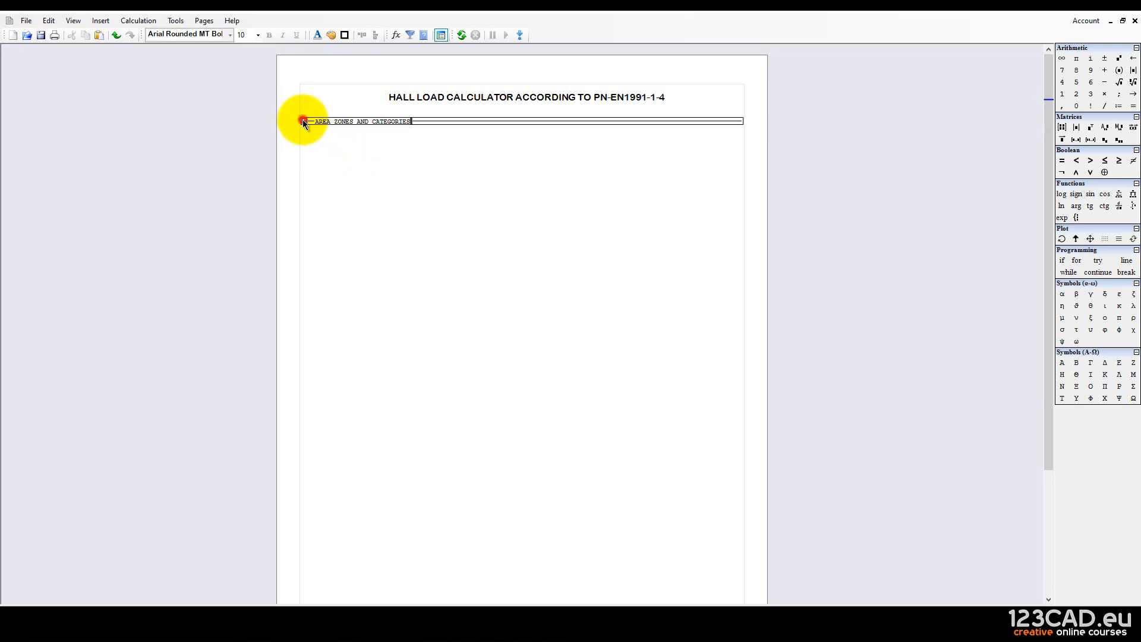
click(305, 122)
Add empty lines inside the region with repeated Enter presses.
click(352, 153)
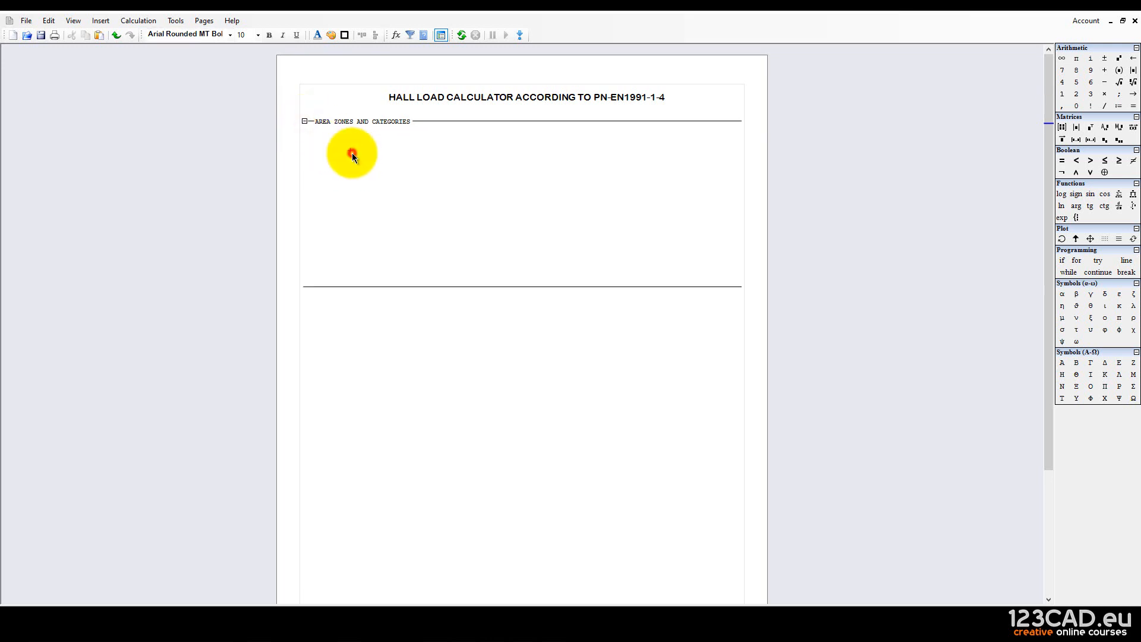
key(Return)
key(Return)
key(Return)
key(Return)
key(Return)
key(Return)
key(Return)
key(Return)
key(Return)
key(Return)
key(Return)
key(Return)
key(Return)
key(Return)
key(Return)
key(Return)
key(Return)
key(Return)
key(Return)
key(Return)
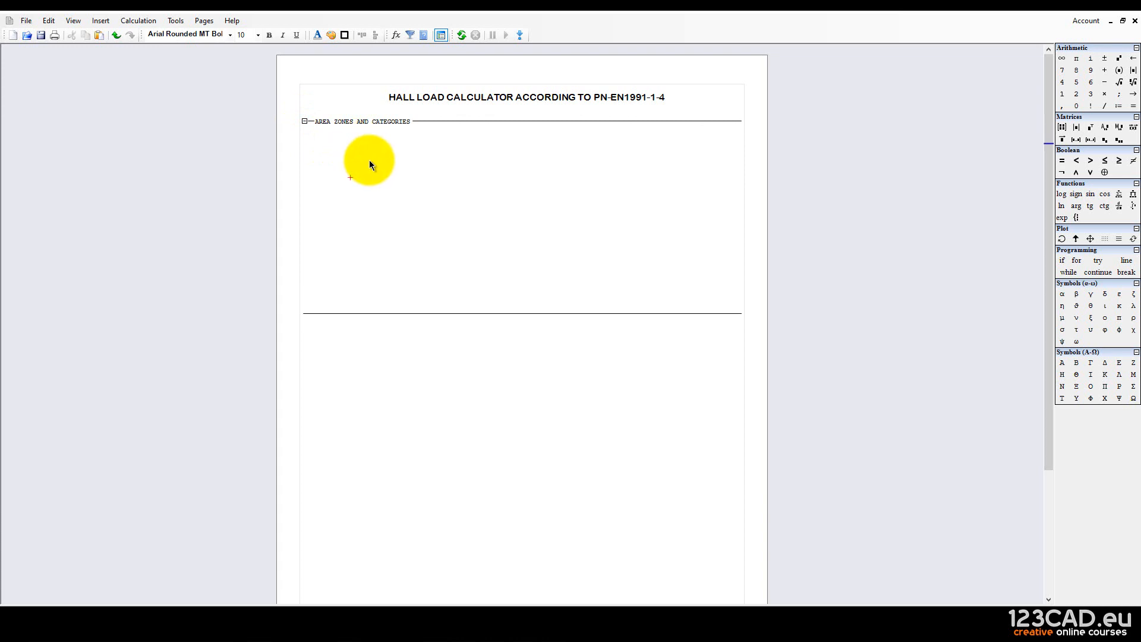
key(Return)
key(Return)
key(Return)
key(Return)
key(Return)
key(Return)
key(Return)
key(Return)
key(Return)
key(Return)
key(Return)
key(Return)
key(Return)
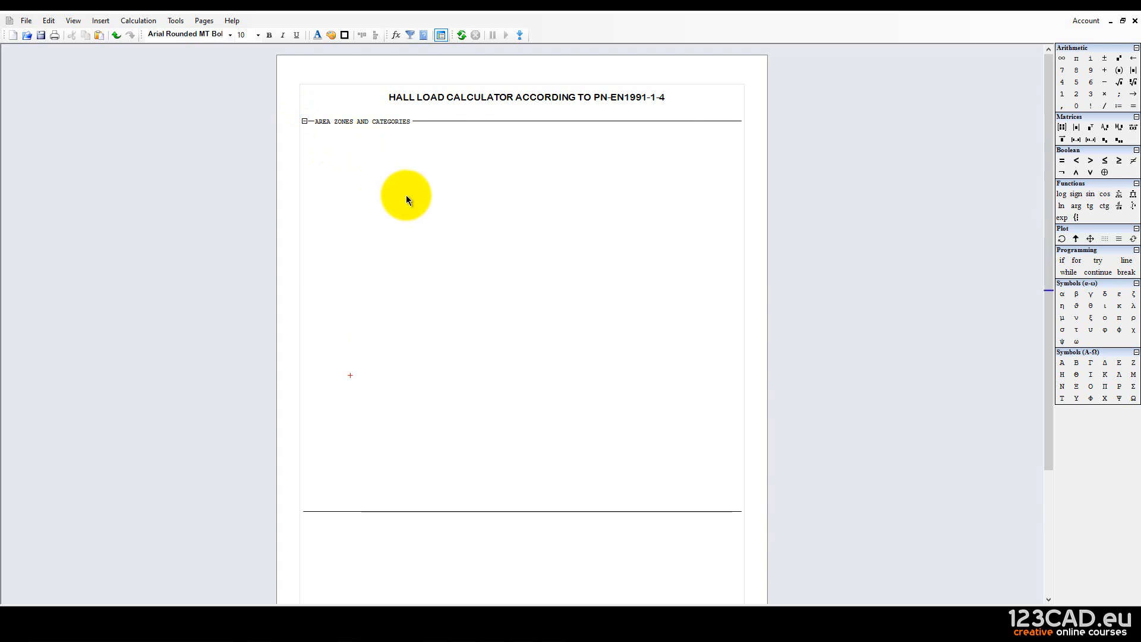
click(405, 195)
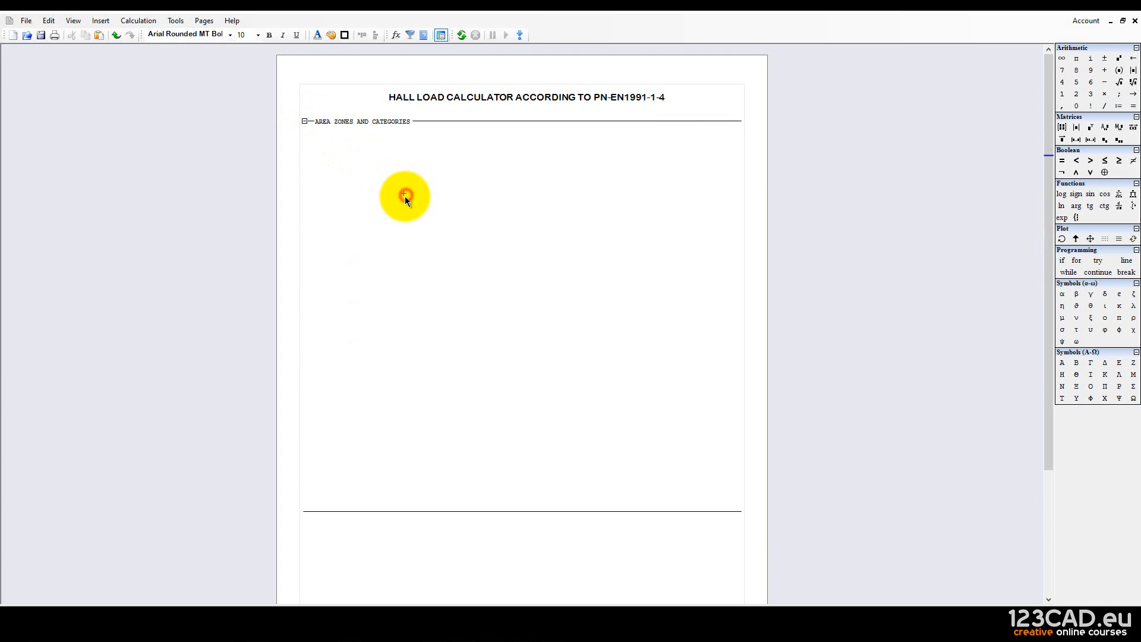
key(Return)
key(Return)
key(Return)
key(Return)
key(Return)
key(Return)
key(Return)
key(Return)
scroll(405, 196, down, 1)
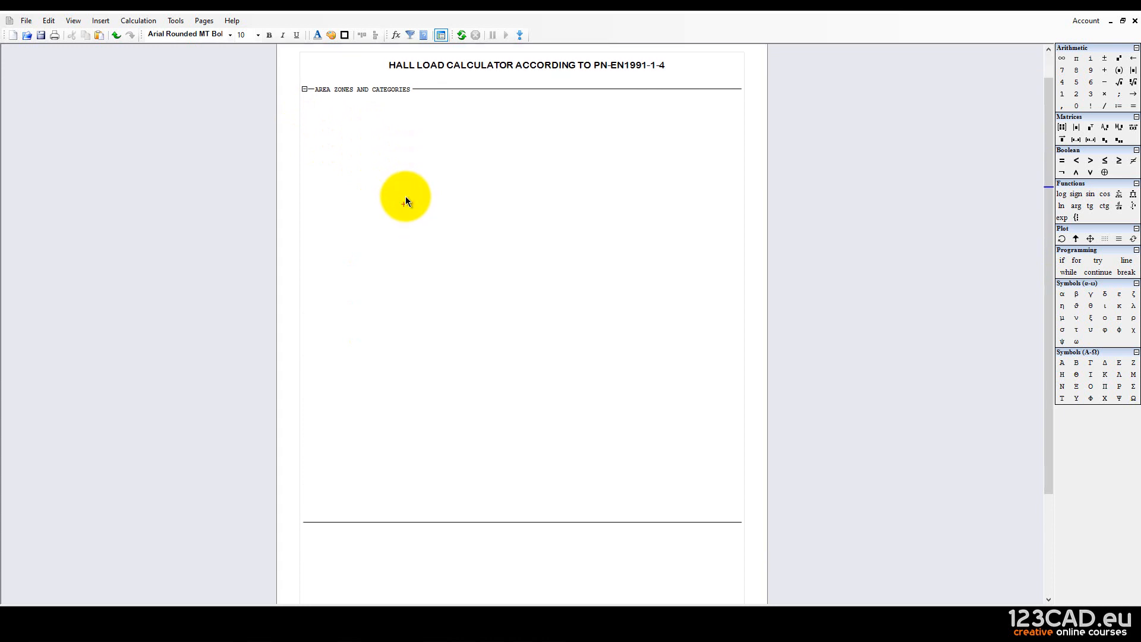
key(Return)
key(Return)
key(Return)
key(Return)
key(Return)
key(Return)
key(Return)
key(Return)
key(Return)
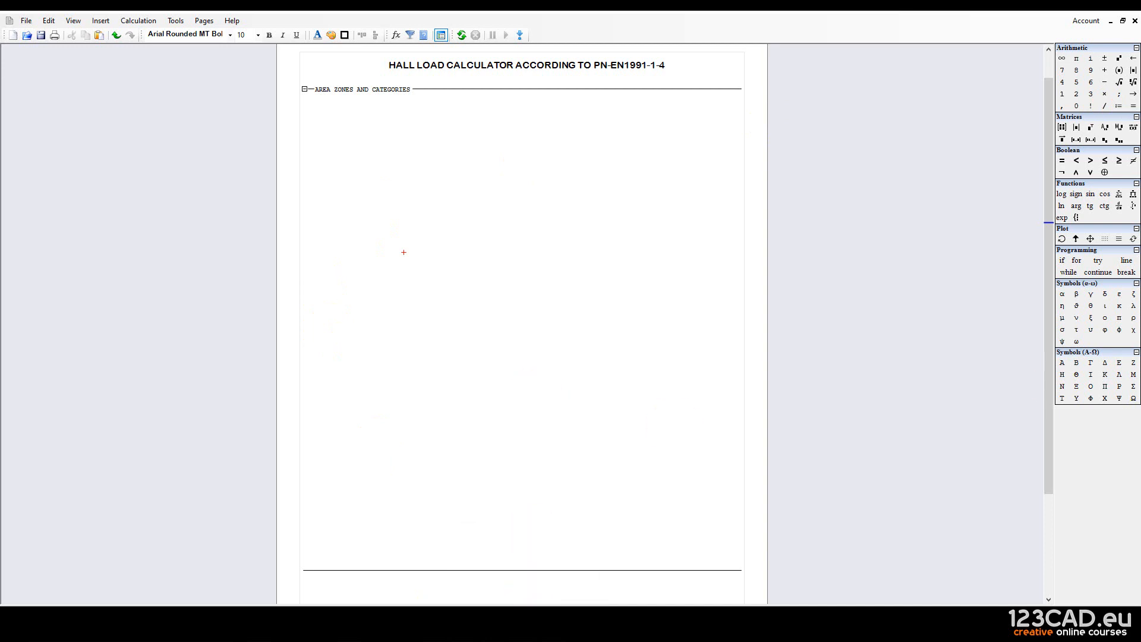
Maximize Paint and delete the 'Part 1-4: General Actions. Wind action' caption.
mouse_move(1140, 131)
mouse_down()
mouse_move(249, 11)
mouse_move(415, 72)
mouse_up()
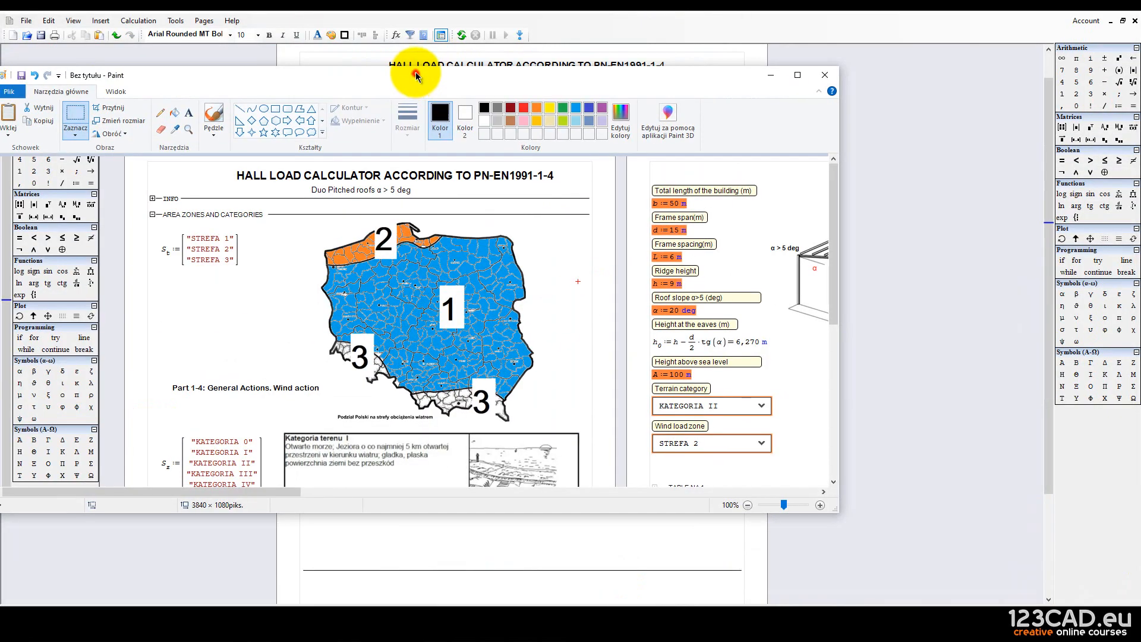
double_click(415, 72)
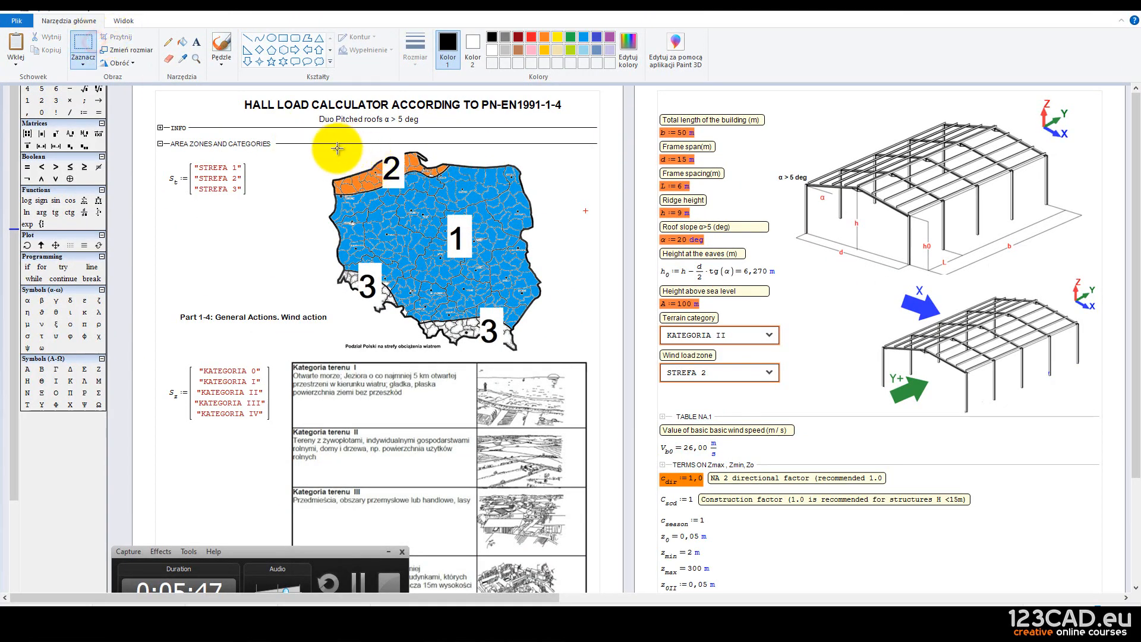
drag(156, 316, 449, 355)
key(Delete)
key(Delete)
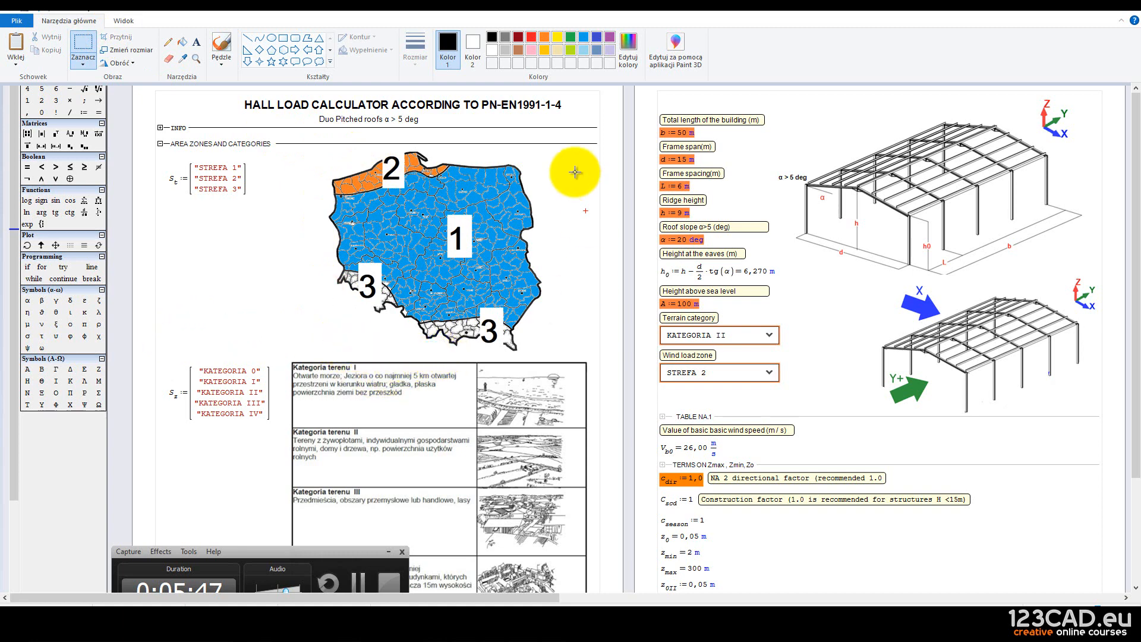
Select the Poland wind zone map and copy it to the clipboard.
drag(542, 151, 326, 357)
key(ctrl+c)
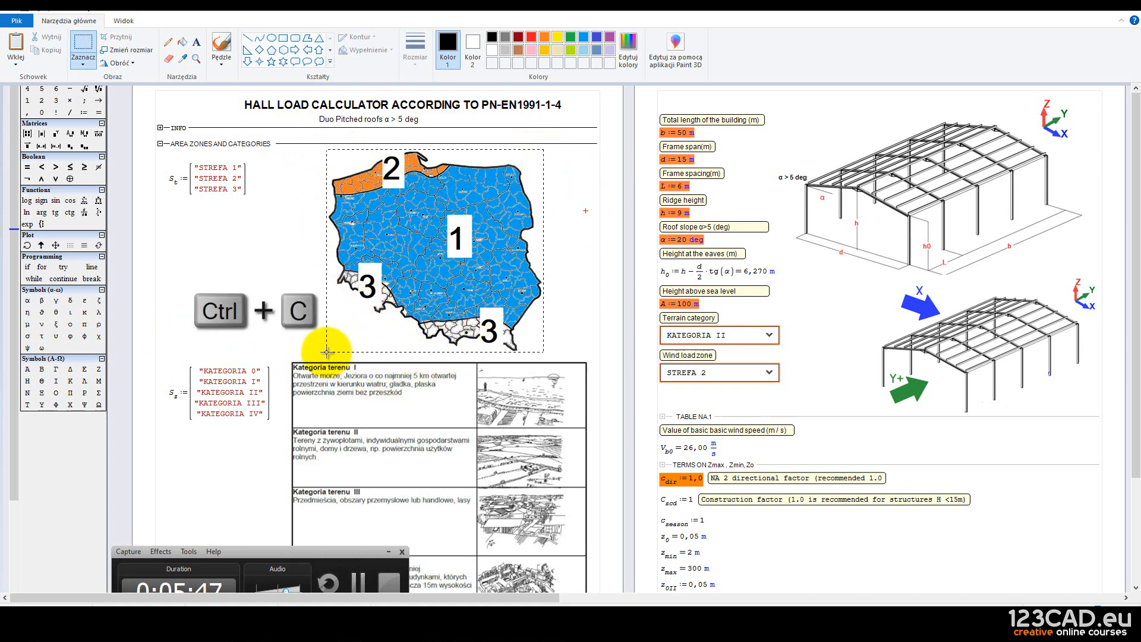
right_click(455, 246)
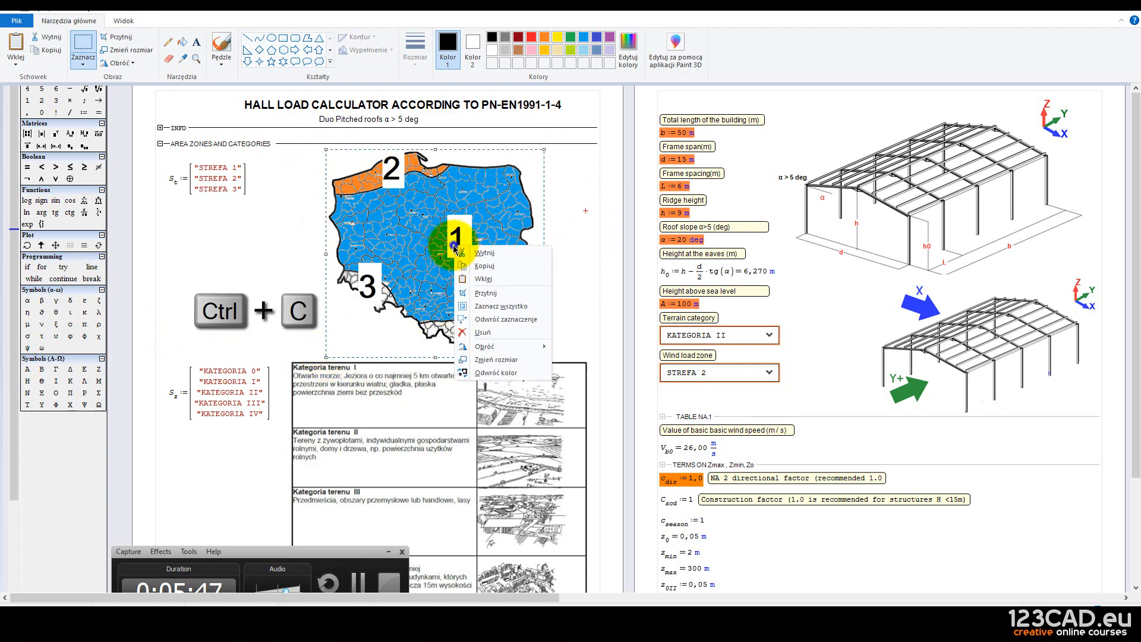
click(481, 266)
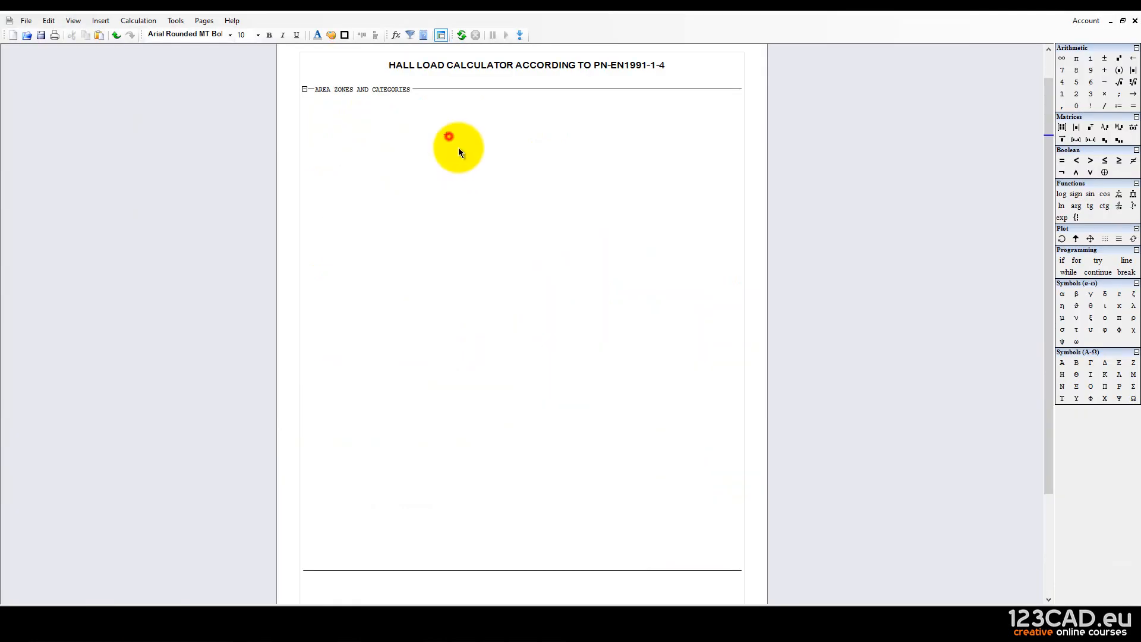
Paste the copied zone map into the worksheet and move it up and right.
right_click(493, 163)
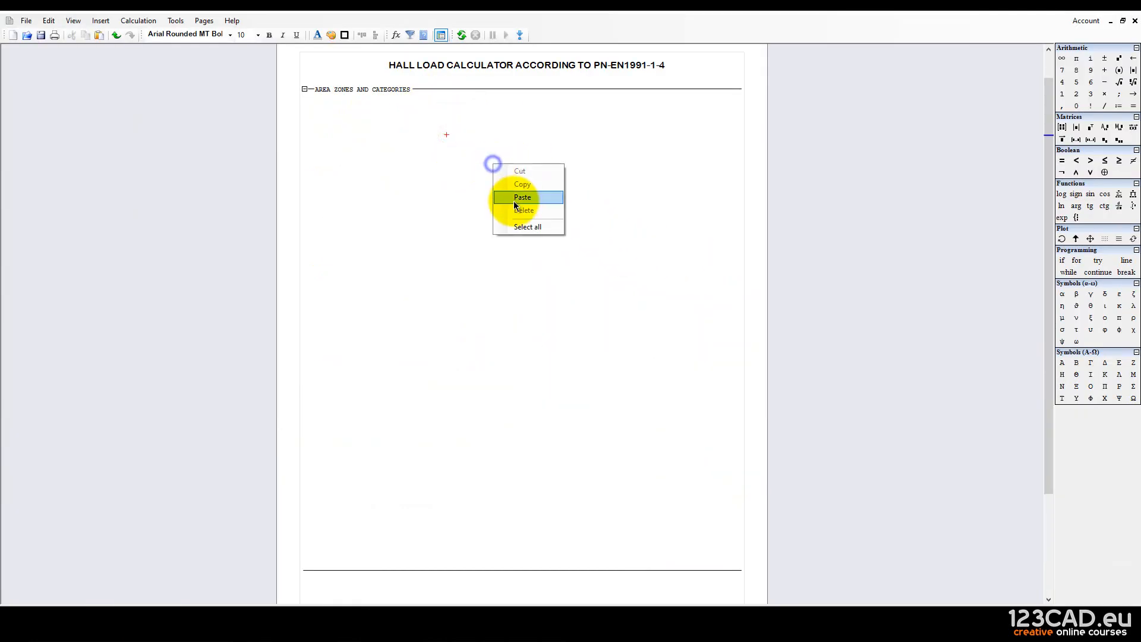
click(514, 198)
drag(669, 404, 582, 290)
drag(582, 291, 653, 253)
click(599, 358)
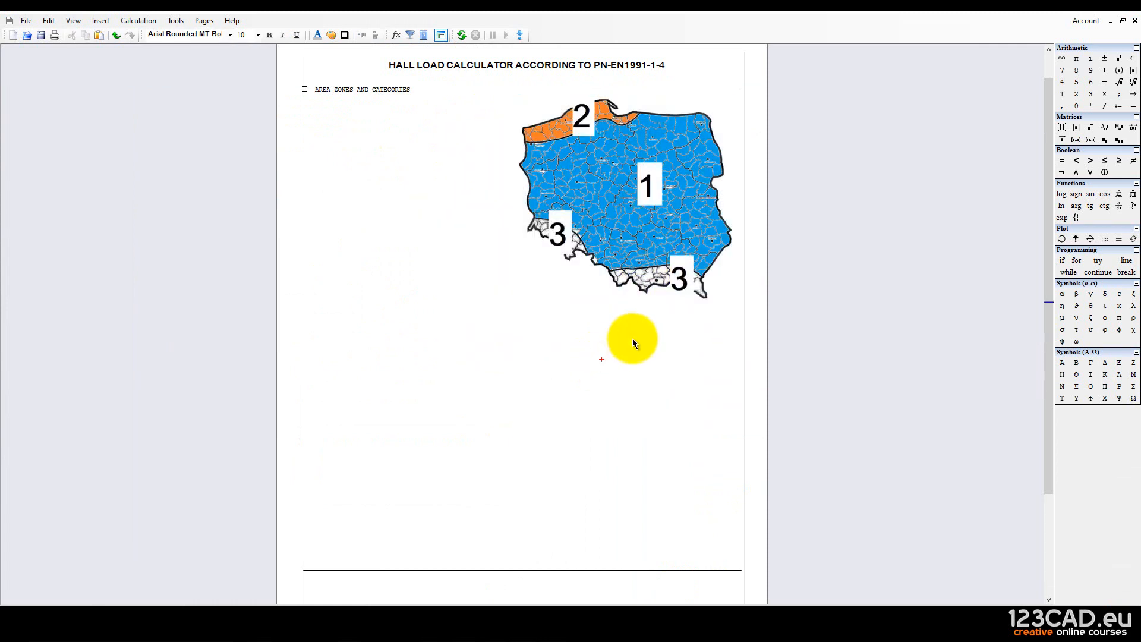
Shrink the map, place it at the page's top right, then select Paint's Terrain effects image.
drag(632, 338, 544, 239)
click(548, 320)
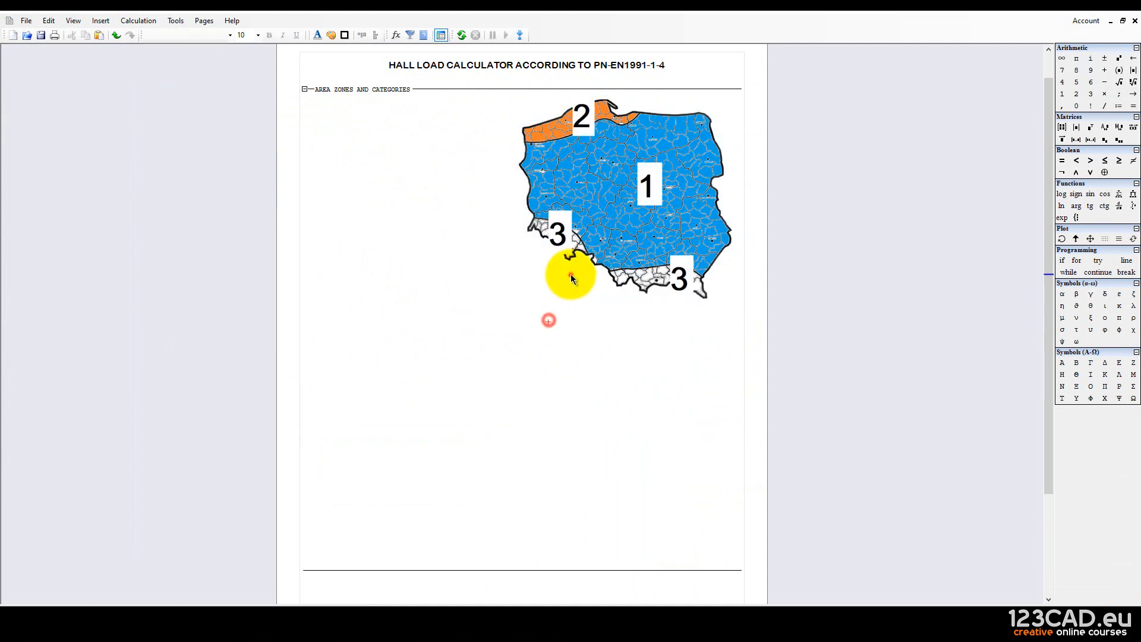
click(571, 275)
drag(645, 307, 406, 288)
click(639, 415)
click(603, 306)
drag(609, 314, 633, 369)
drag(512, 250, 636, 243)
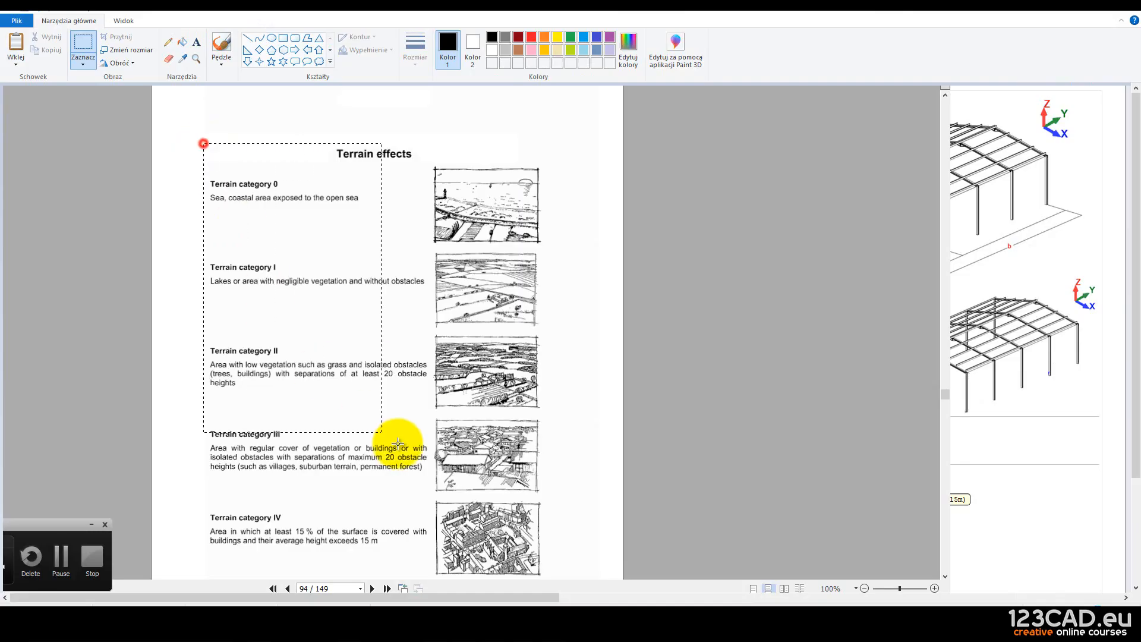
drag(472, 453, 544, 578)
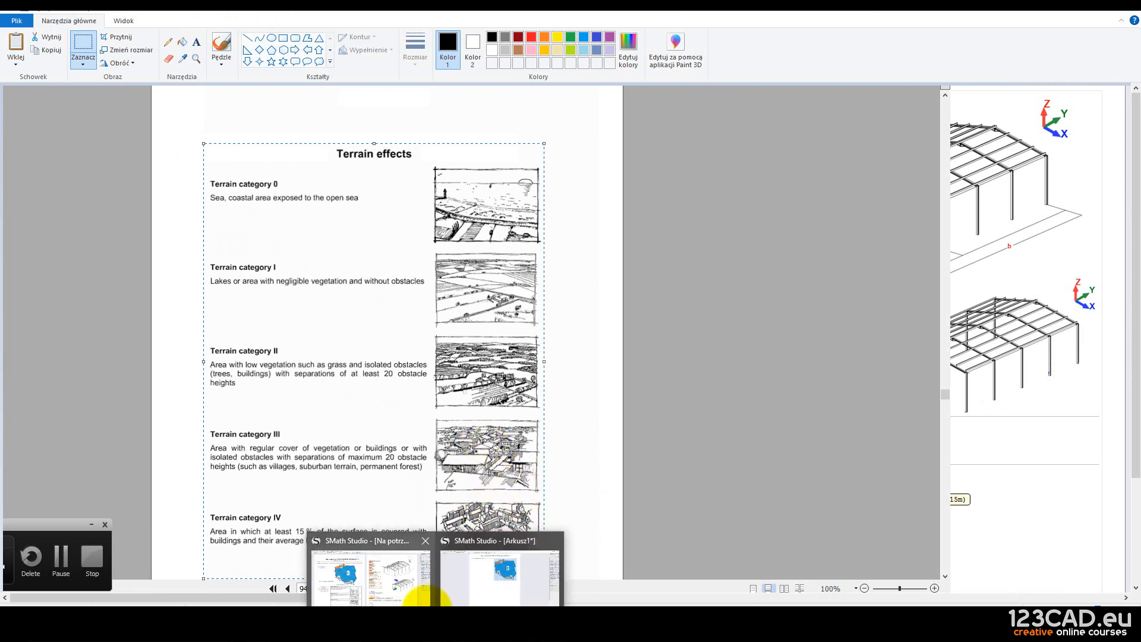
Paste the Terrain effects picture below the zone map and shrink it to fit the page.
click(466, 581)
scroll(501, 383, down, 2)
click(326, 218)
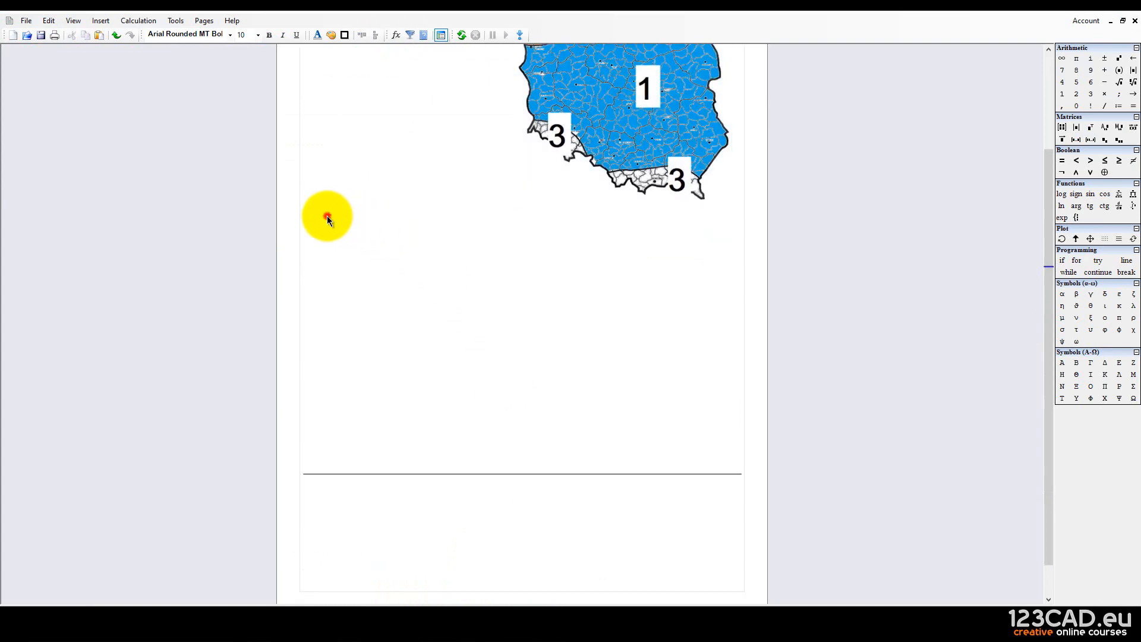
key(ctrl+v)
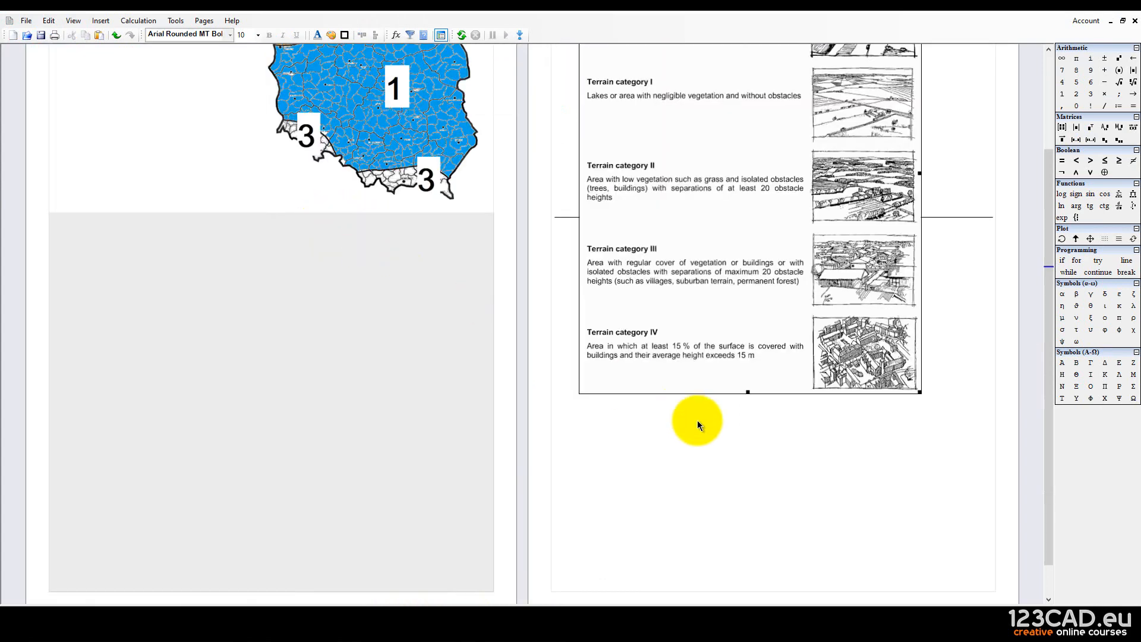
drag(916, 391, 851, 333)
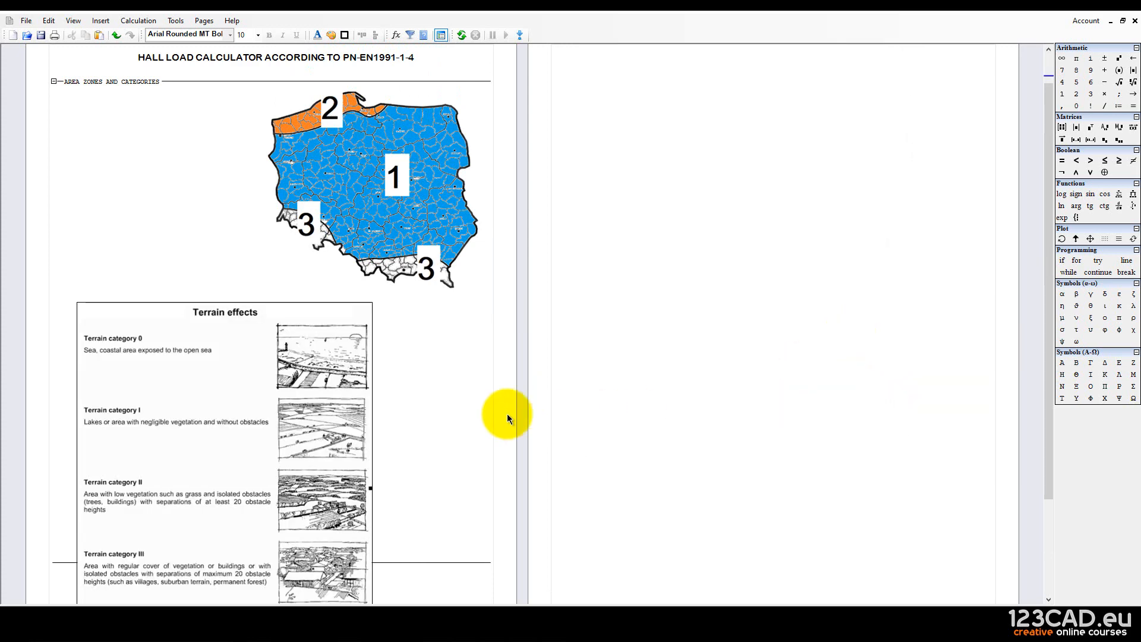
scroll(476, 412, down, 4)
click(444, 409)
Push the separator line below the terrain picture and nudge the picture up and left.
click(680, 425)
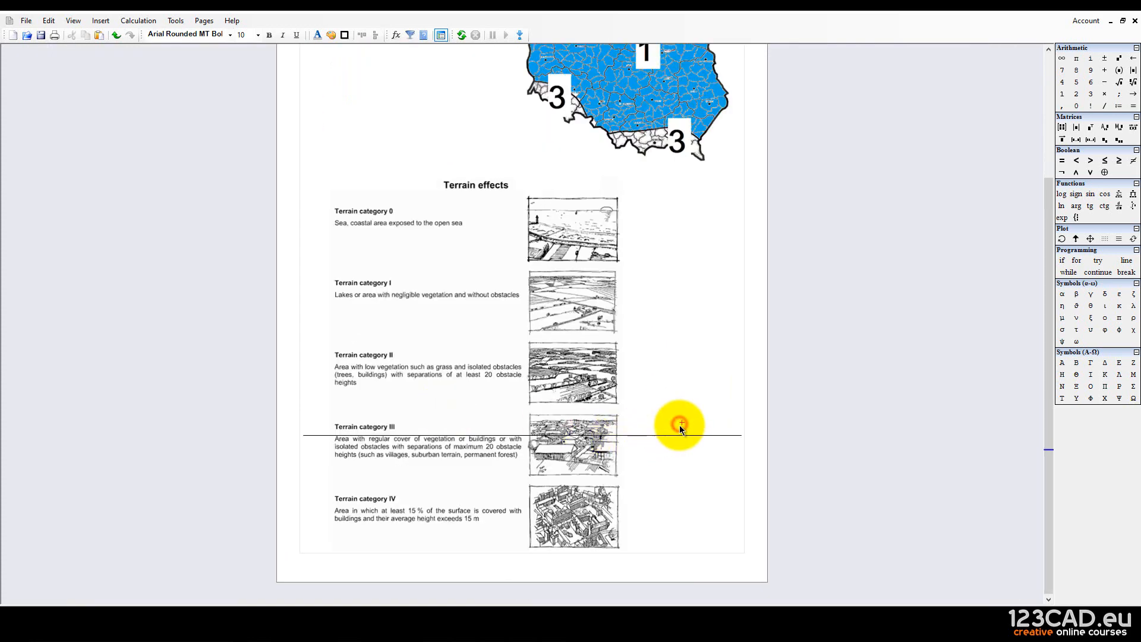
key(Down)
key(Down)
key(Down)
key(Down)
key(Down)
key(Down)
key(Down)
key(Down)
key(Down)
key(Down)
key(Down)
key(Down)
key(Down)
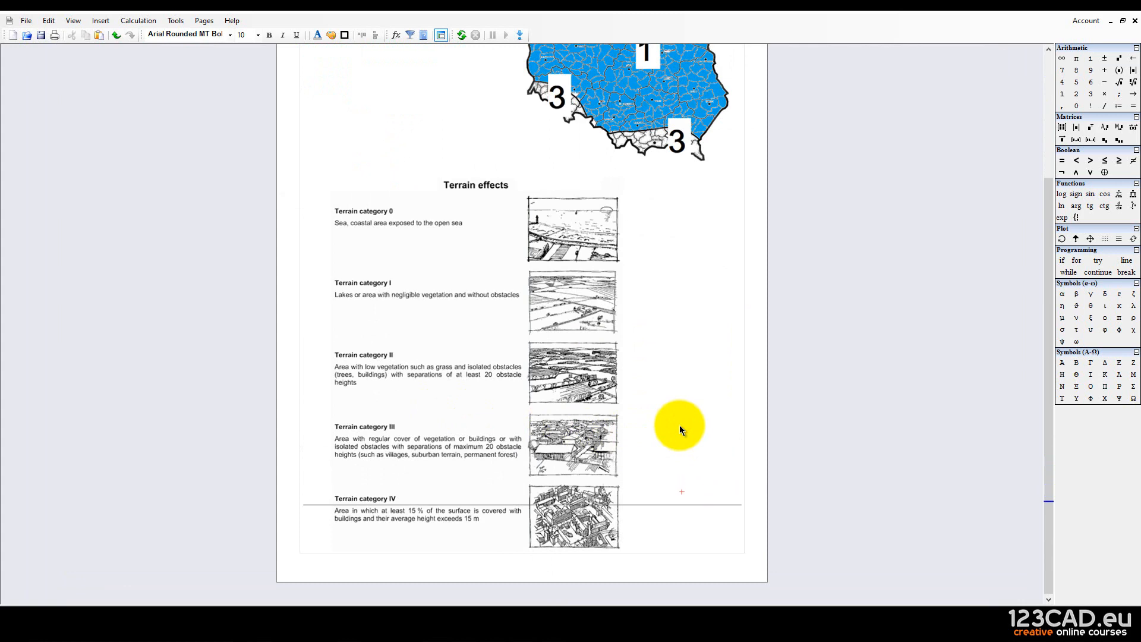
key(Down)
key(Down)
key(Down)
key(Down)
key(Down)
key(Down)
key(Down)
key(Down)
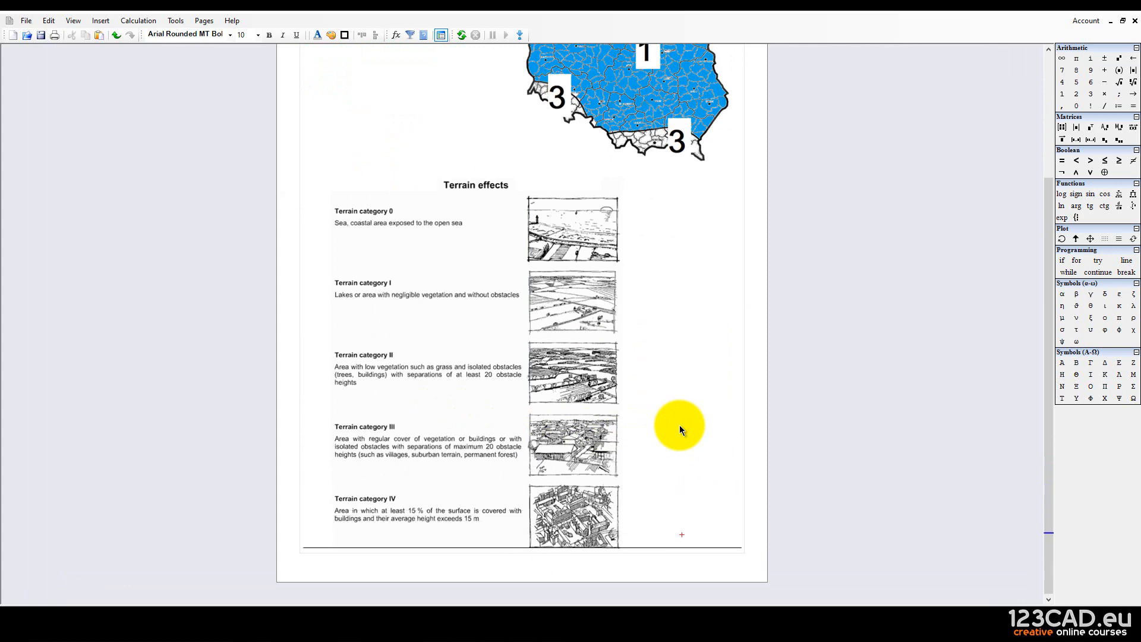
drag(678, 378, 536, 261)
click(617, 262)
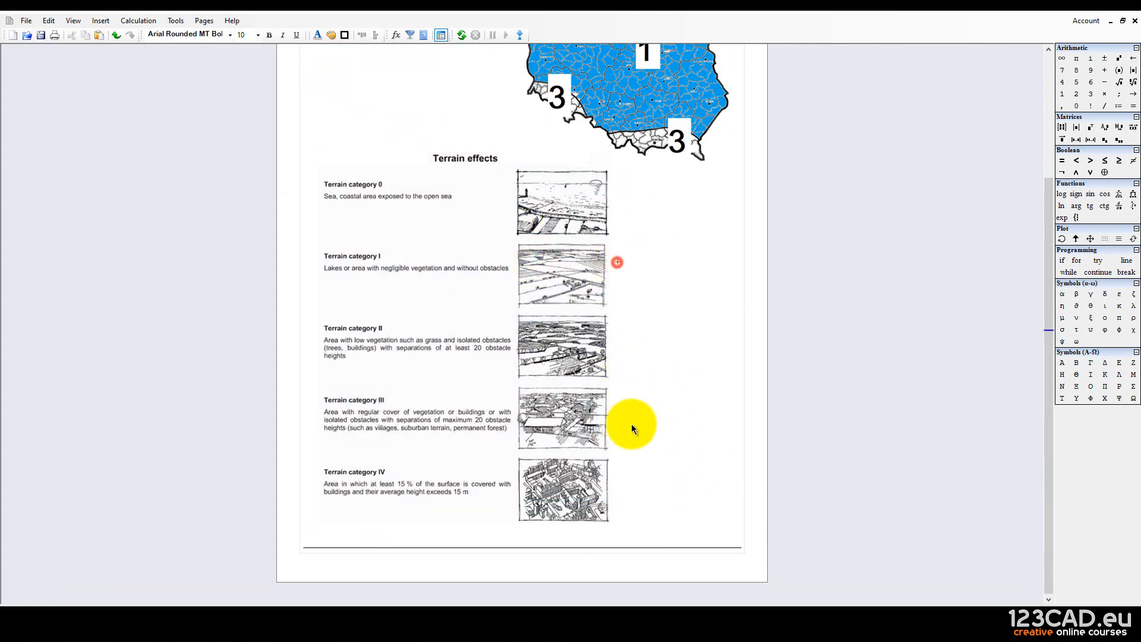
click(629, 435)
click(644, 520)
drag(652, 539, 664, 537)
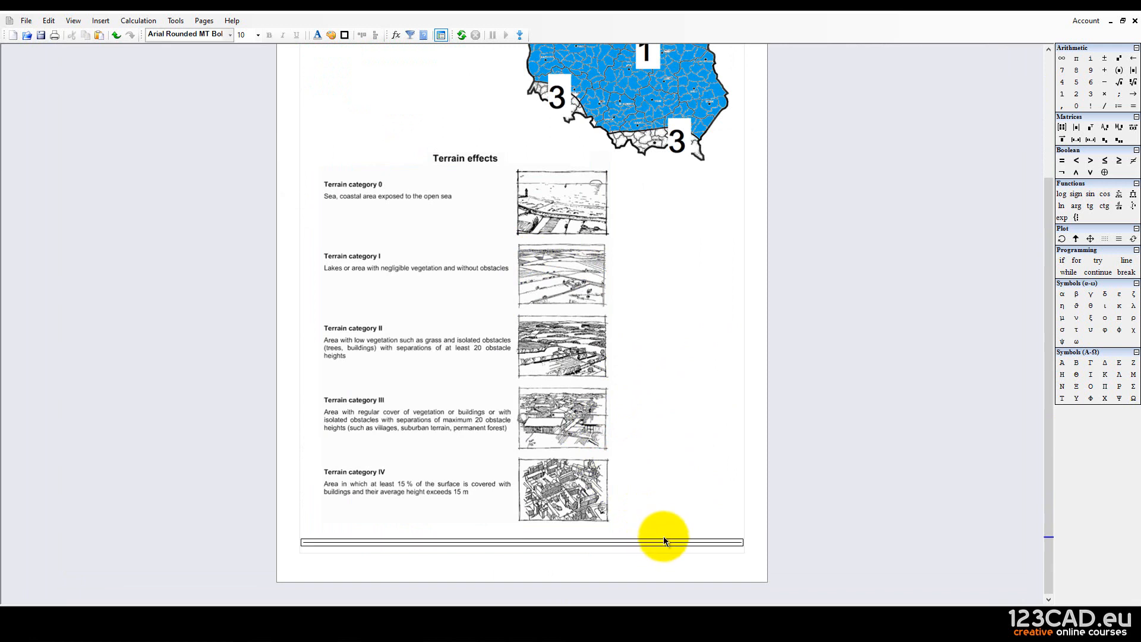
click(686, 475)
scroll(662, 433, up, 3)
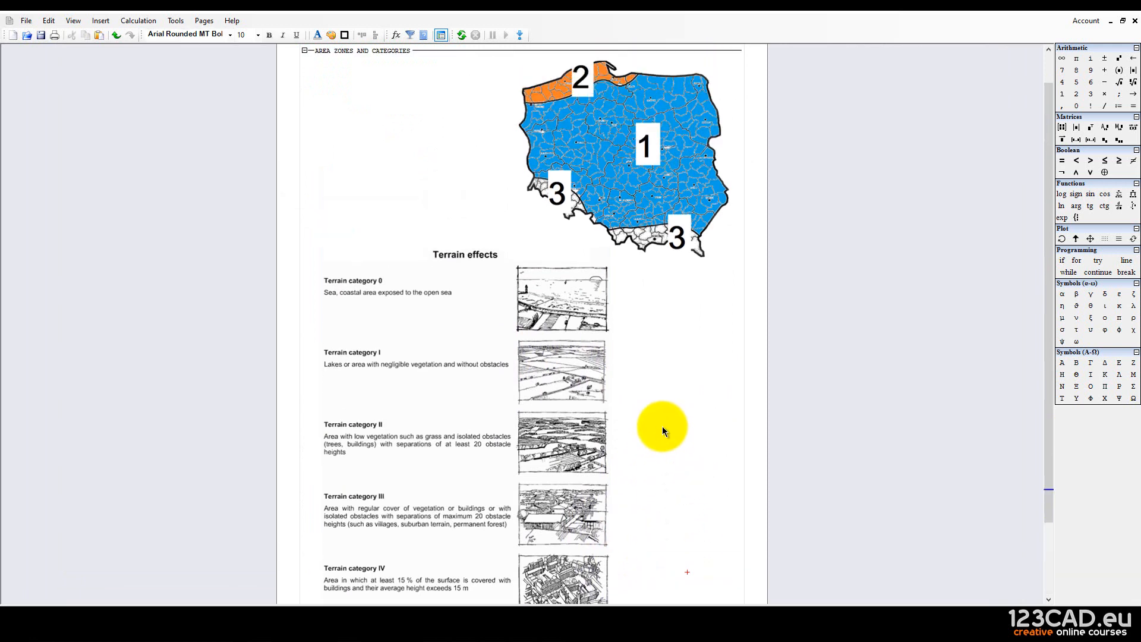
scroll(662, 426, up, 2)
scroll(662, 426, down, 2)
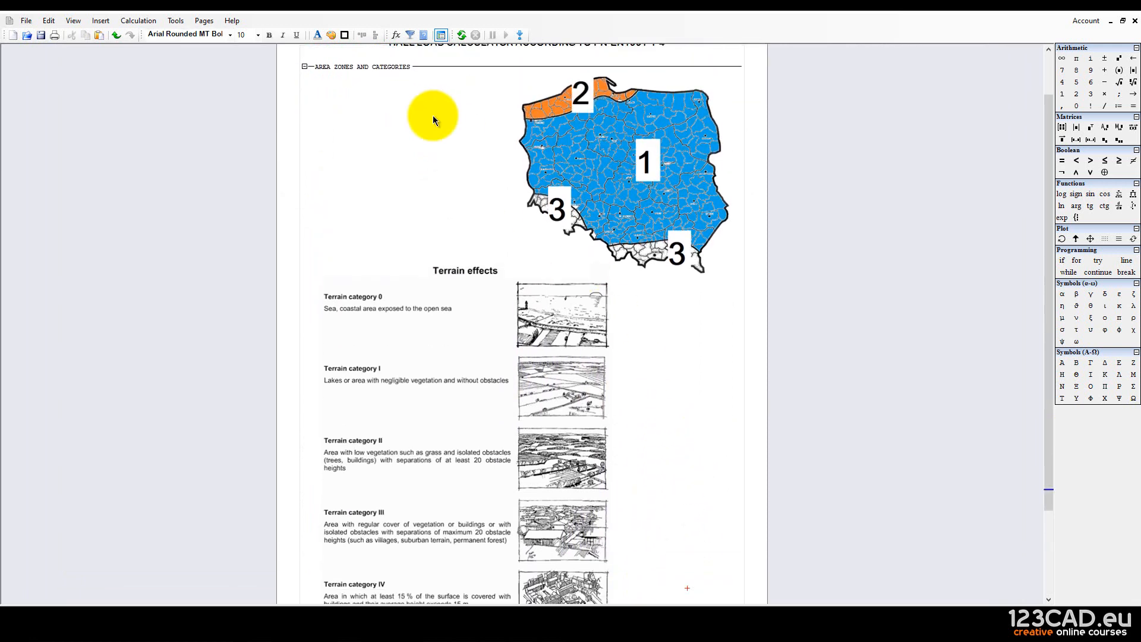
Fold and unfold AREA ZONES AND CATEGORIES to check the map and terrain pictures, leaving it folded.
click(305, 66)
click(402, 144)
scroll(412, 165, up, 2)
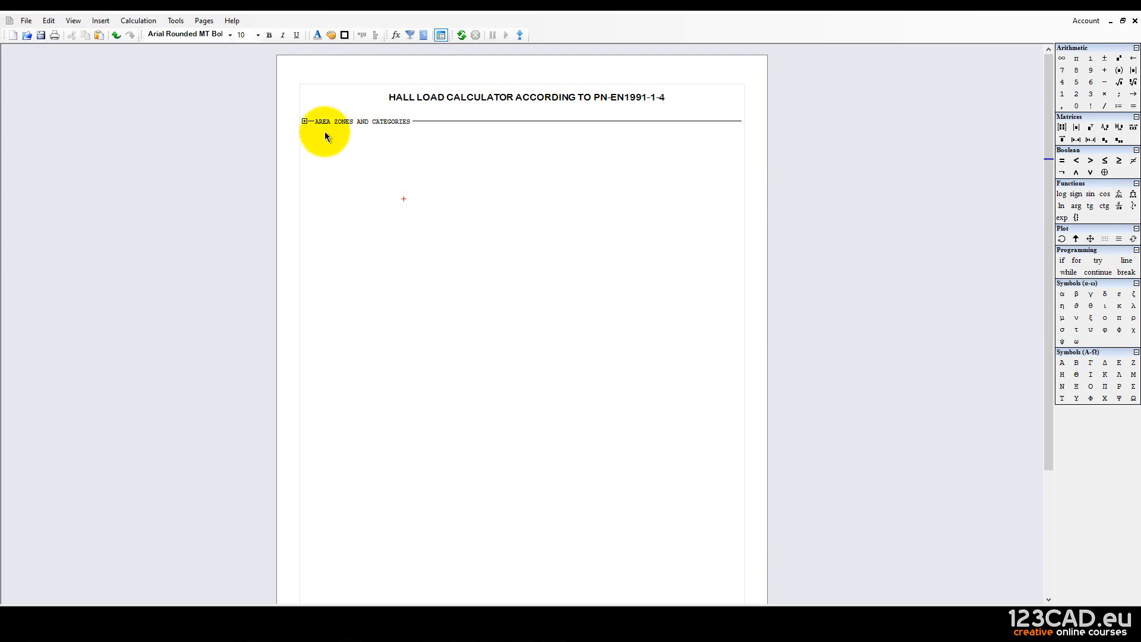
click(305, 121)
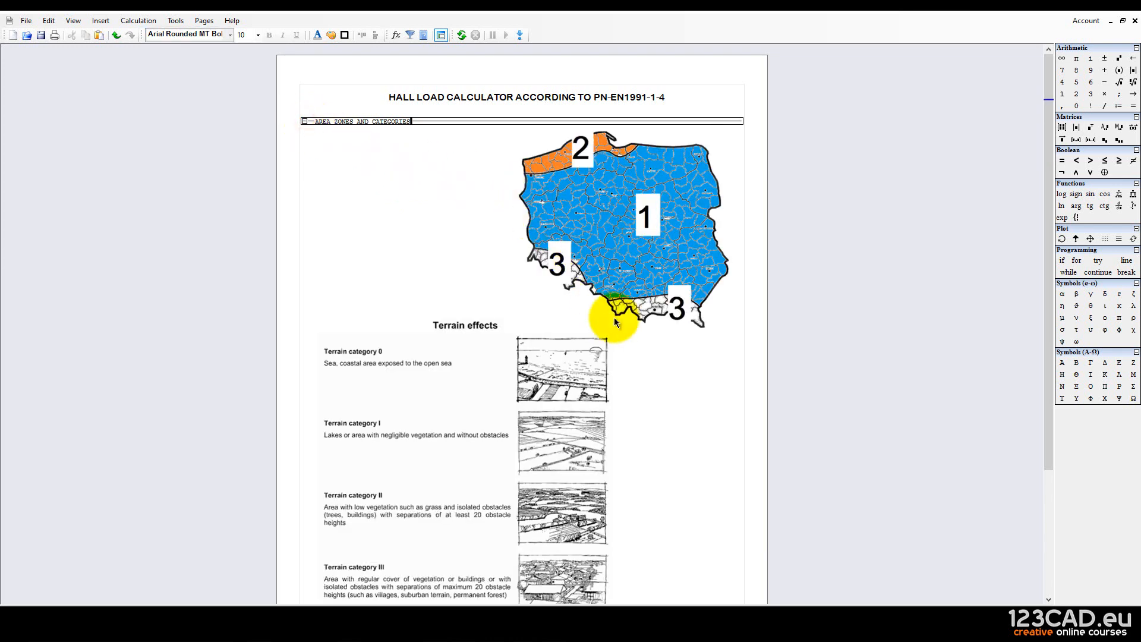
scroll(614, 318, down, 2)
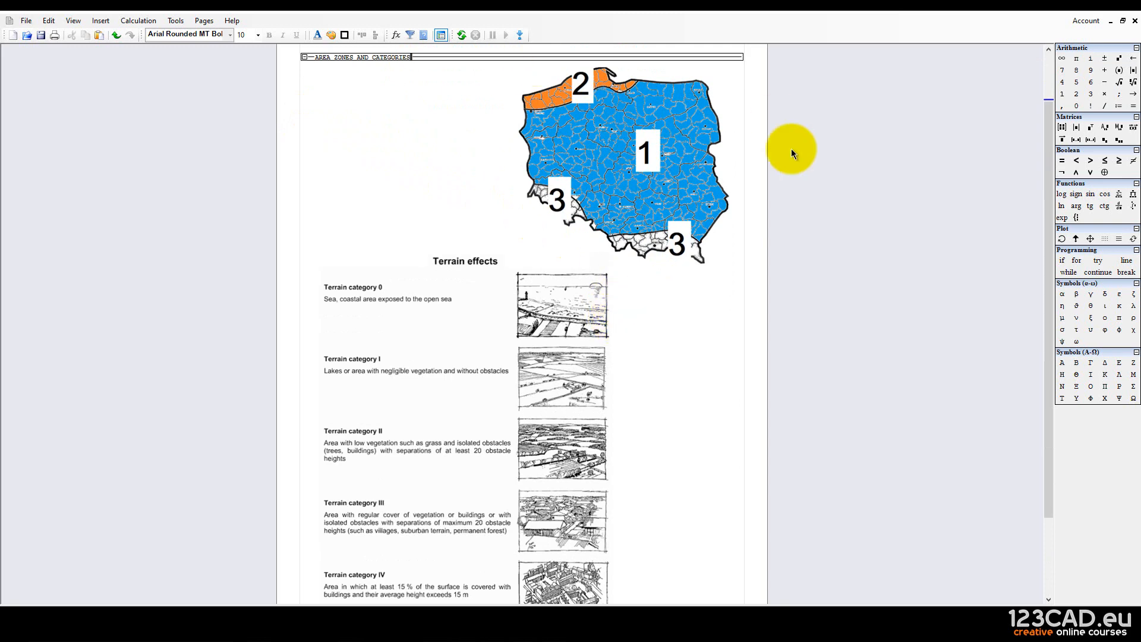
scroll(469, 181, down, 3)
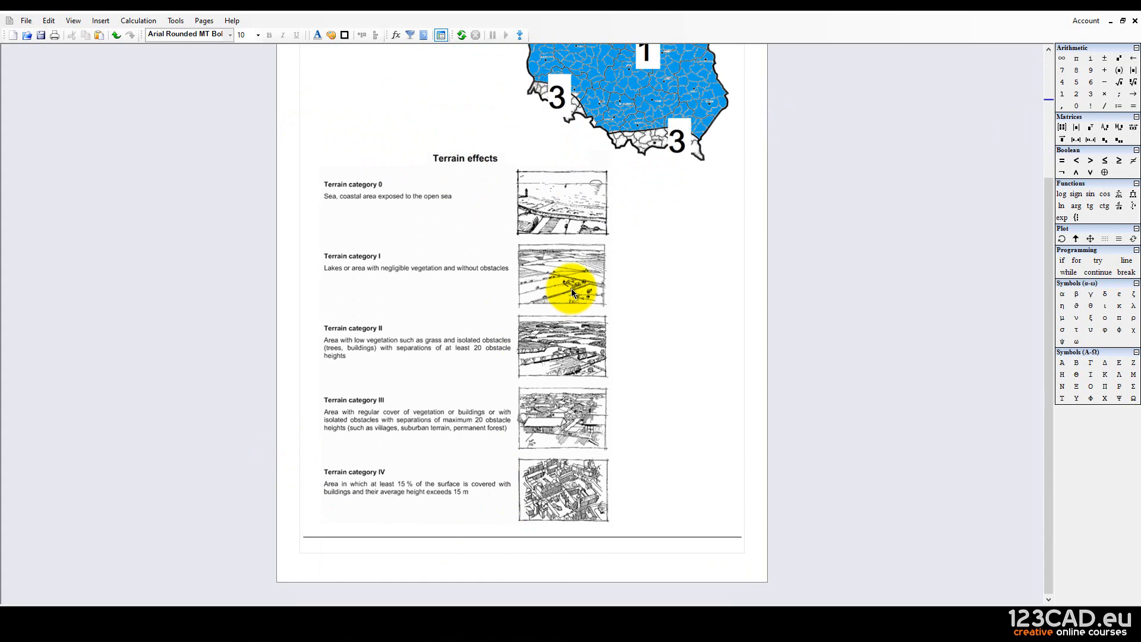
scroll(571, 287, up, 5)
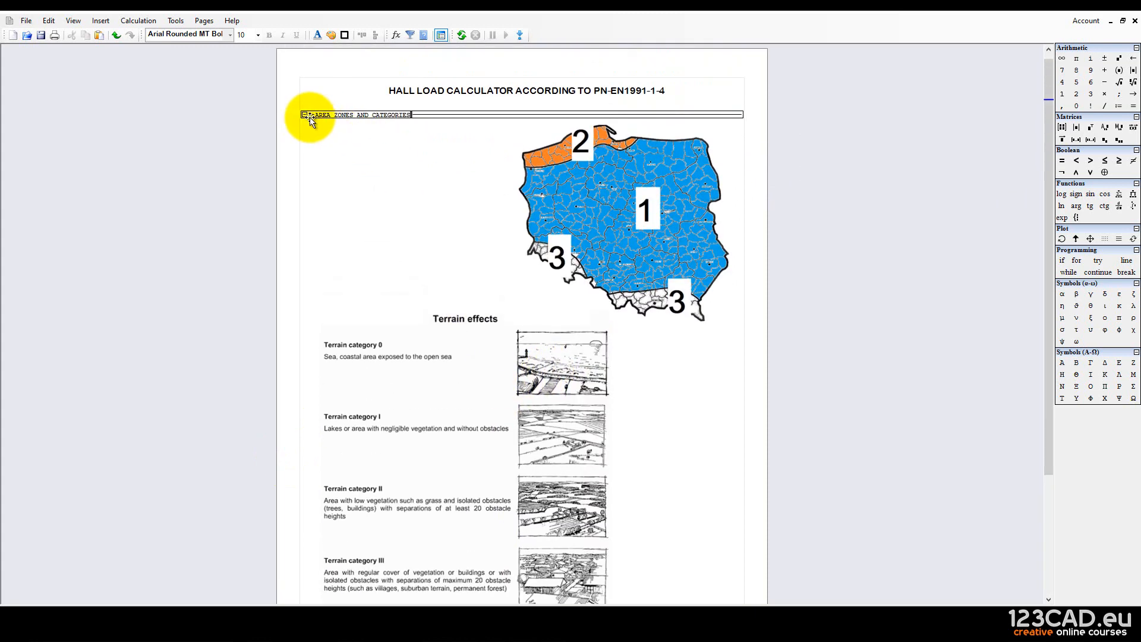
click(304, 115)
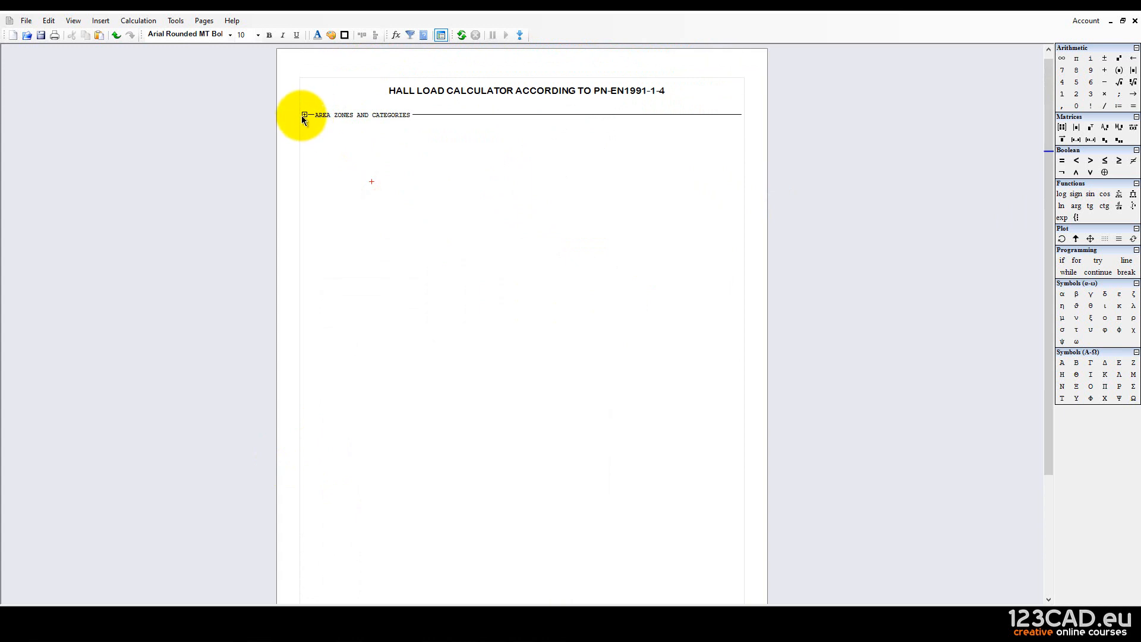
click(304, 115)
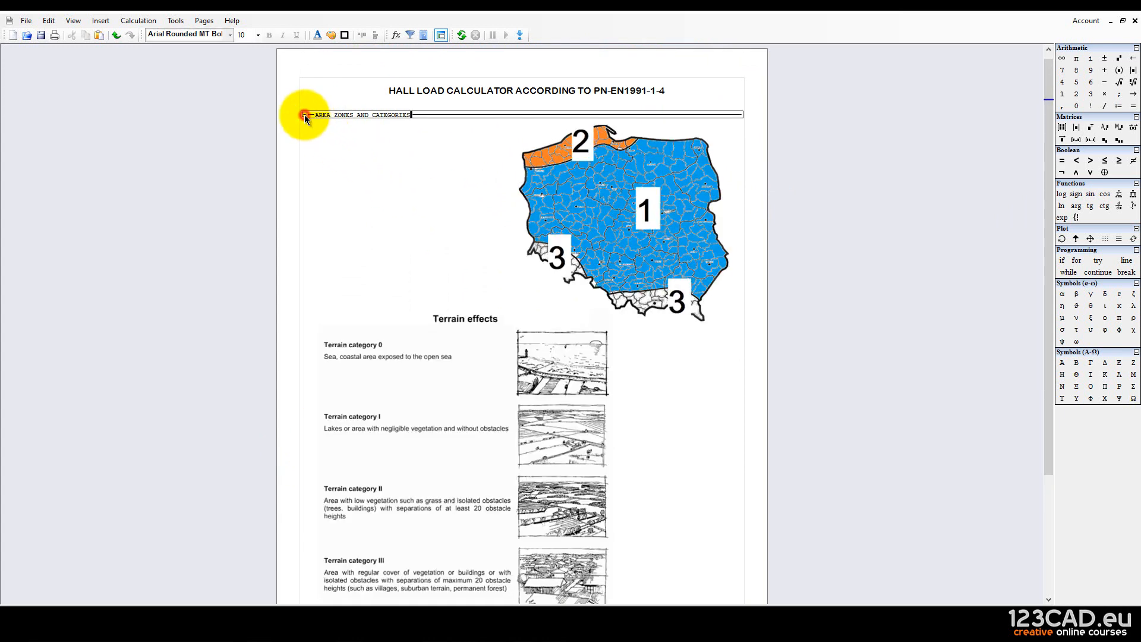
scroll(359, 148, down, 4)
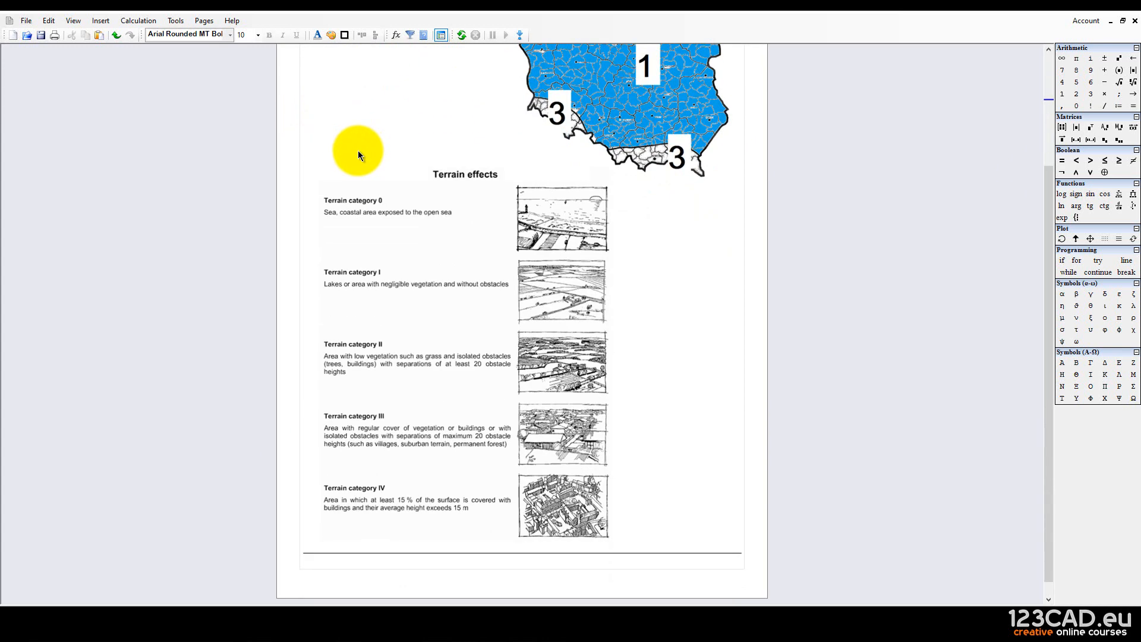
scroll(380, 309, up, 5)
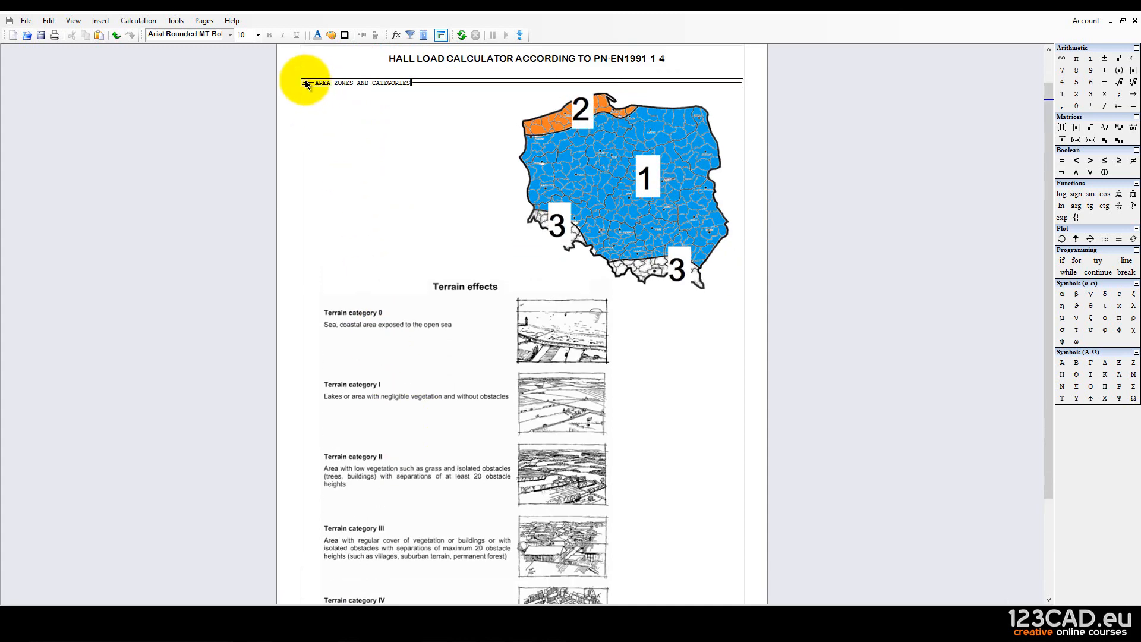
click(304, 81)
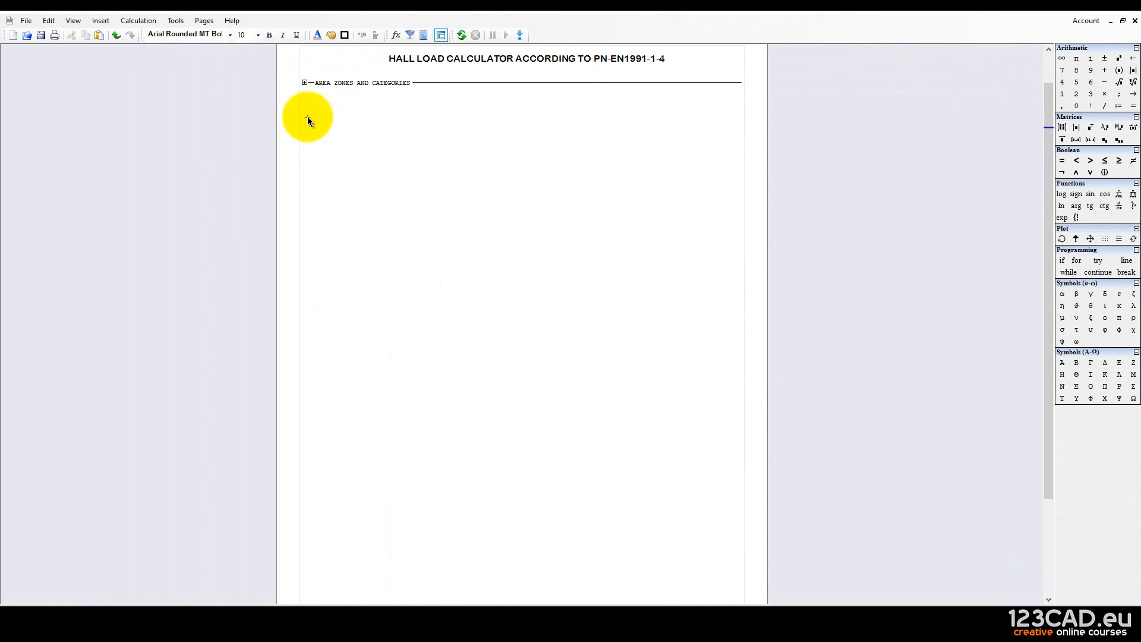
Start a matrix insertion and browse the Insert menu, then cancel both without adding anything.
click(1061, 126)
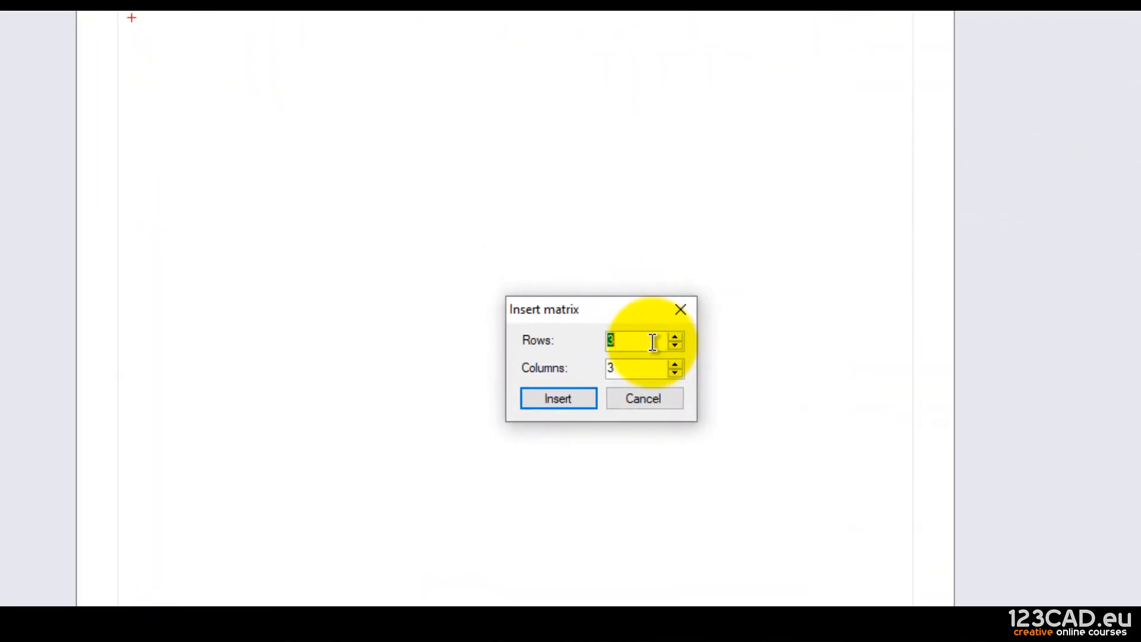
click(633, 367)
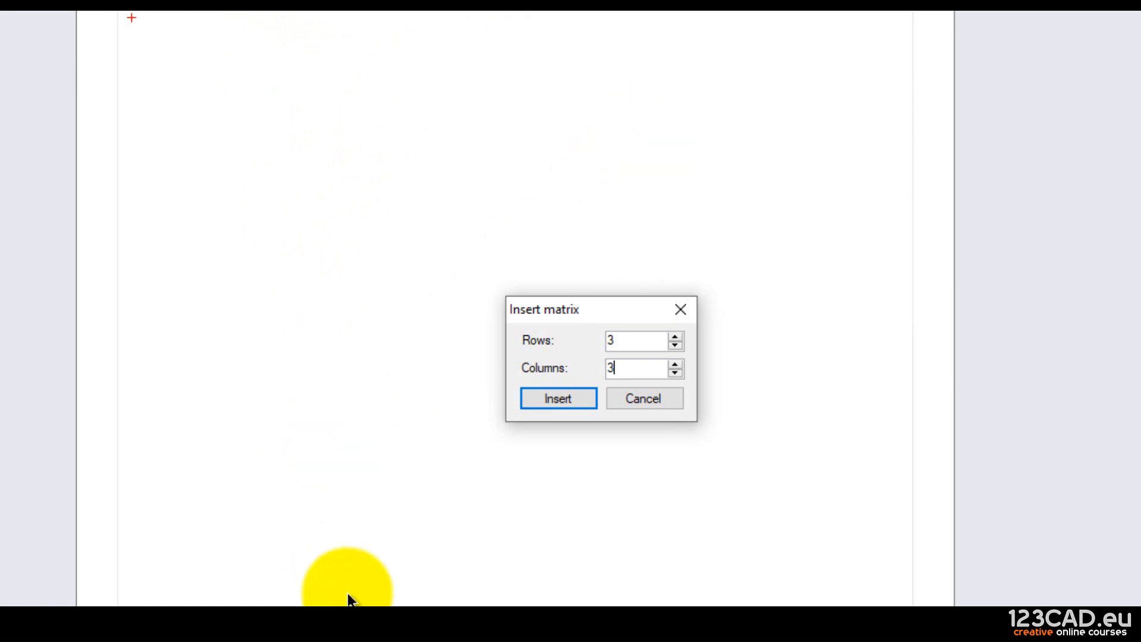
click(624, 398)
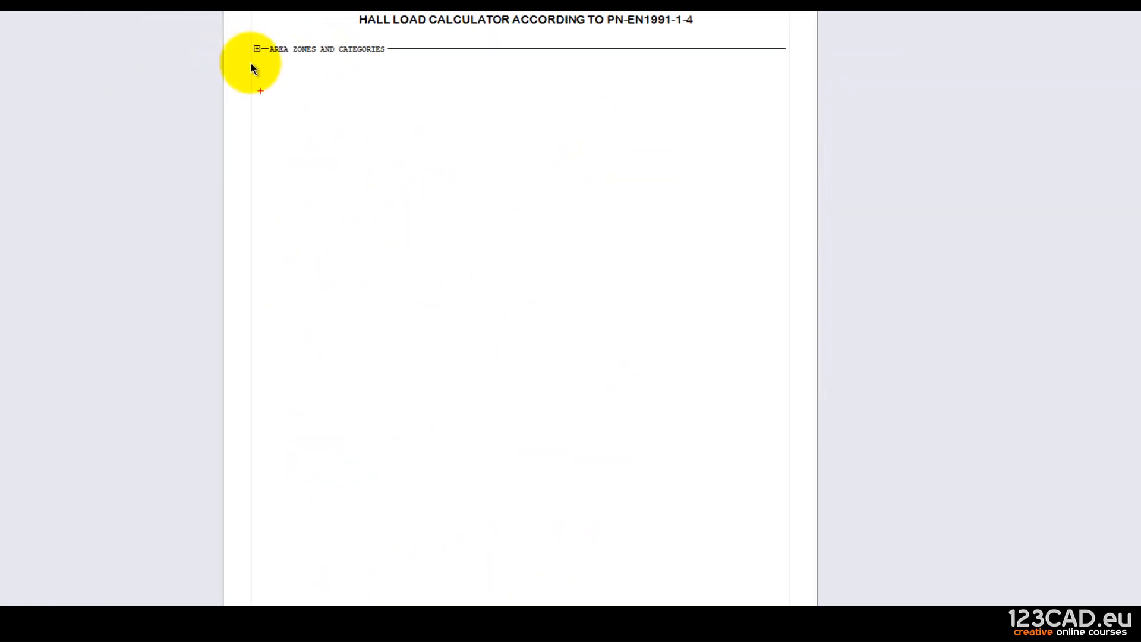
click(100, 20)
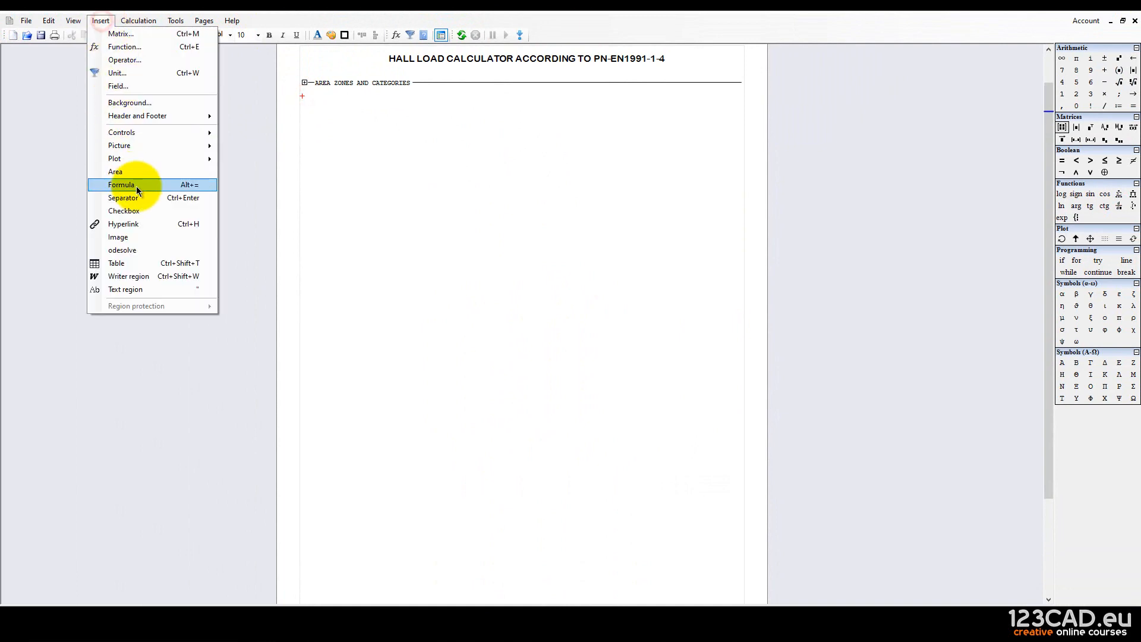
mouse_move(131, 145)
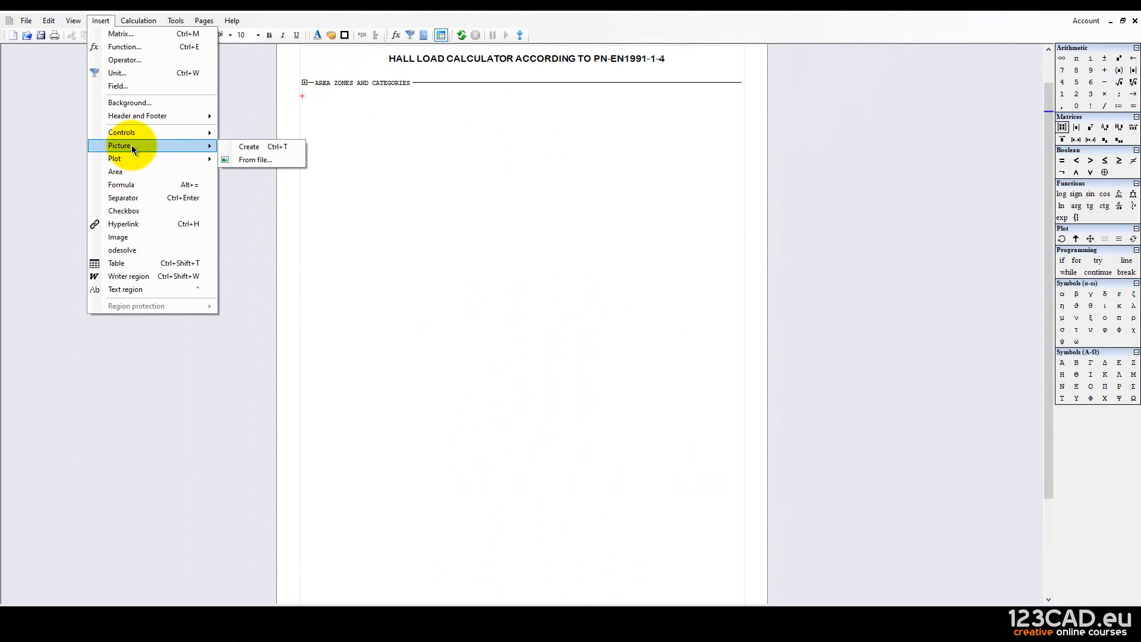
key(Escape)
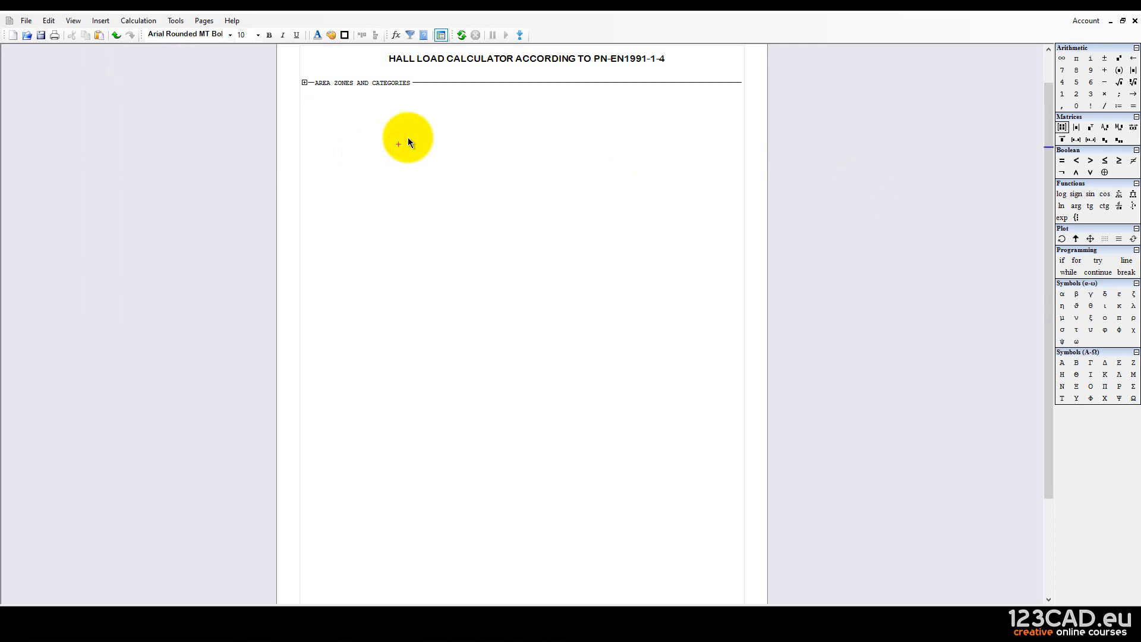
Insert a new Area below the zones section and make it taller with Enter.
click(303, 99)
click(101, 20)
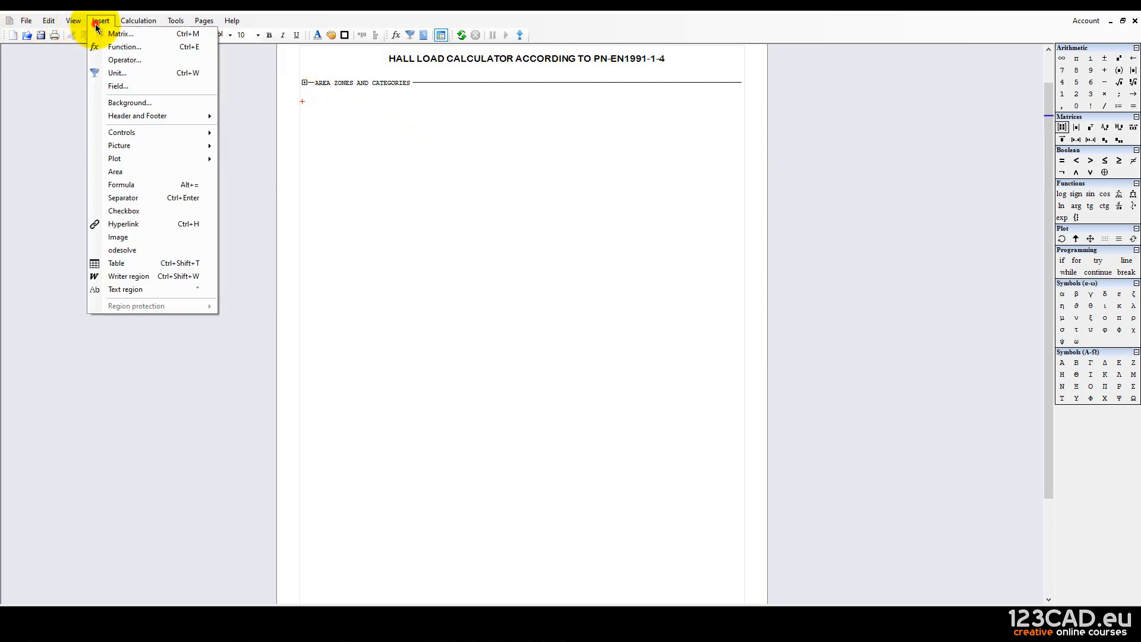
click(138, 171)
click(395, 213)
click(319, 102)
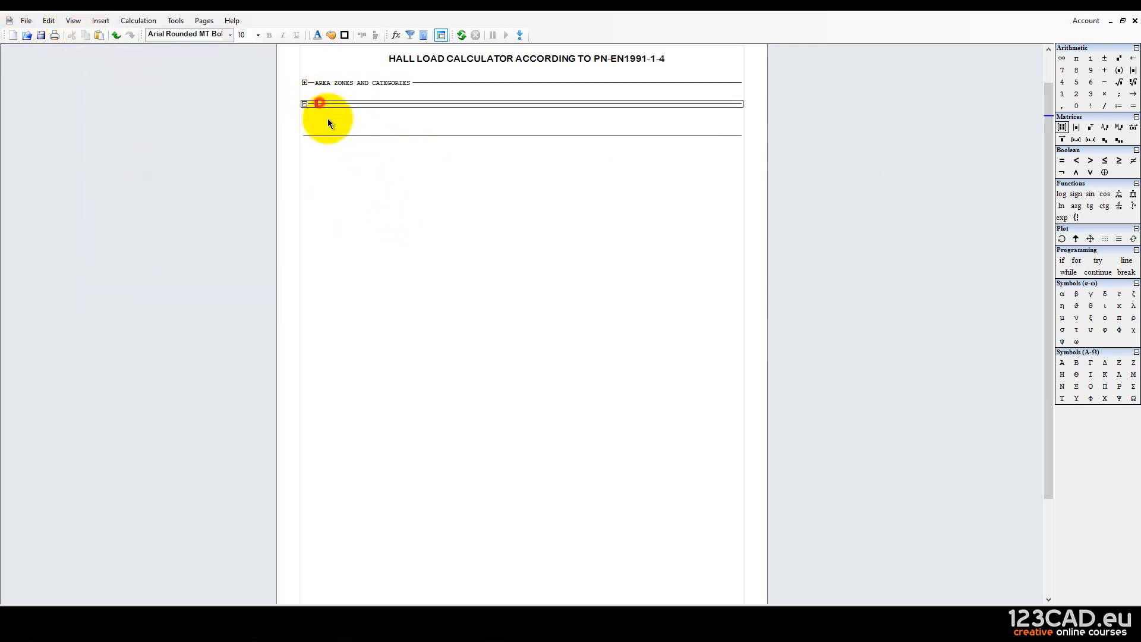
click(394, 219)
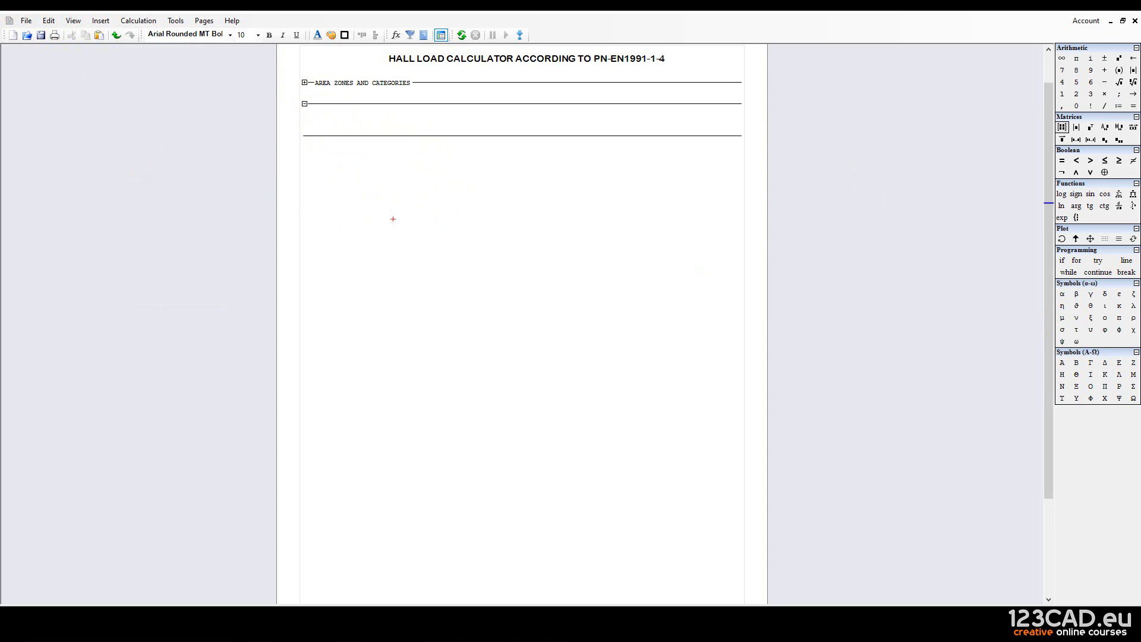
click(367, 122)
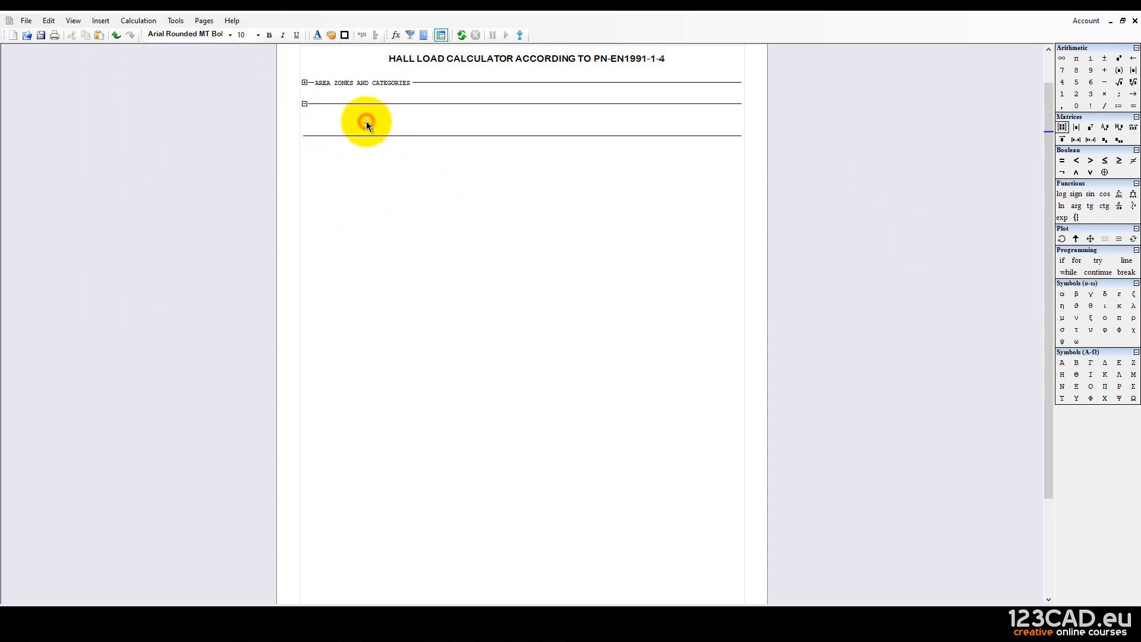
key(Return)
key(Return)
key(Return)
key(Return)
key(Return)
key(Return)
key(Return)
key(Return)
key(Return)
key(Return)
key(Return)
key(Return)
key(Return)
key(Return)
key(Return)
key(Return)
key(Return)
key(Return)
key(Return)
key(Return)
key(Return)
key(Return)
key(Return)
key(Return)
key(Return)
key(Return)
key(Return)
key(Return)
Unfold the AREA ZONES AND CATEGORIES section to check it, then fold it again.
click(365, 136)
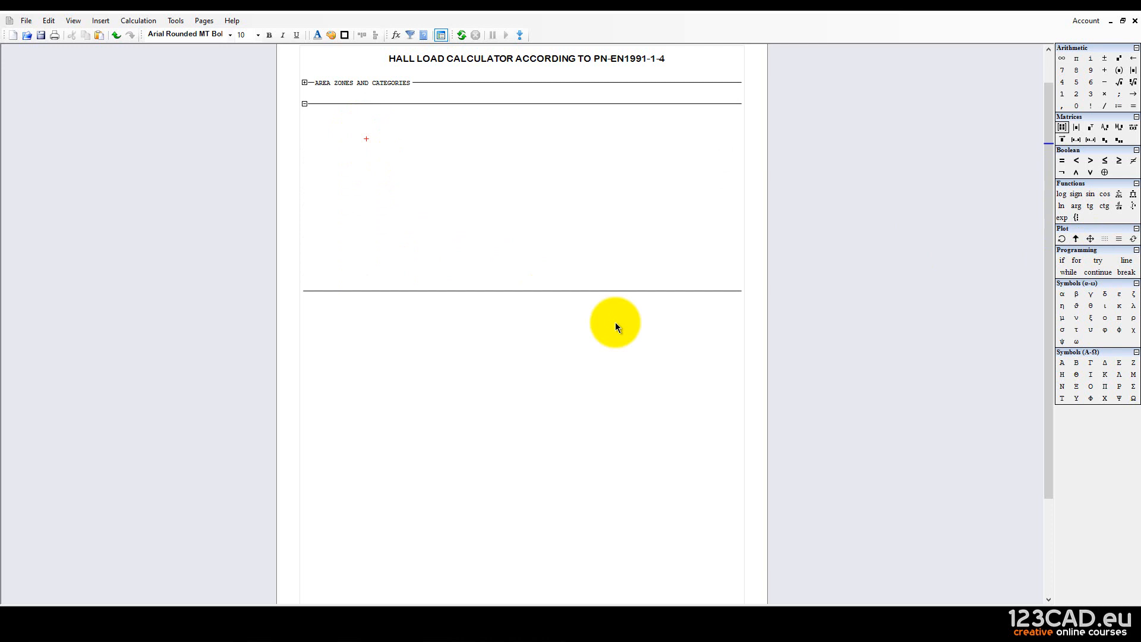
click(304, 82)
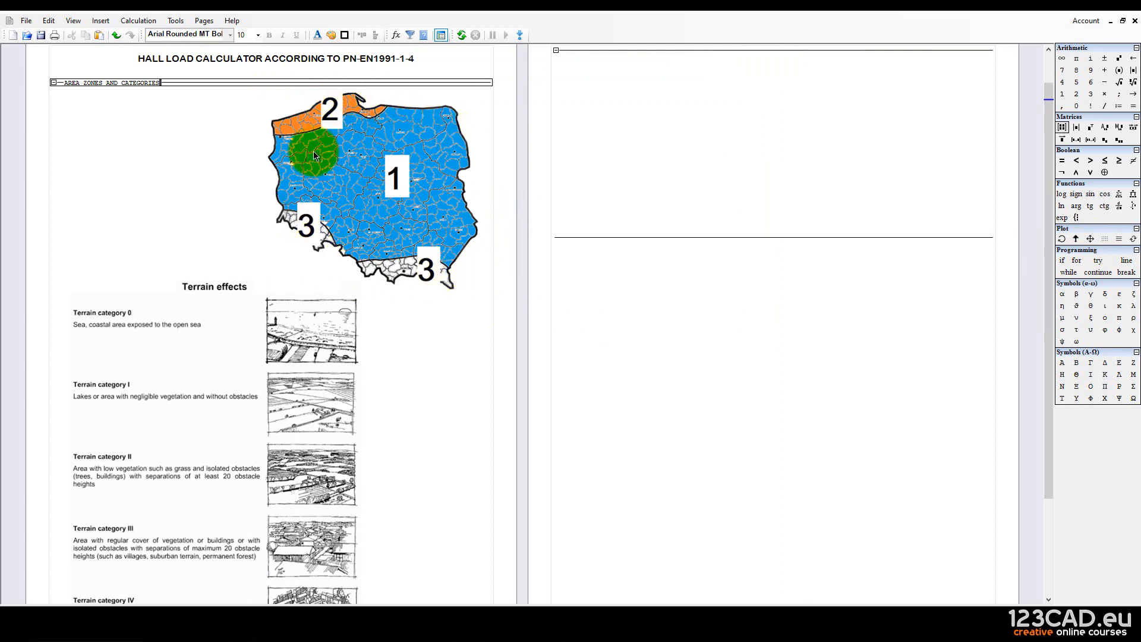
click(52, 83)
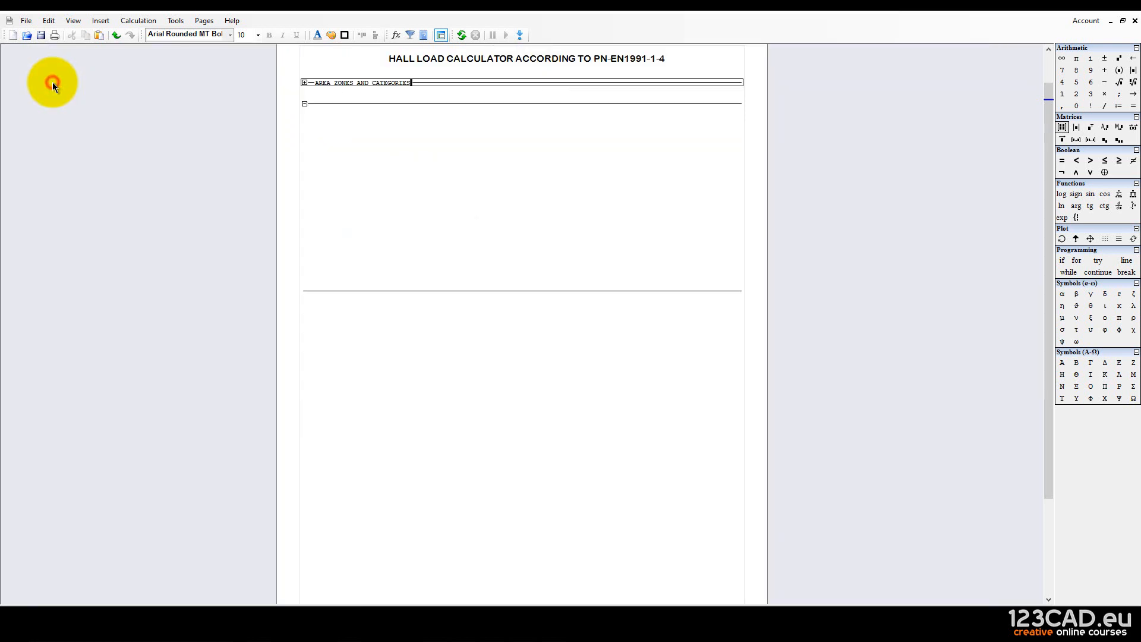
click(369, 136)
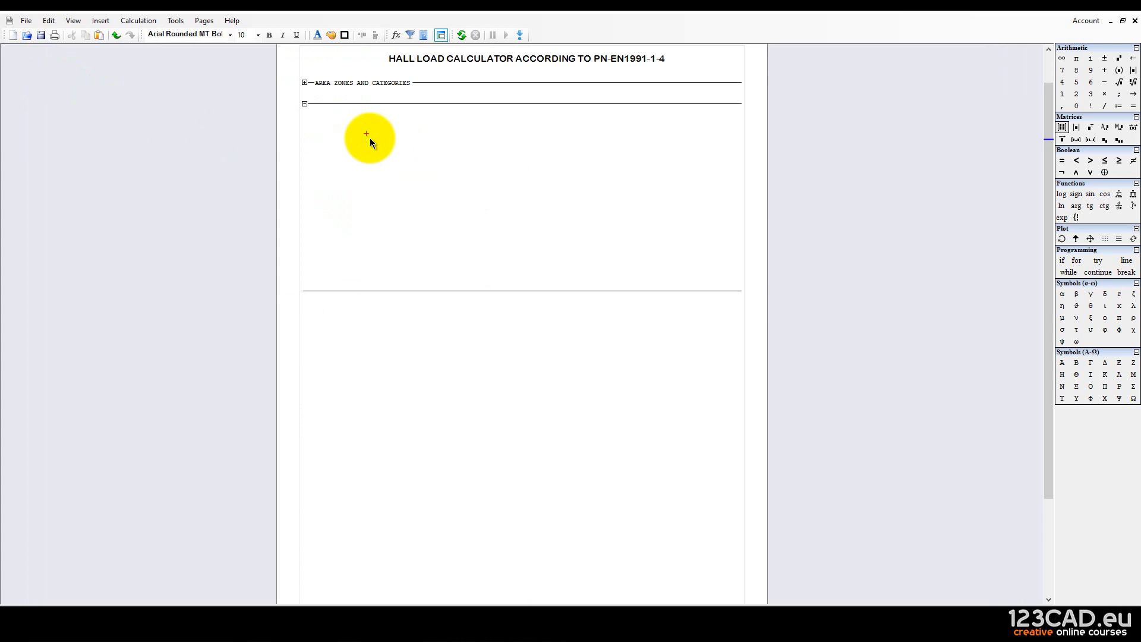
Define s_t as an empty 3-row, 1-column matrix, then re-expand the zones section.
text(s)
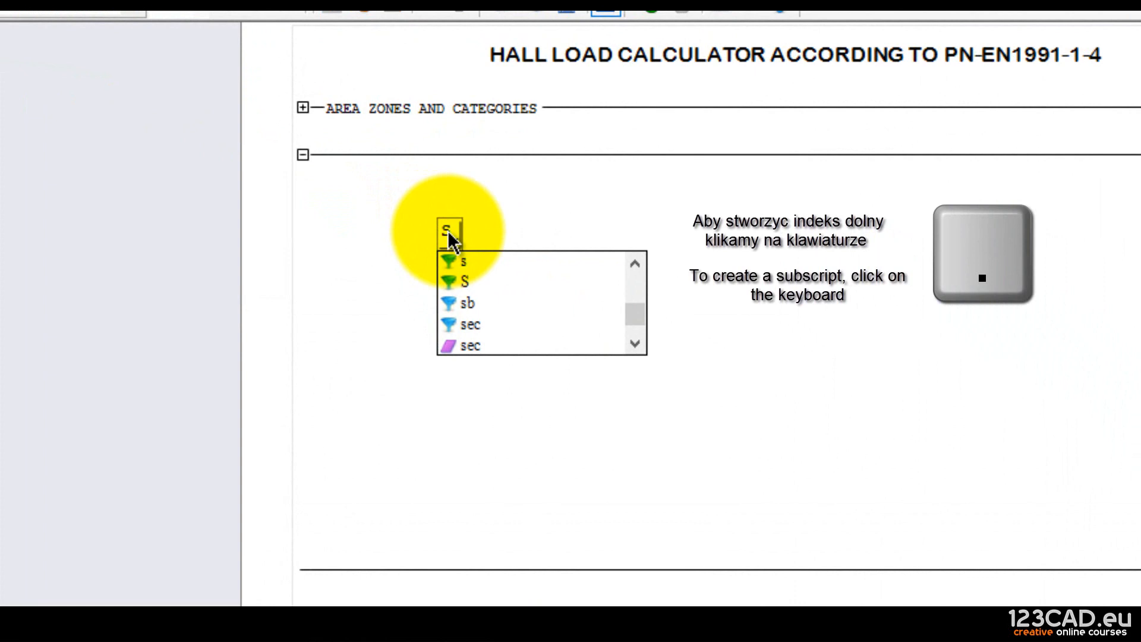
key(period)
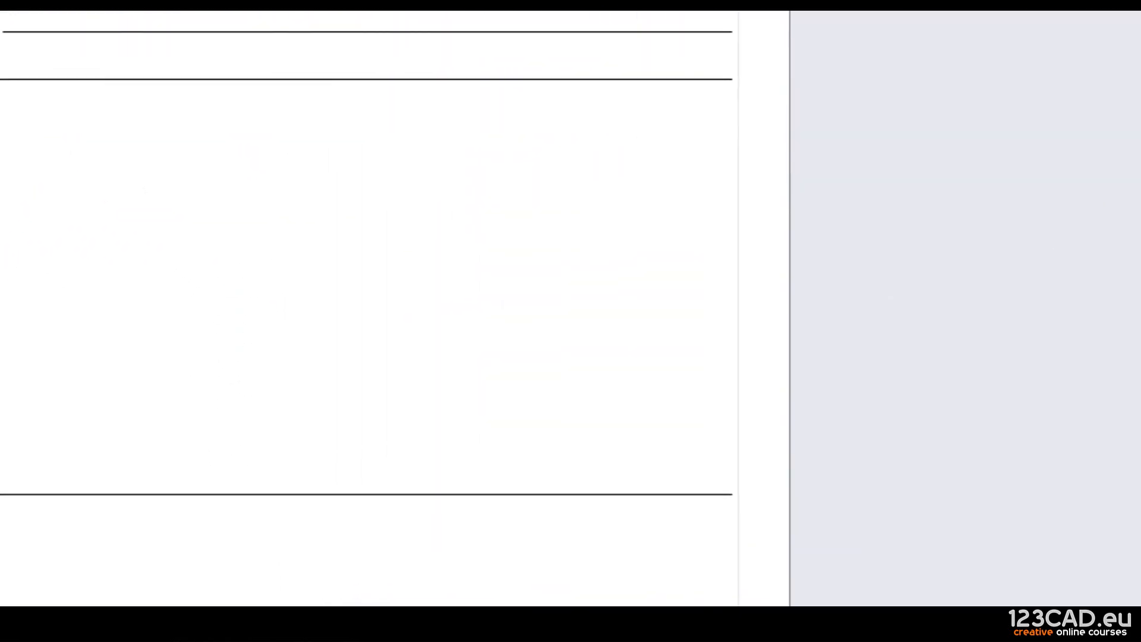
key(ctrl+m)
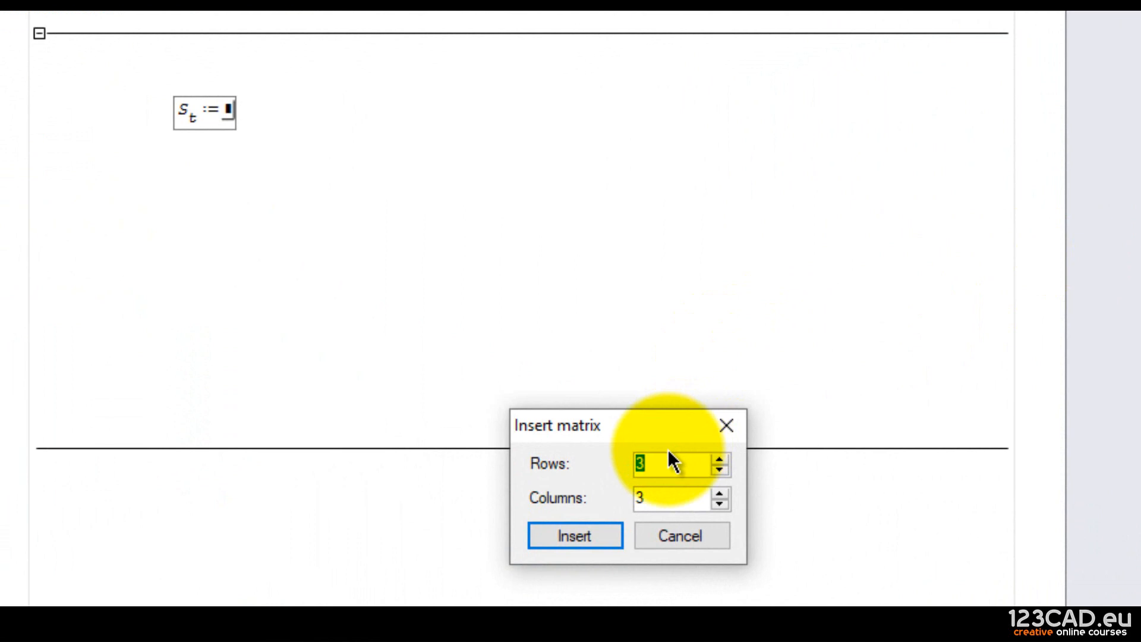
click(658, 466)
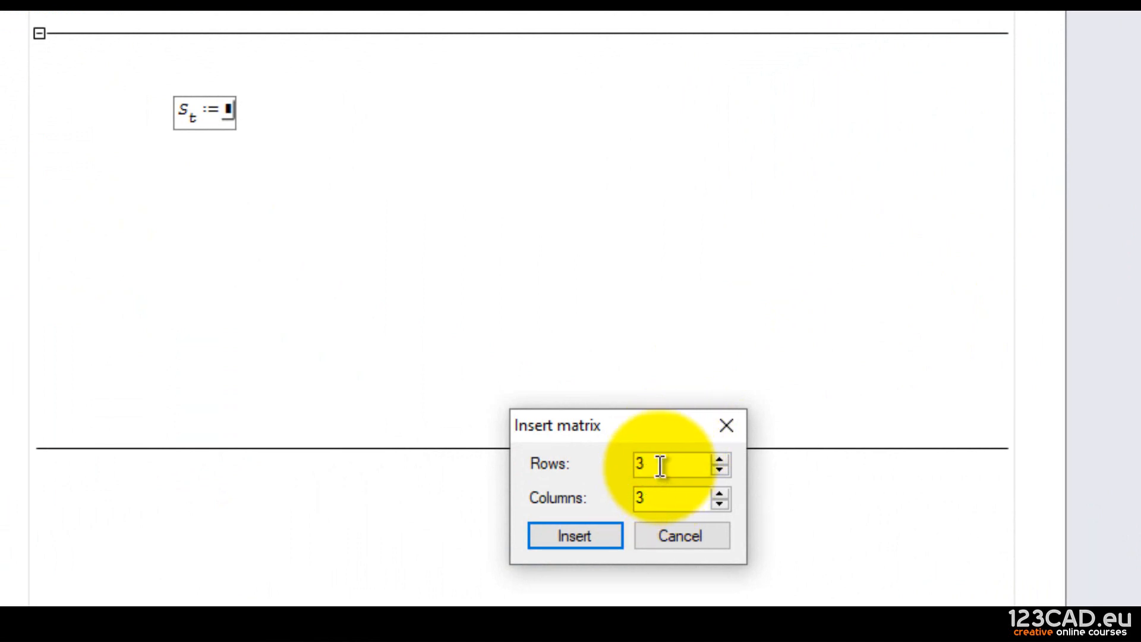
double_click(660, 465)
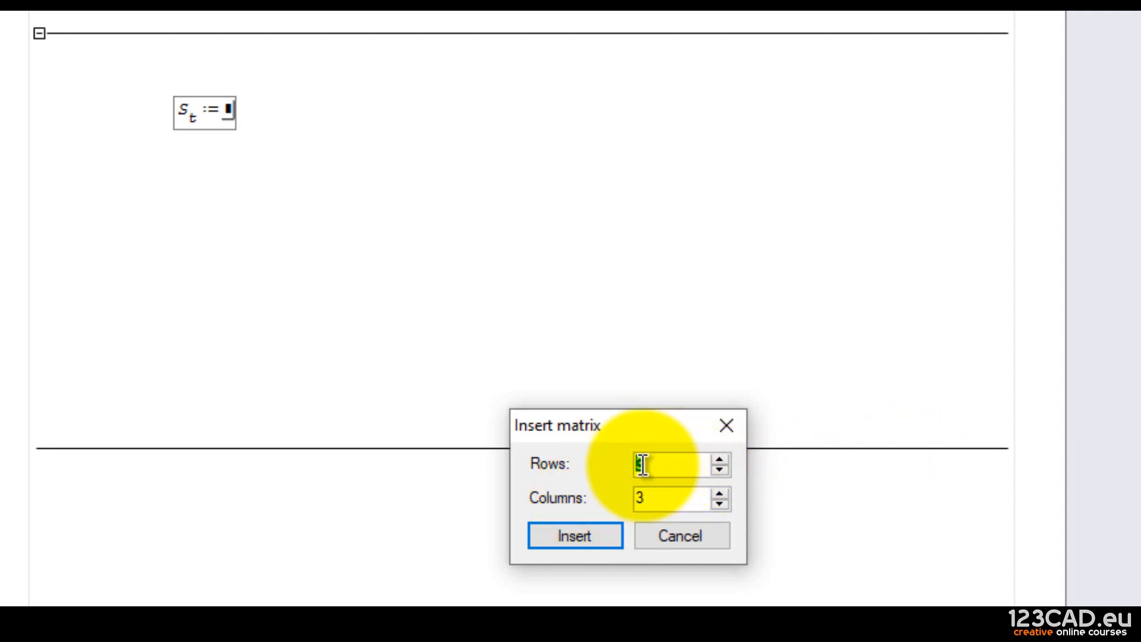
double_click(650, 498)
text(1)
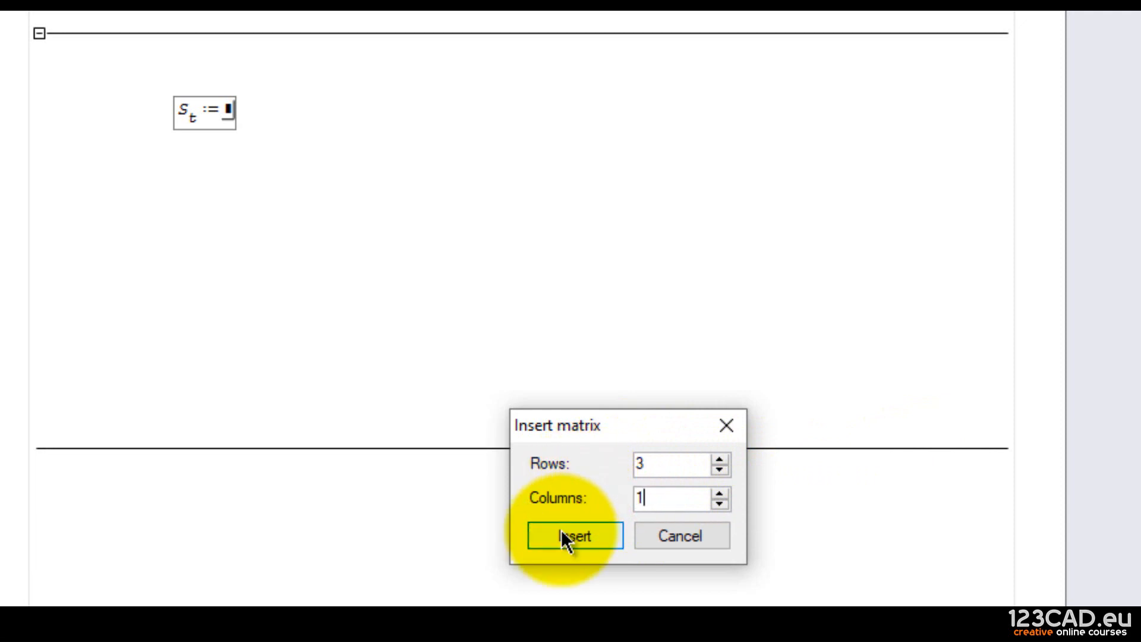
click(561, 529)
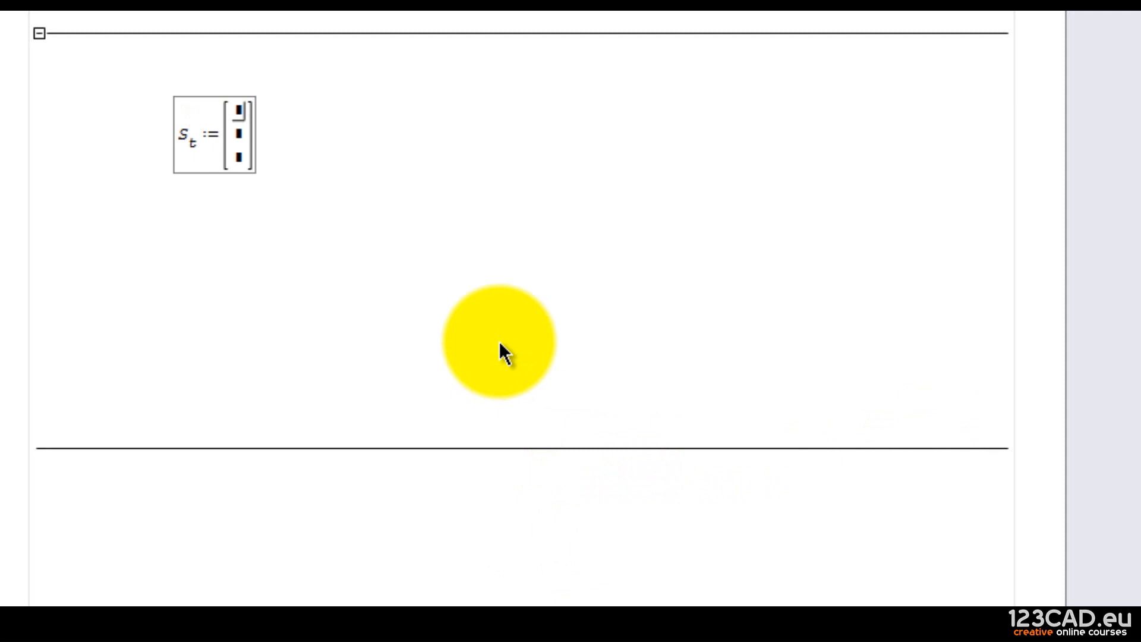
click(303, 82)
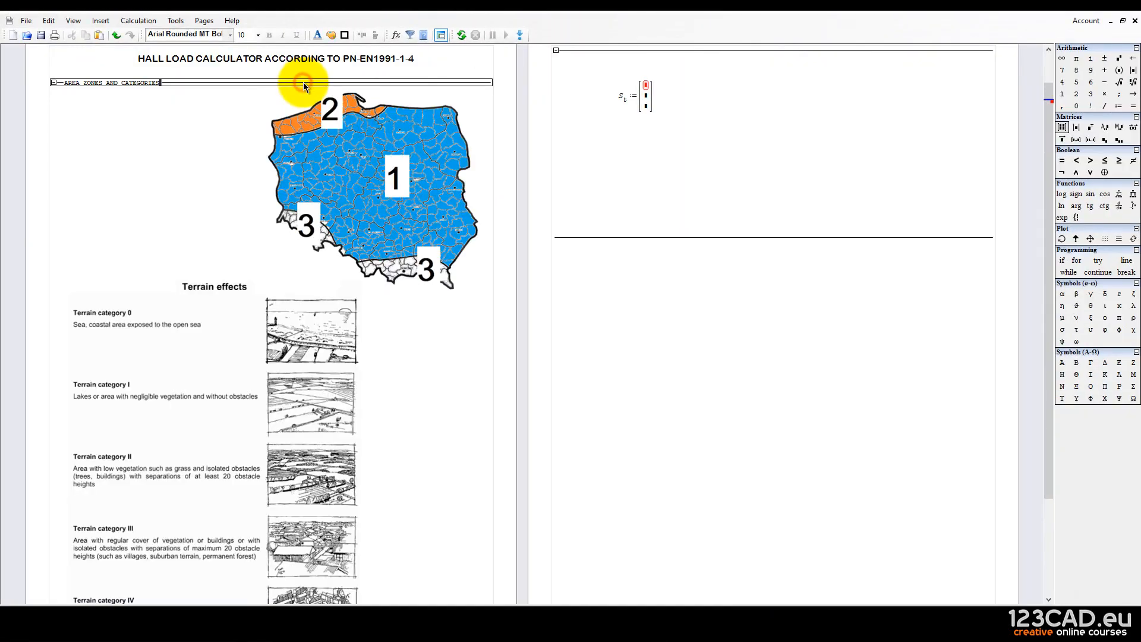
click(645, 91)
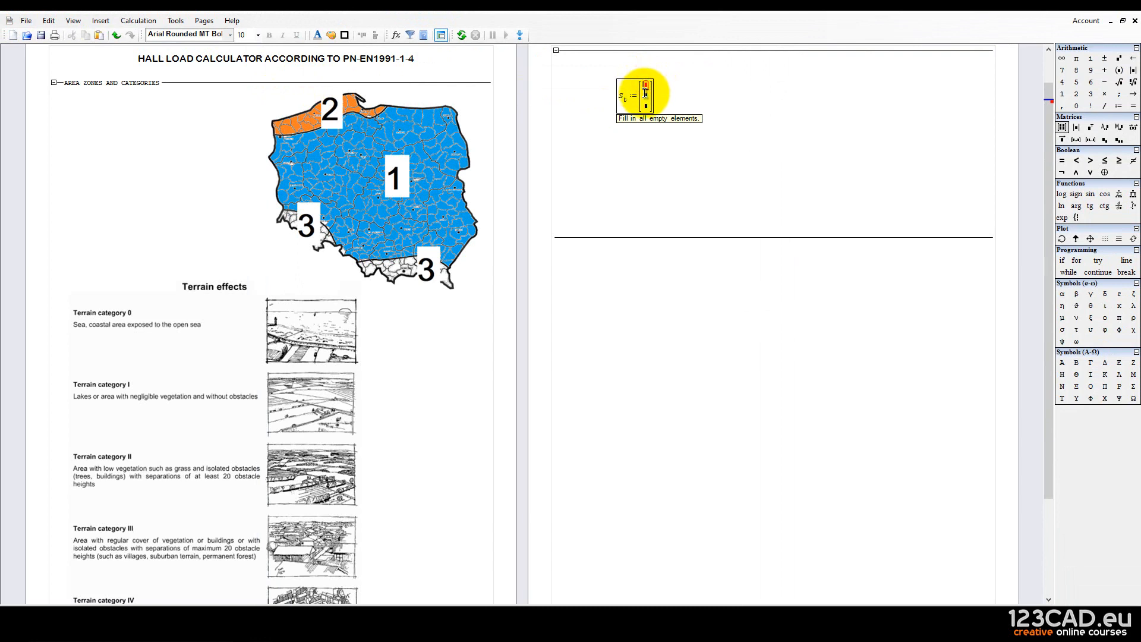
Replace the mistyped 'strefa1' and enter "ZONE 1", "ZONE 2", "ZONE 3" into s_t's rows.
text(stre)
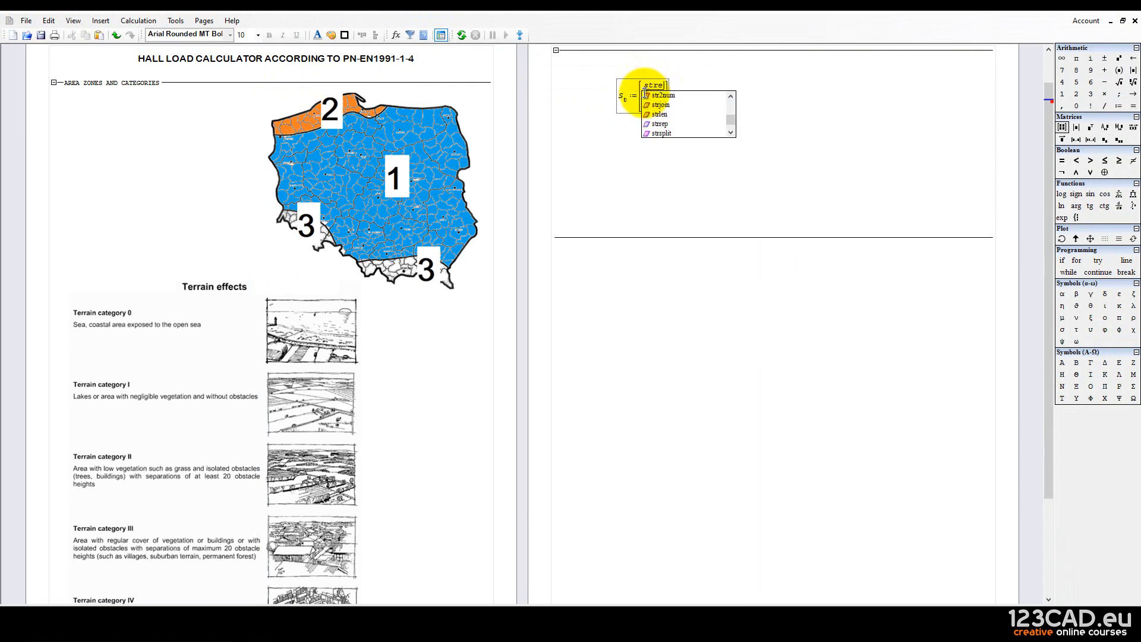
text(fa1)
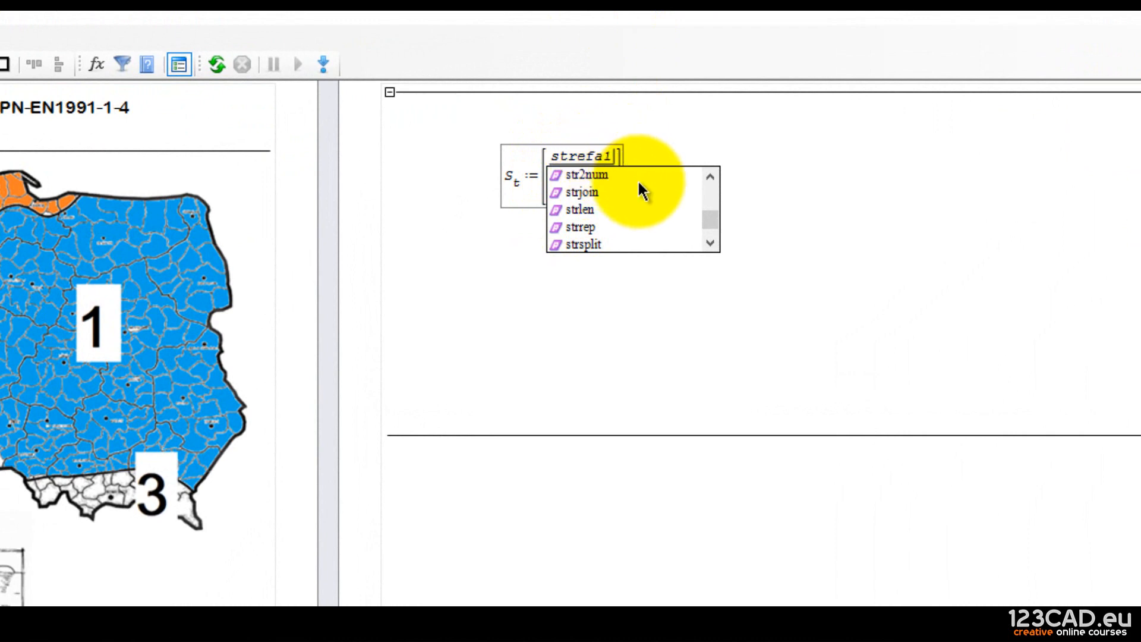
key(BackSpace)
key(BackSpace)
key(BackSpace)
key(BackSpace)
key(BackSpace)
key(BackSpace)
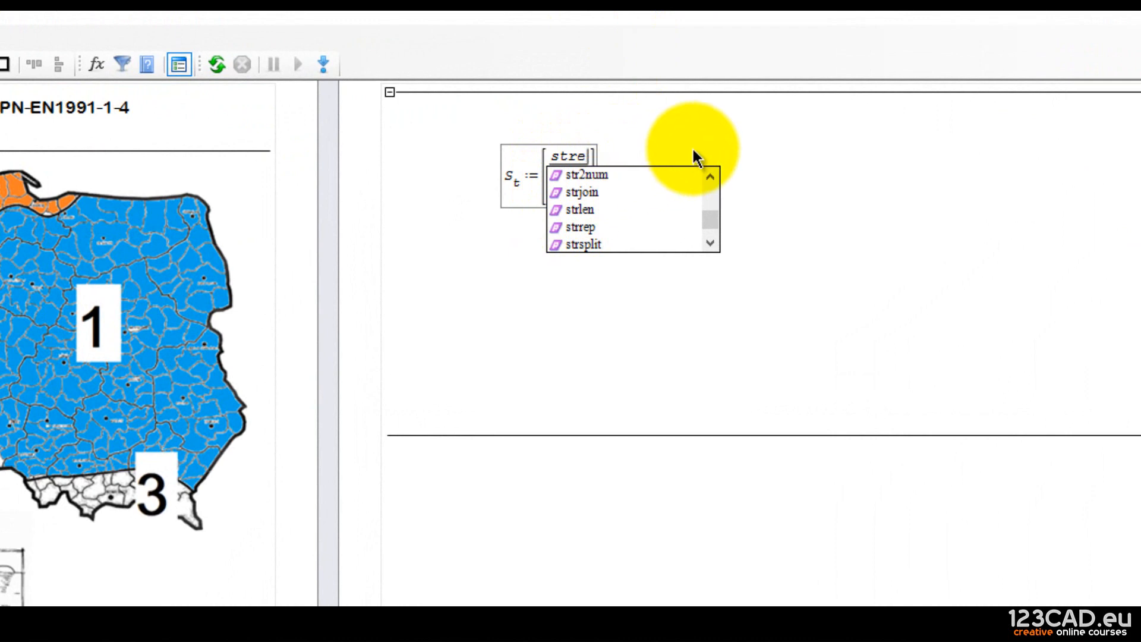
key(BackSpace)
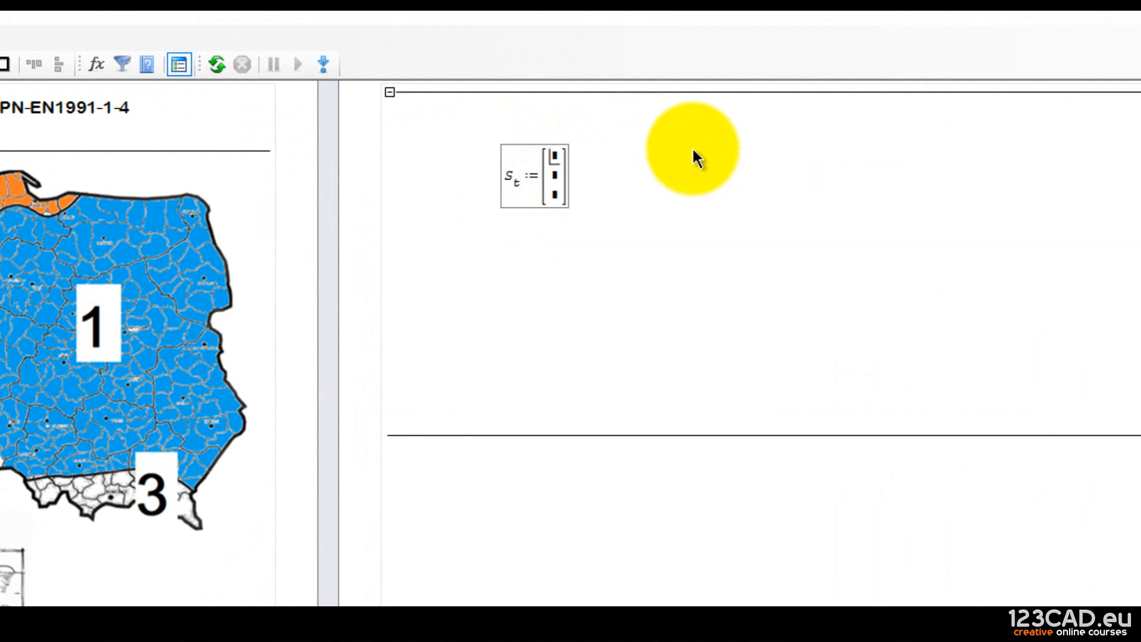
text(")
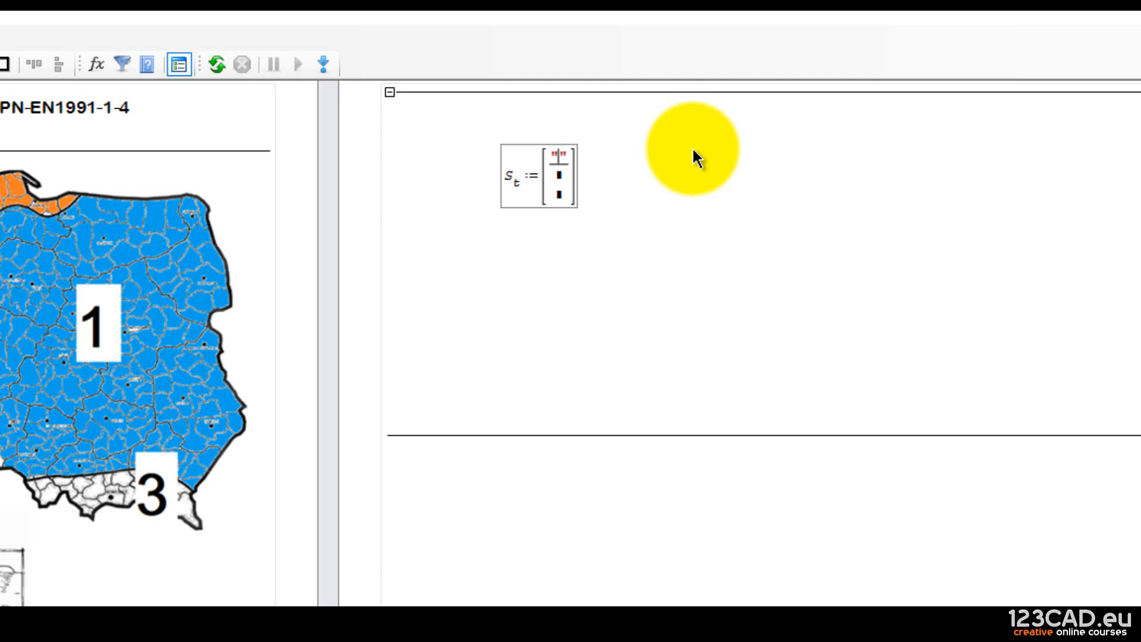
text(ZONE )
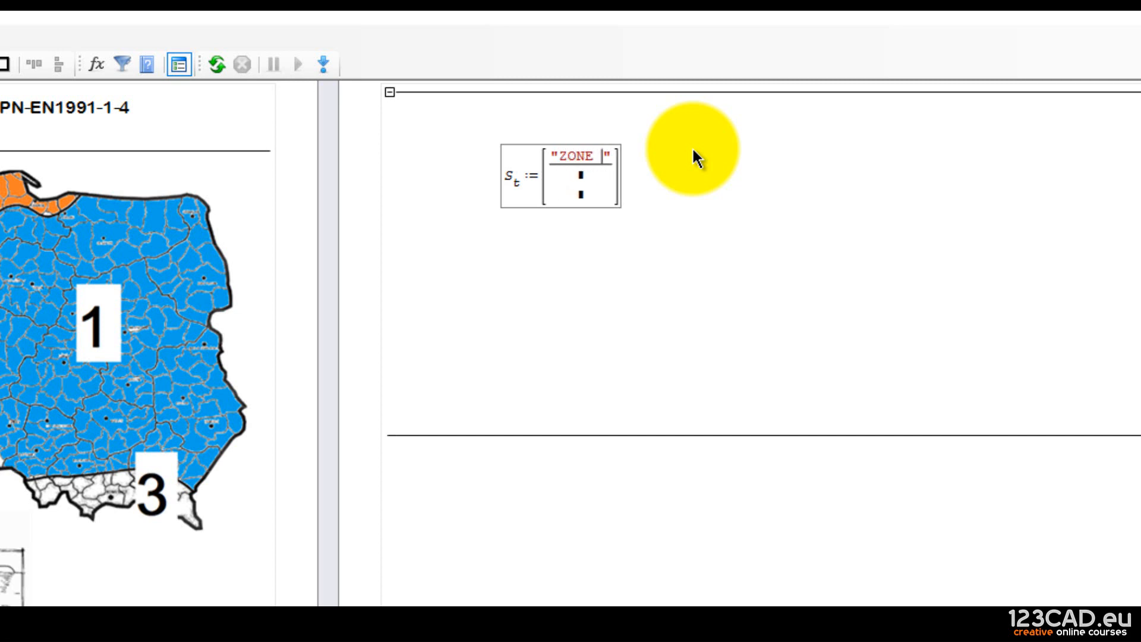
text(1)
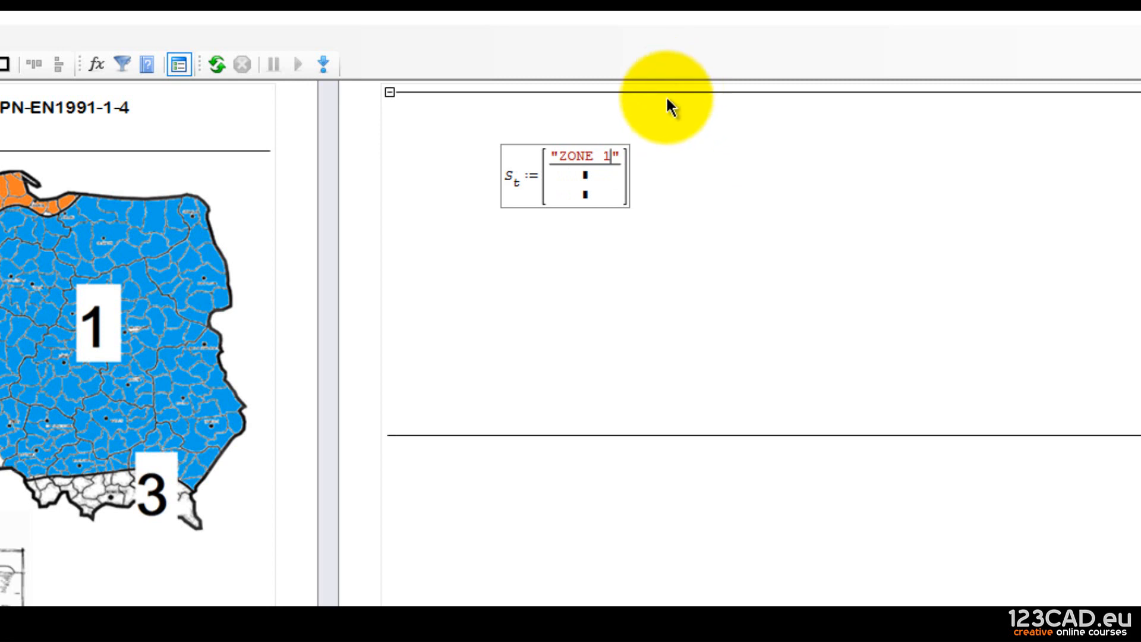
click(585, 176)
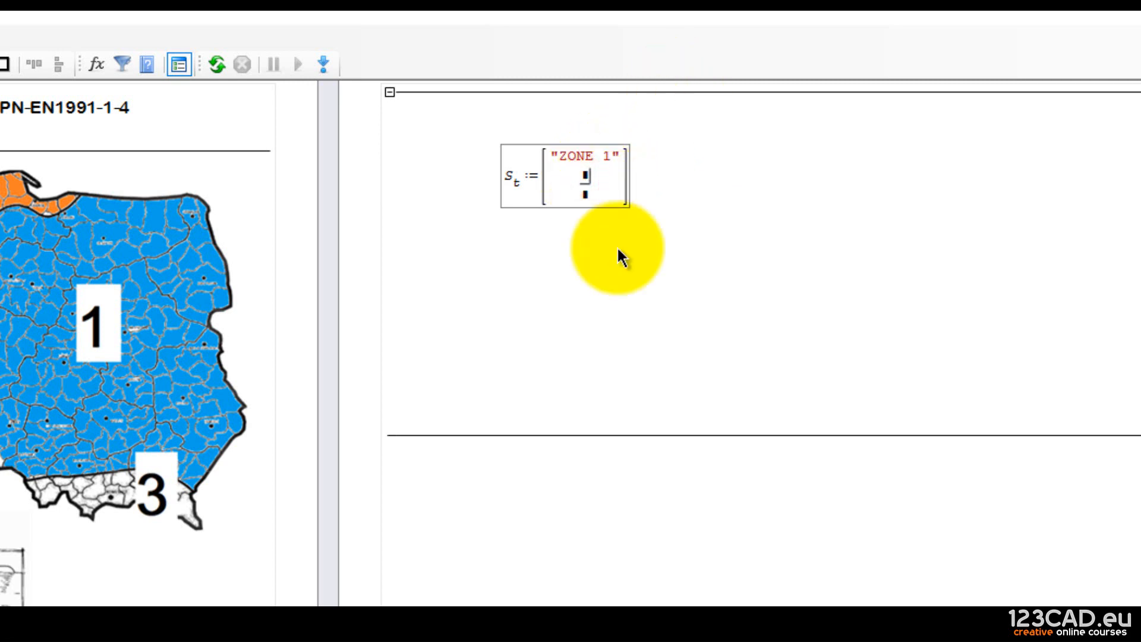
text("ZONE 2)
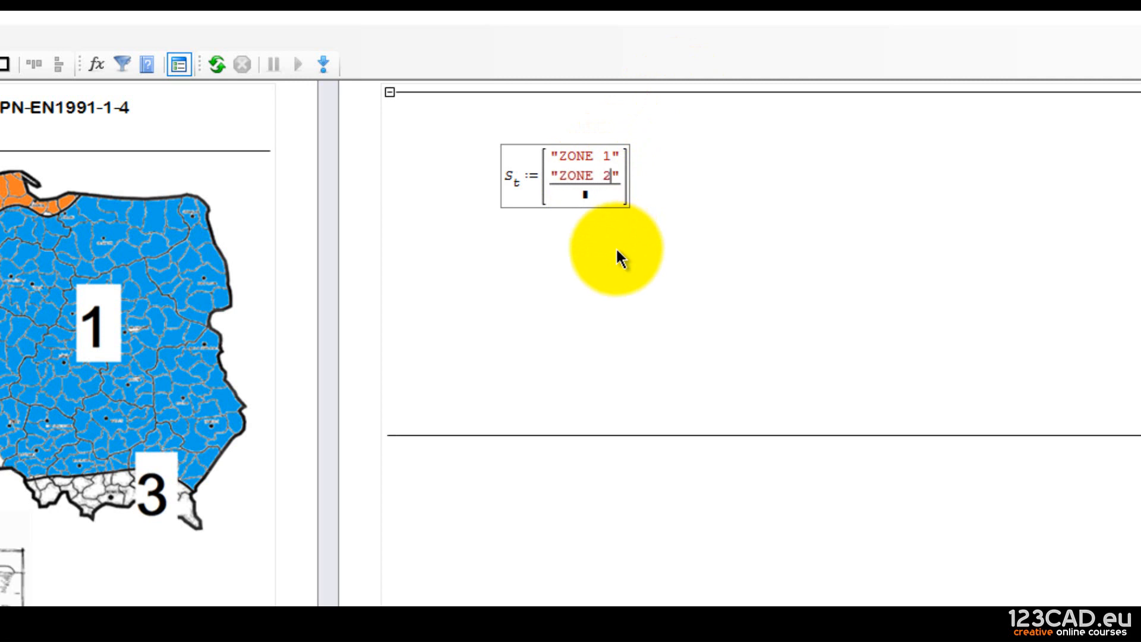
click(585, 198)
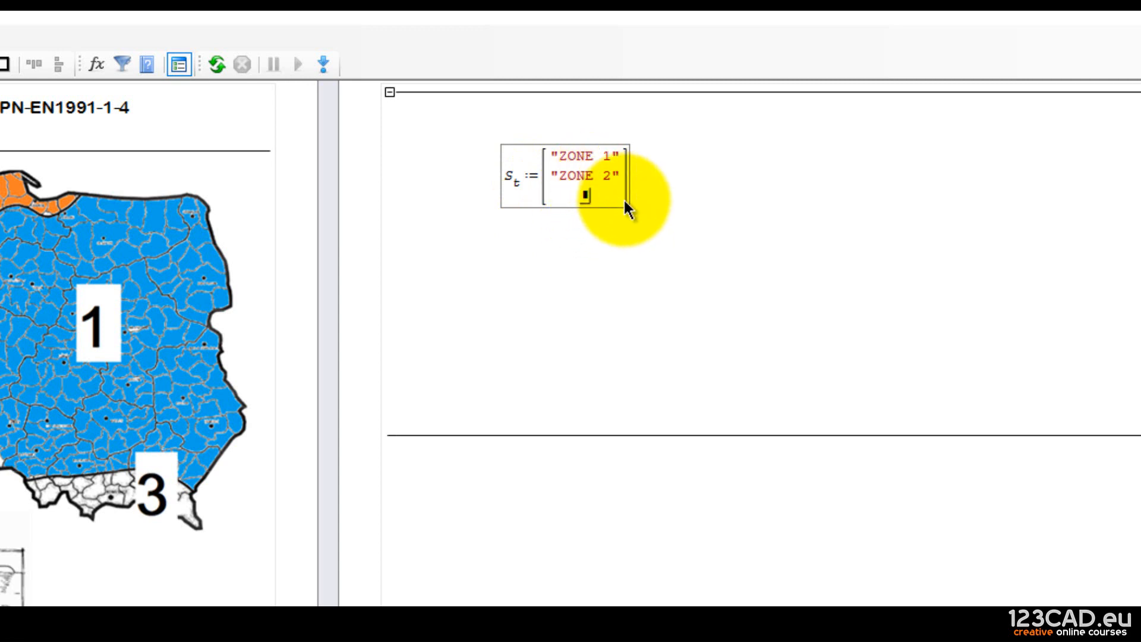
text("ZONE 3)
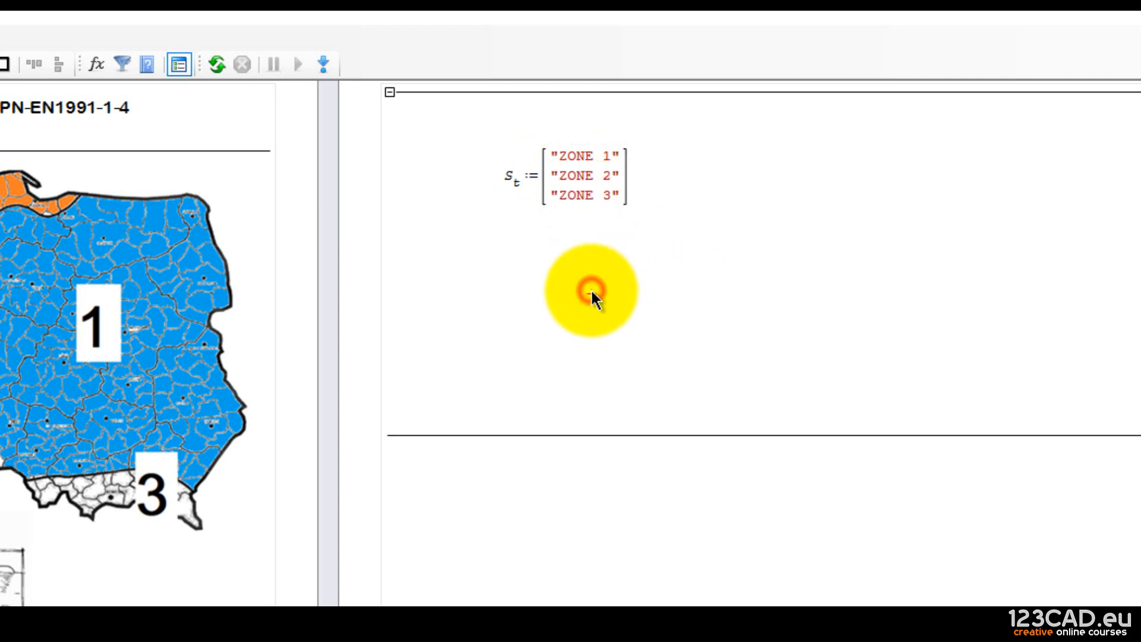
drag(591, 289, 551, 184)
right_click(550, 184)
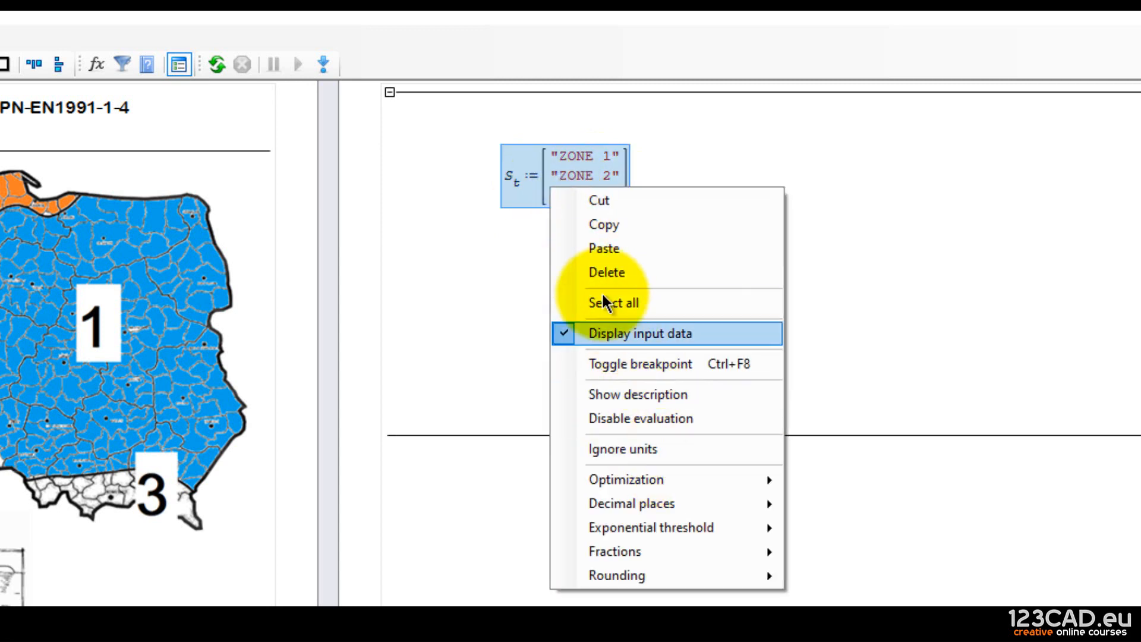
click(517, 241)
drag(539, 227, 402, 147)
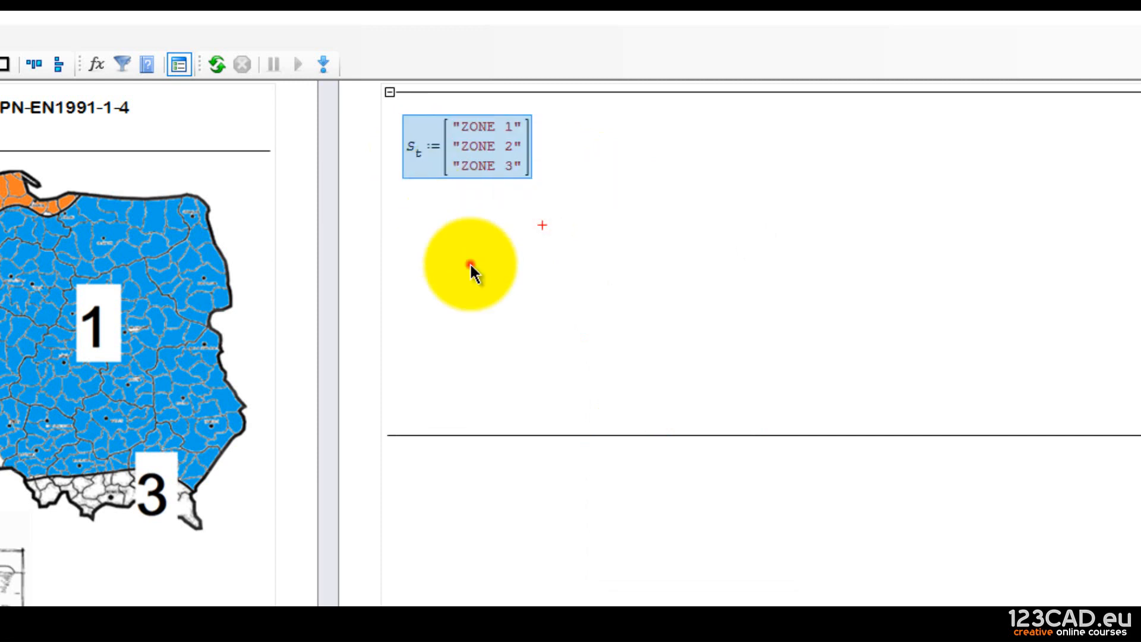
click(472, 264)
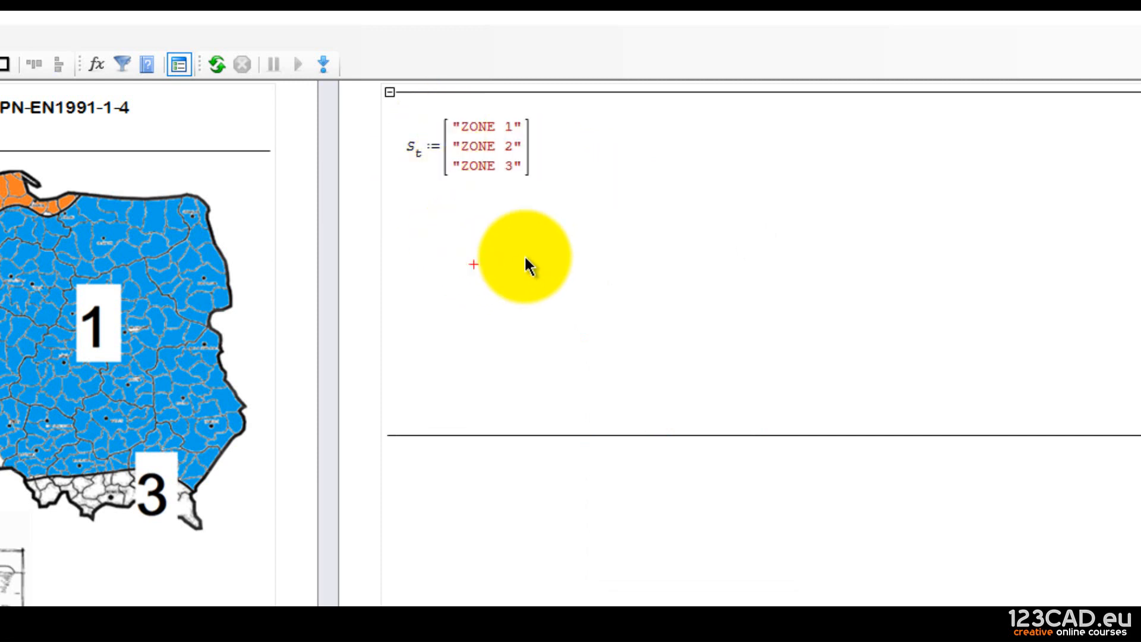
drag(522, 254, 438, 231)
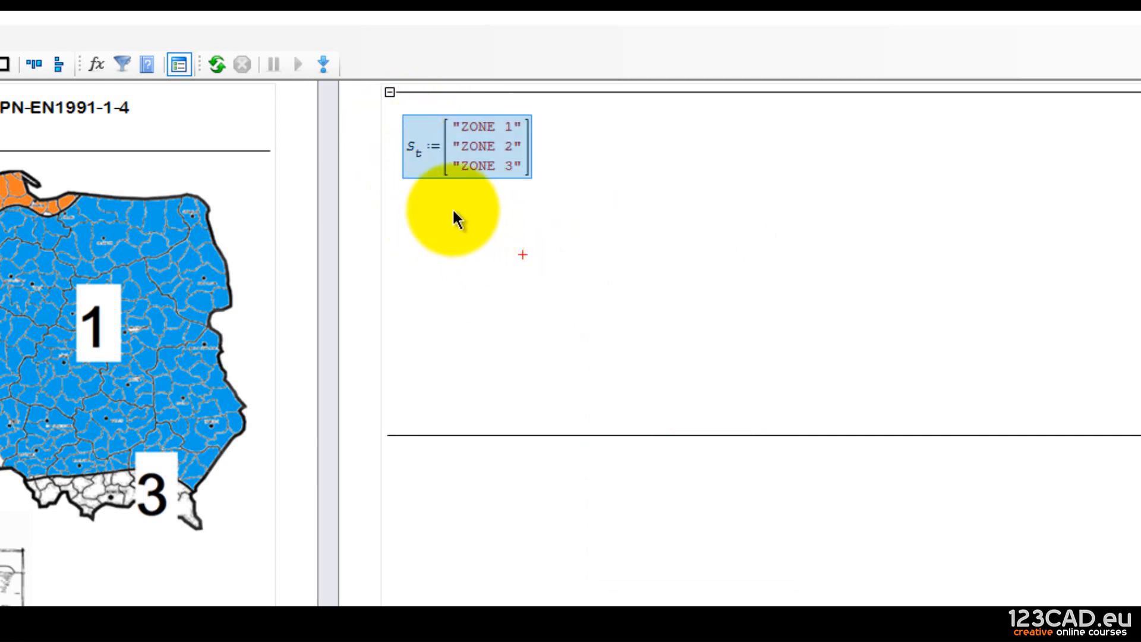
click(414, 224)
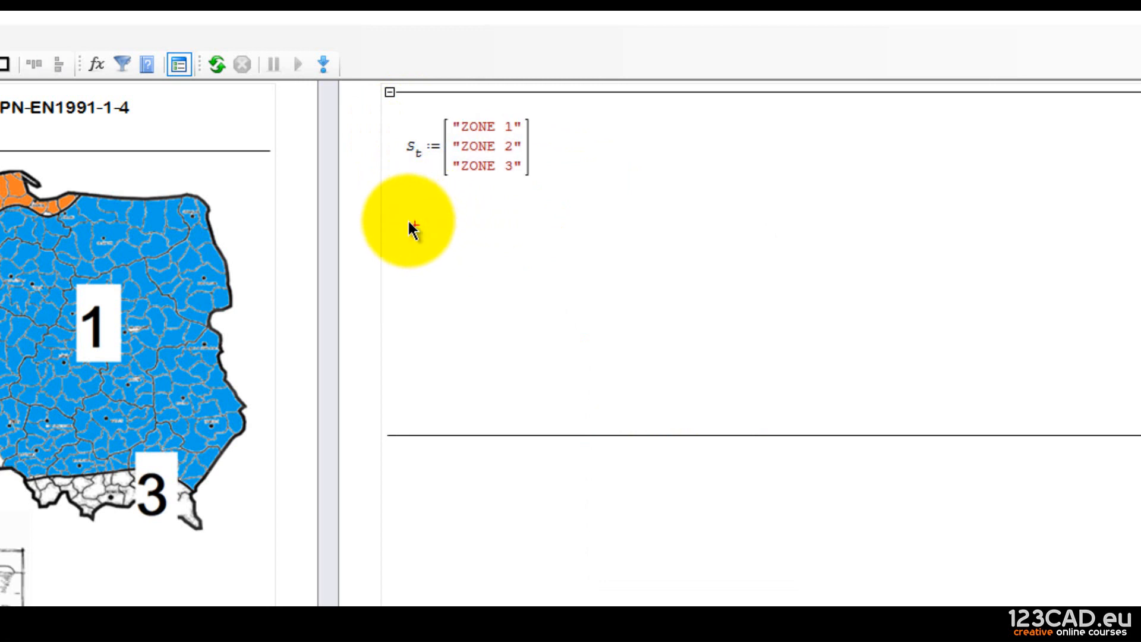
click(404, 215)
scroll(570, 342, down, 2)
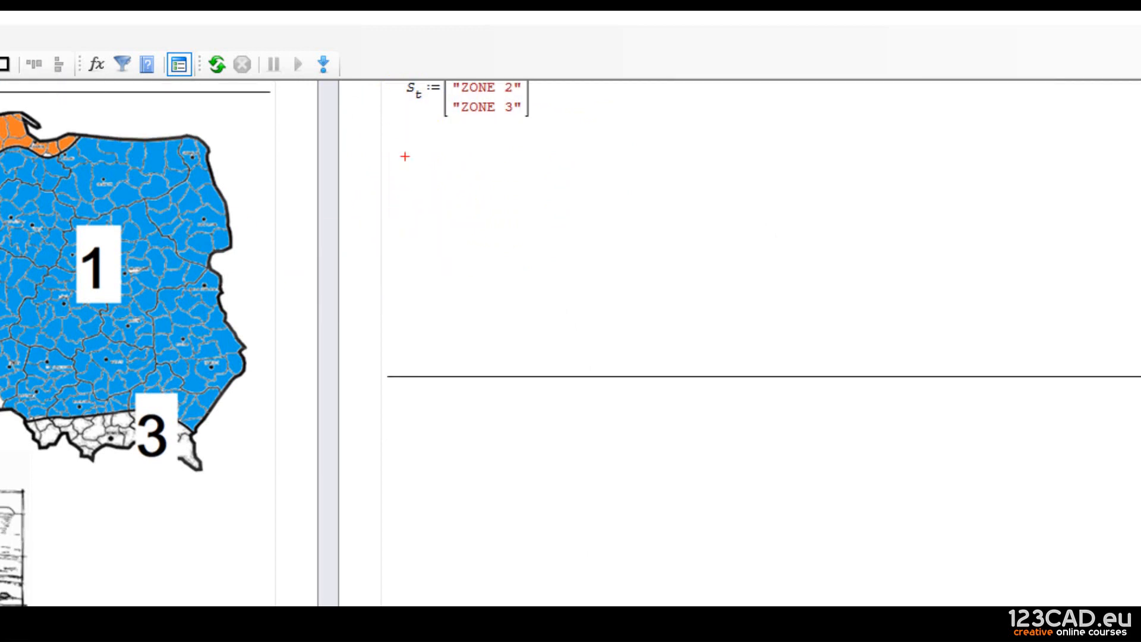
scroll(570, 342, down, 4)
scroll(349, 450, up, 8)
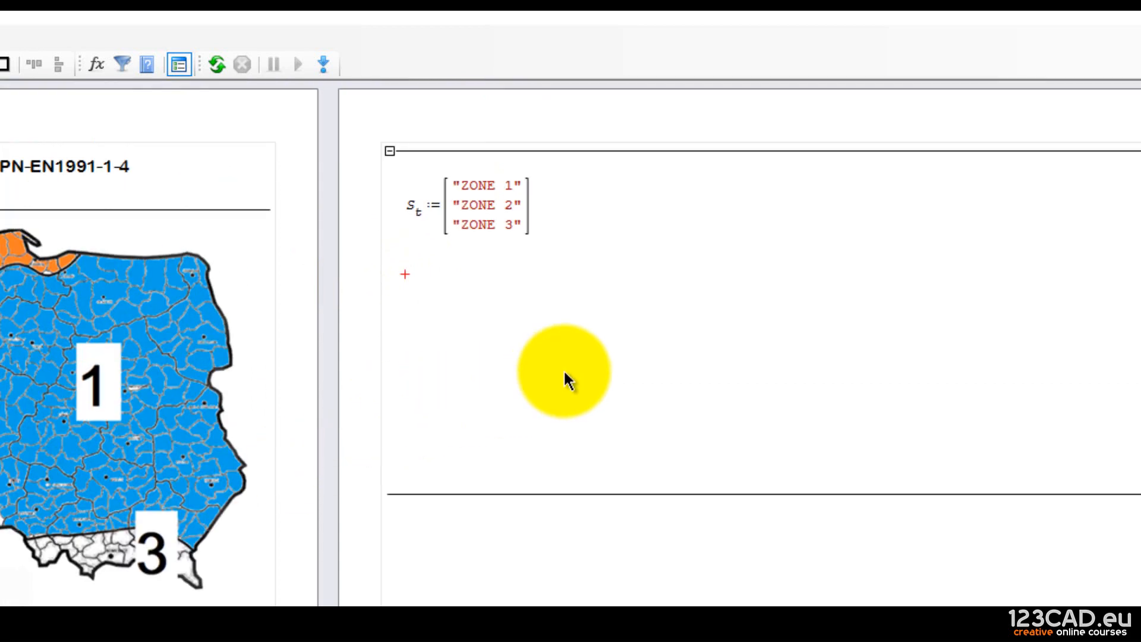
Type T.s and then 'st' below the s_t matrix to start a subscripted T variable.
text(T)
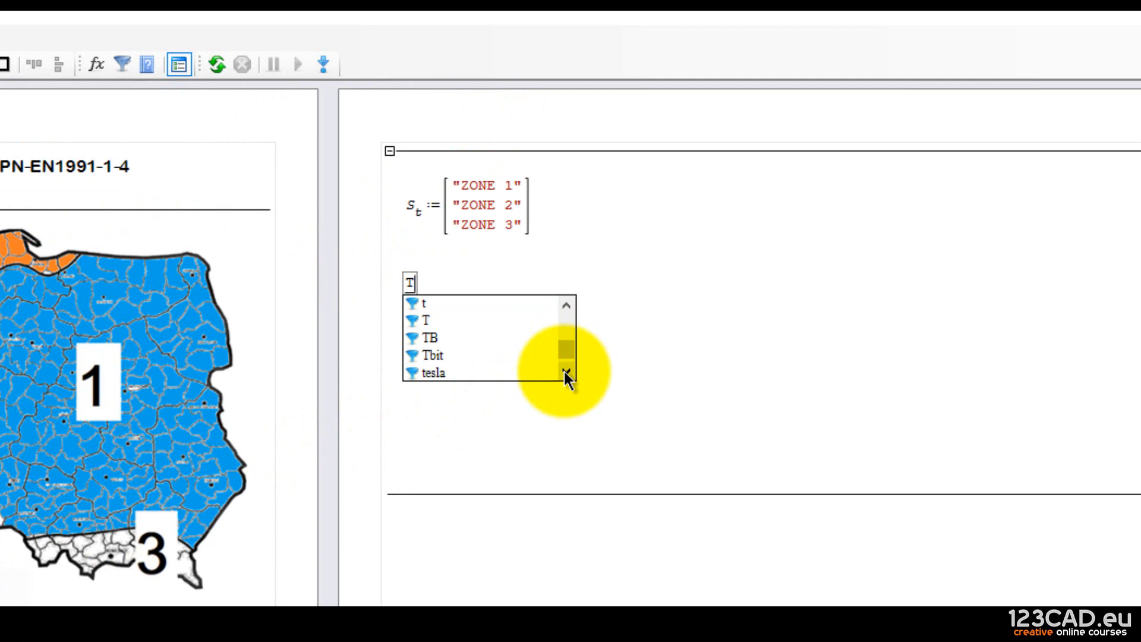
text(.s)
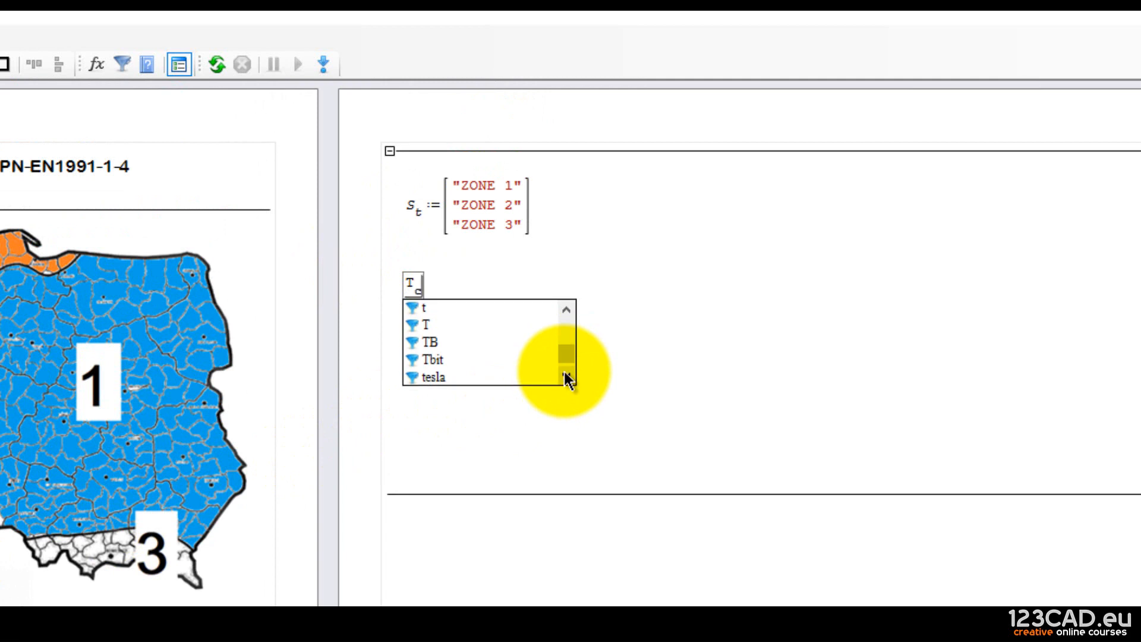
click(640, 224)
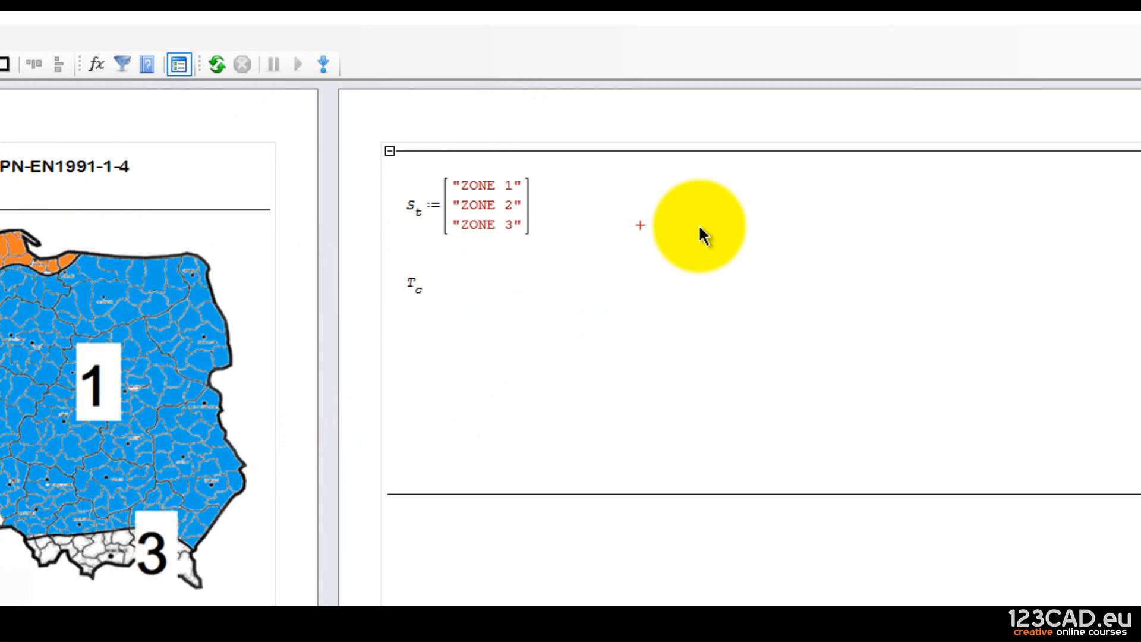
text(s)
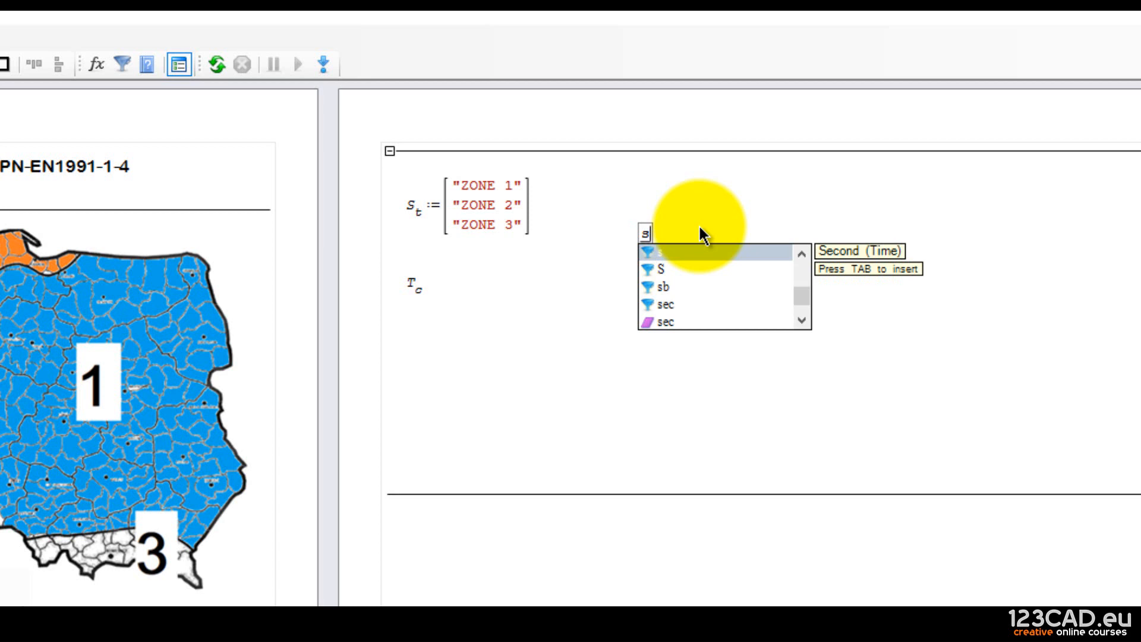
text(t)
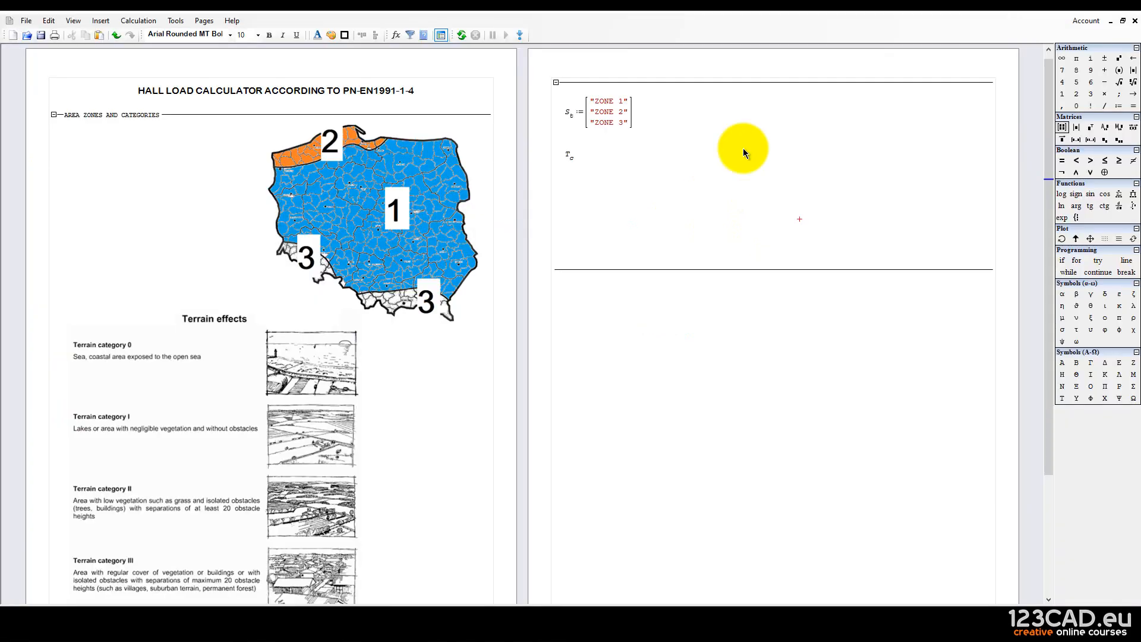
click(724, 112)
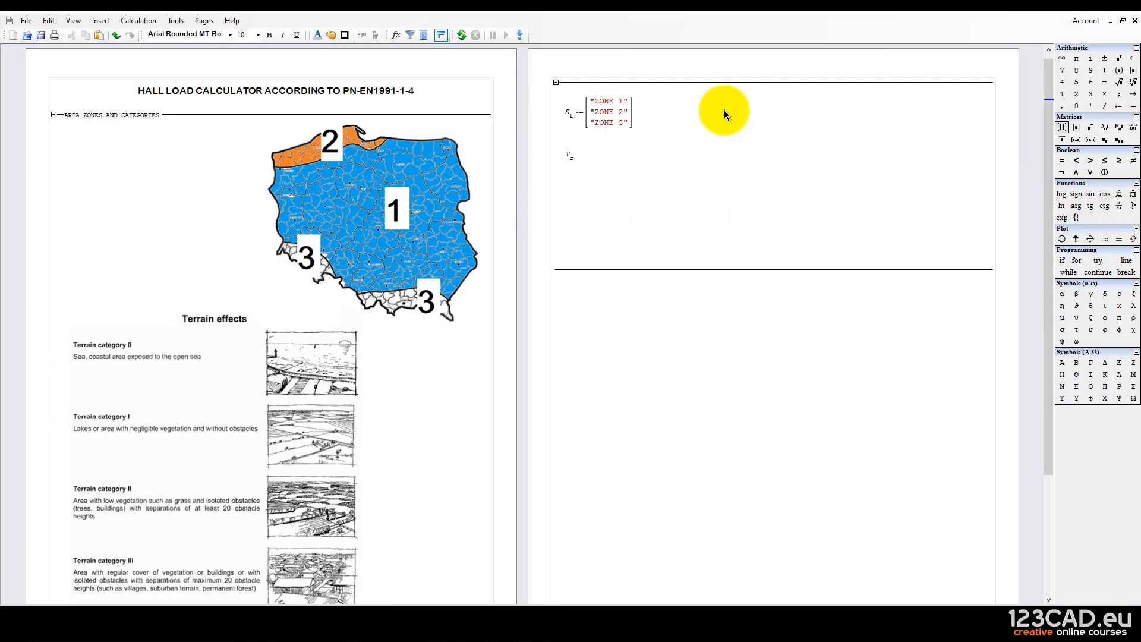
mouse_move(574, 117)
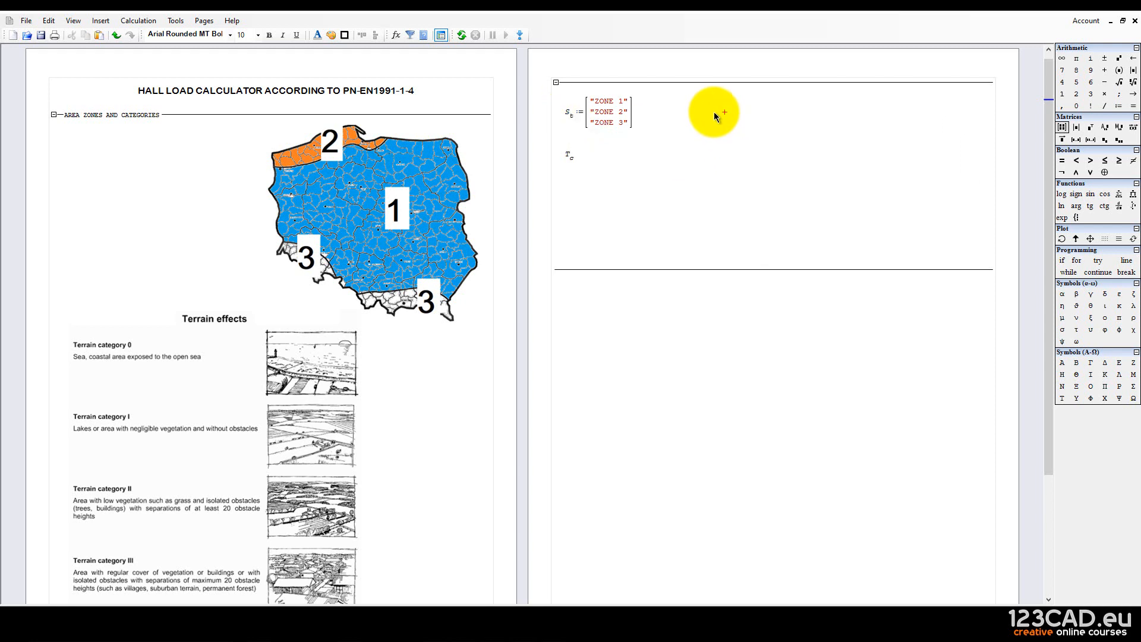
text(A)
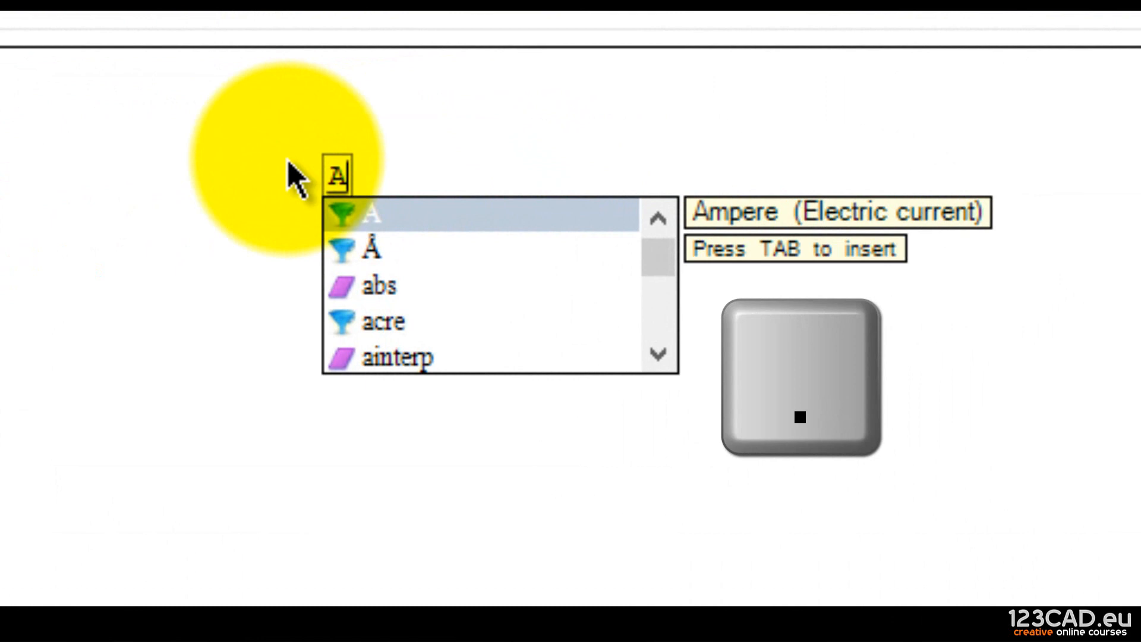
text(.)
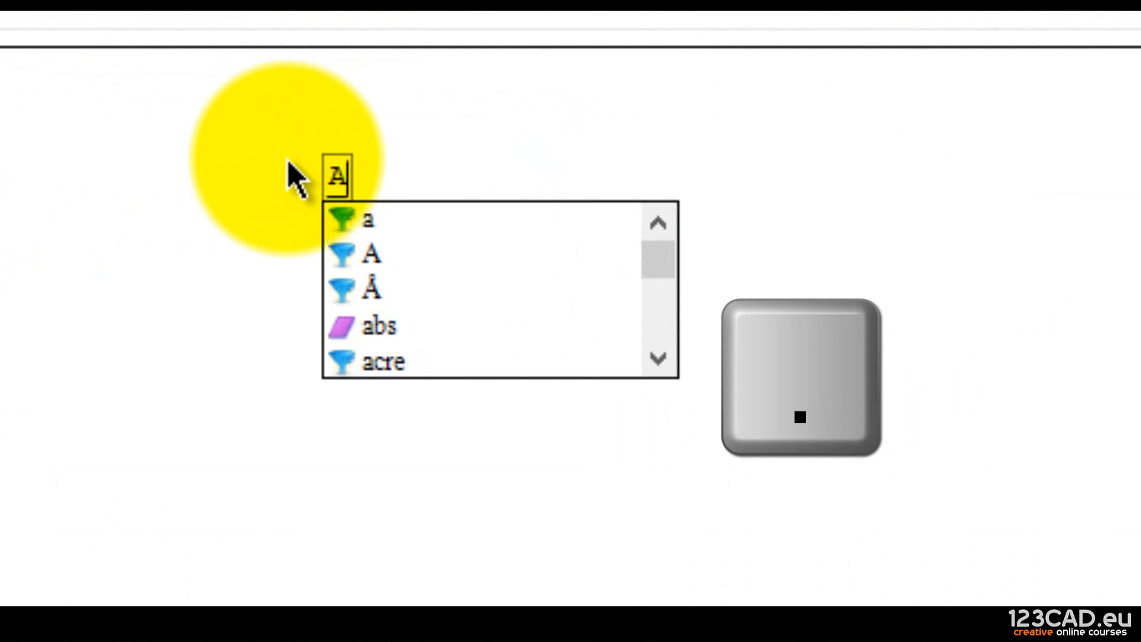
text(a)
key(BackSpace)
key(BackSpace)
text(.)
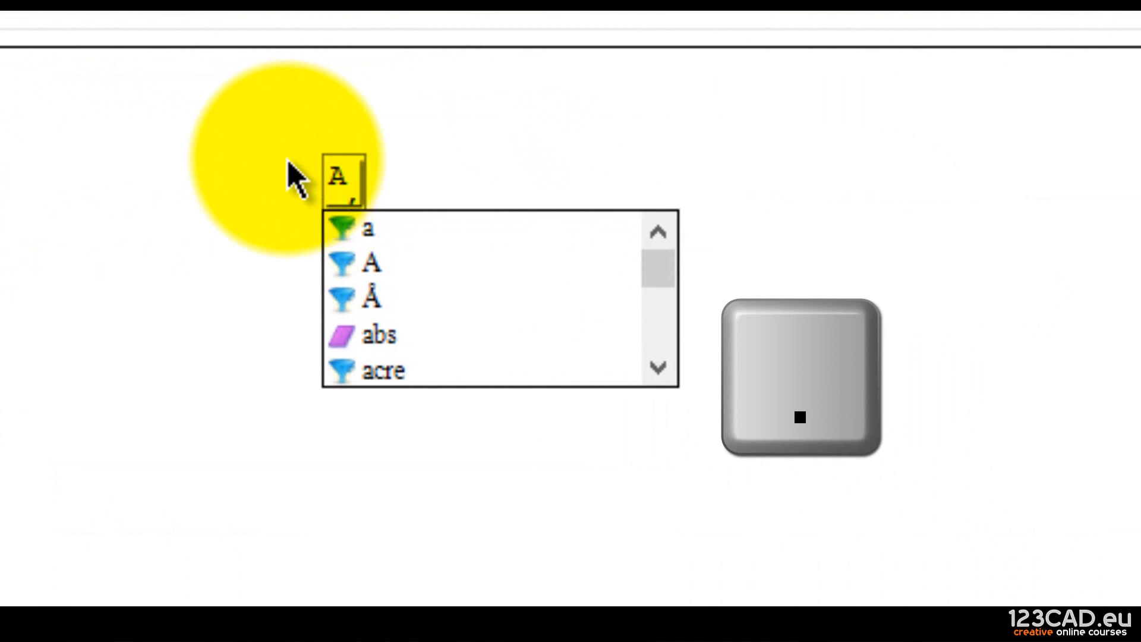
key(BackSpace)
text(.)
key(BackSpace)
text(.a)
key(BackSpace)
key(BackSpace)
text(.1:10*m)
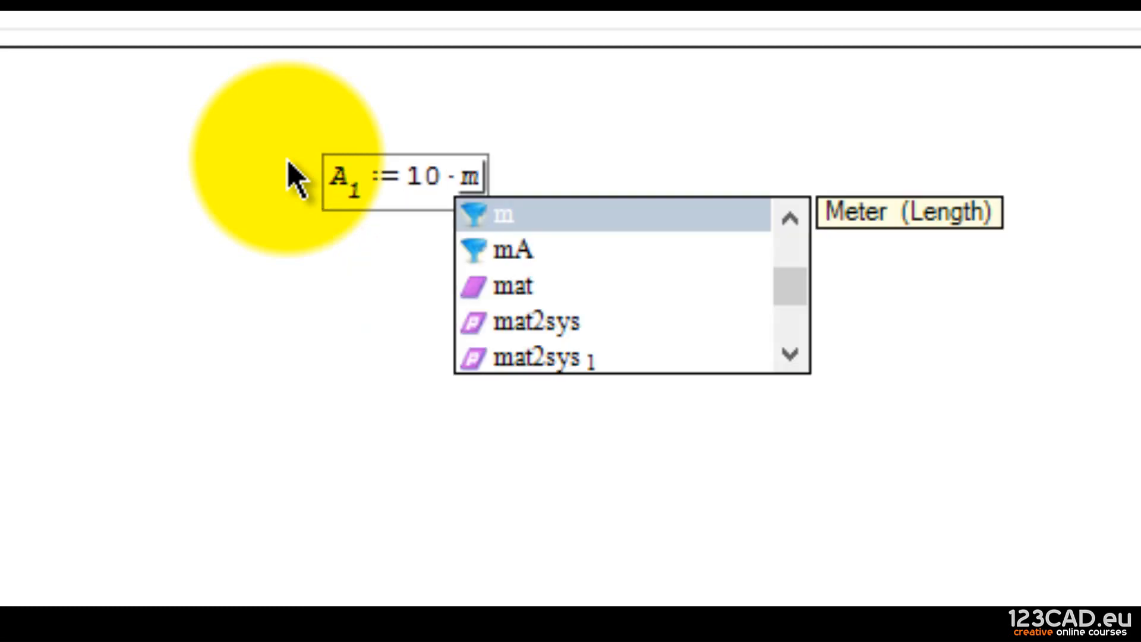
click(484, 222)
click(510, 283)
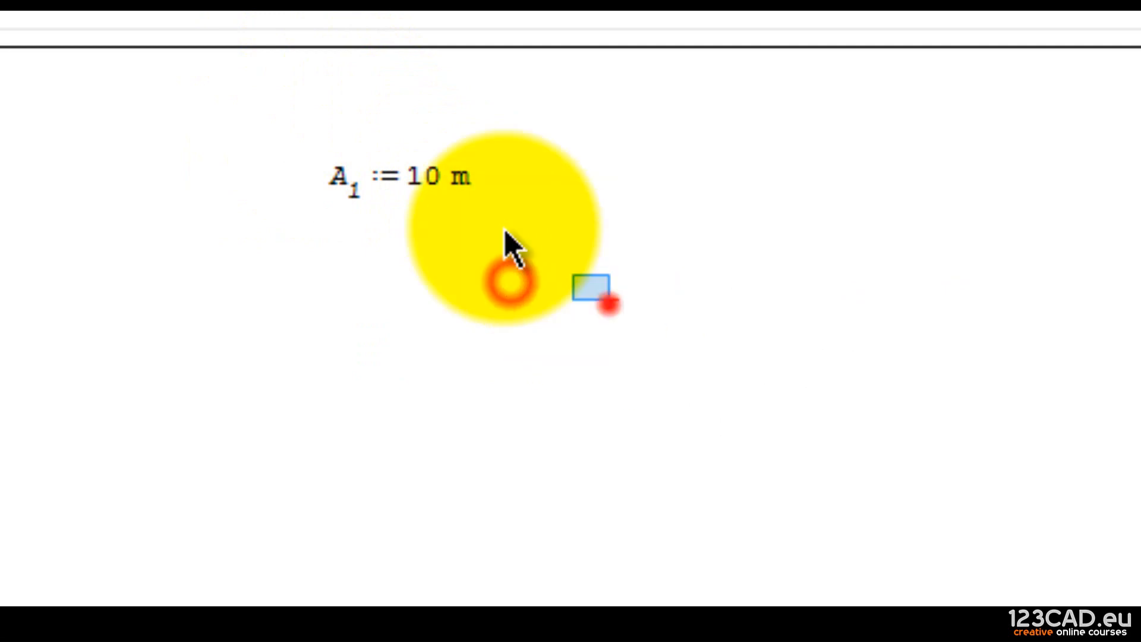
drag(609, 301, 373, 173)
key(Delete)
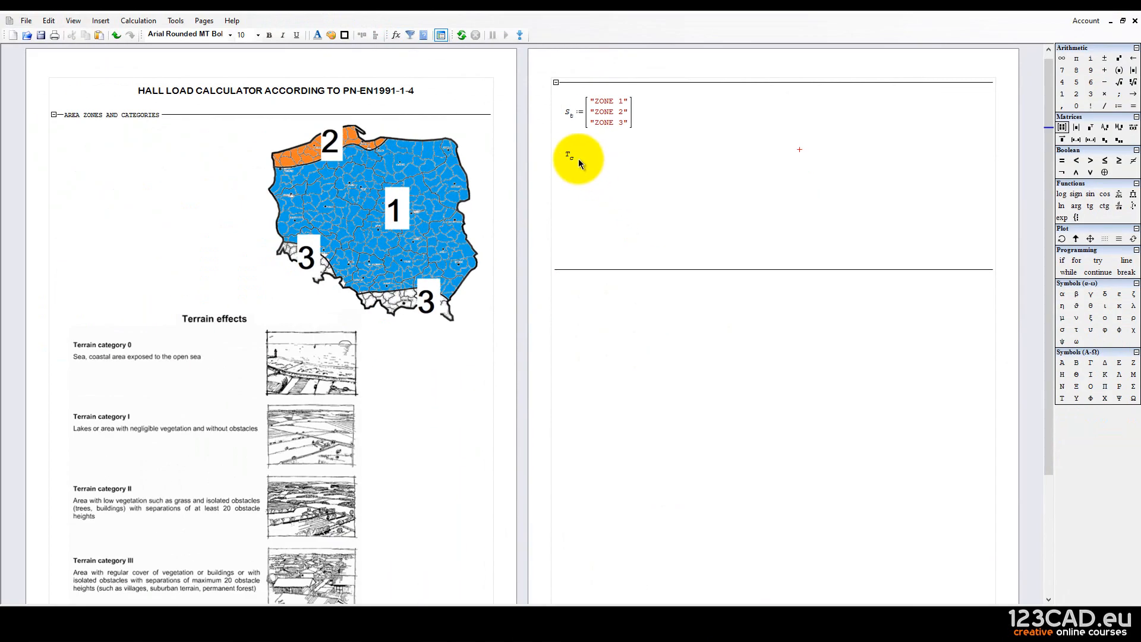
Discard the unfinished T region and type T.c: below the zone matrix to begin T_c :=.
click(585, 185)
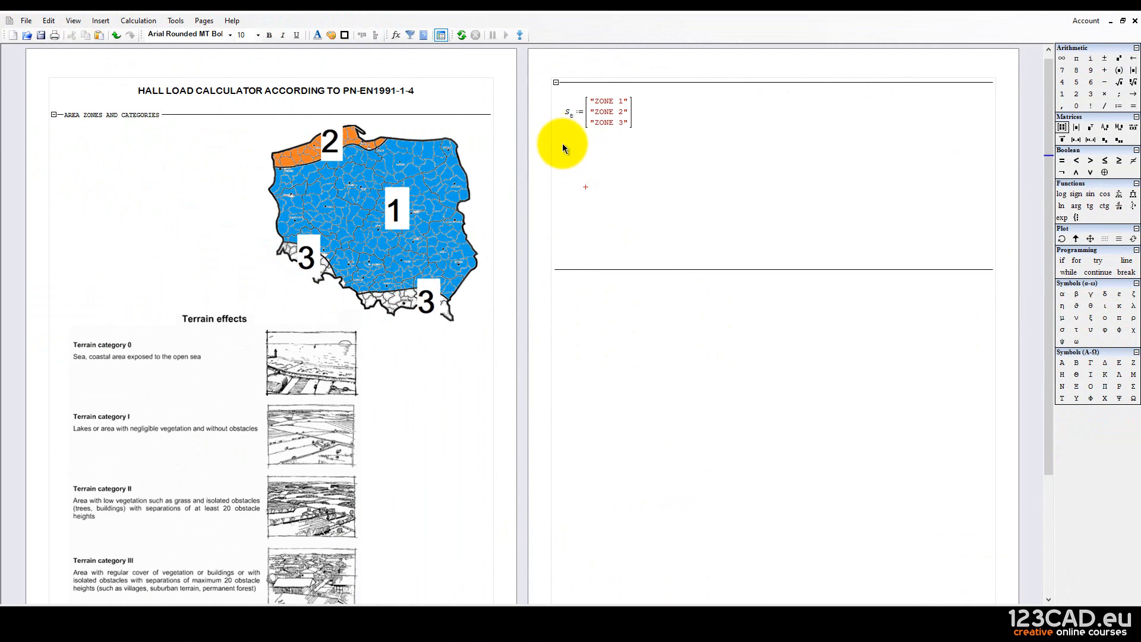
click(563, 143)
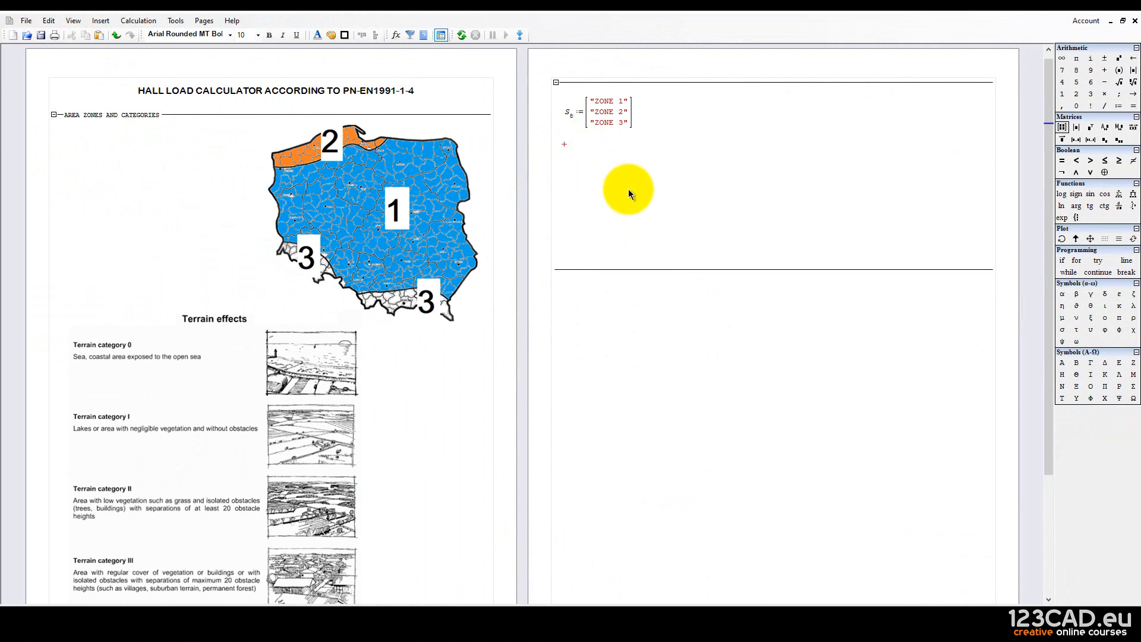
text(T)
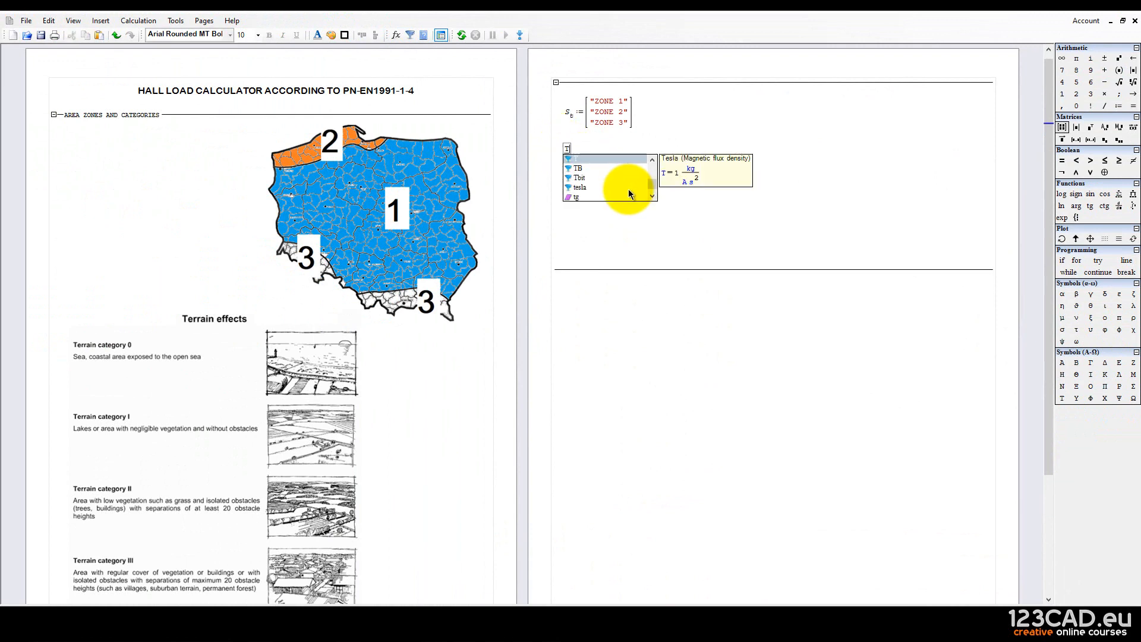
text(.)
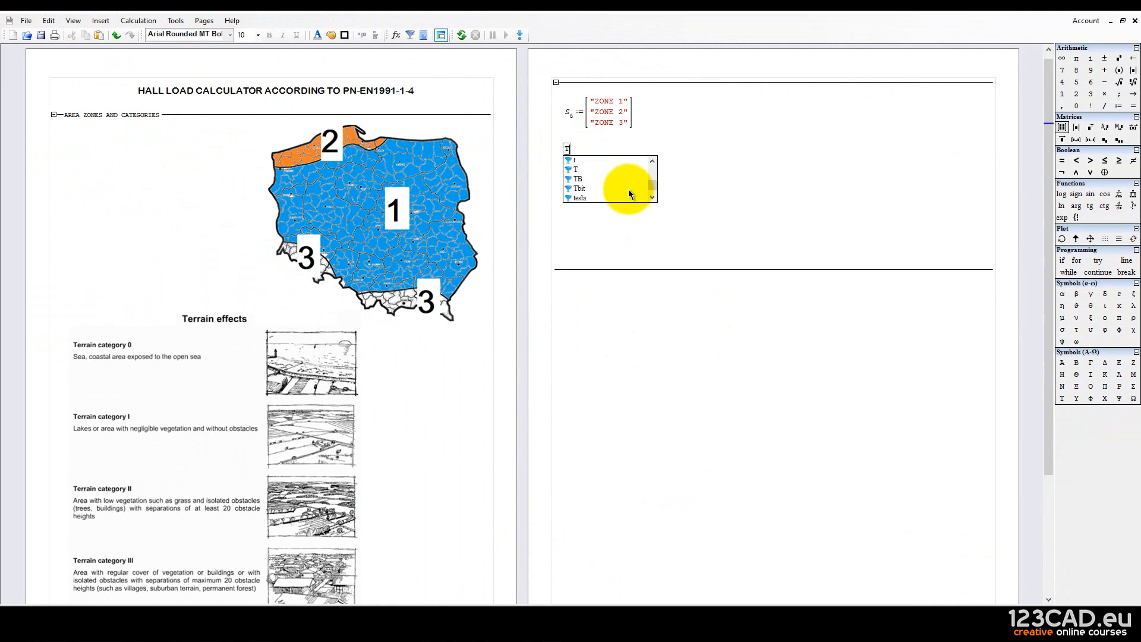
text(c:)
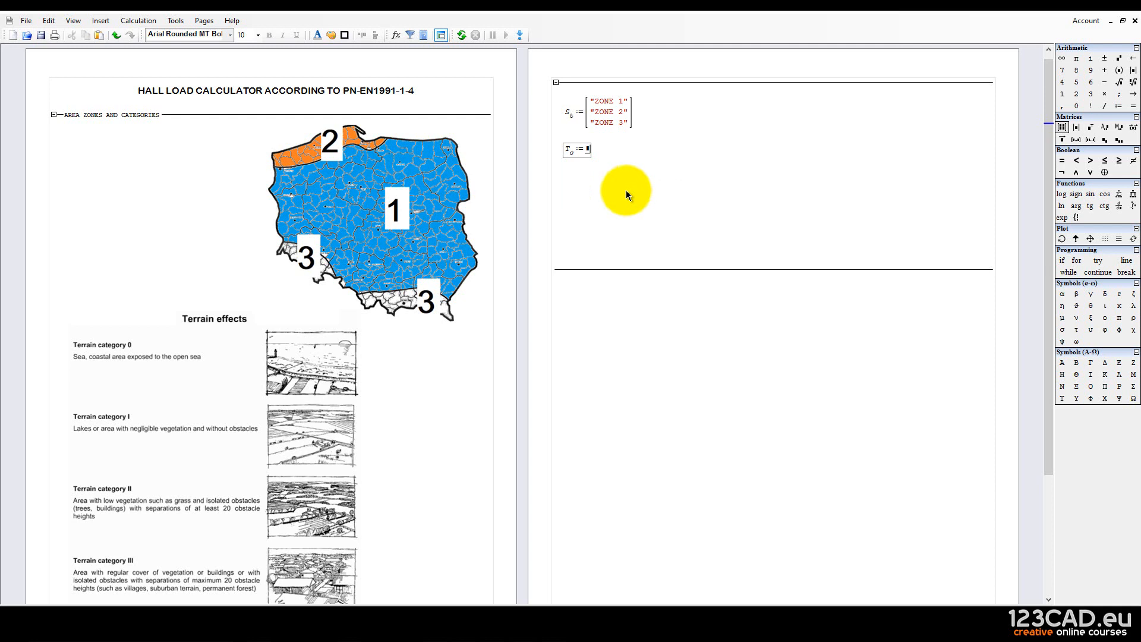
scroll(276, 356, down, 2)
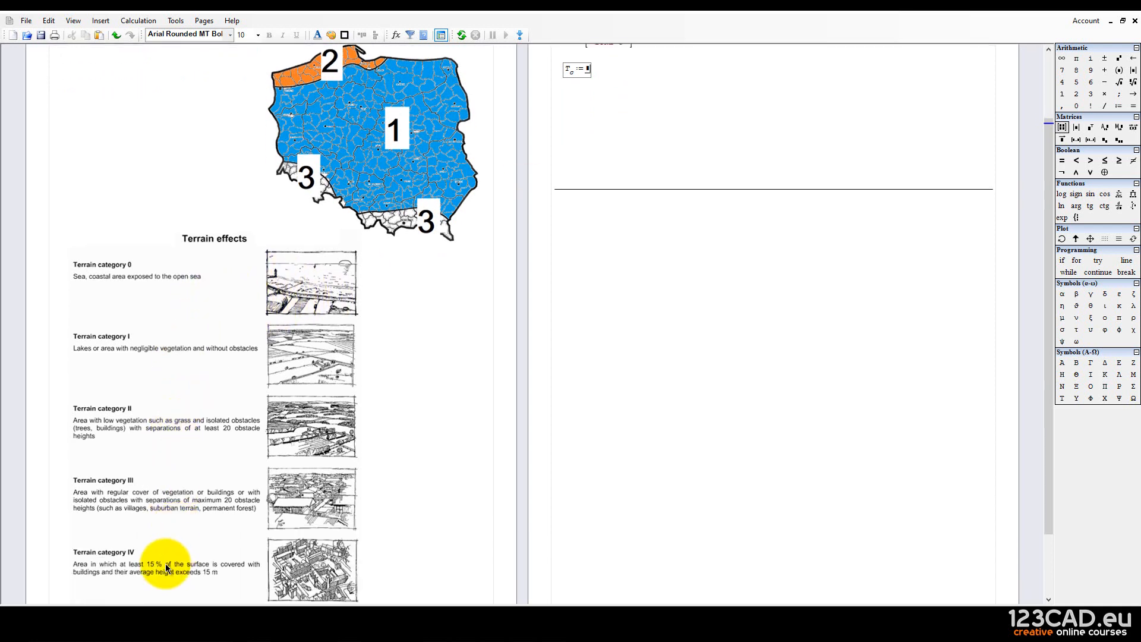
scroll(214, 535, up, 3)
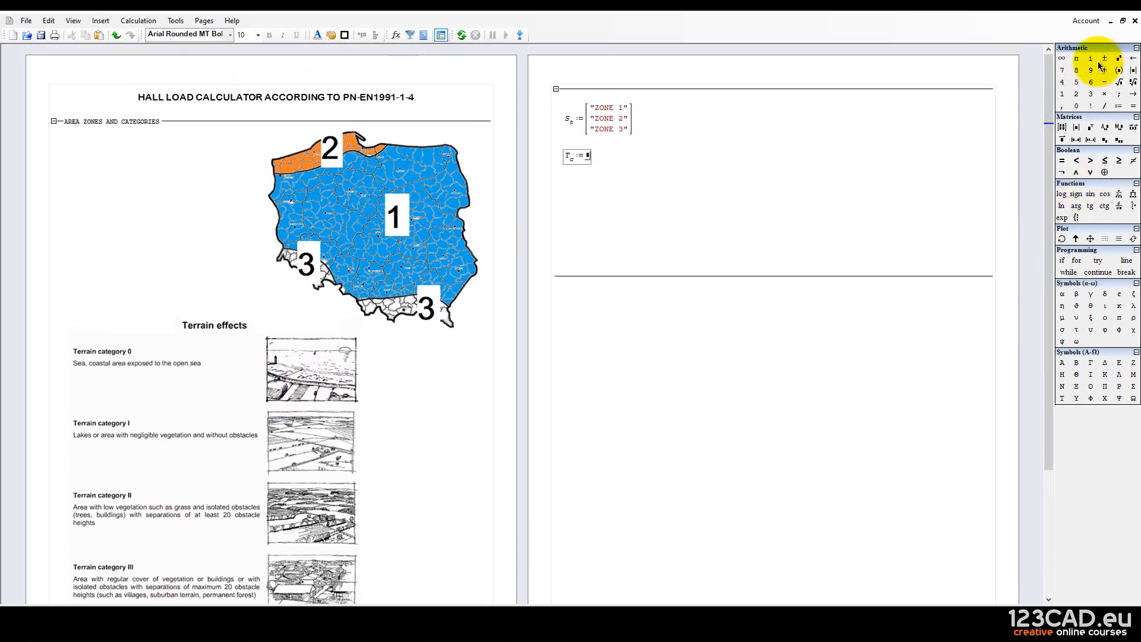
Insert a 5-row, 1-column matrix as the value of T_c.
click(1063, 140)
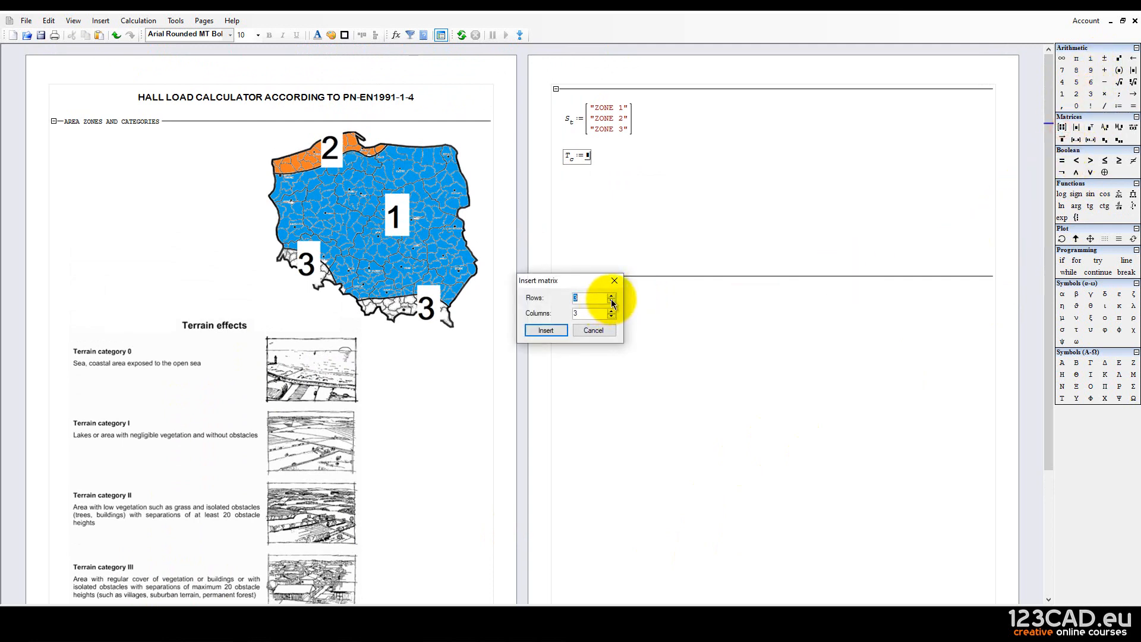
click(611, 297)
click(612, 298)
click(611, 300)
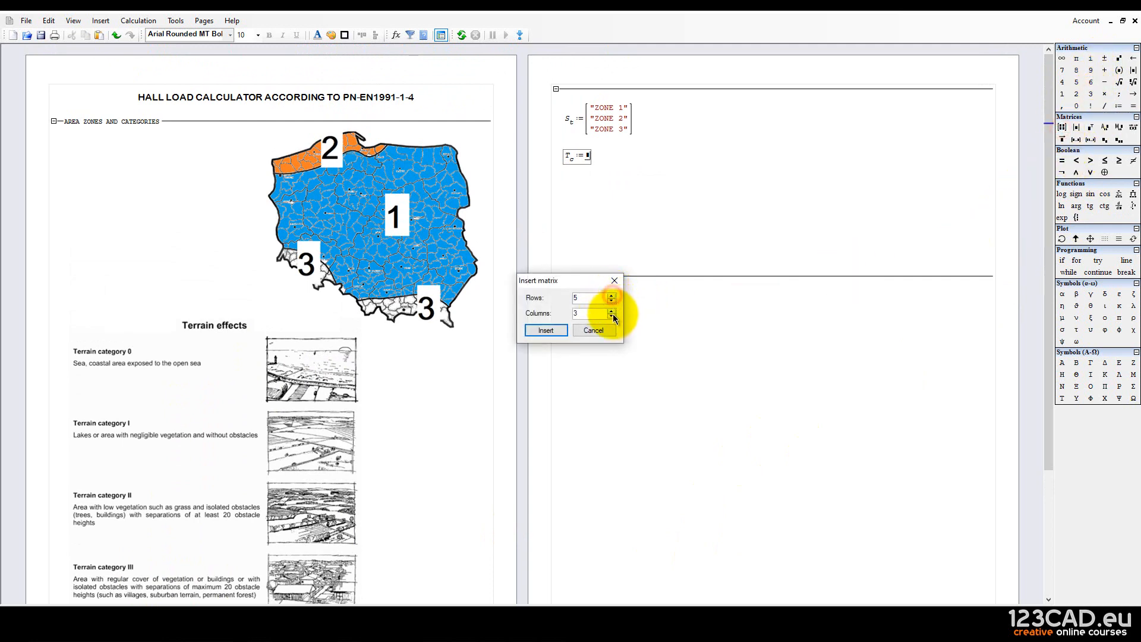
click(611, 316)
click(612, 316)
click(551, 332)
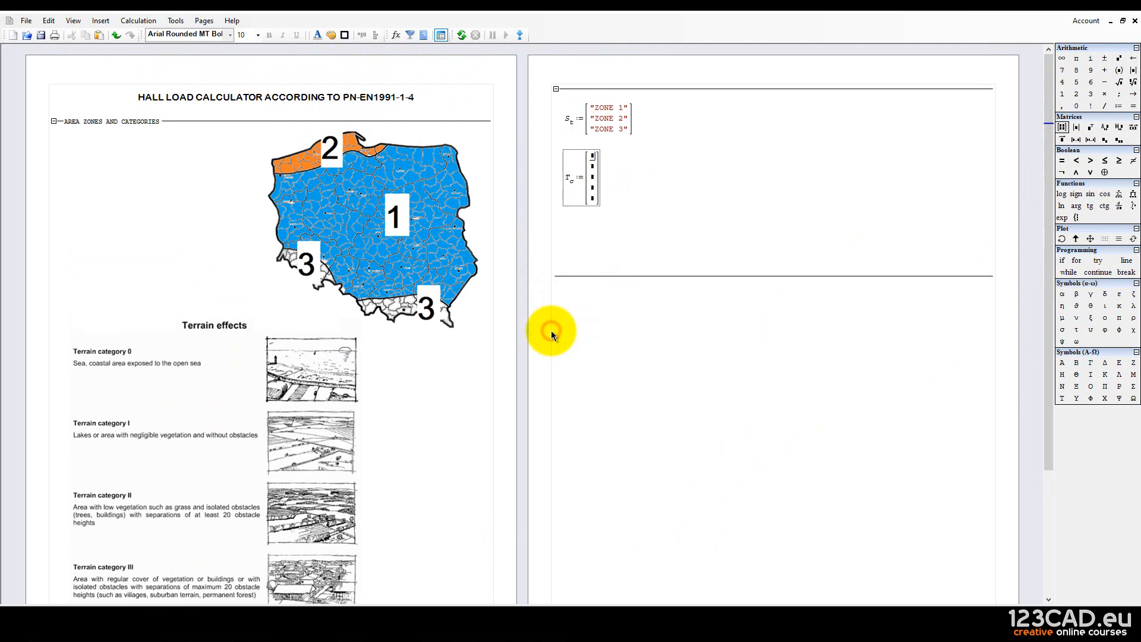
Type "Category 0" in the first cell and paste copies into the other four cells.
text(")
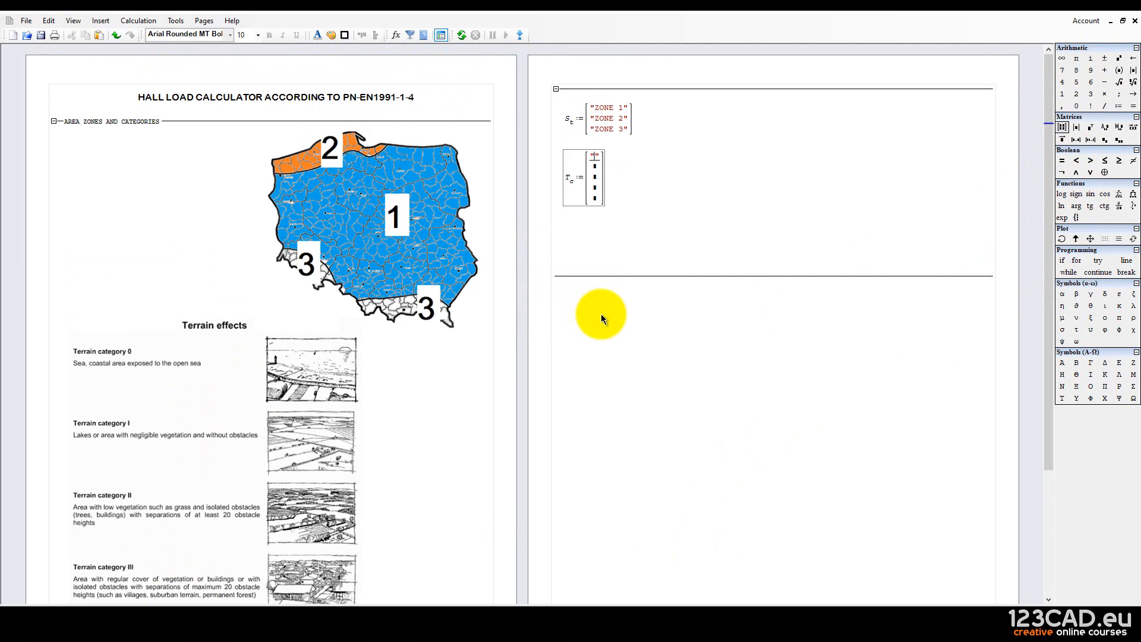
text(Categor)
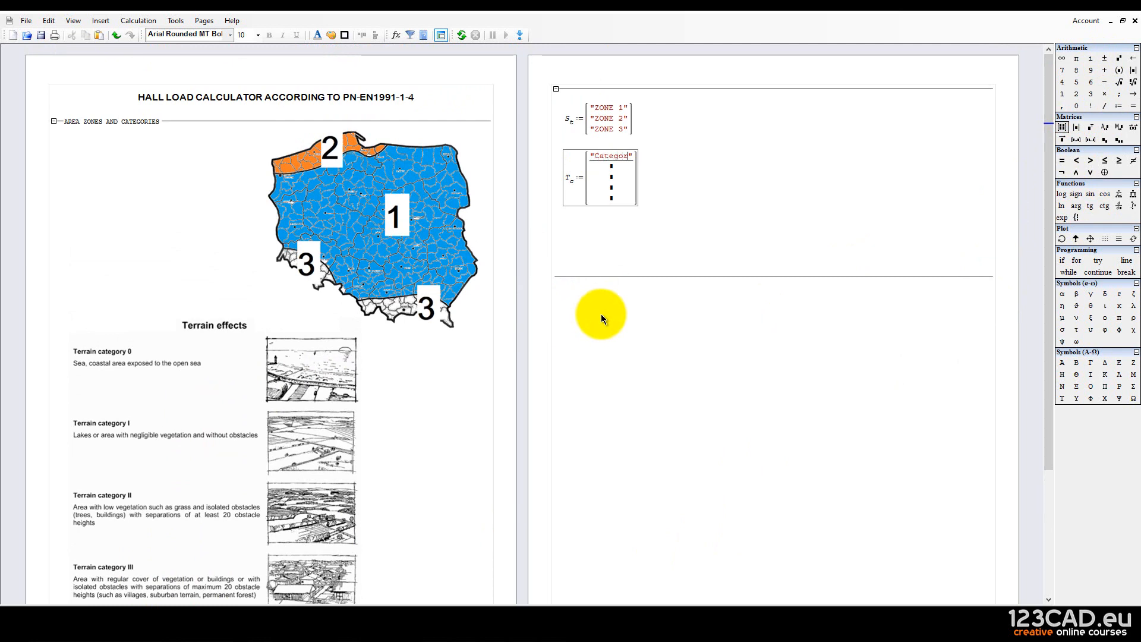
text(y 0)
double_click(602, 158)
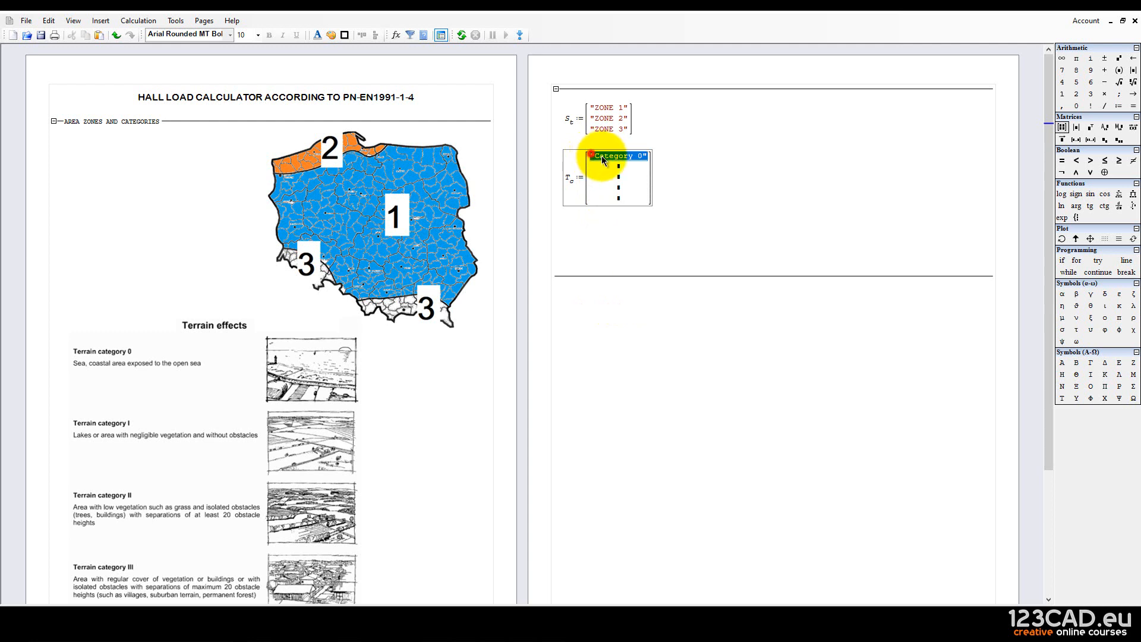
right_click(640, 157)
click(681, 176)
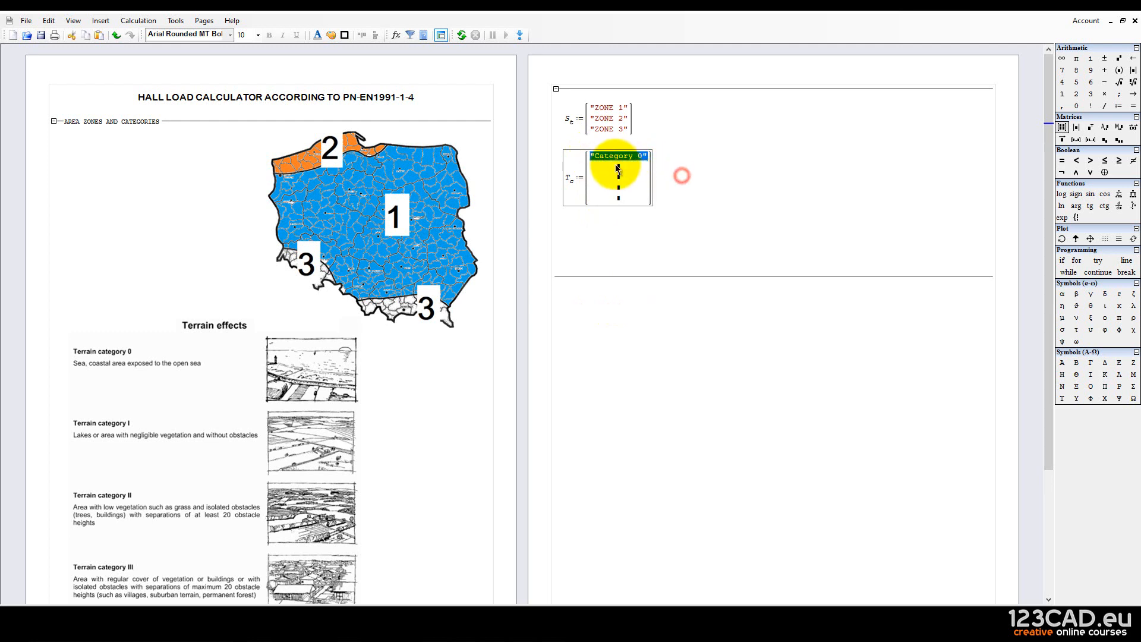
right_click(618, 169)
click(645, 198)
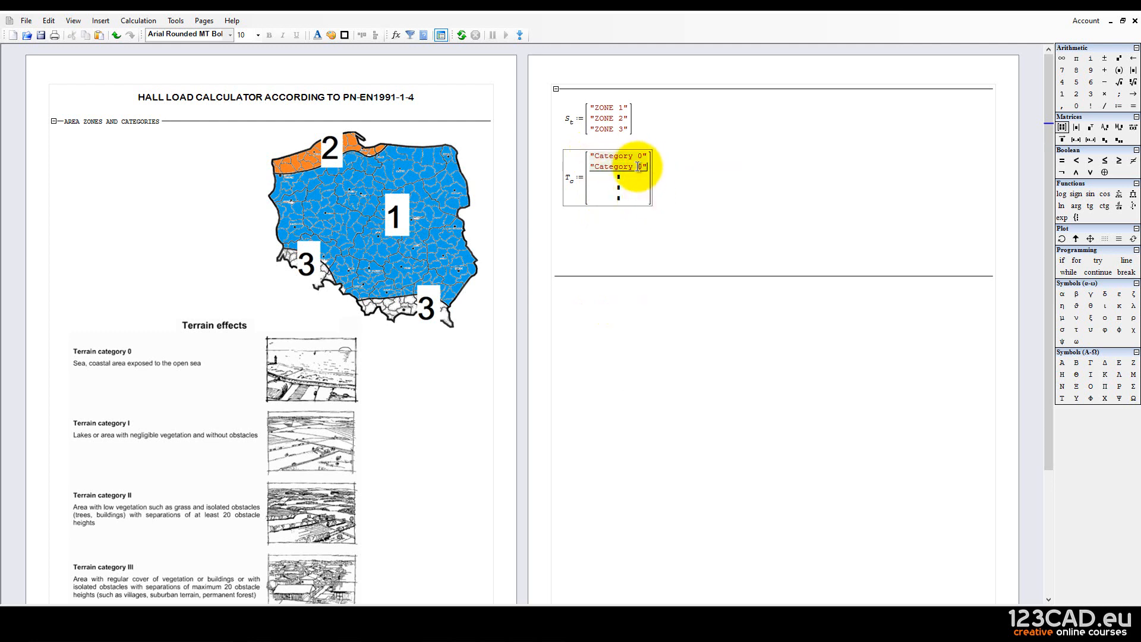
right_click(618, 176)
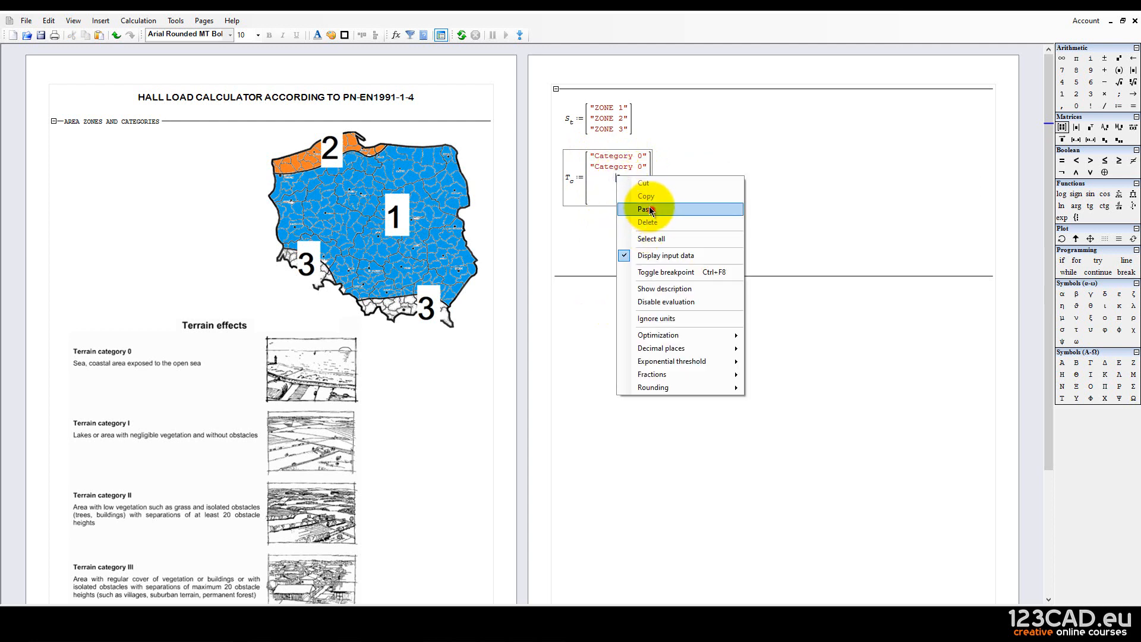
click(650, 210)
right_click(621, 189)
click(647, 223)
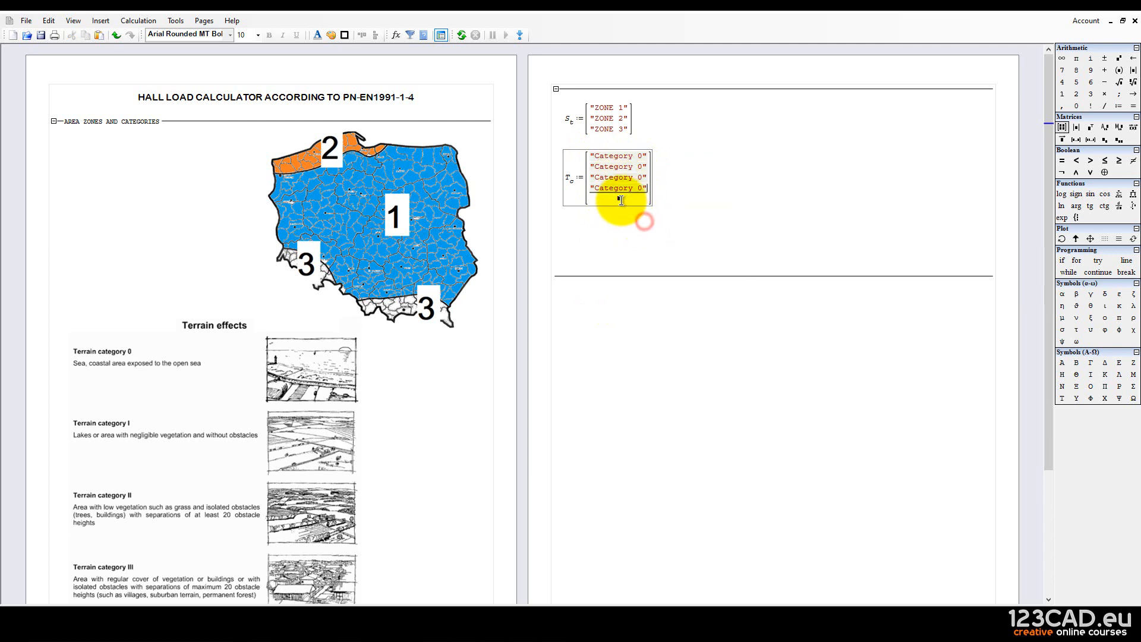
right_click(621, 201)
click(647, 234)
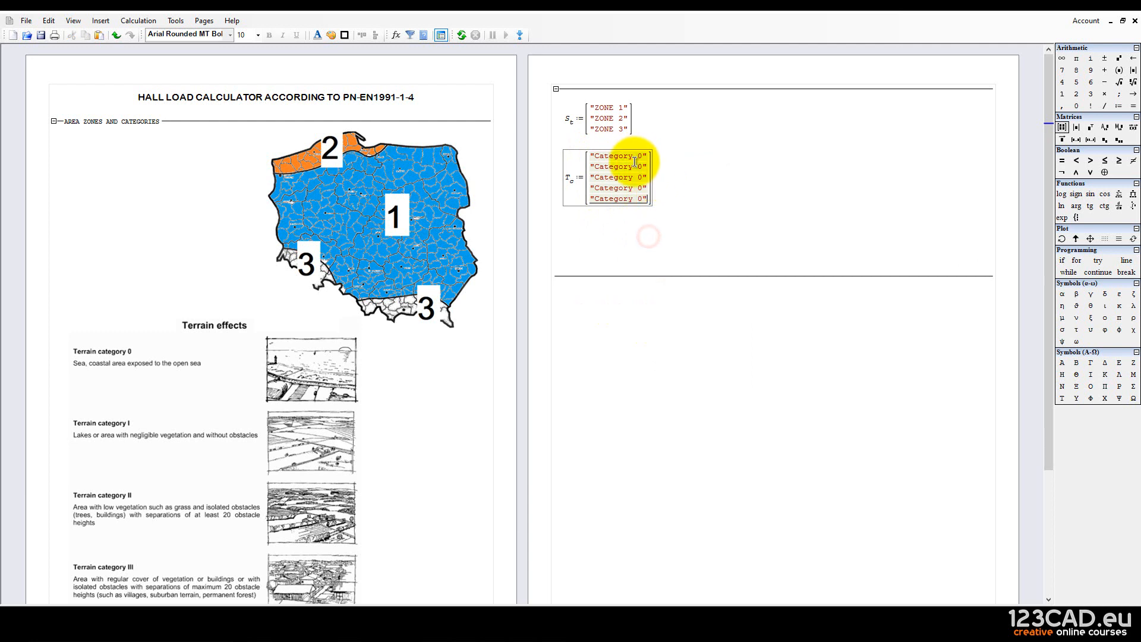
Renumber the copies to Category 1–4 and remove the blank space below the matrices.
click(642, 166)
key(BackSpace)
text(1)
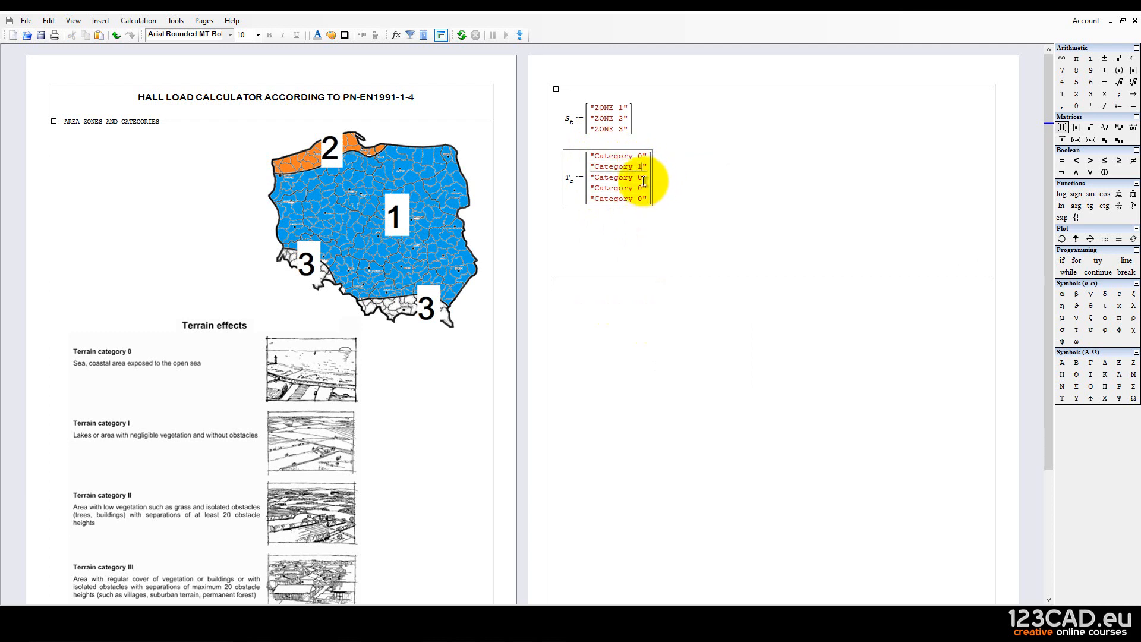
click(642, 178)
key(BackSpace)
text(2)
click(642, 188)
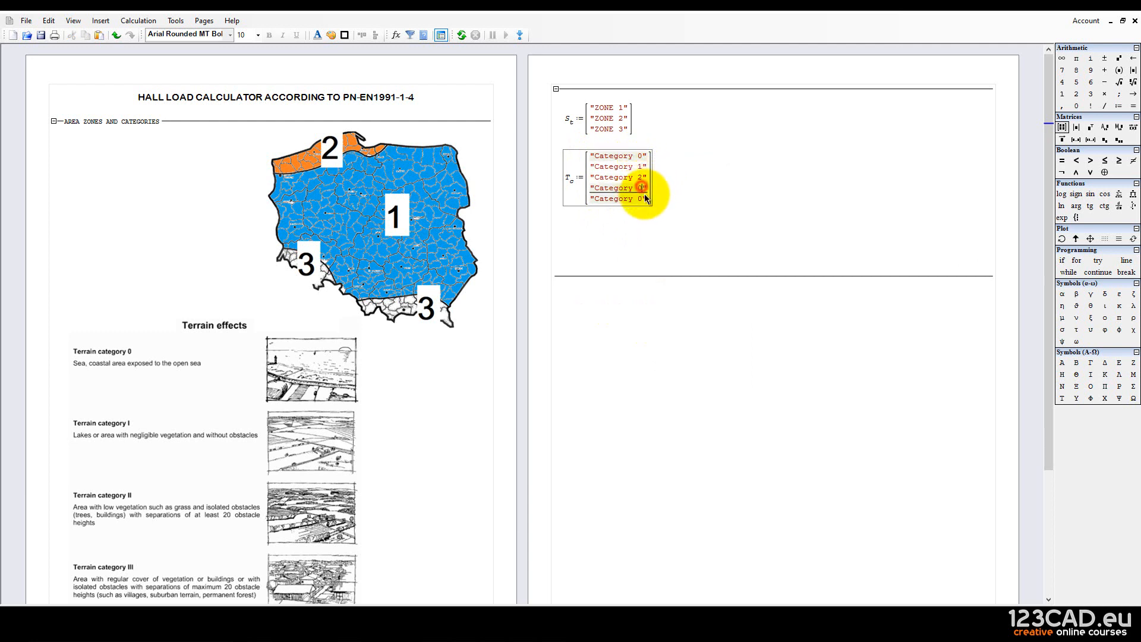
key(BackSpace)
text(3)
click(642, 199)
key(BackSpace)
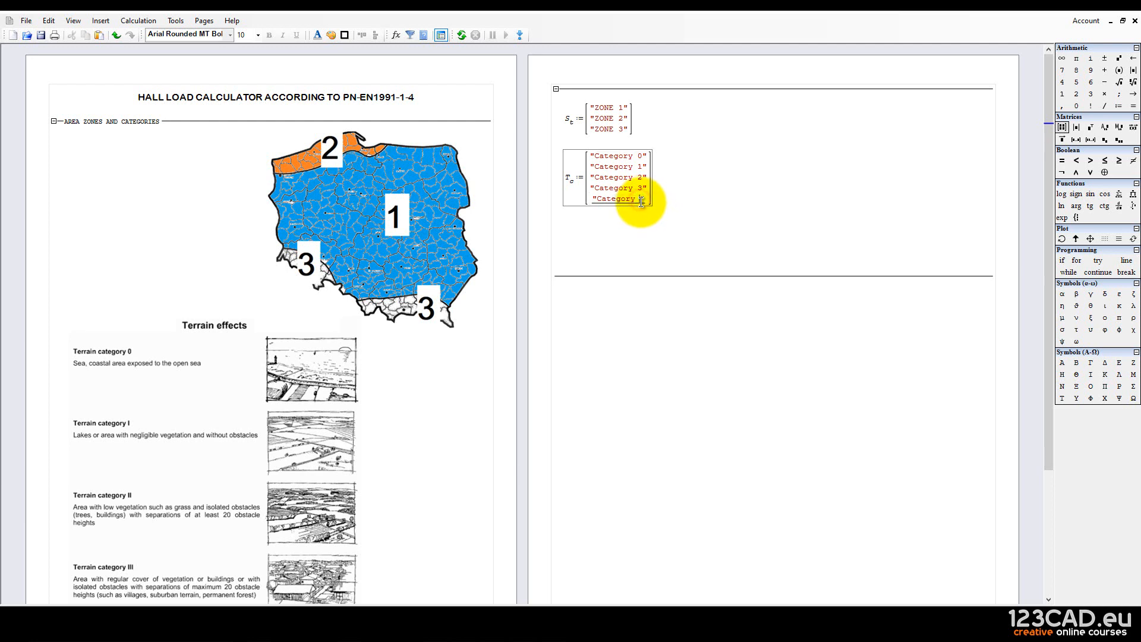
text(4)
click(560, 210)
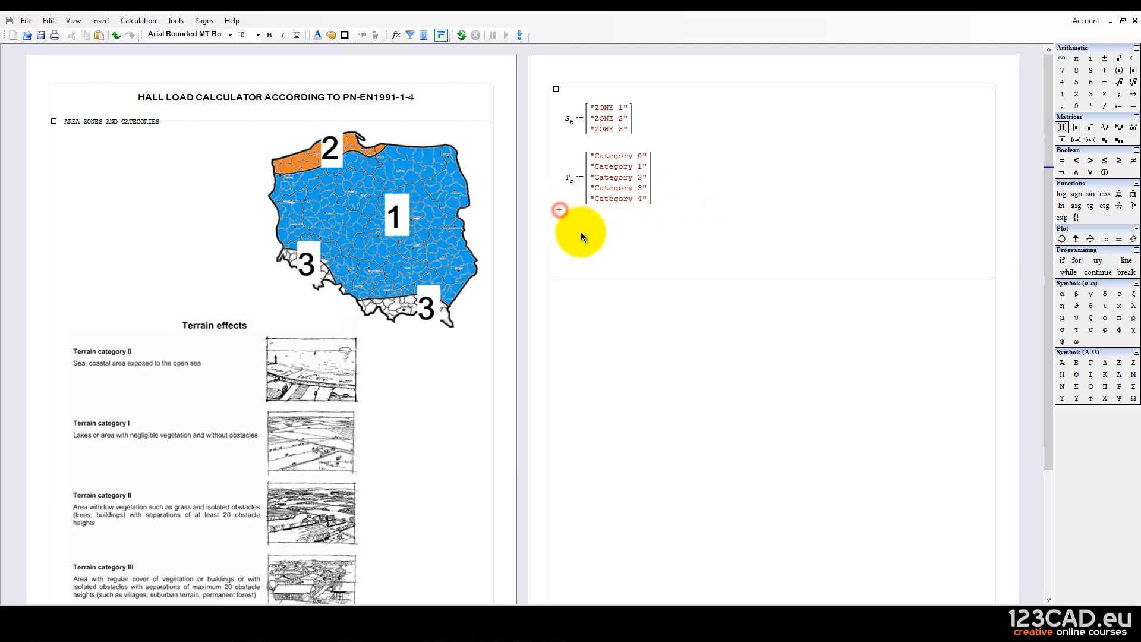
key(Delete)
key(Delete)
key(Delete)
key(Delete)
key(Delete)
key(Delete)
key(Delete)
key(Delete)
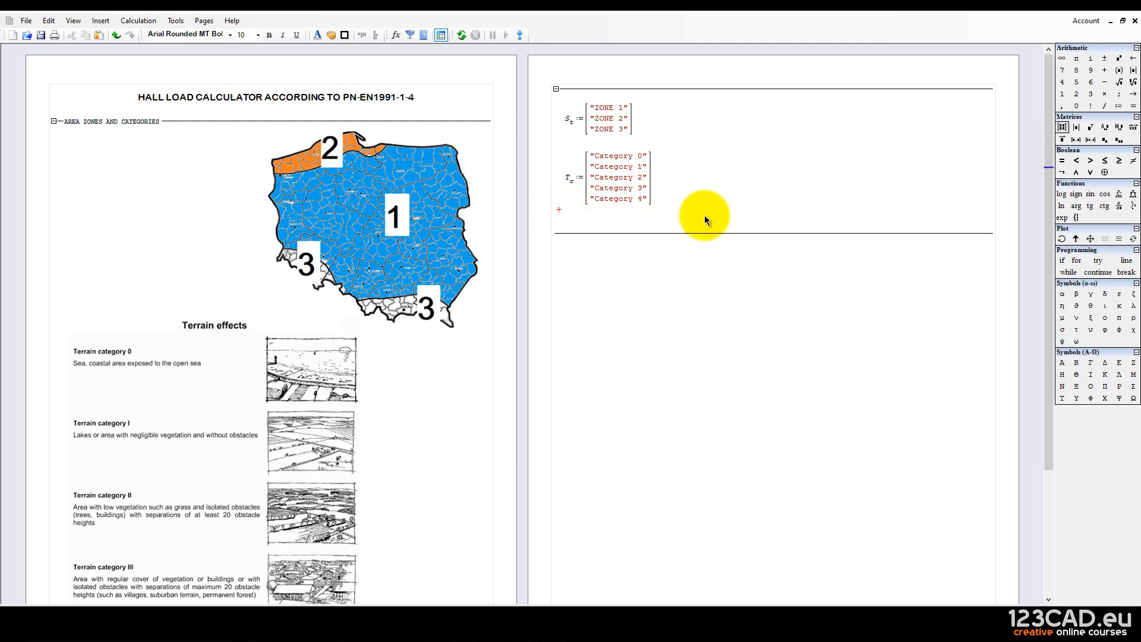
key(Delete)
key(Delete)
key(Delete)
Collapse AREA ZONES AND CATEGORIES to hide its map and terrain images, then scroll the worksheet.
click(735, 284)
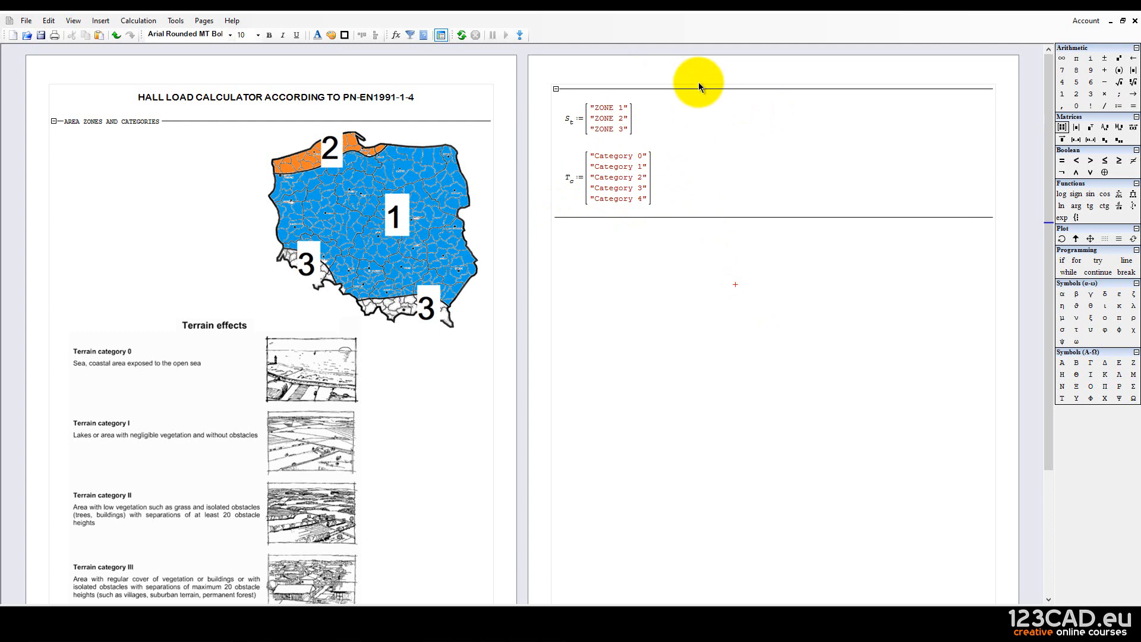
click(54, 121)
click(501, 205)
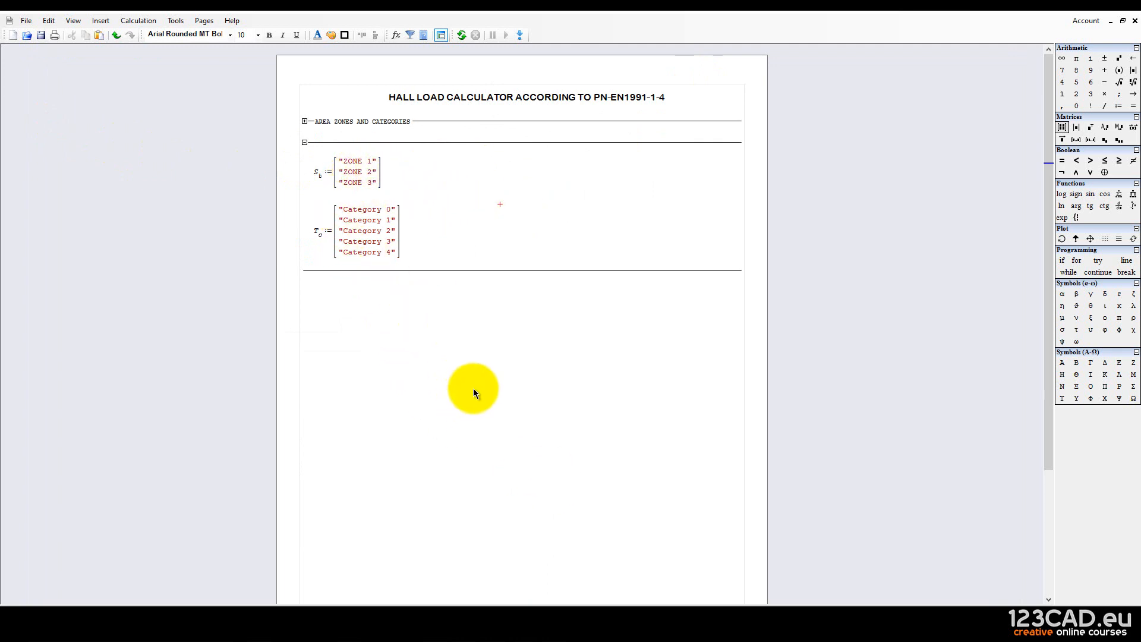
scroll(473, 391, down, 1)
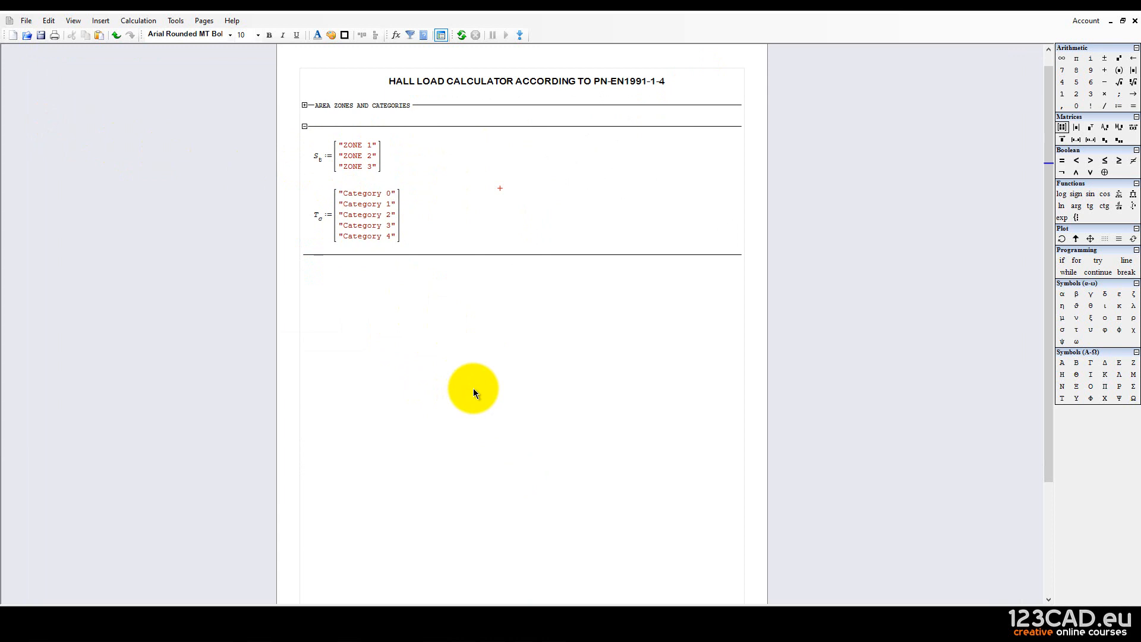
scroll(473, 392, down, 1)
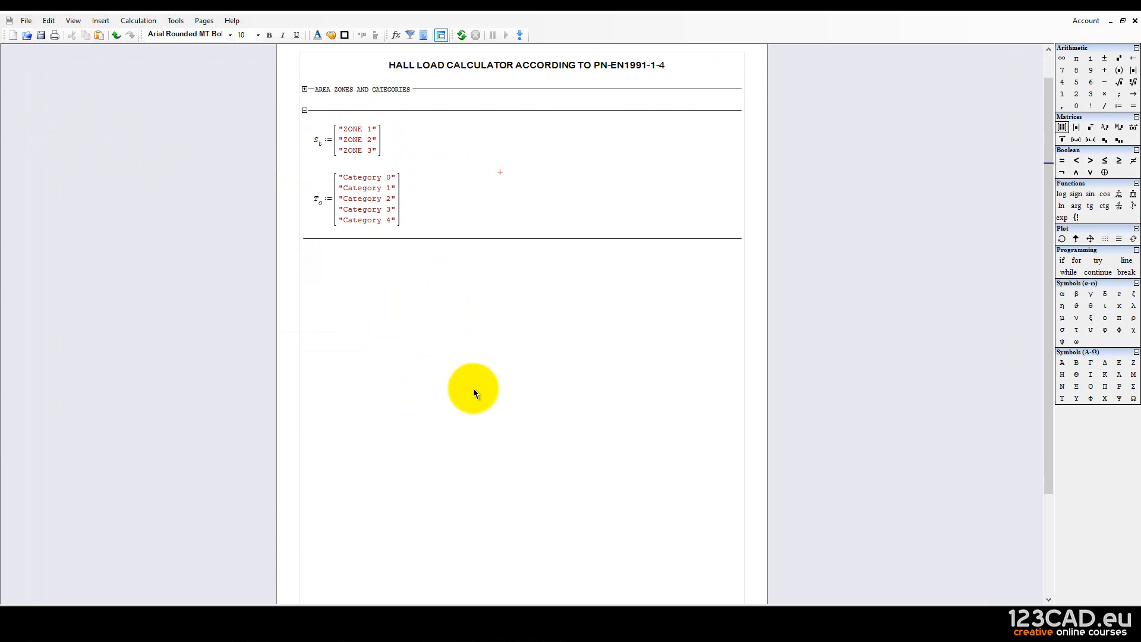
scroll(474, 393, up, 2)
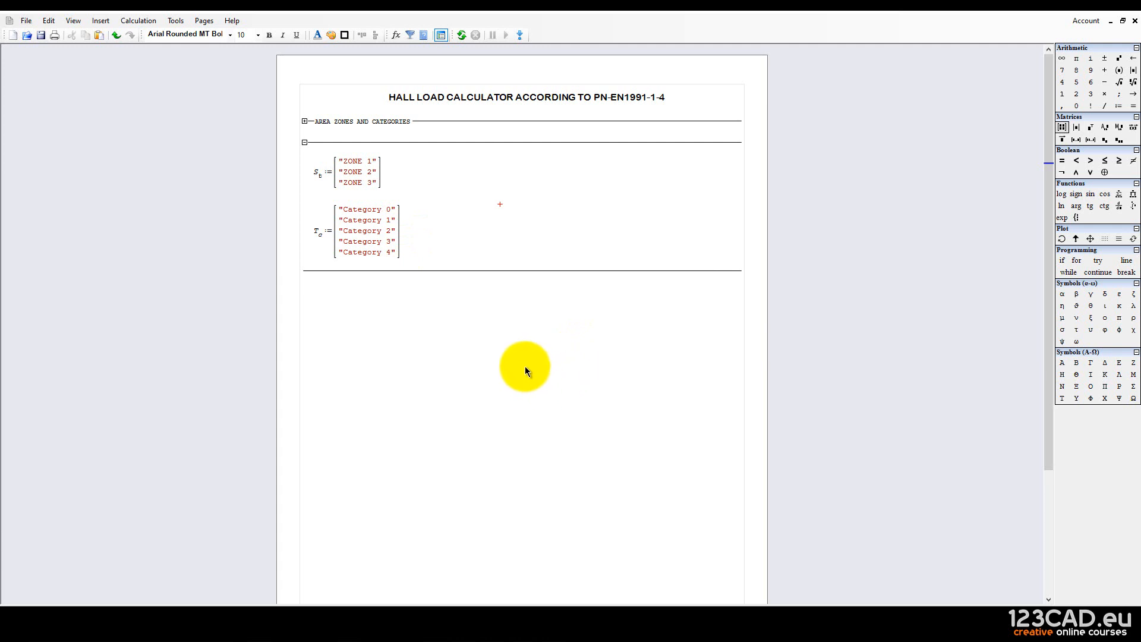
scroll(524, 365, down, 1)
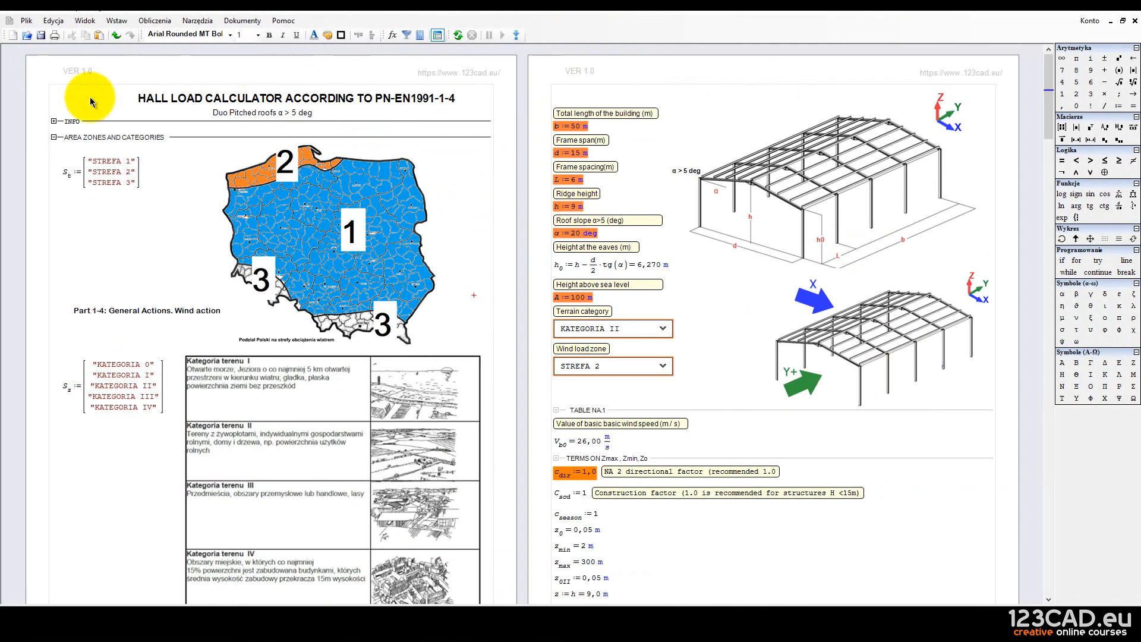
Collapse AREA ZONES AND CATEGORIES in the finished calculator and review parameters like h0.
click(53, 136)
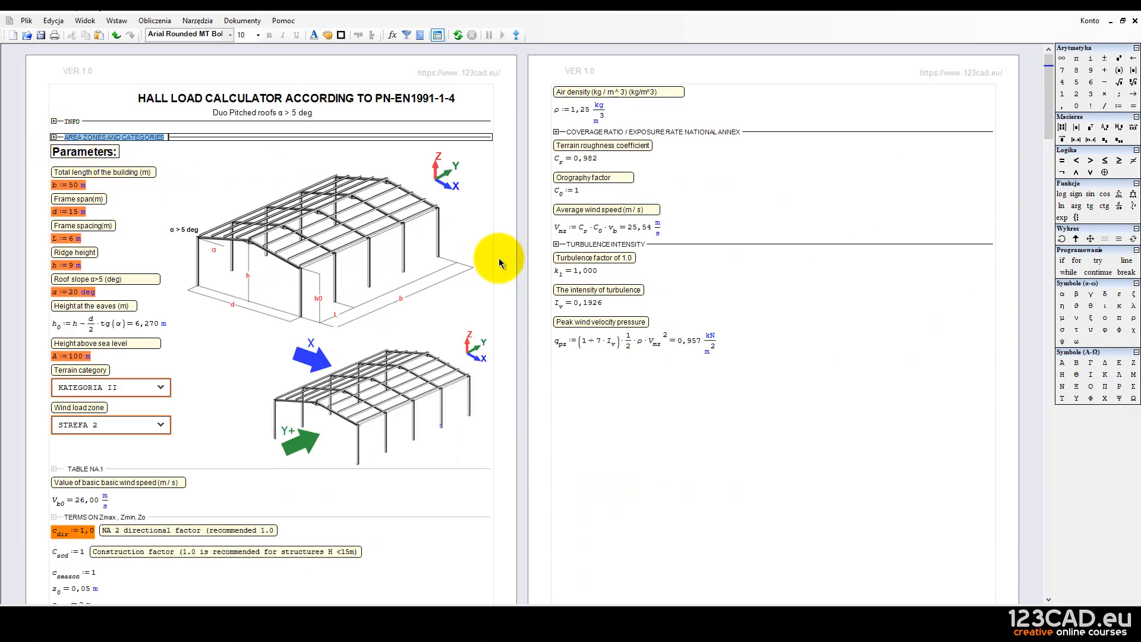
click(502, 237)
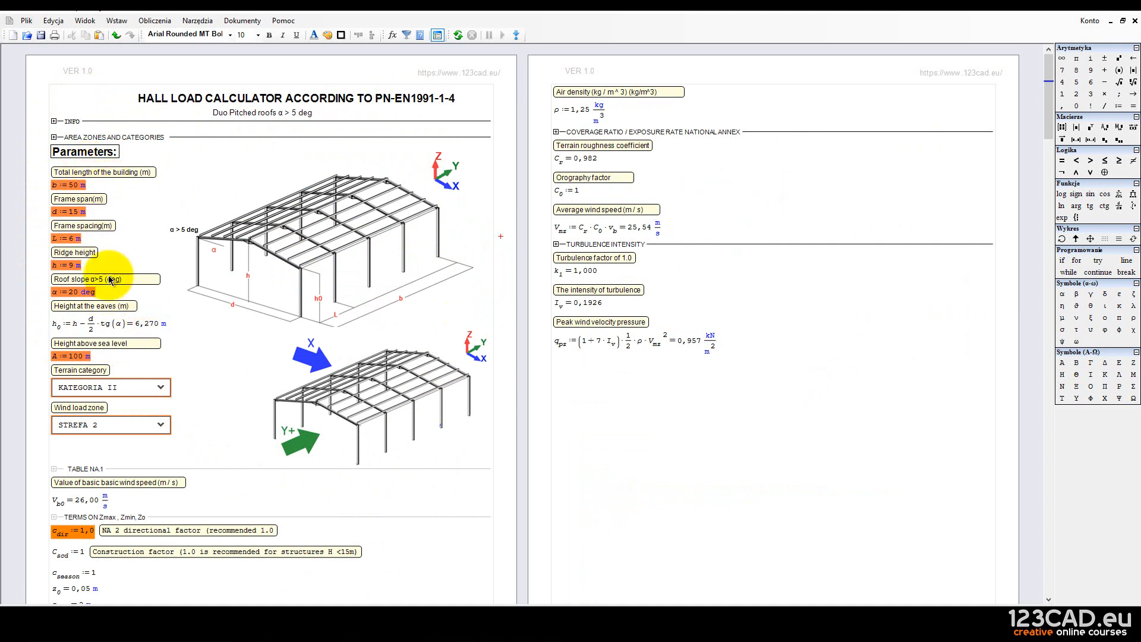
mouse_move(95, 328)
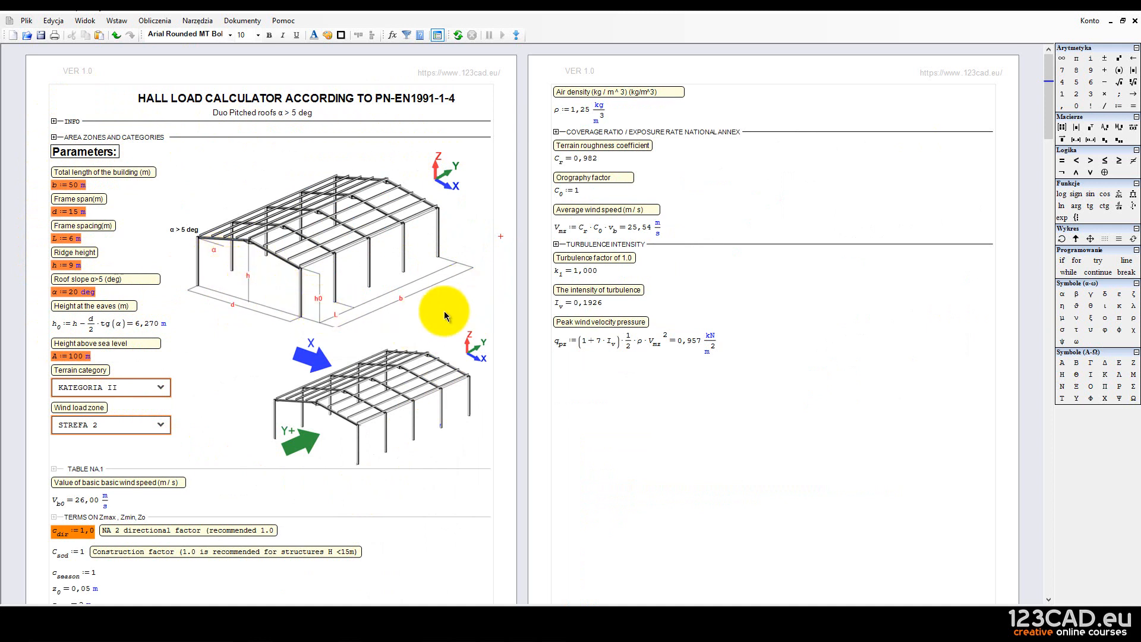
scroll(444, 312, down, 1)
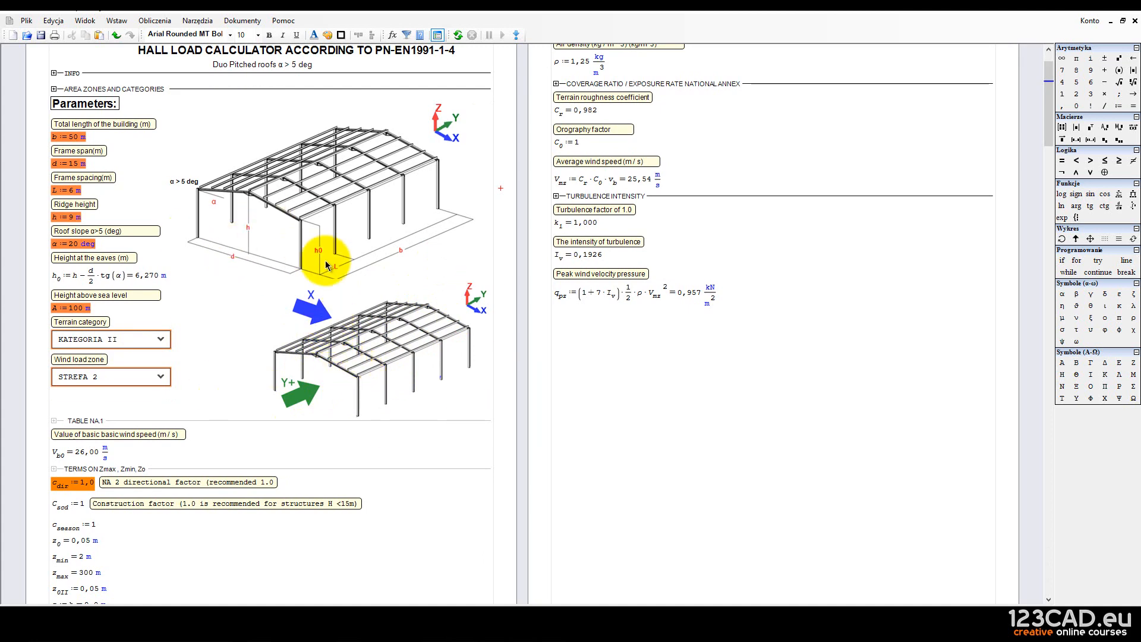
scroll(326, 260, up, 1)
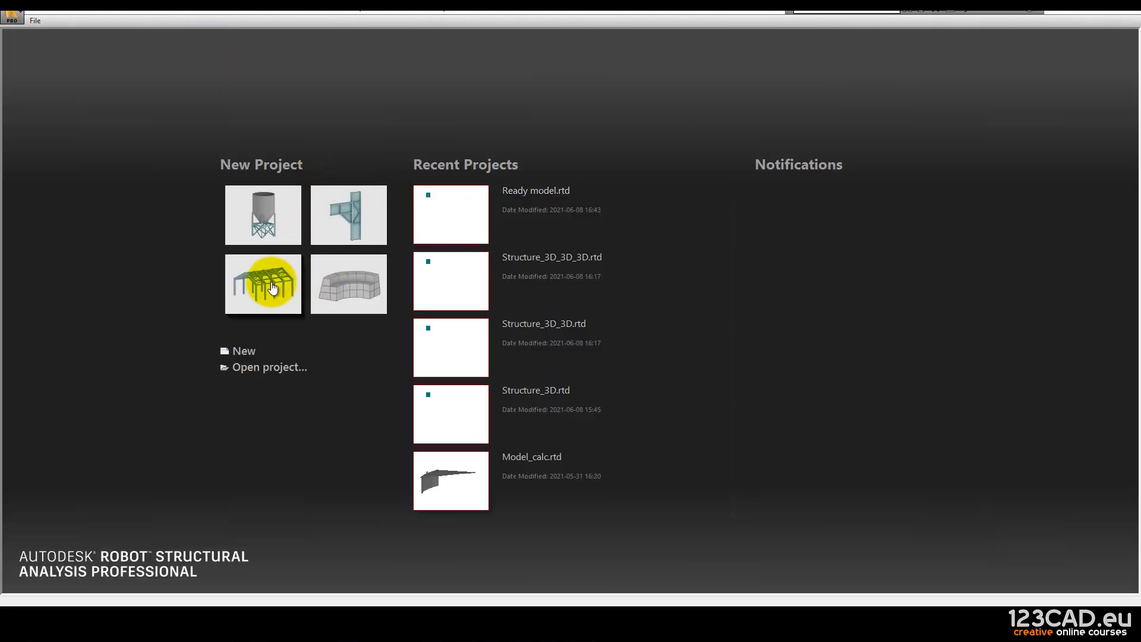
Start a new frame project and launch the Frame Generator from Add-Ins.
click(271, 284)
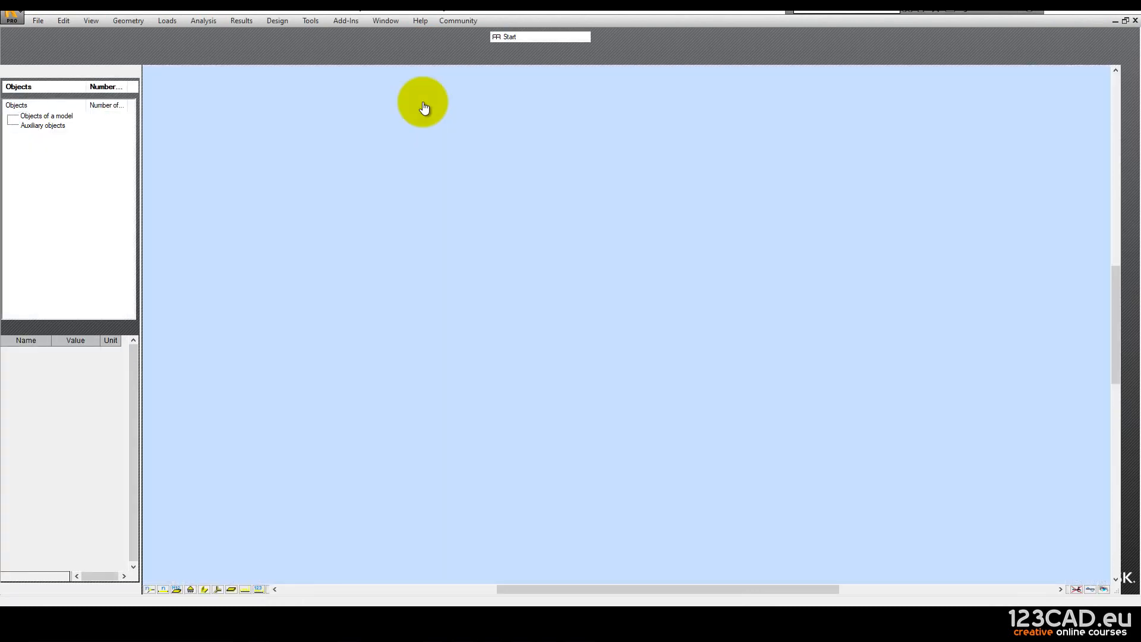
click(386, 21)
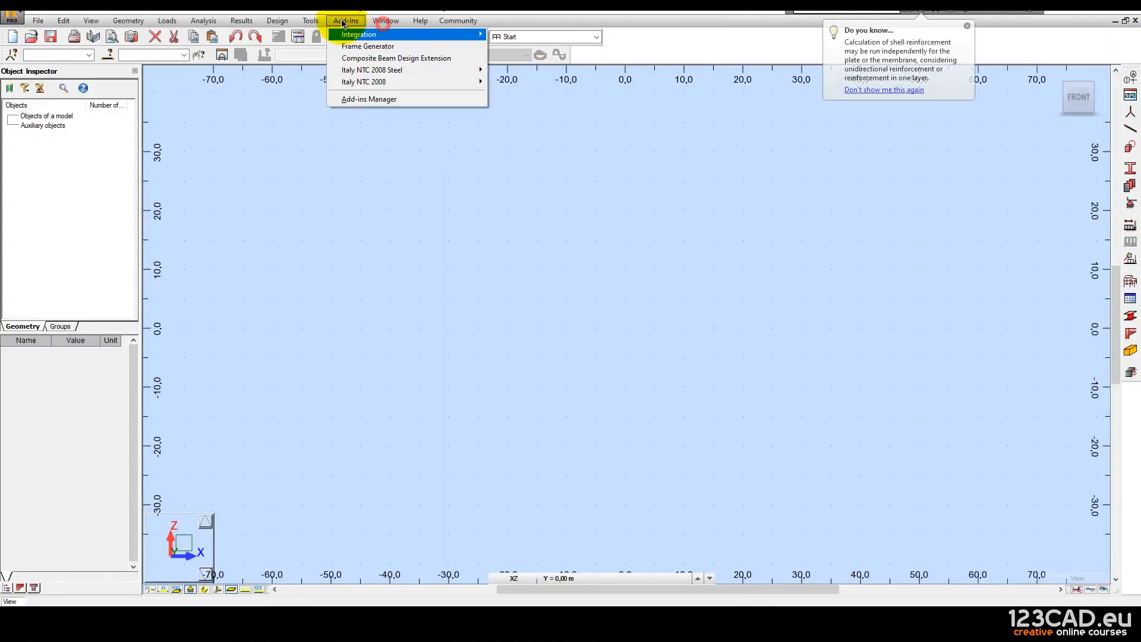
mouse_move(345, 20)
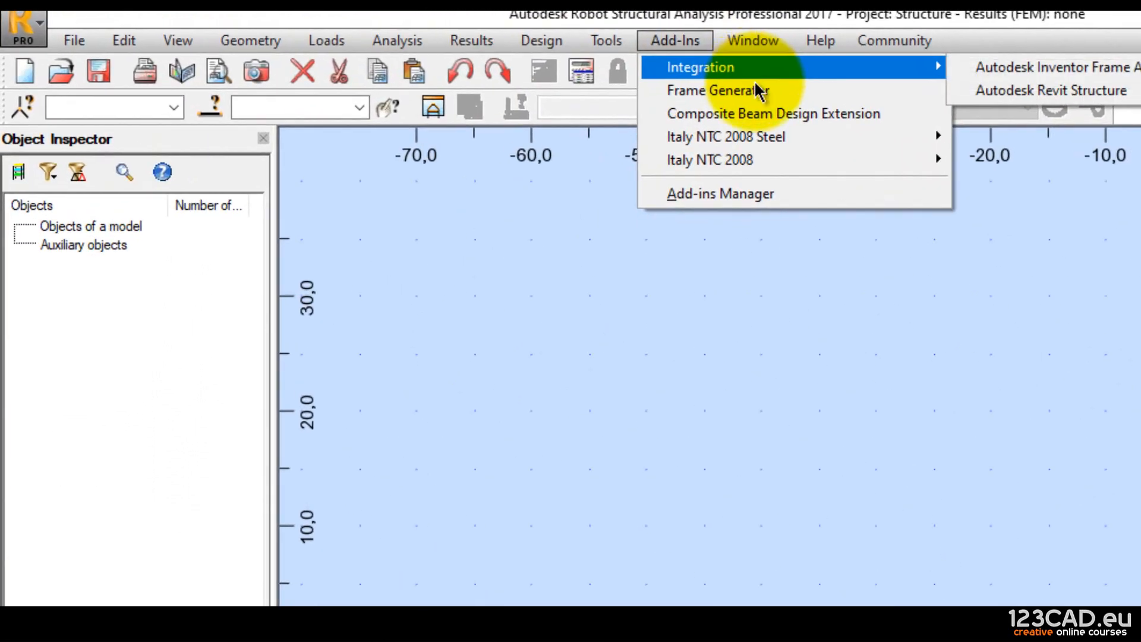
click(759, 94)
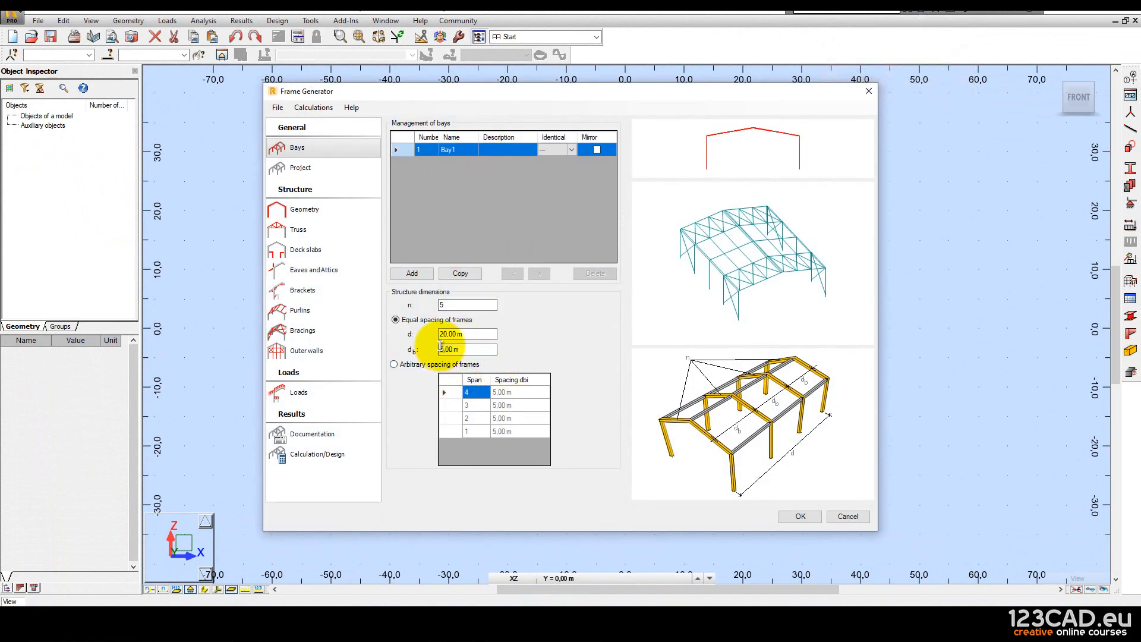
Set the bays to n = 6 frames over d = 20.00 m, giving equal 4.00 m spacing.
click(306, 172)
click(298, 145)
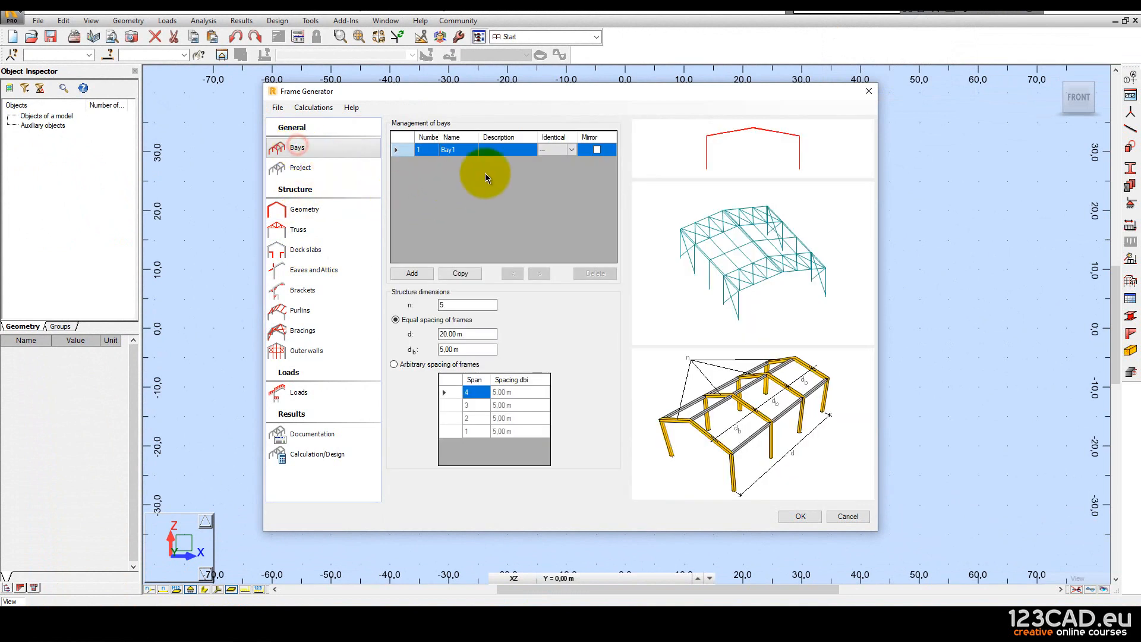
click(454, 305)
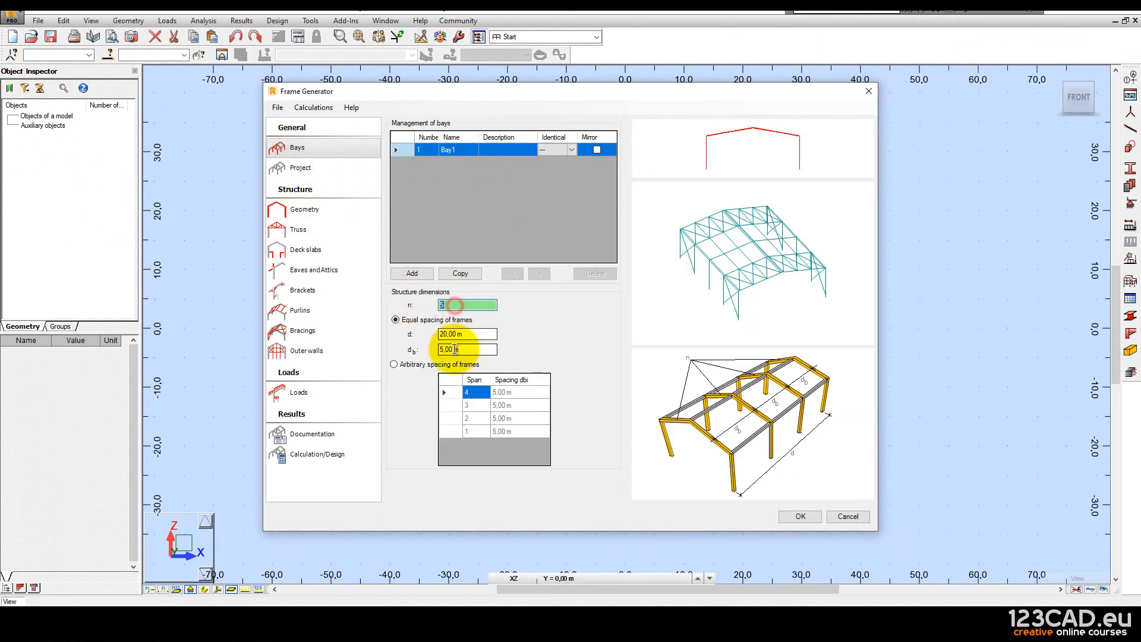
click(478, 350)
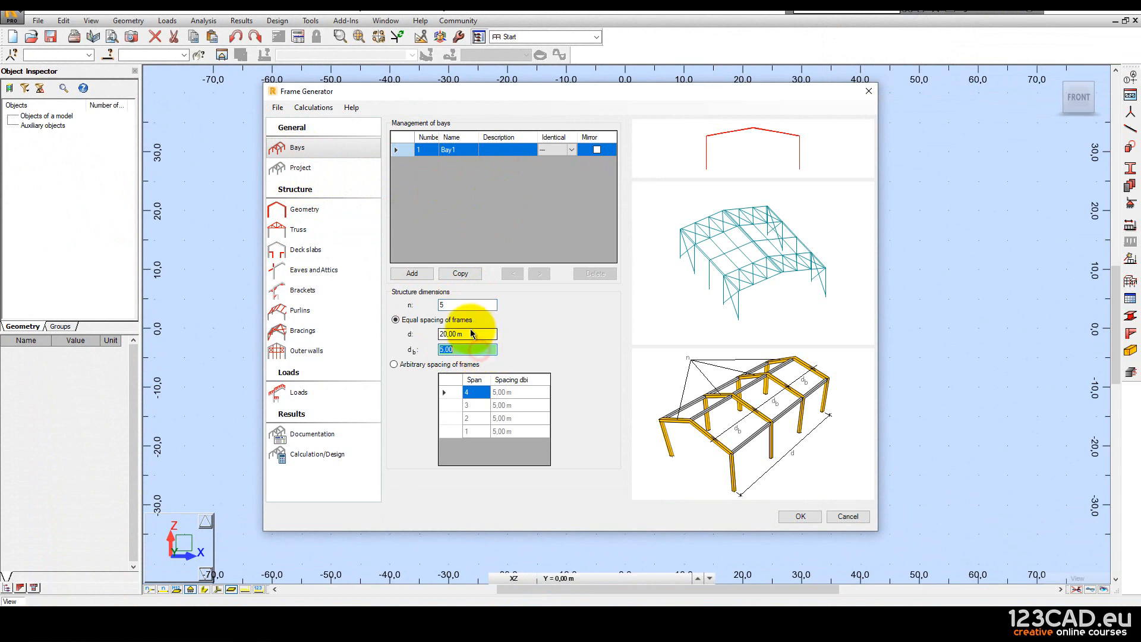
click(455, 305)
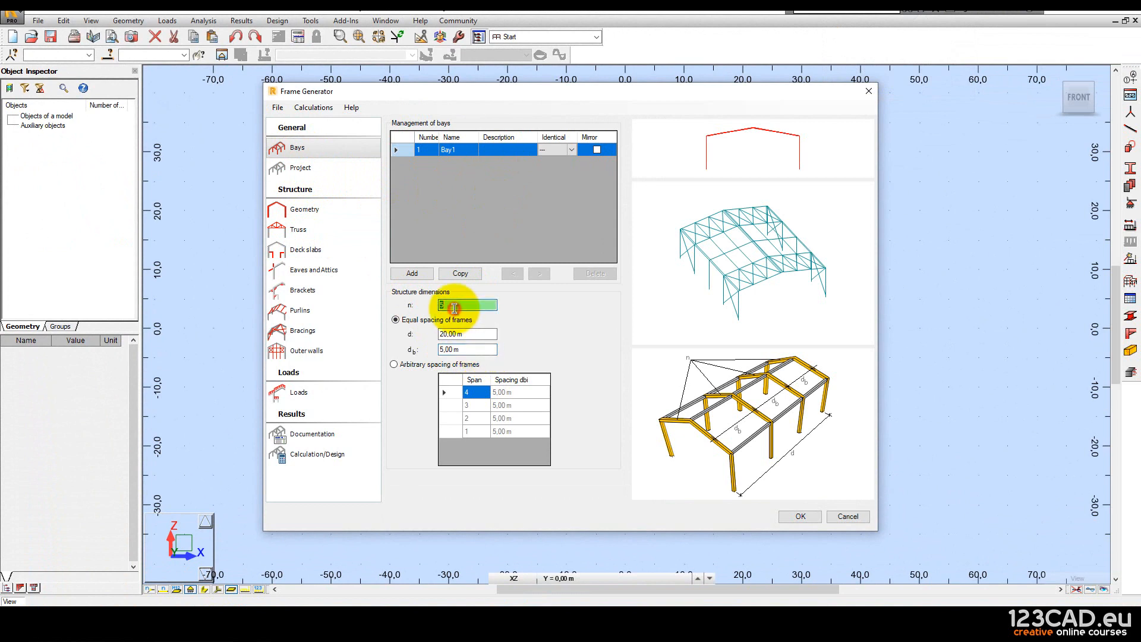
text(6)
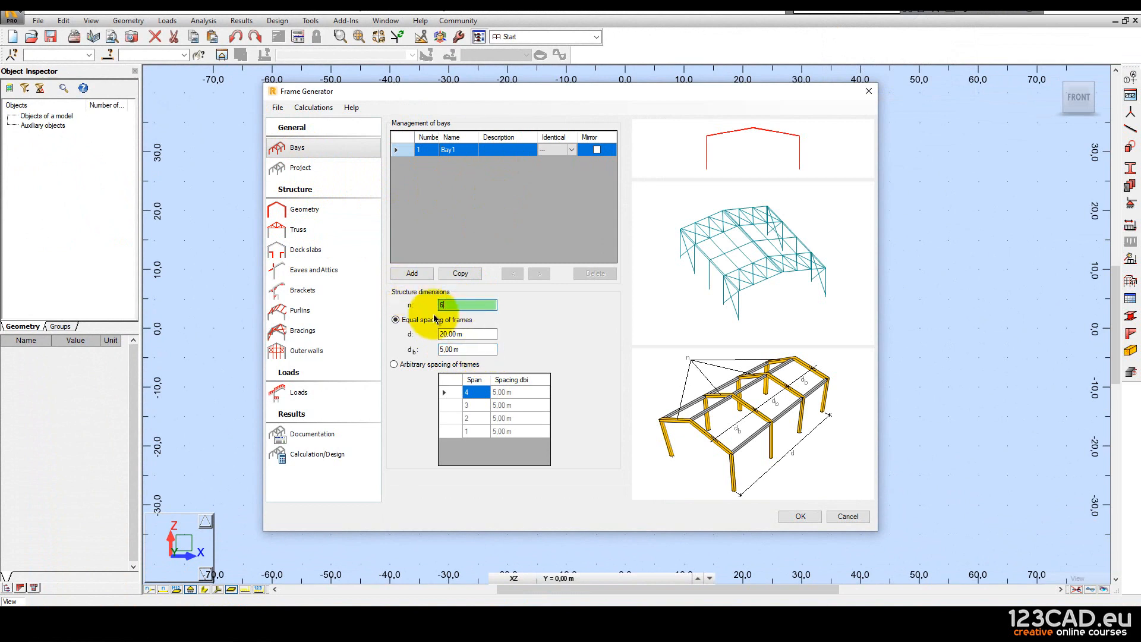
click(480, 335)
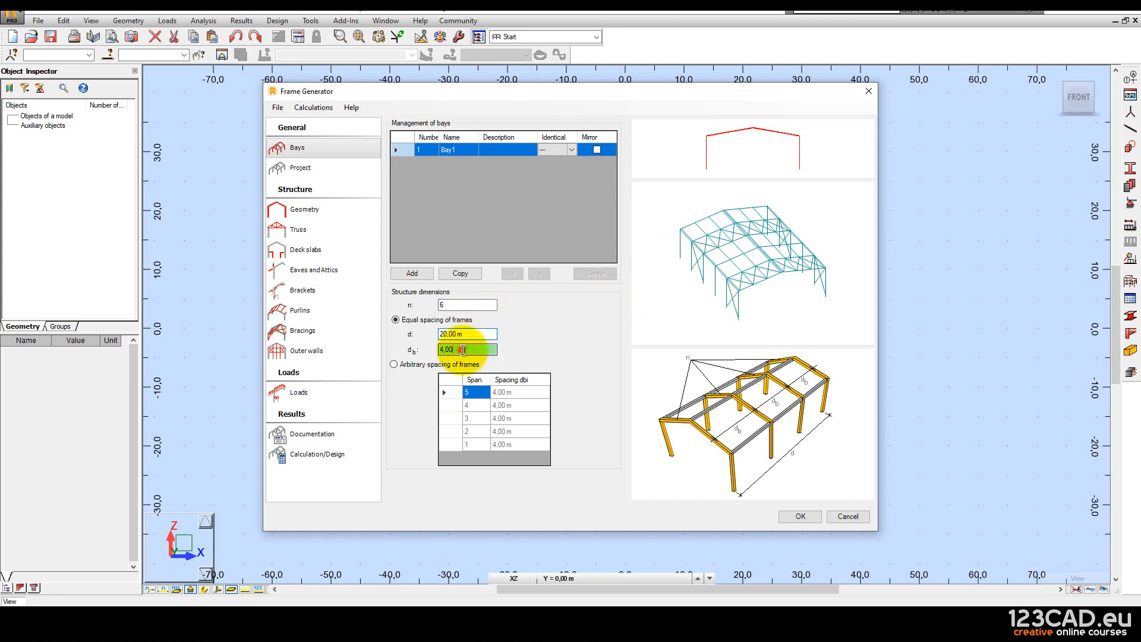
click(467, 350)
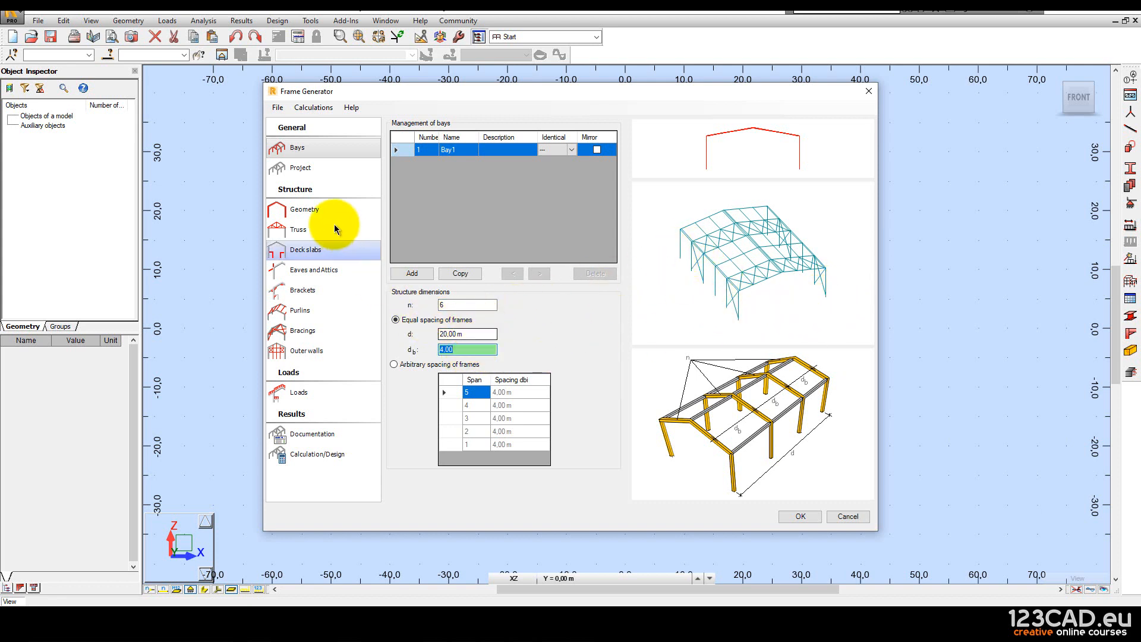
click(301, 211)
Step through the Truss, Deck slabs, Eaves, Brackets and Purlins pages to Bracings.
click(303, 238)
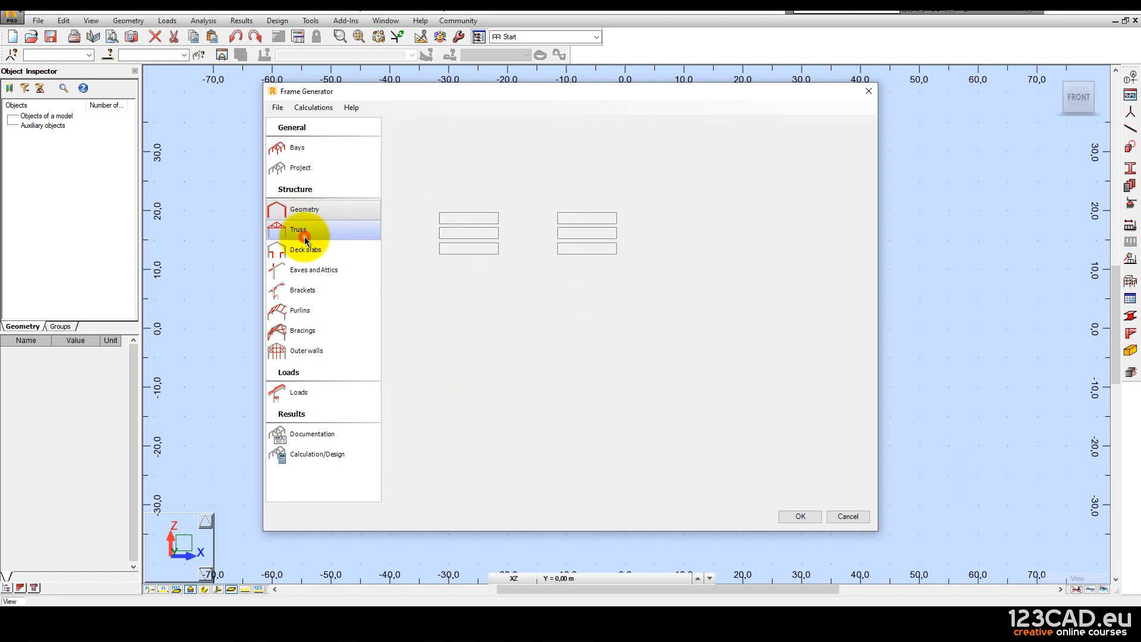
click(299, 253)
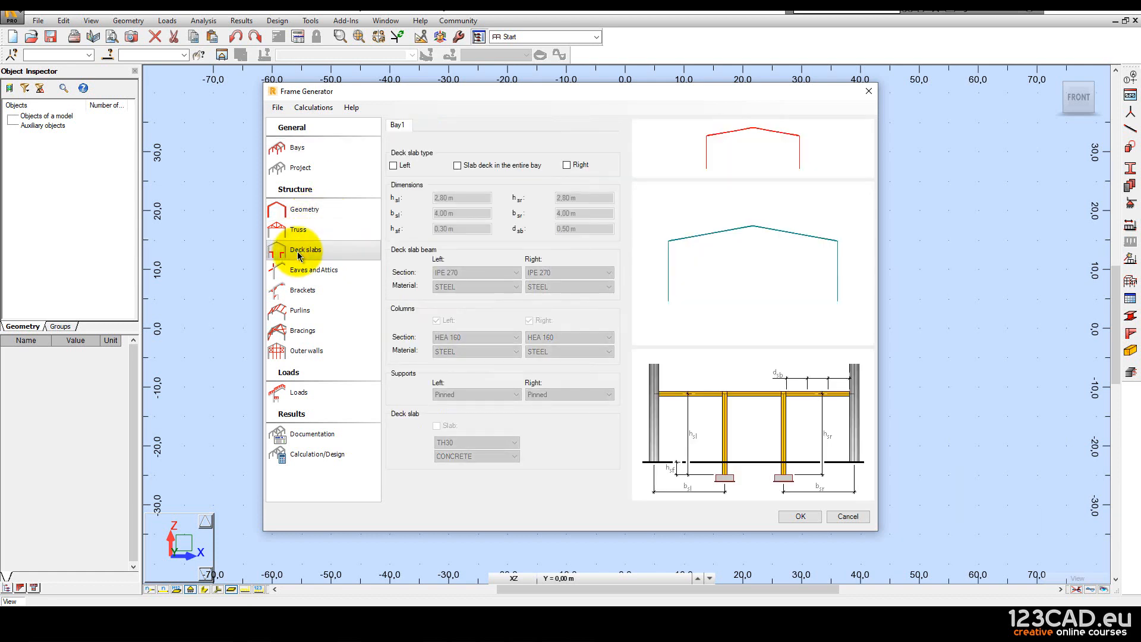
click(304, 270)
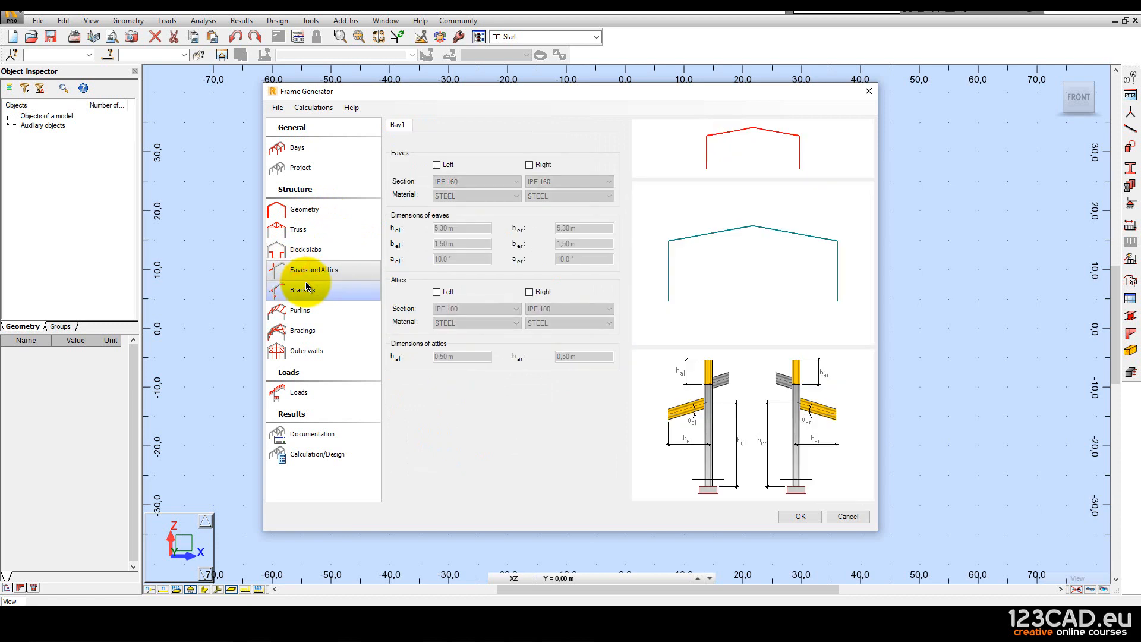
click(308, 293)
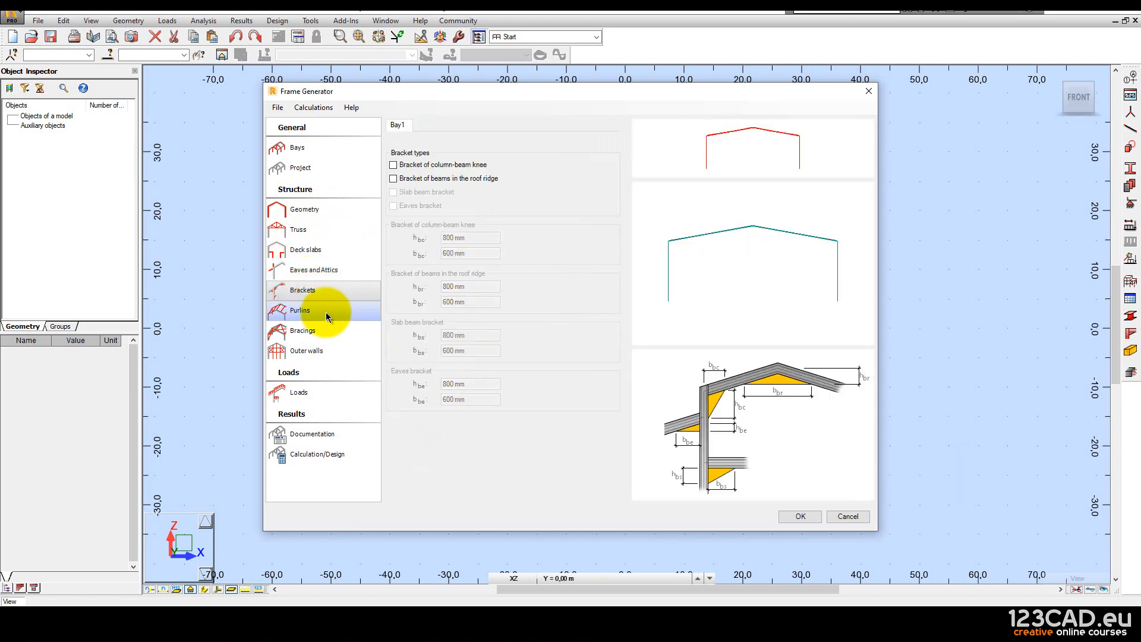
click(317, 311)
click(302, 330)
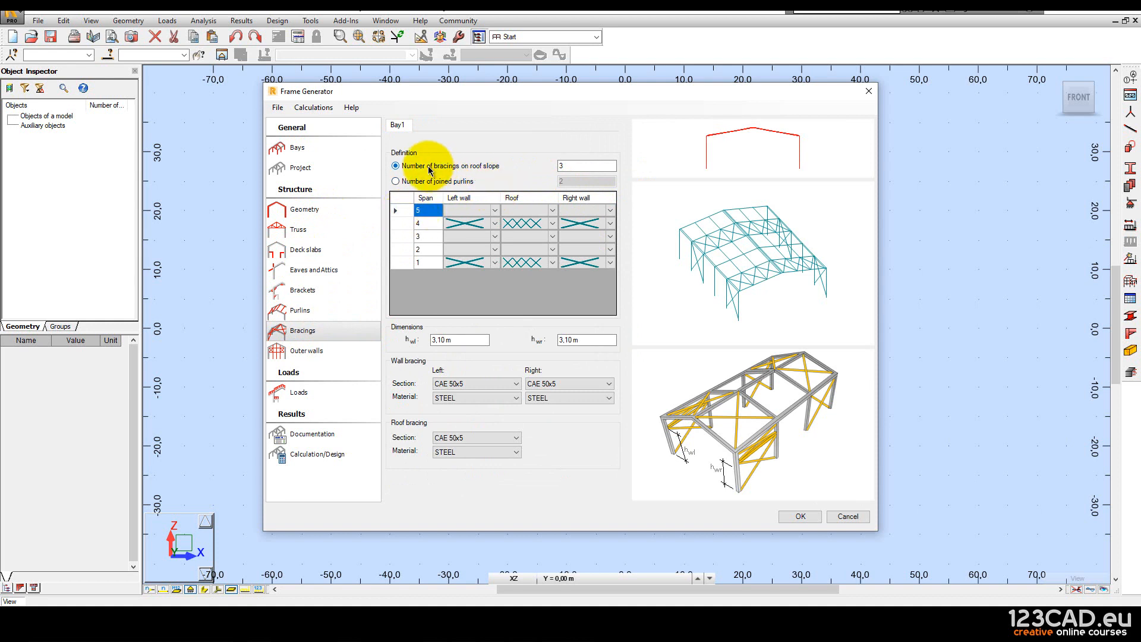
Clear the left wall, right wall and roof bracing for span 4.
click(475, 223)
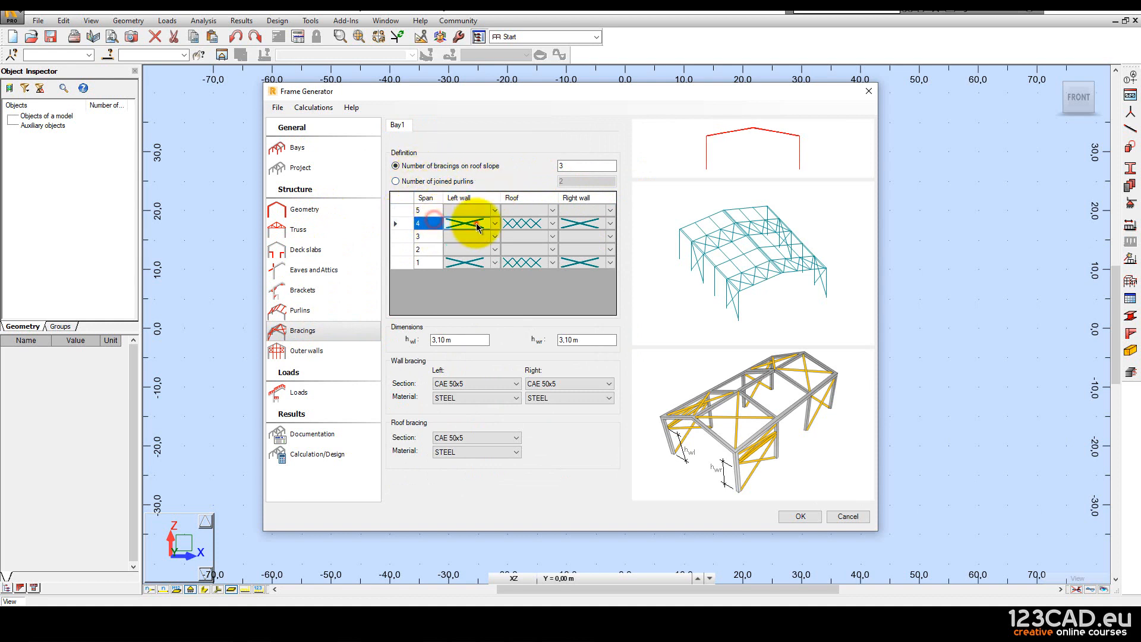
click(494, 224)
click(476, 235)
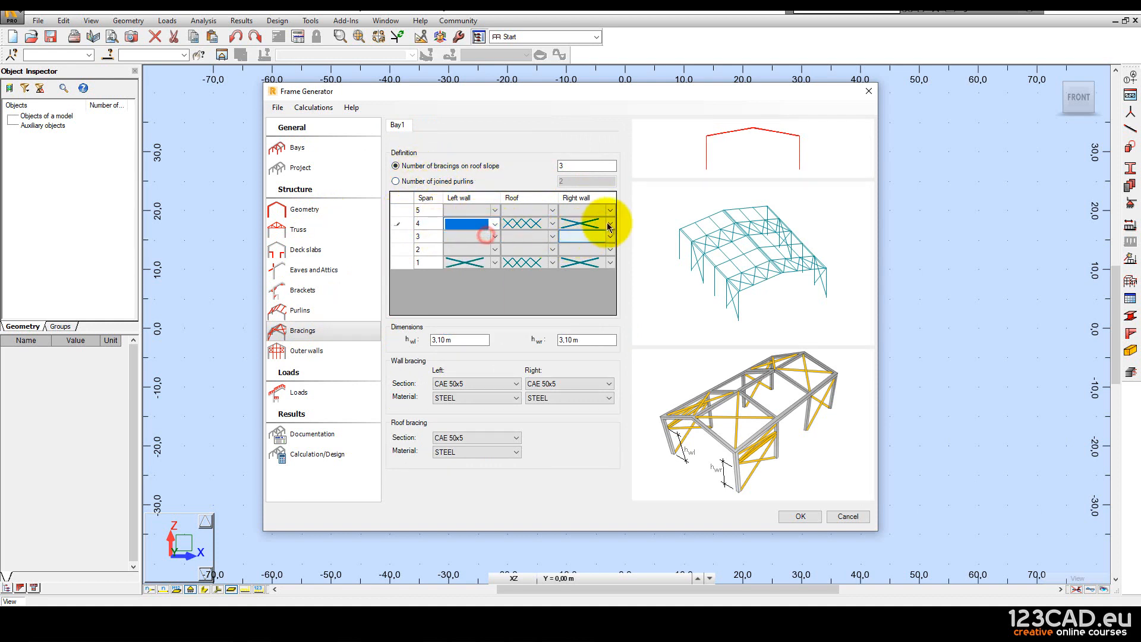
click(610, 224)
click(589, 242)
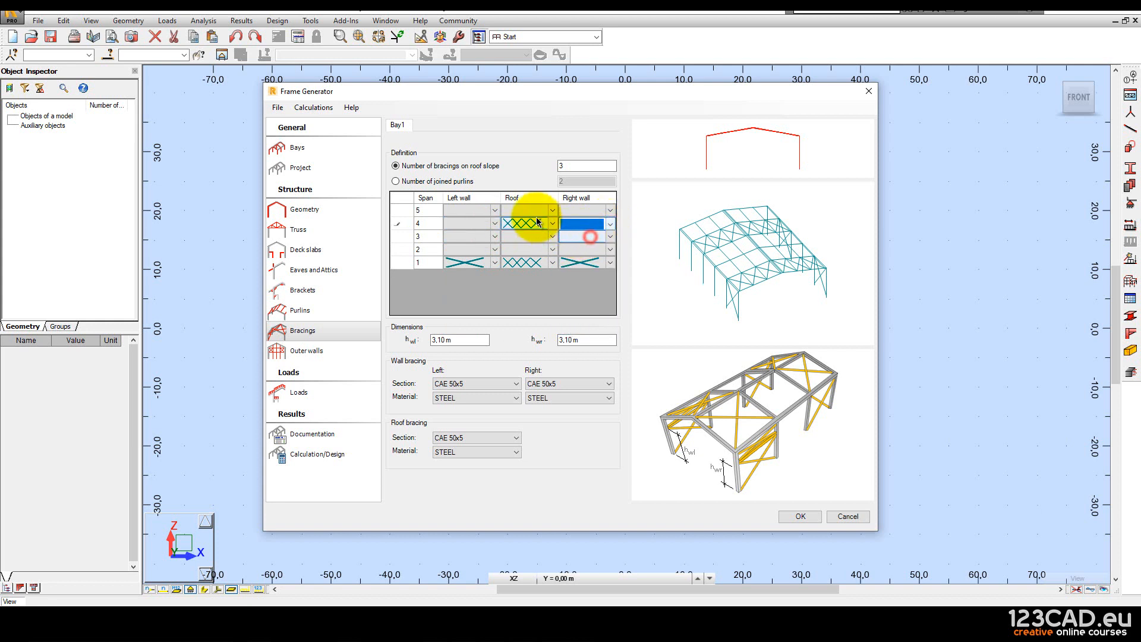
click(552, 224)
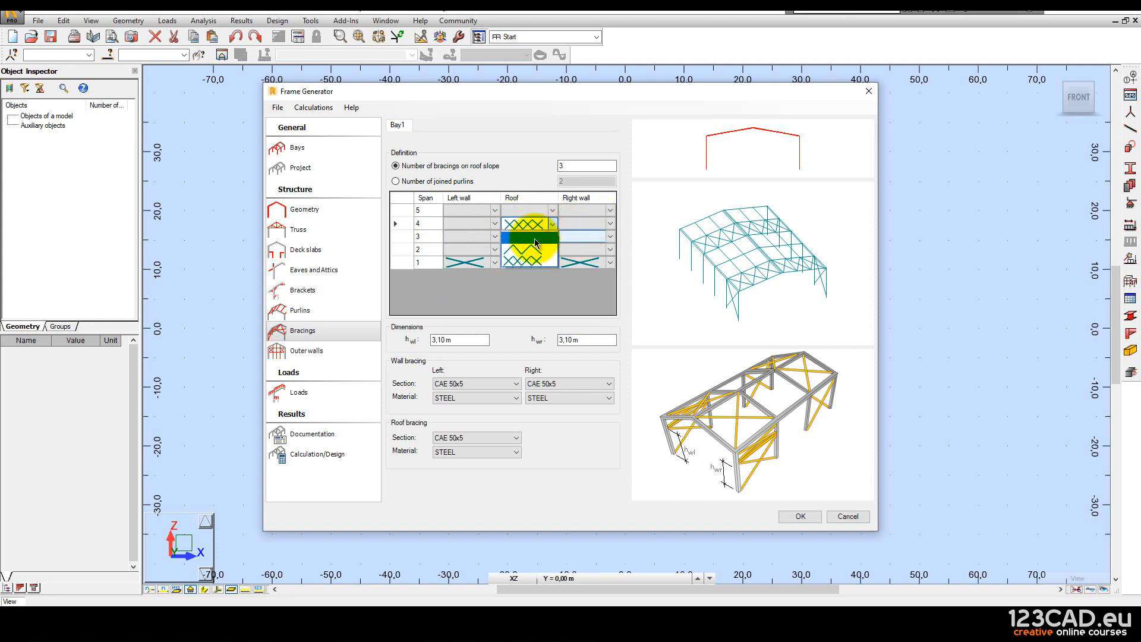
click(529, 239)
Clear the left wall, roof and right wall bracing for span 1.
click(493, 263)
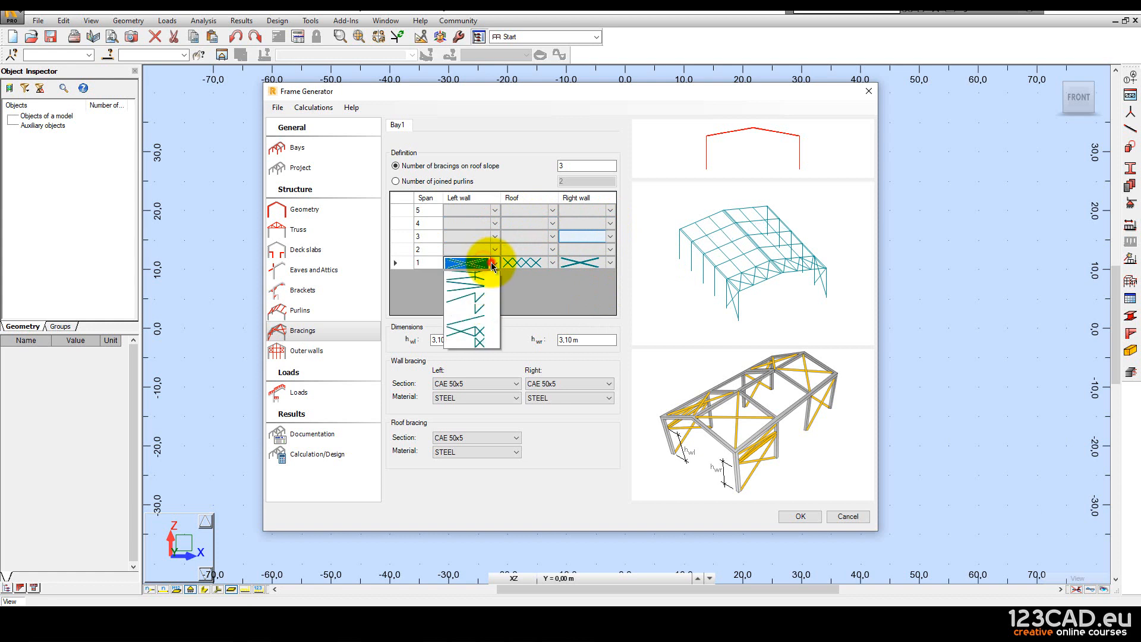
click(466, 275)
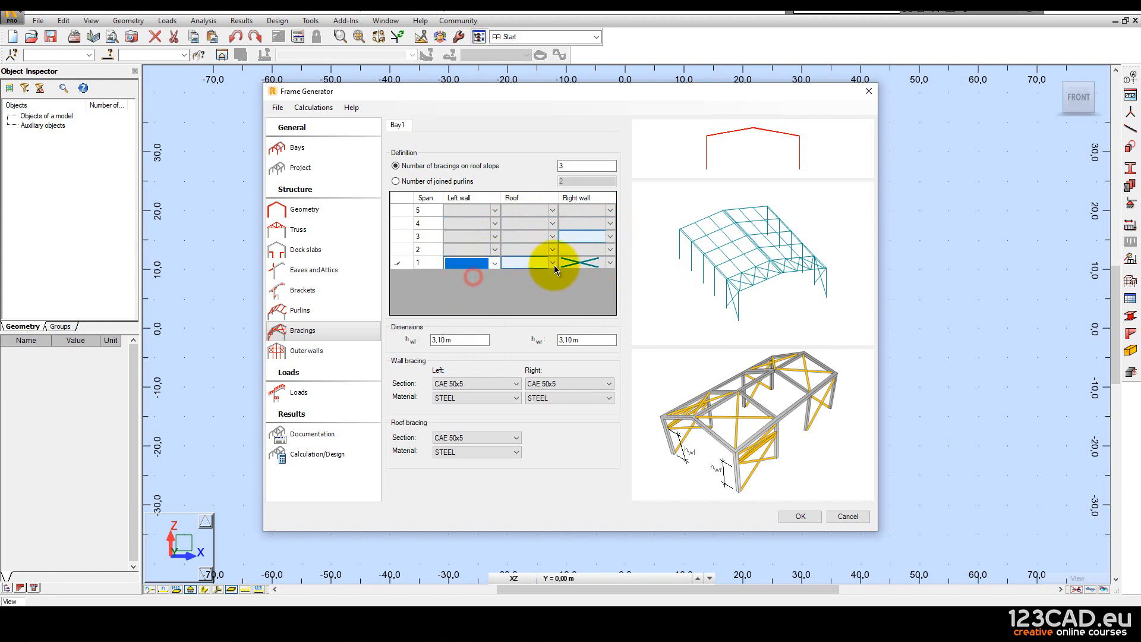
click(552, 262)
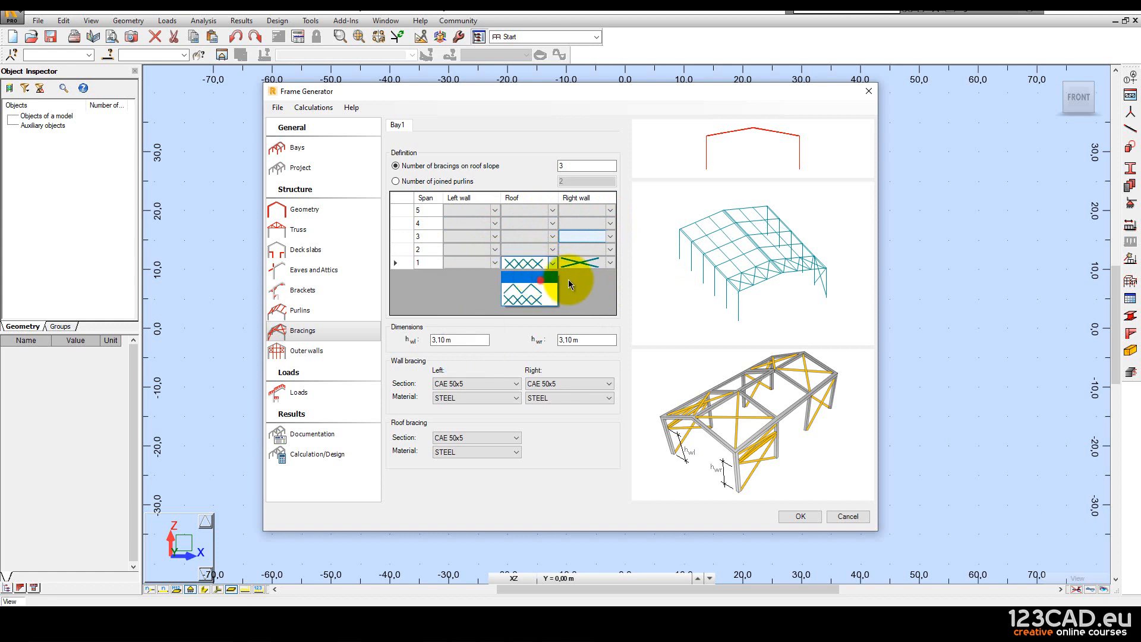
click(567, 275)
click(611, 263)
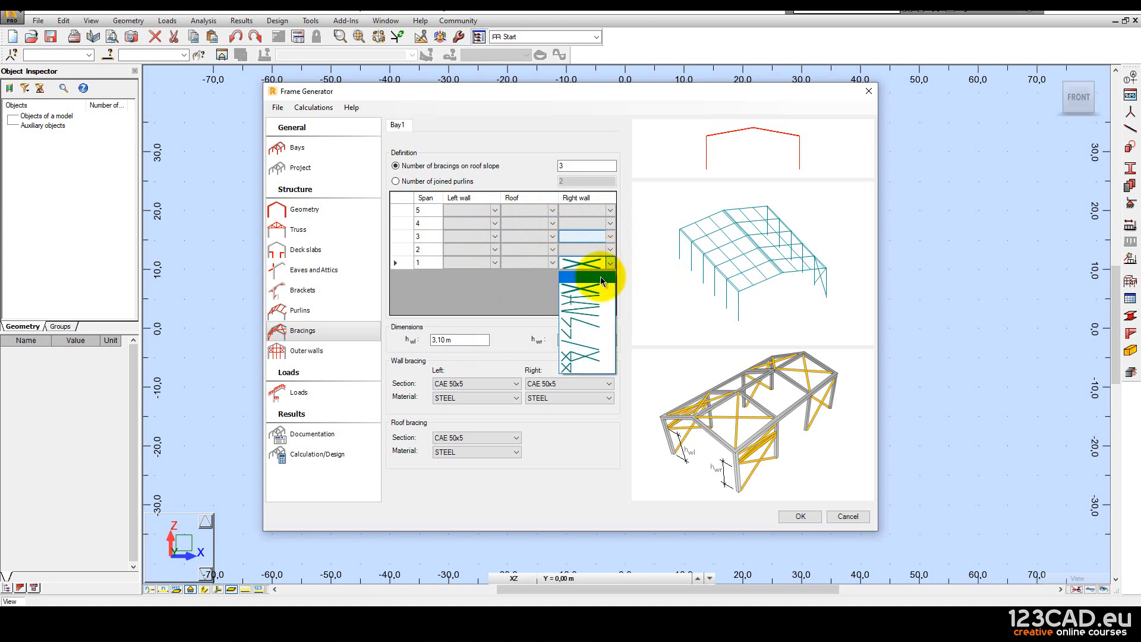
click(600, 276)
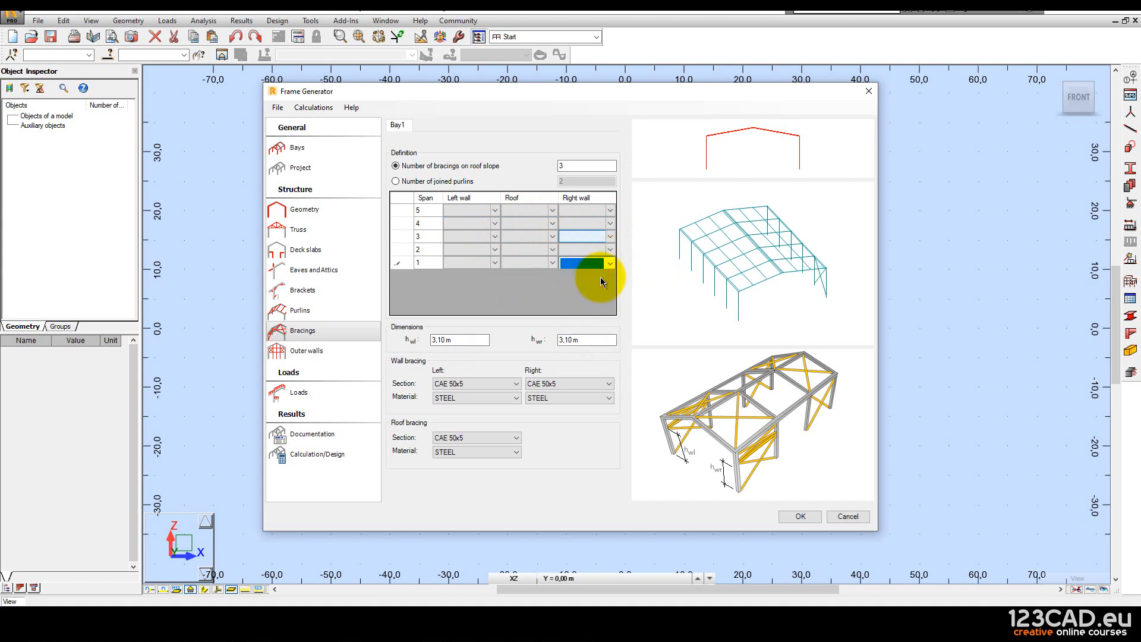
Generate the 79-bar frame model, accepting the node 28 instability warning.
click(291, 352)
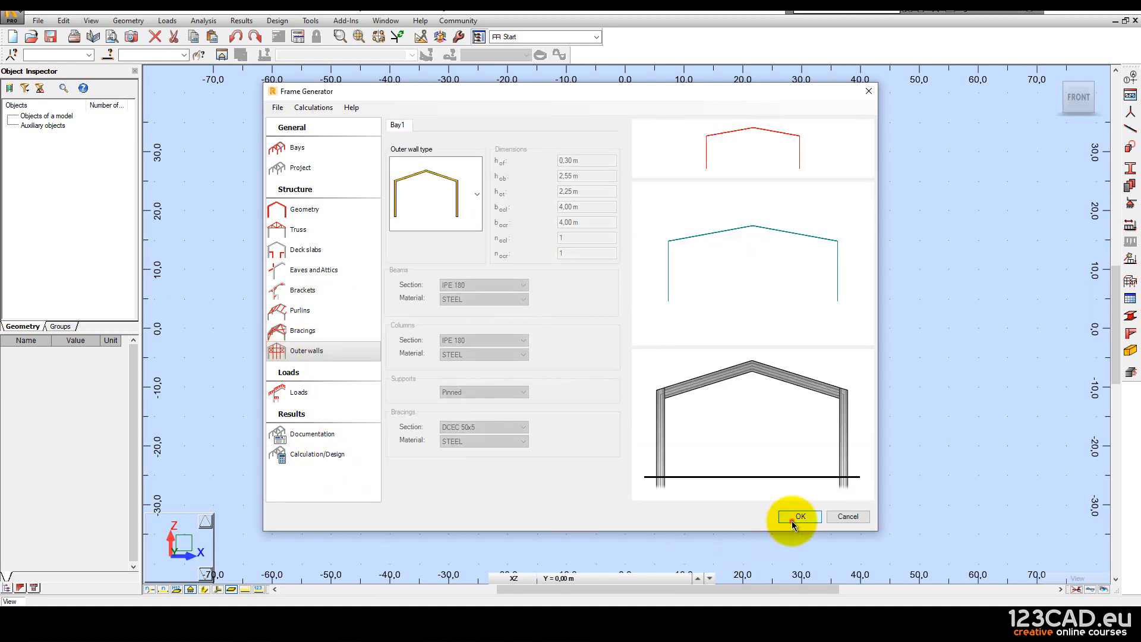
click(792, 520)
click(655, 305)
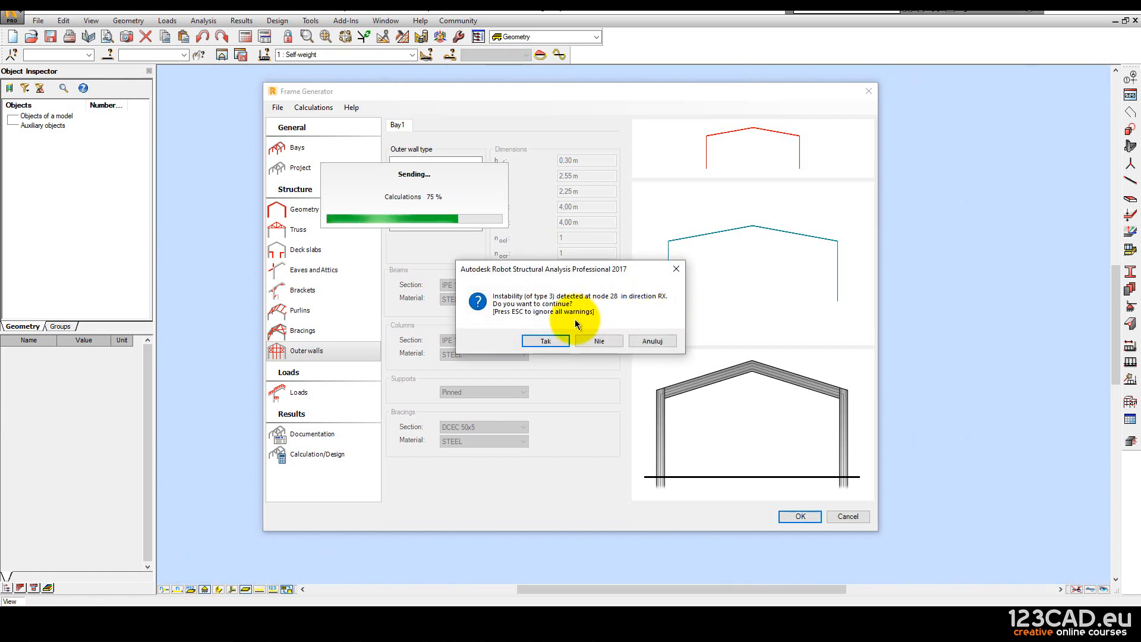
click(558, 339)
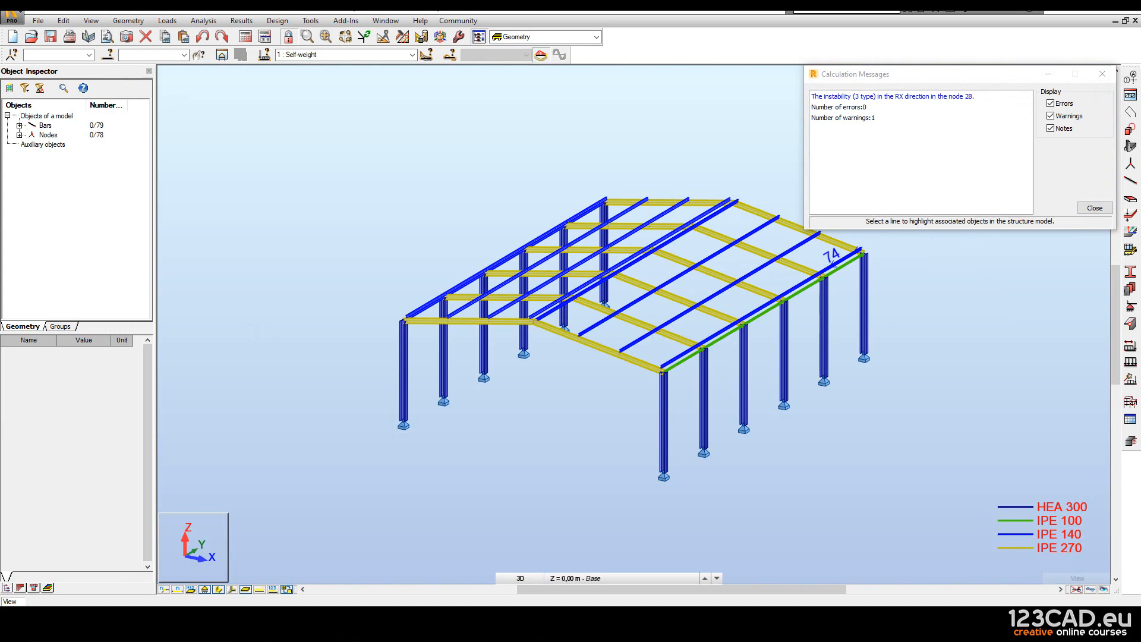
Close Calculation Messages, hide supports, and view the 3D frame with its HEA/IPE cross-sections.
click(1095, 207)
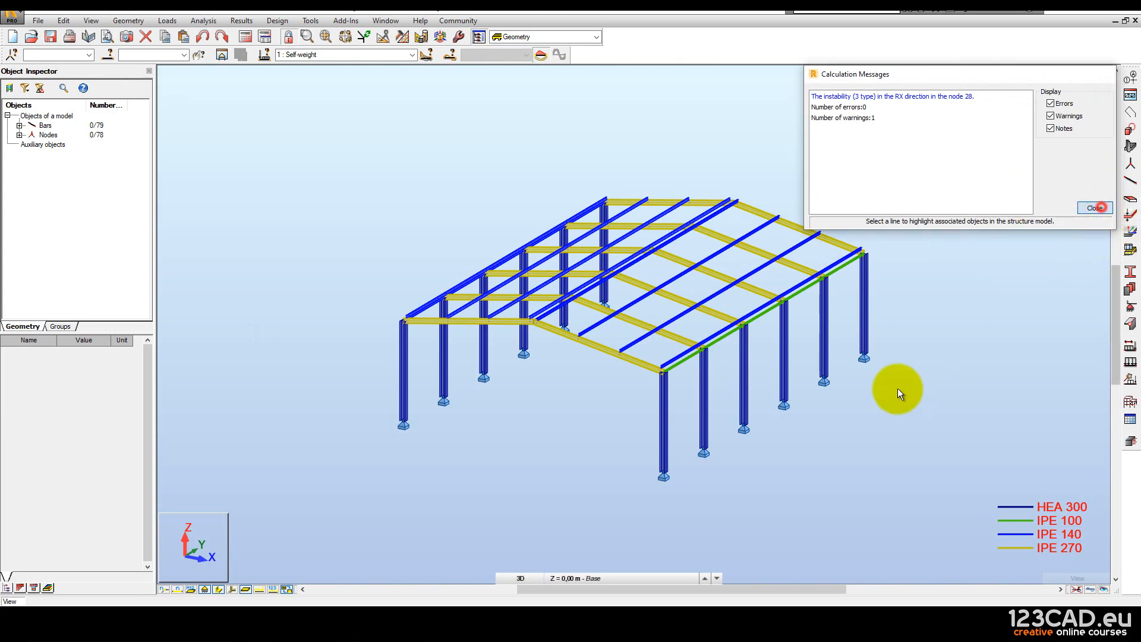
click(204, 590)
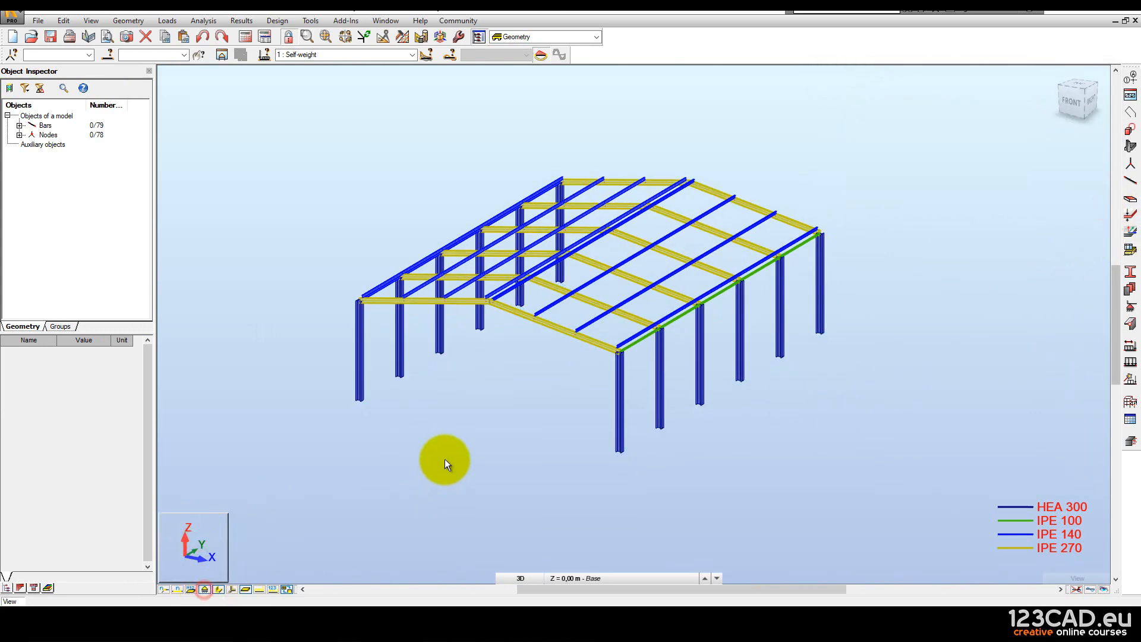
scroll(445, 461, up, 2)
drag(477, 433, 467, 445)
scroll(440, 419, down, 2)
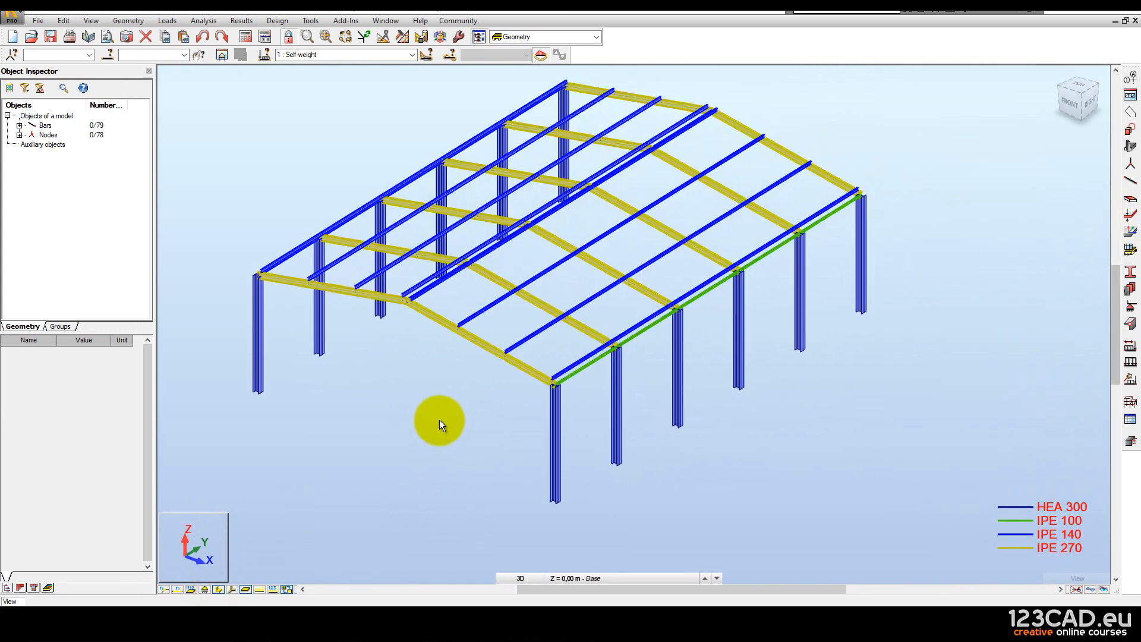
click(218, 588)
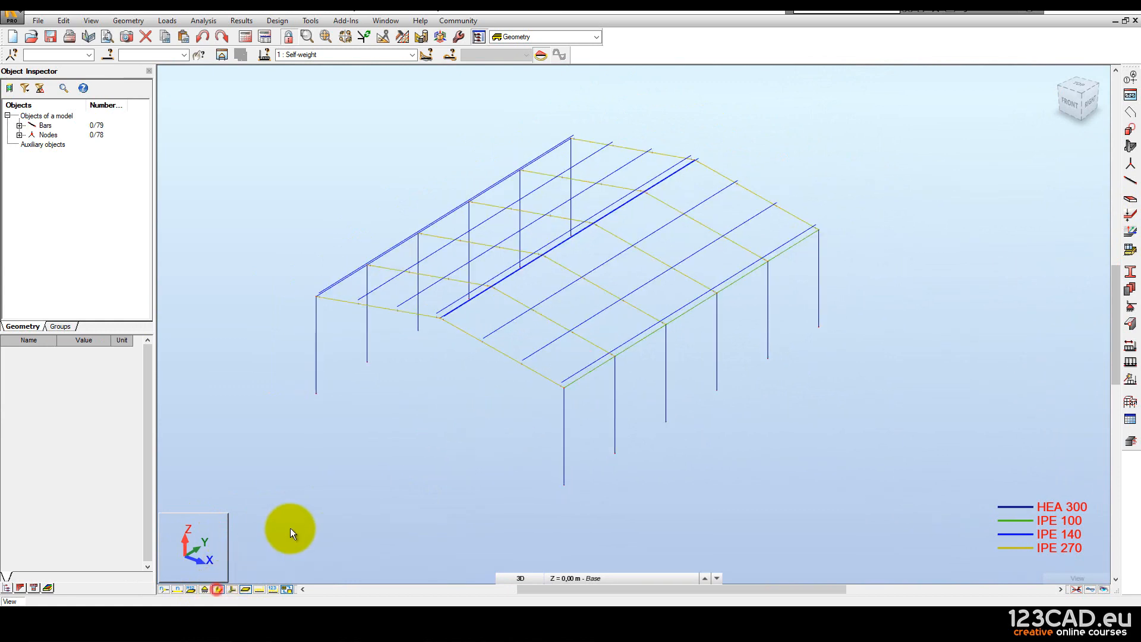
click(218, 588)
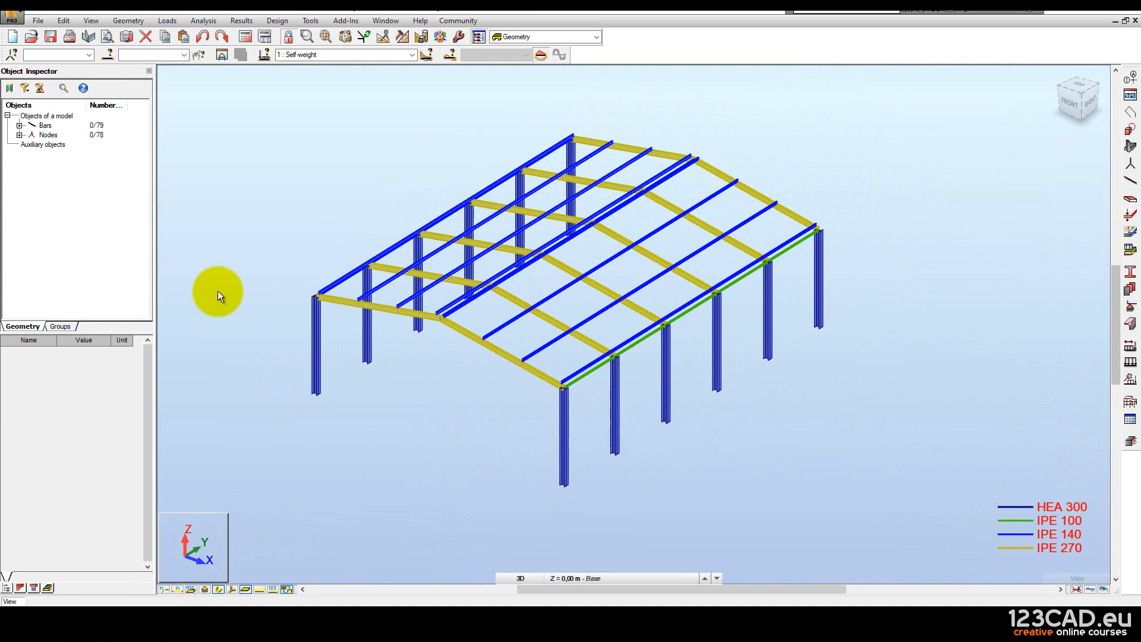
Start a new Paint image without saving and paste the Robot model screenshot.
click(499, 576)
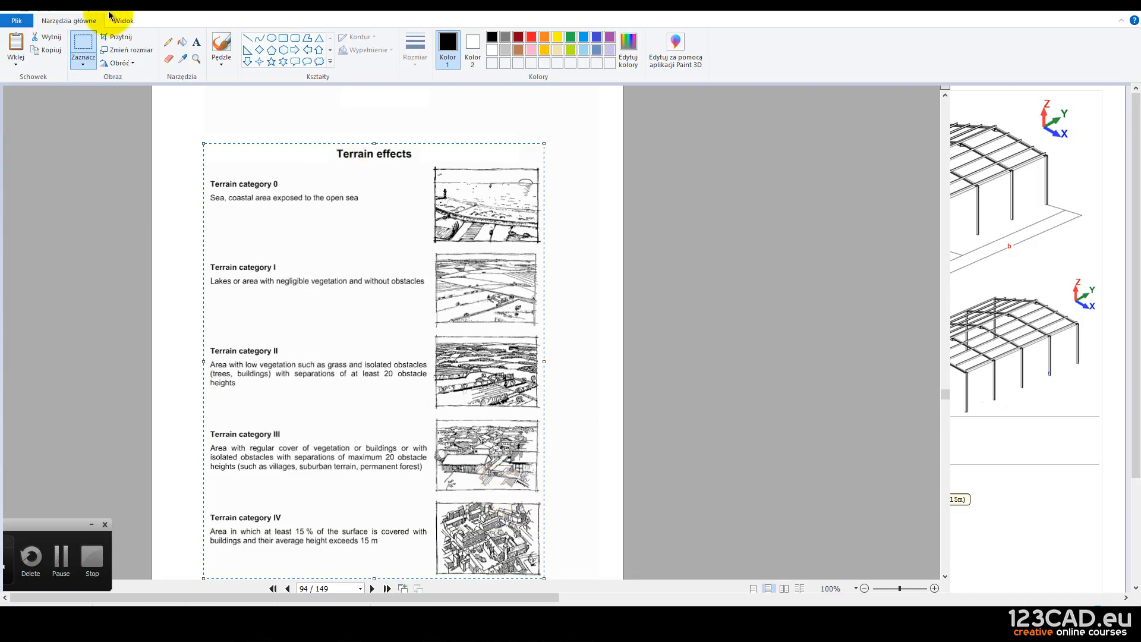
click(16, 20)
click(119, 81)
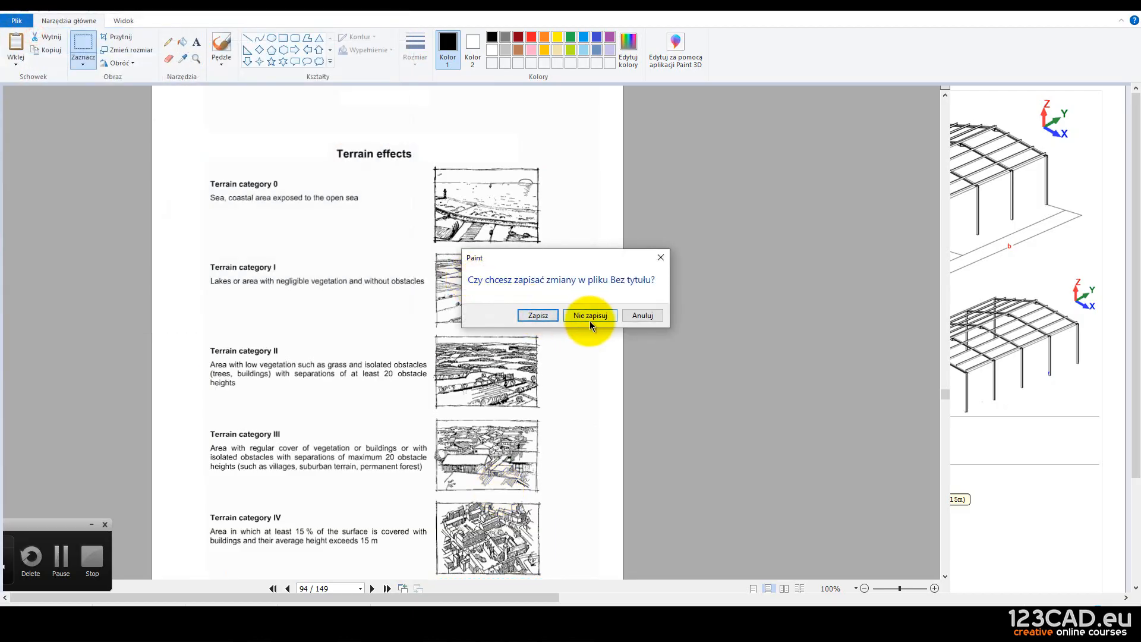
click(589, 315)
key(ctrl+v)
drag(586, 309, 550, 220)
Paste a fresh screenshot of the 3D hall frame and shift it up-left to fit.
click(569, 628)
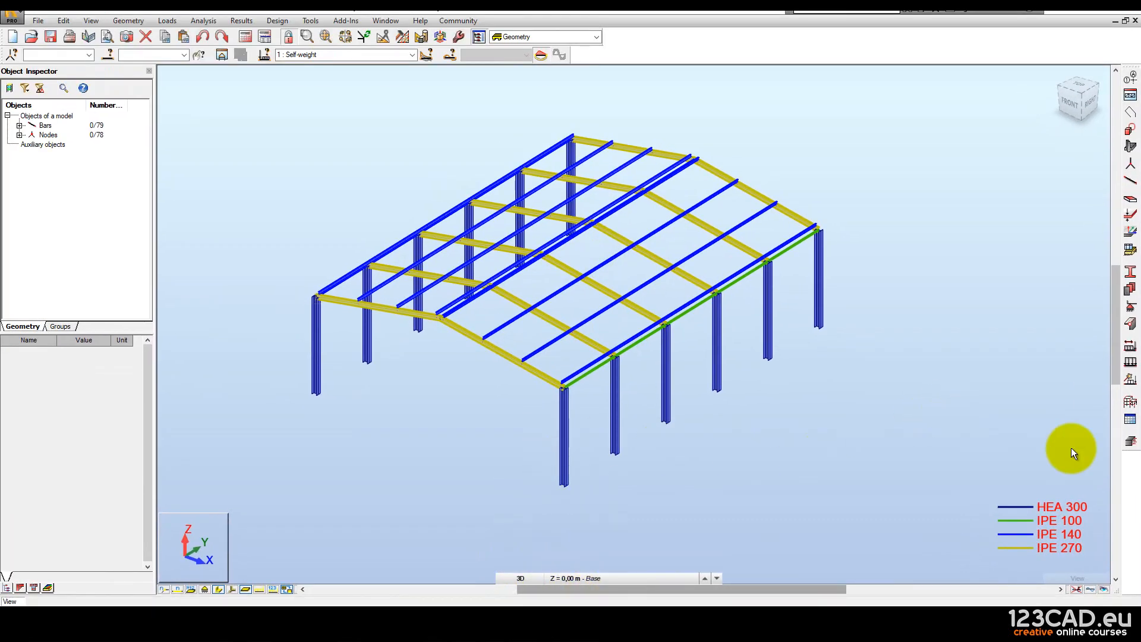
click(662, 618)
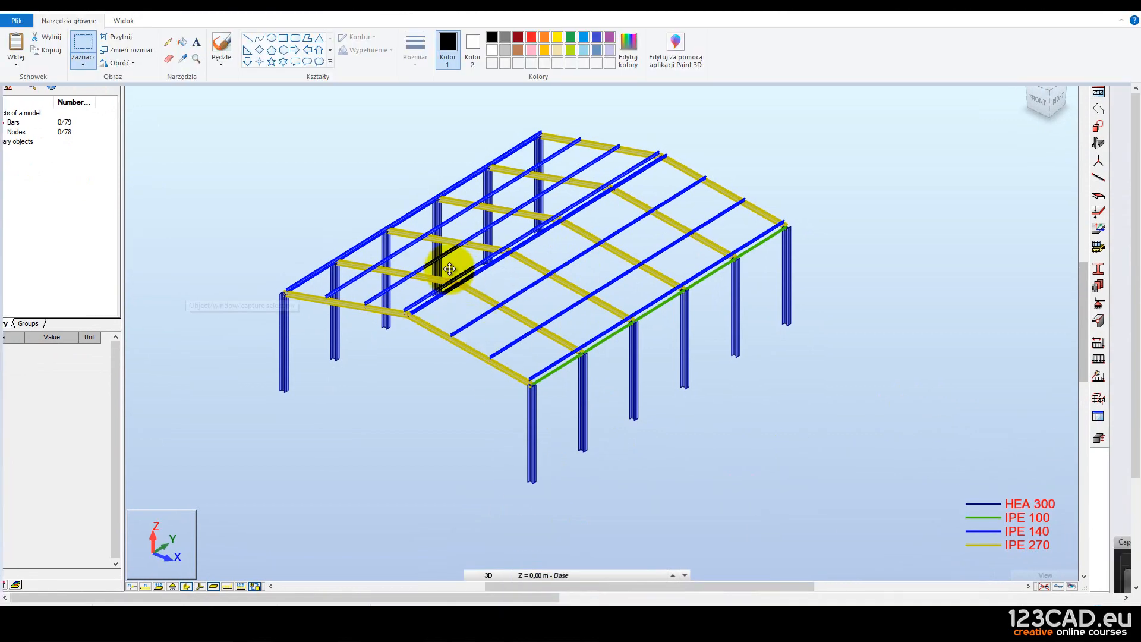
key(ctrl+v)
drag(615, 361, 581, 264)
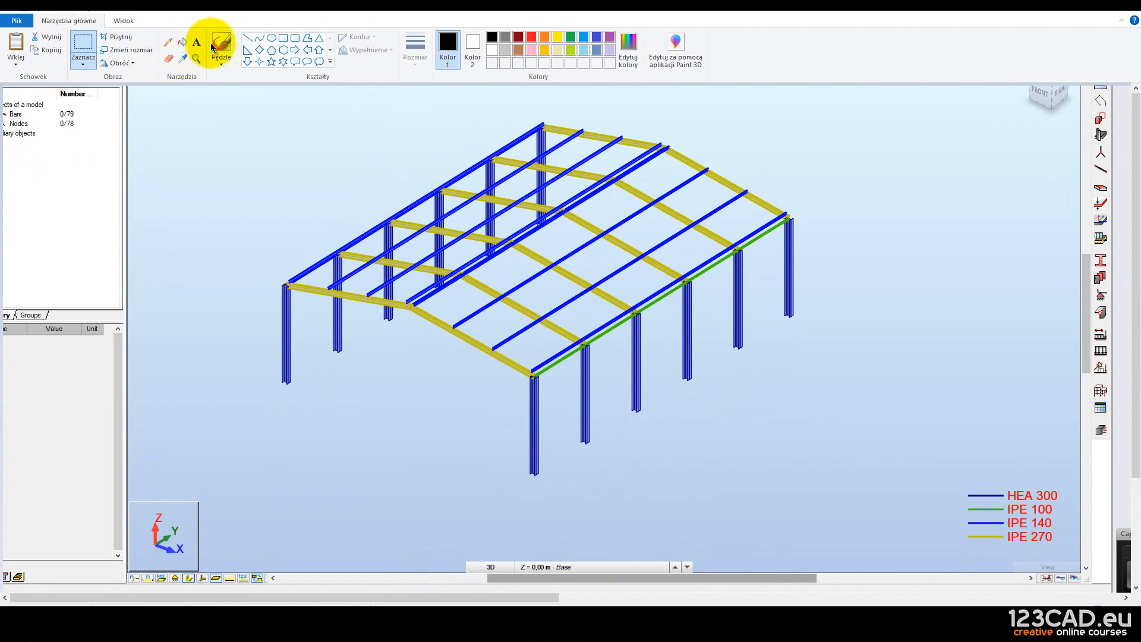
Set a thinnest red line and draw footprint lines from the left and front column bases.
click(248, 38)
drag(285, 381, 240, 411)
click(408, 42)
click(423, 76)
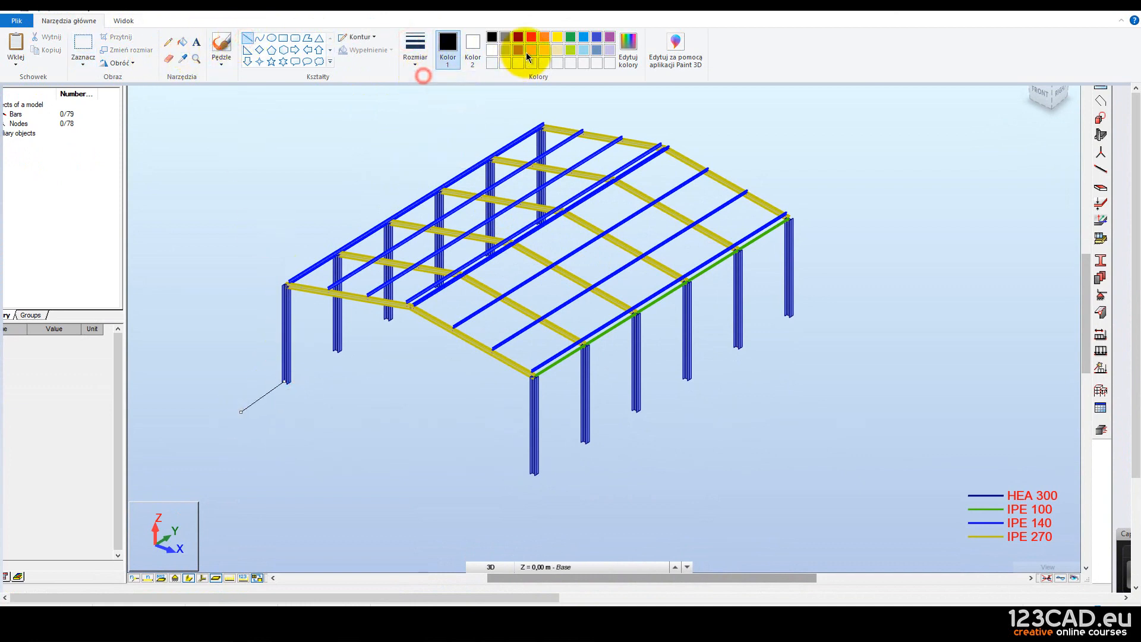
click(532, 37)
drag(532, 472, 481, 516)
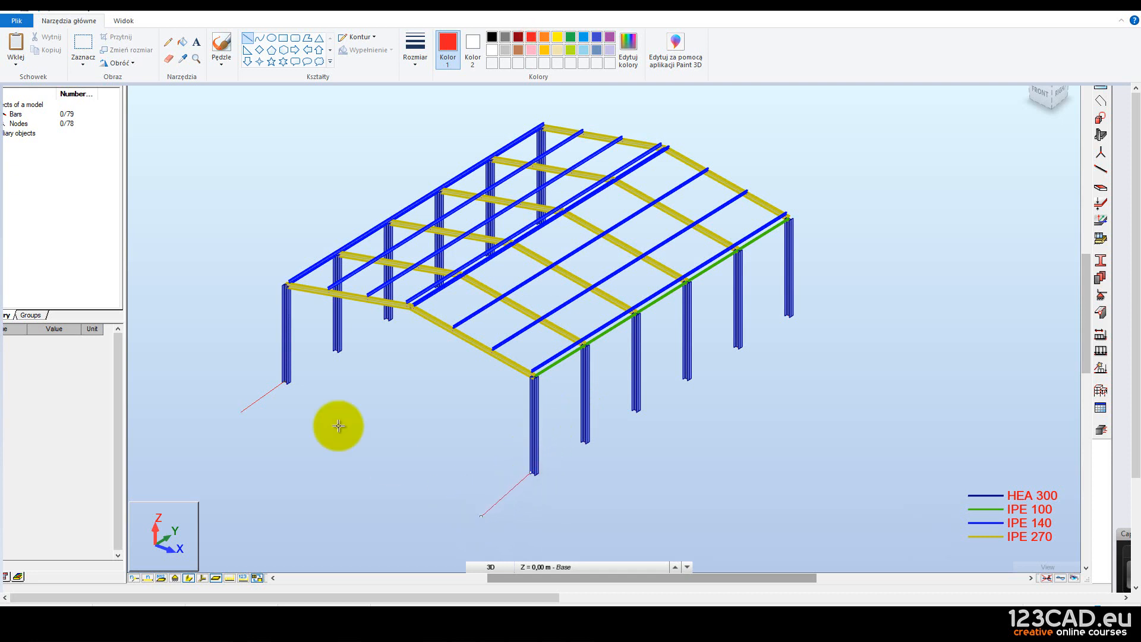
drag(273, 380, 556, 488)
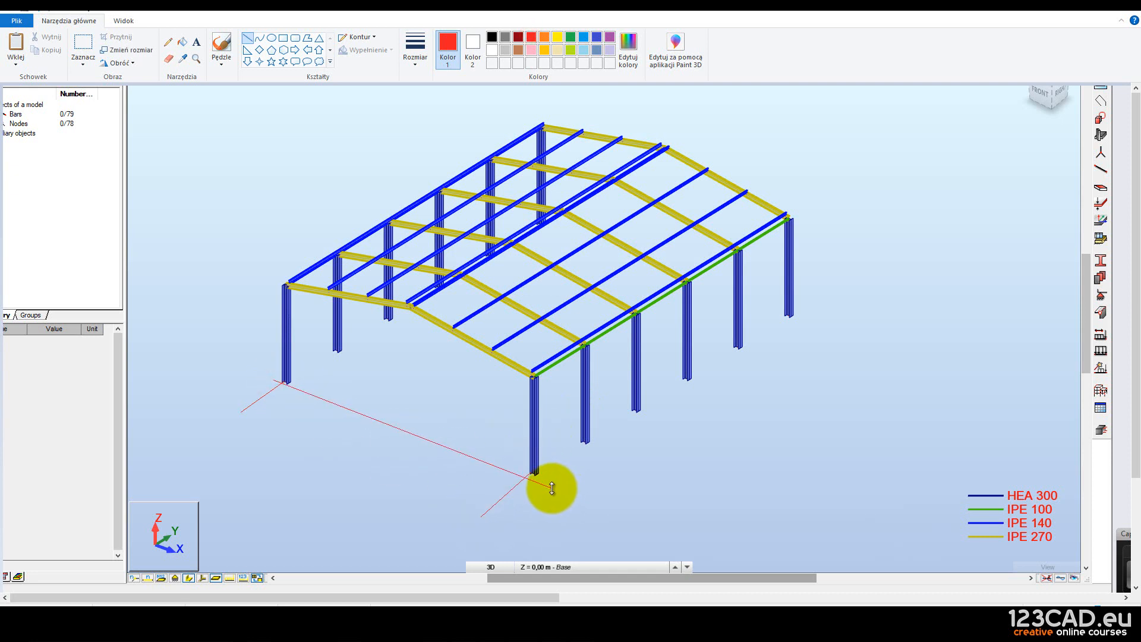
key(Down)
key(Down)
key(Down)
key(Down)
key(Down)
key(Down)
key(Down)
key(Down)
key(Down)
key(Down)
key(Down)
key(Down)
key(Down)
key(Down)
key(Down)
key(Down)
key(Down)
key(Down)
key(Down)
key(Down)
key(Left)
key(Left)
key(Left)
key(Left)
key(Left)
key(Left)
key(Left)
key(Left)
key(Left)
key(Left)
key(Left)
key(Left)
key(Left)
key(Left)
key(Left)
key(Left)
key(Left)
key(Left)
key(Left)
key(Left)
Draw the remaining red base lines along the hall footprint to the far end.
drag(534, 473, 621, 514)
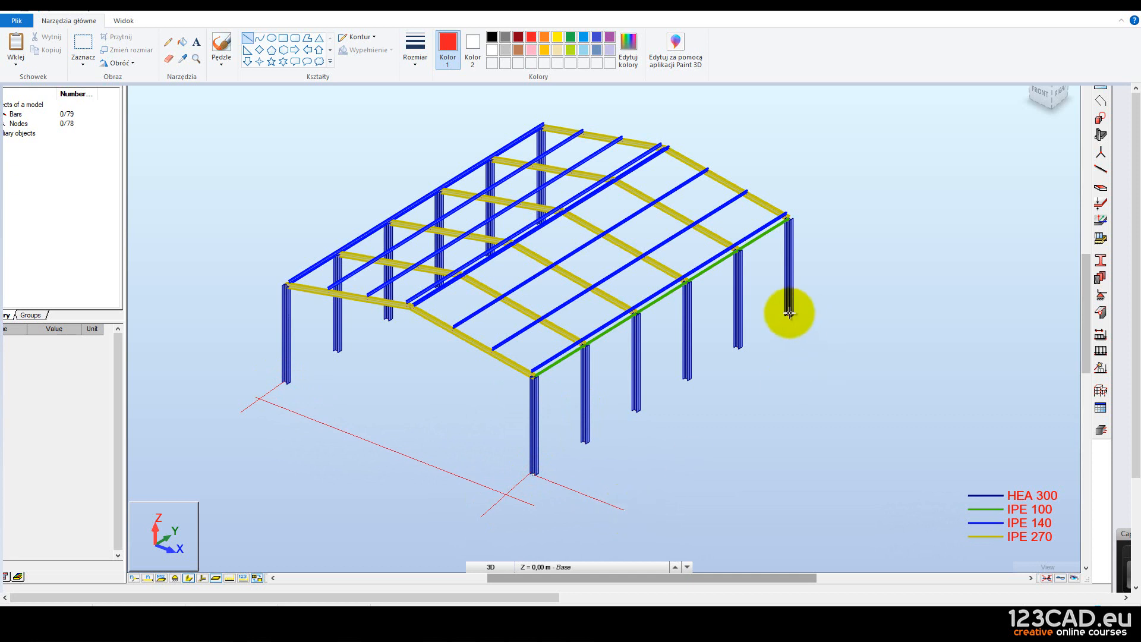
drag(790, 315, 845, 331)
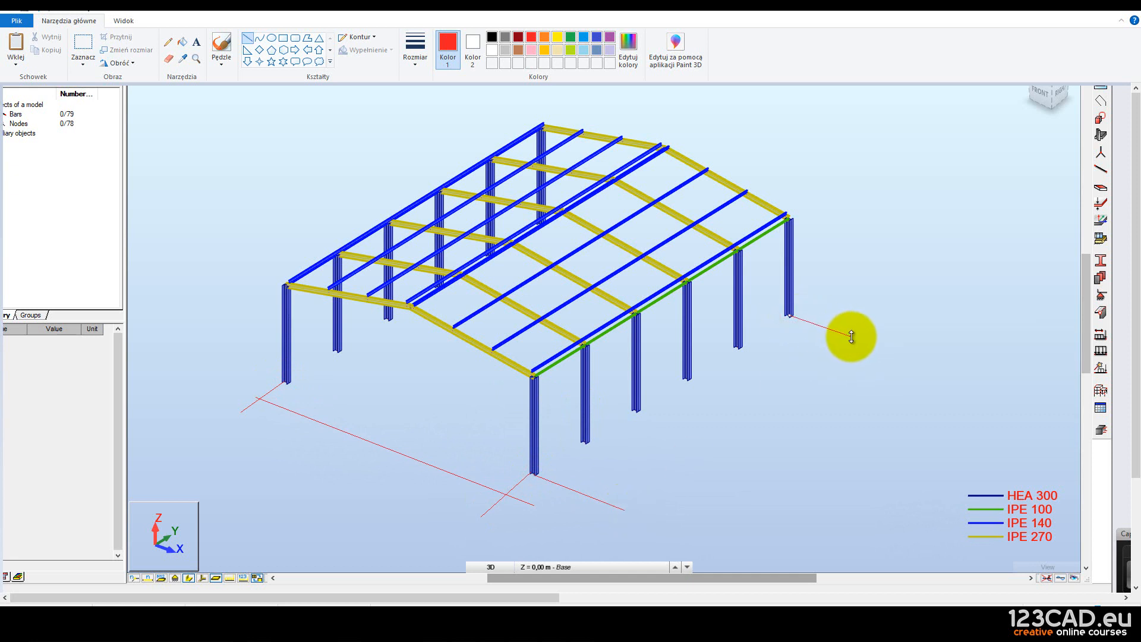
drag(842, 319, 567, 507)
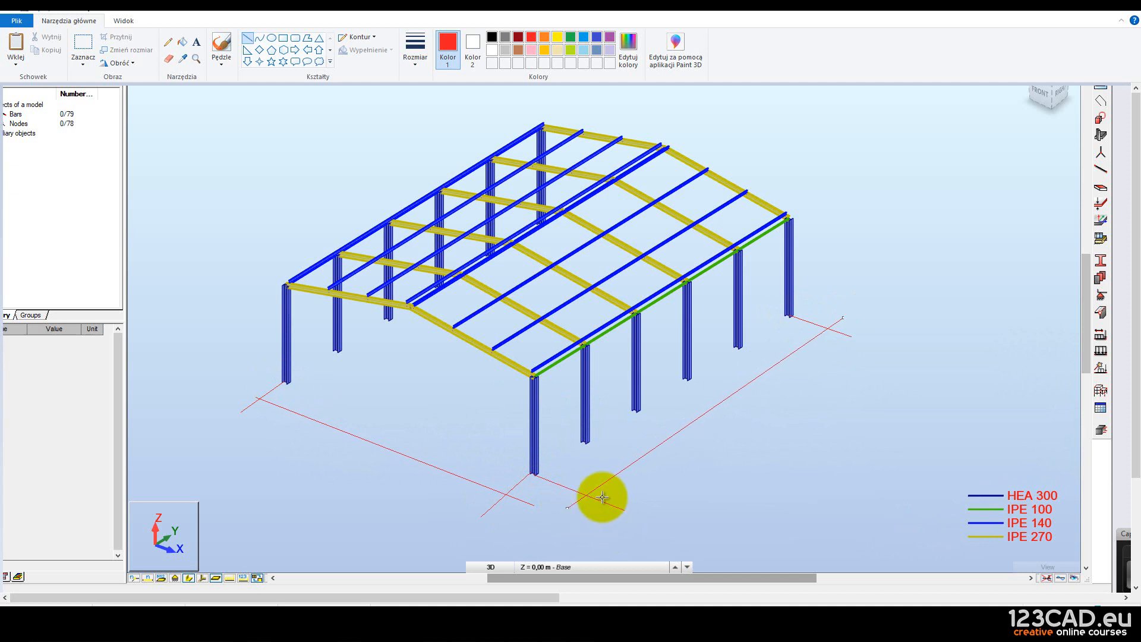
key(ctrl+z)
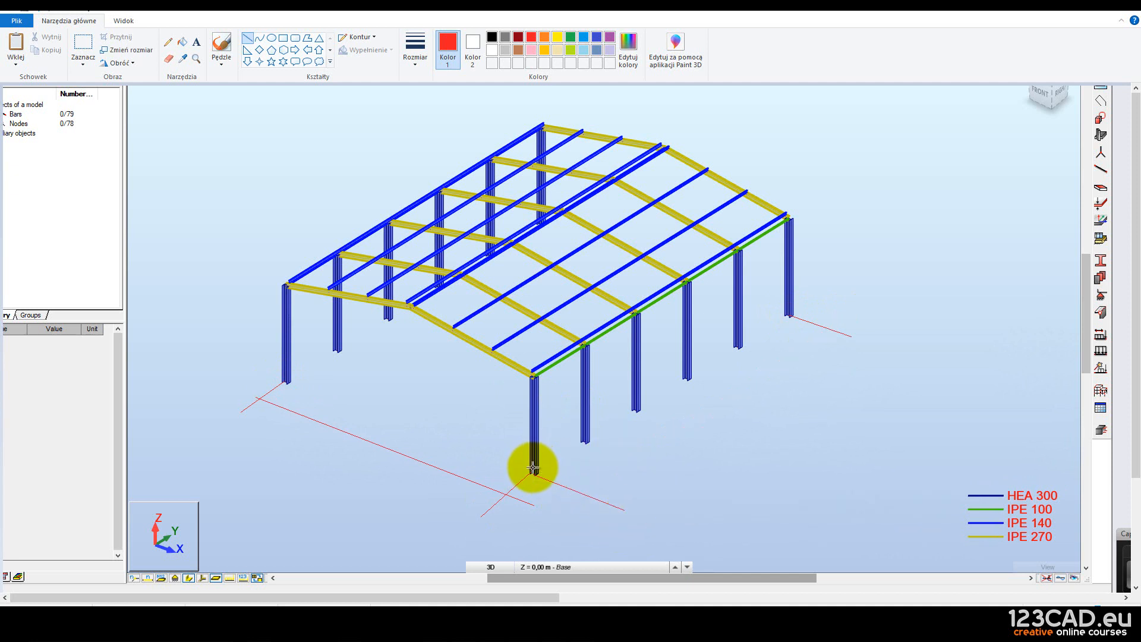
drag(532, 471, 791, 315)
key(Right)
key(Right)
key(Right)
key(Right)
key(Right)
key(Right)
key(Right)
key(Right)
key(Right)
key(Right)
key(Right)
key(Right)
key(Right)
key(Right)
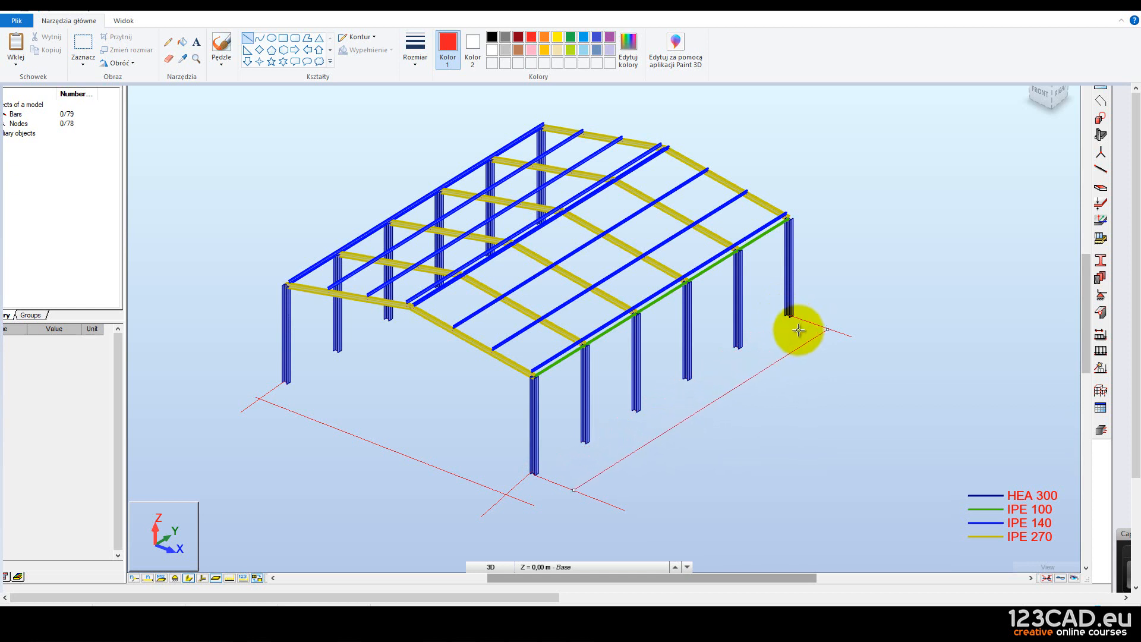
click(853, 292)
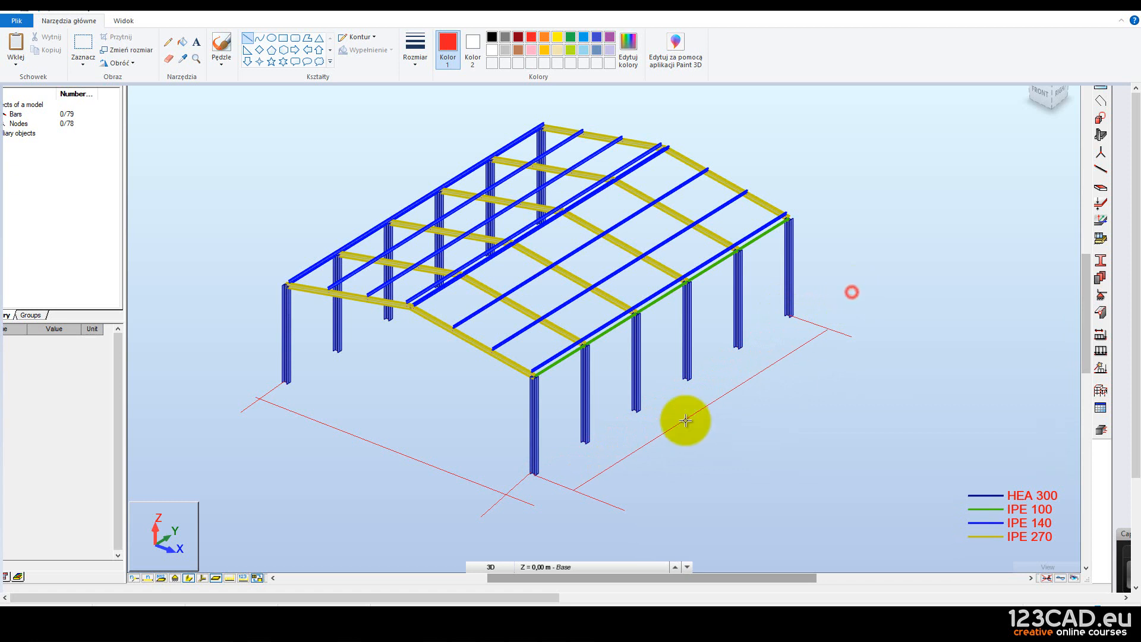
Draw a vertical red height line from the front eaves bar down to the base.
click(489, 366)
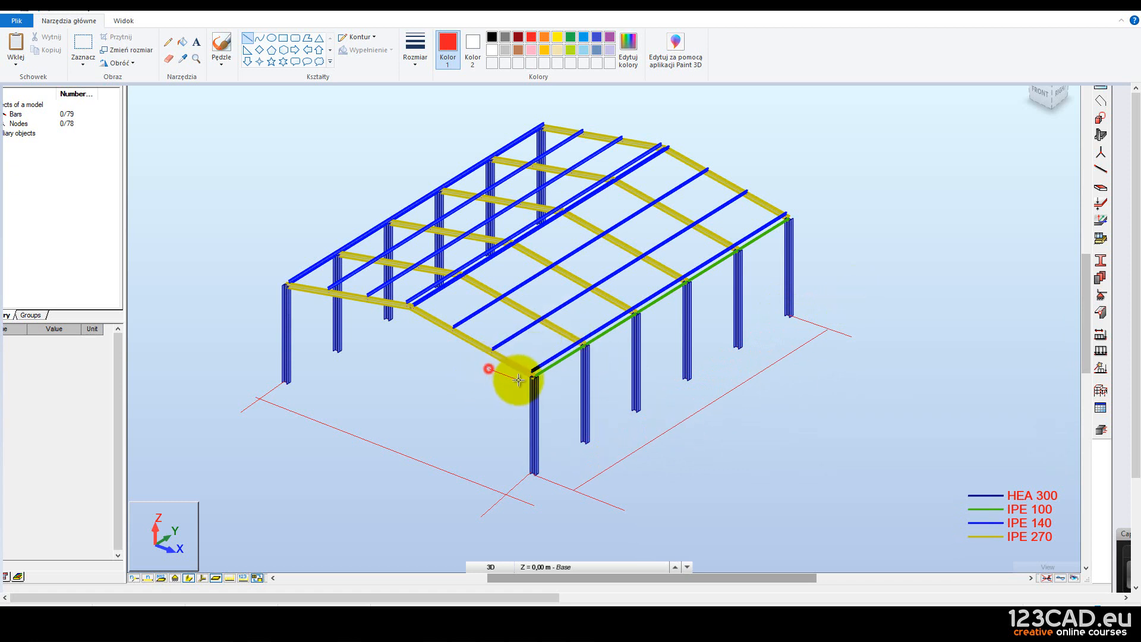
click(489, 454)
click(501, 343)
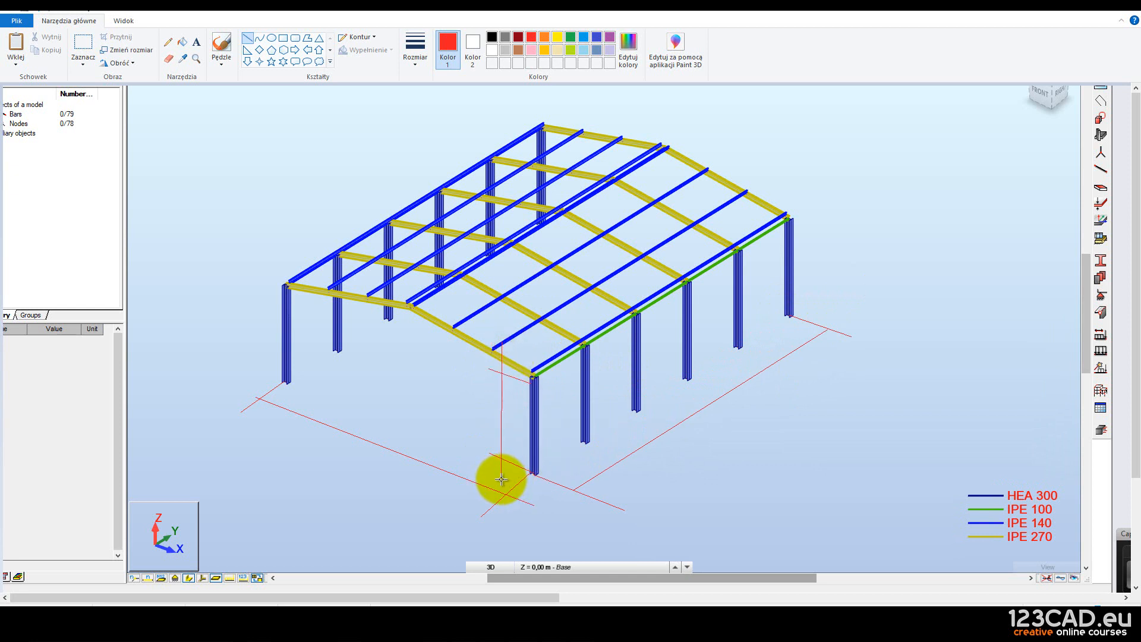
click(75, 43)
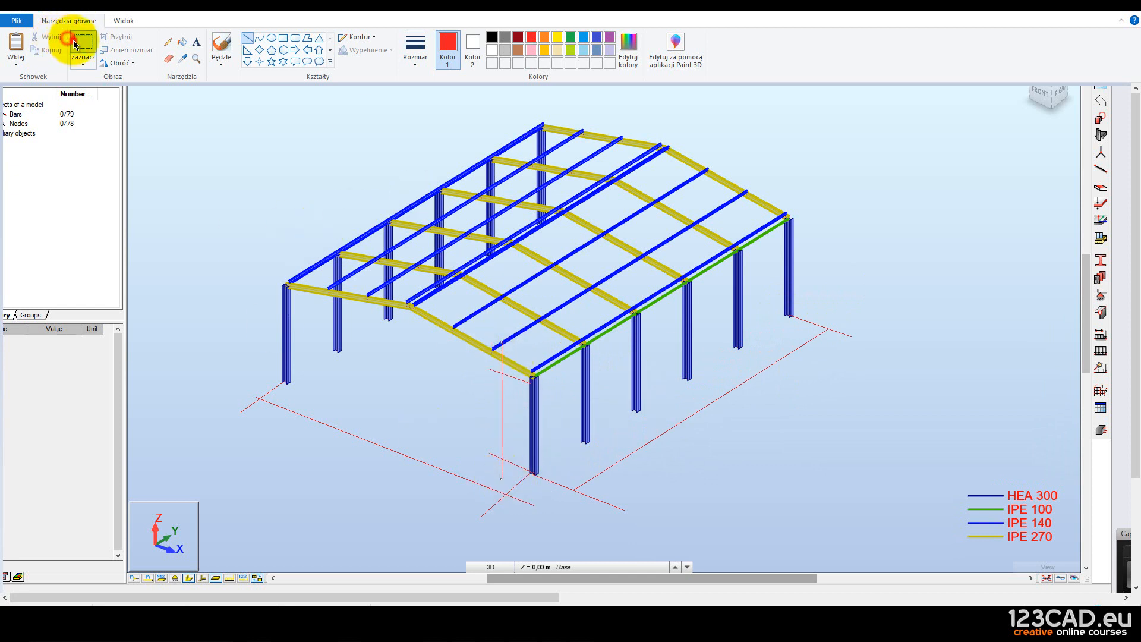
Select the dimensioned model image, trial-paste it into the SMath worksheet, then undo it.
mouse_move(220, 91)
mouse_down()
mouse_move(420, 351)
mouse_move(866, 527)
mouse_move(851, 521)
mouse_up()
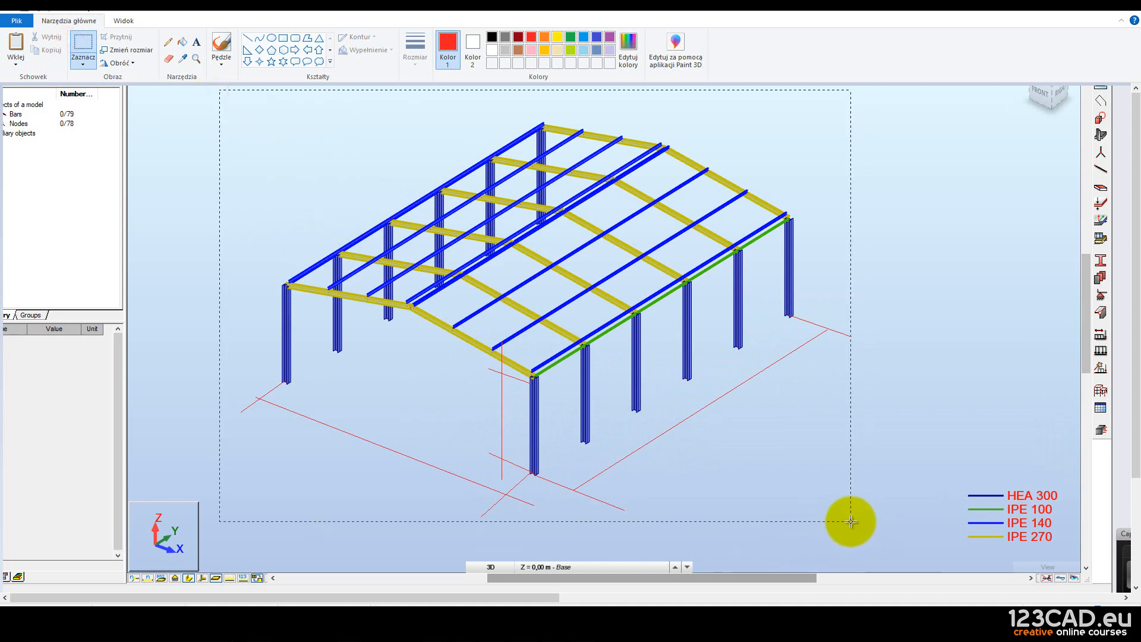
mouse_move(435, 621)
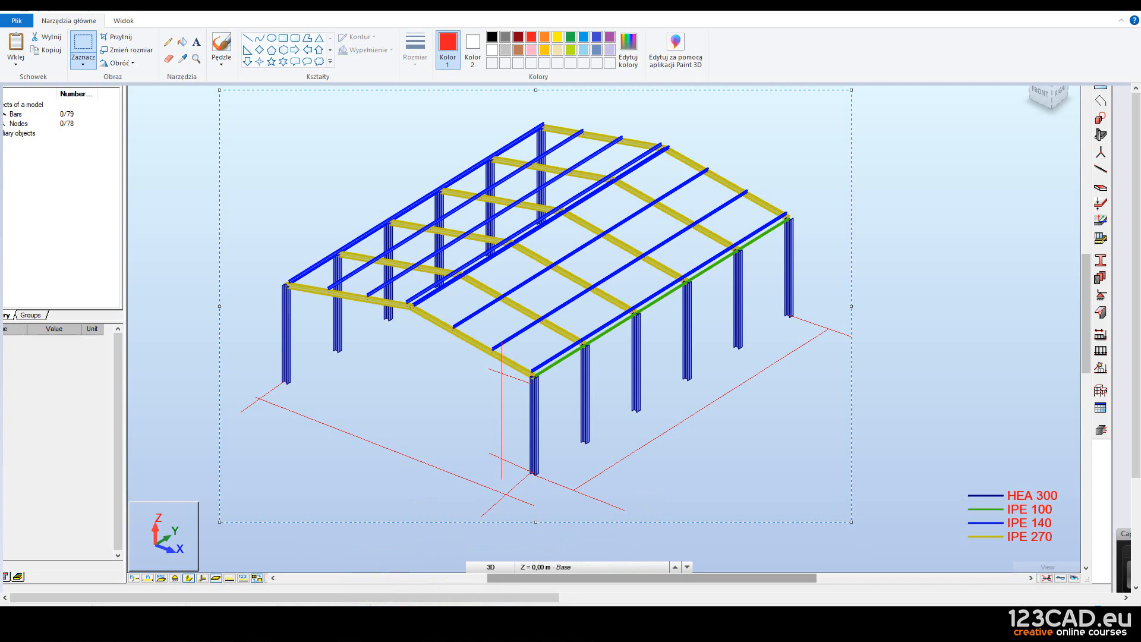
click(505, 578)
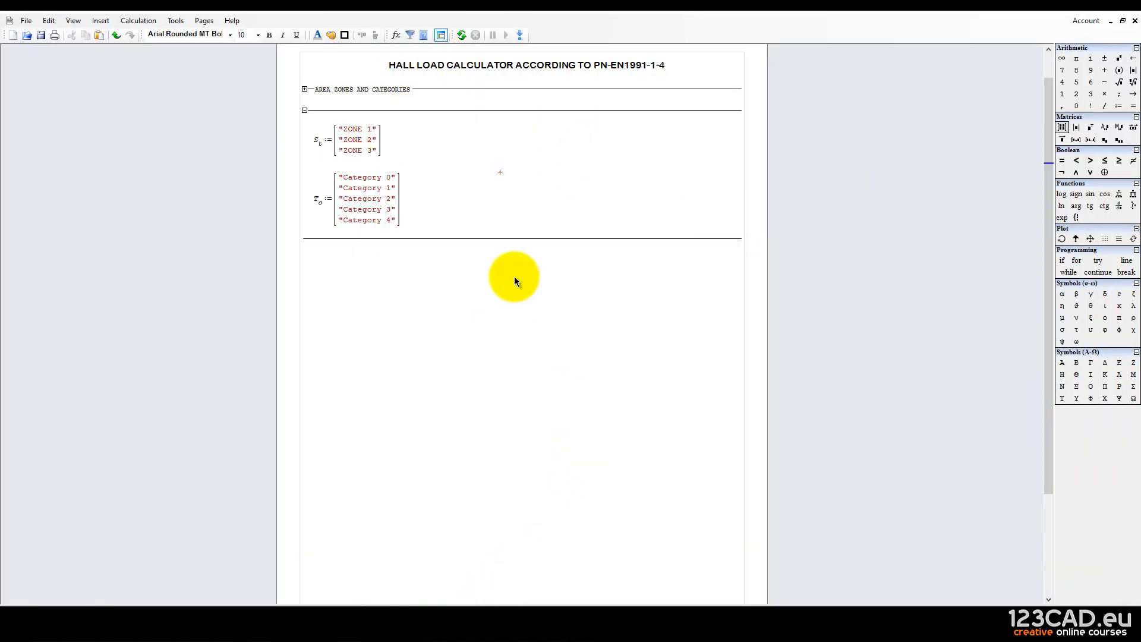
key(ctrl+v)
click(870, 498)
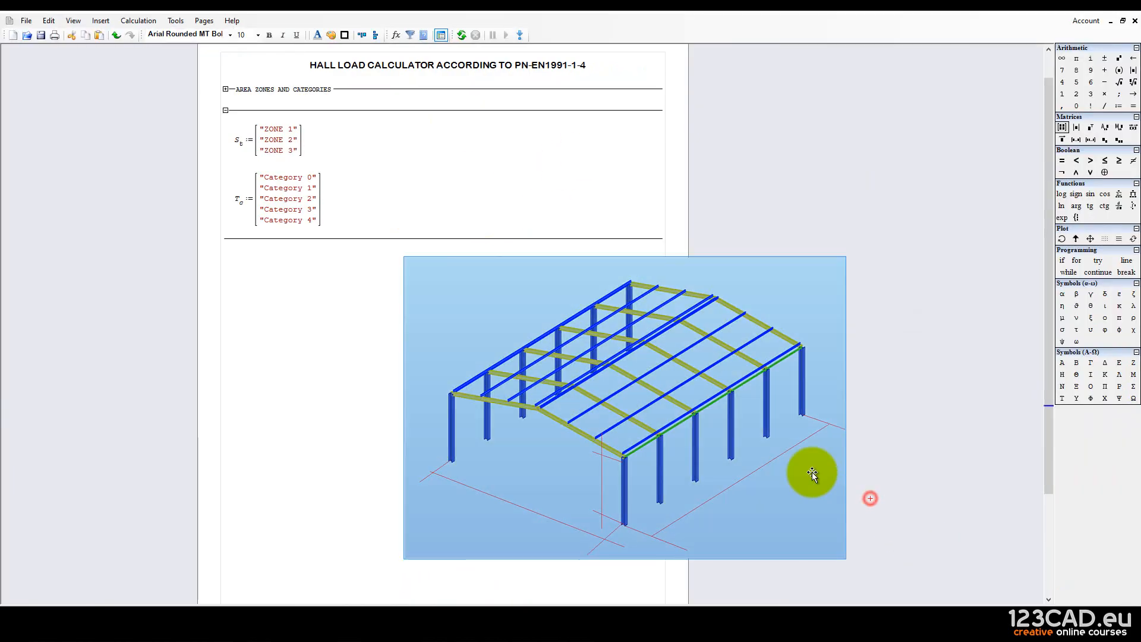
key(ctrl+z)
click(810, 471)
click(510, 264)
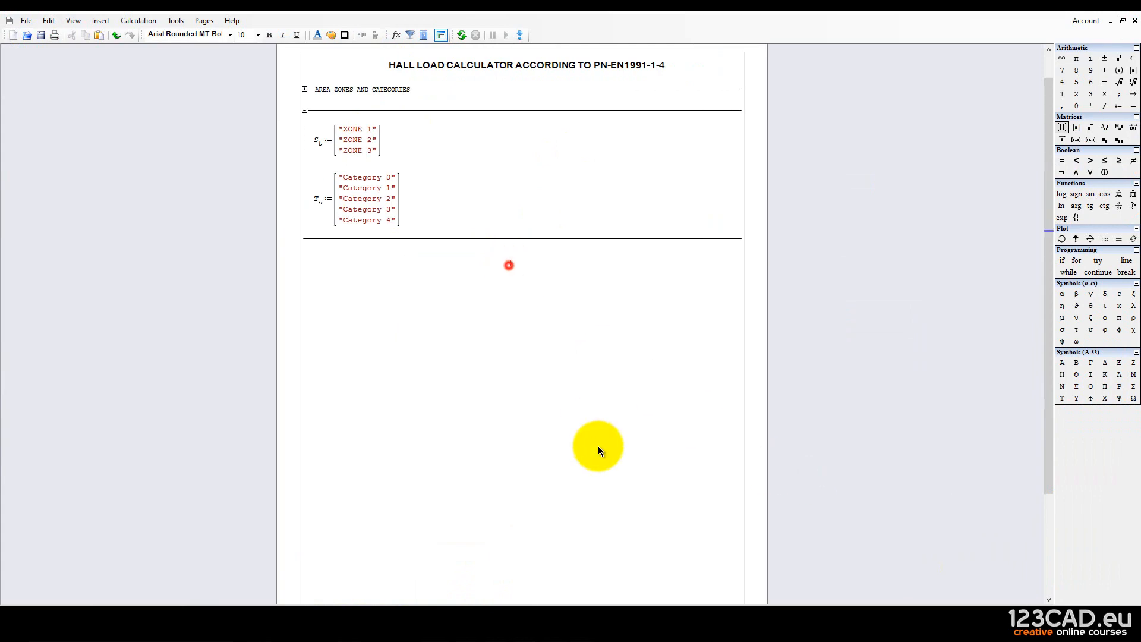
Close Robot and Paint, discarding unsaved changes in both.
click(522, 627)
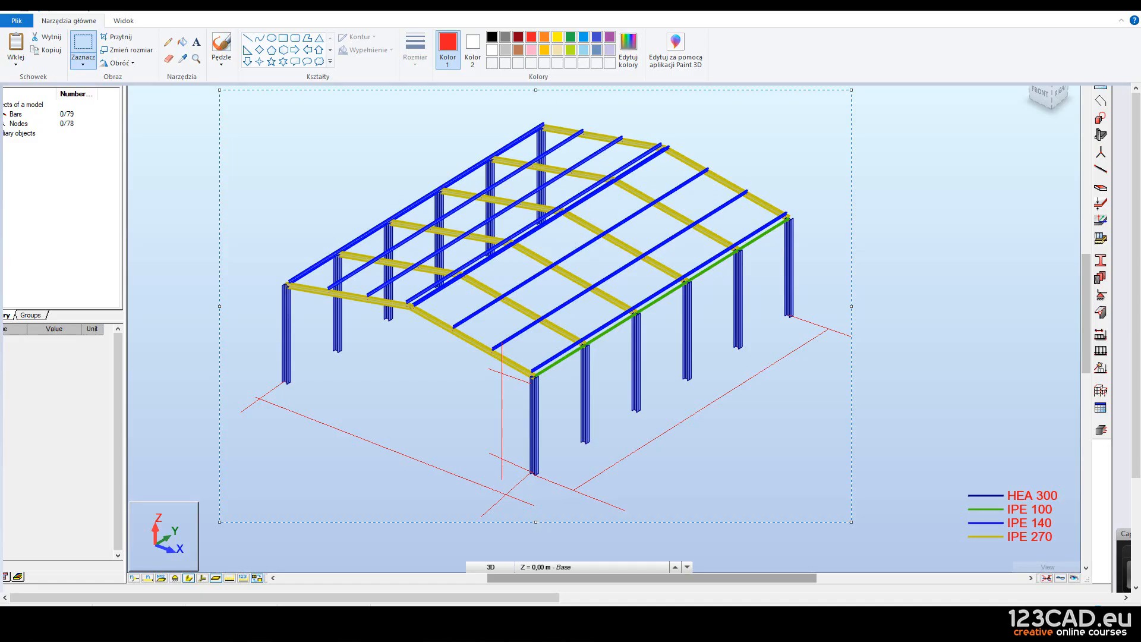
click(551, 627)
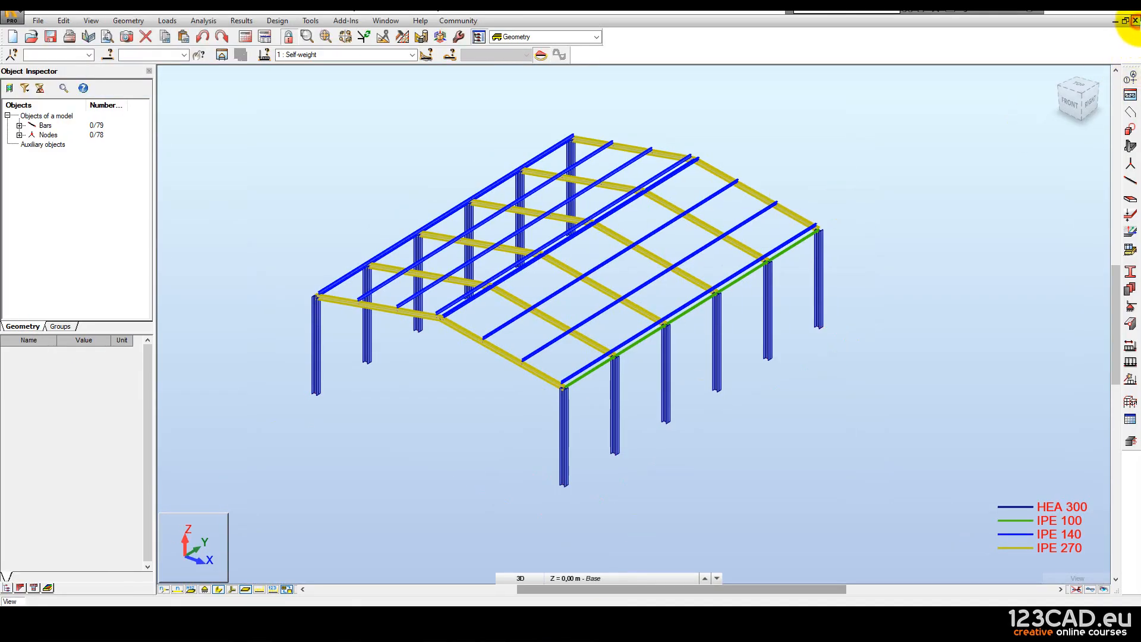
click(1135, 20)
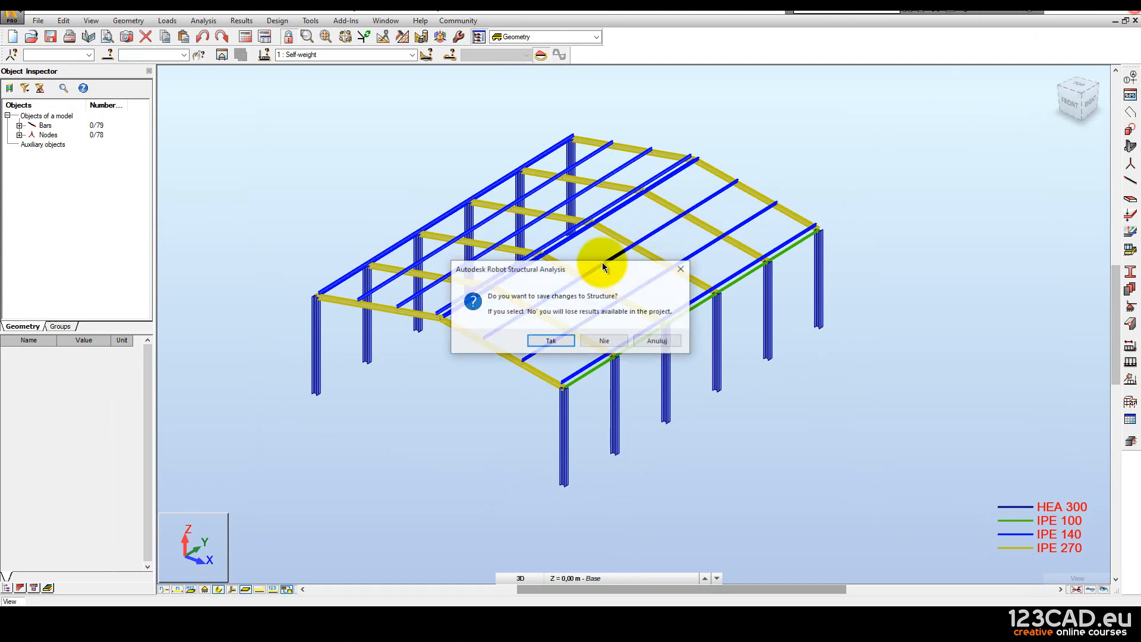
click(602, 339)
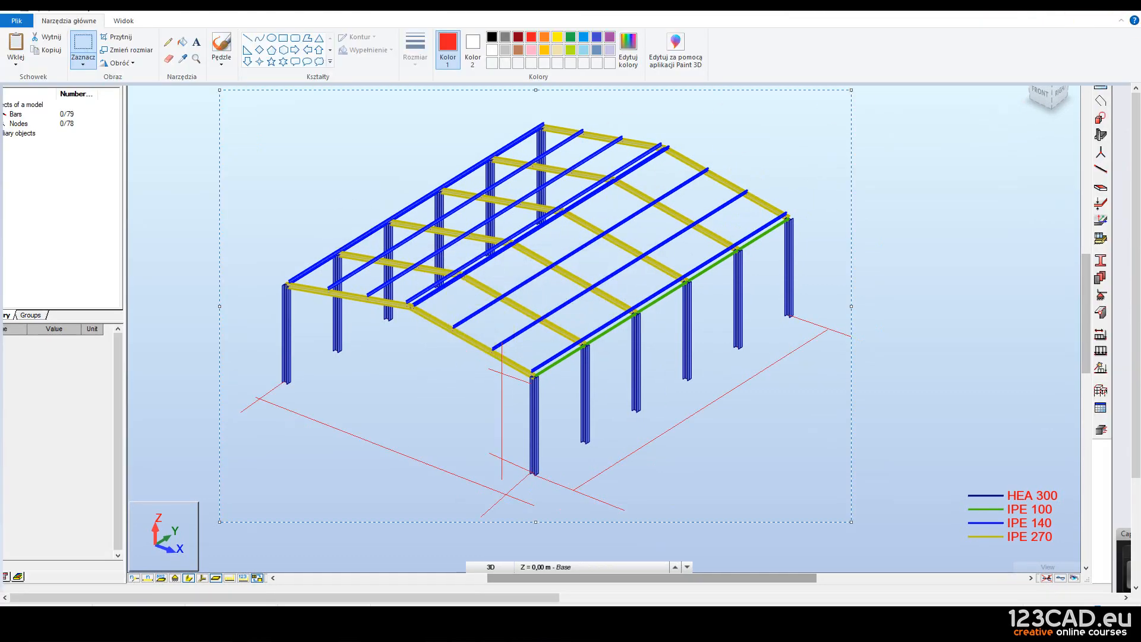
click(1132, 7)
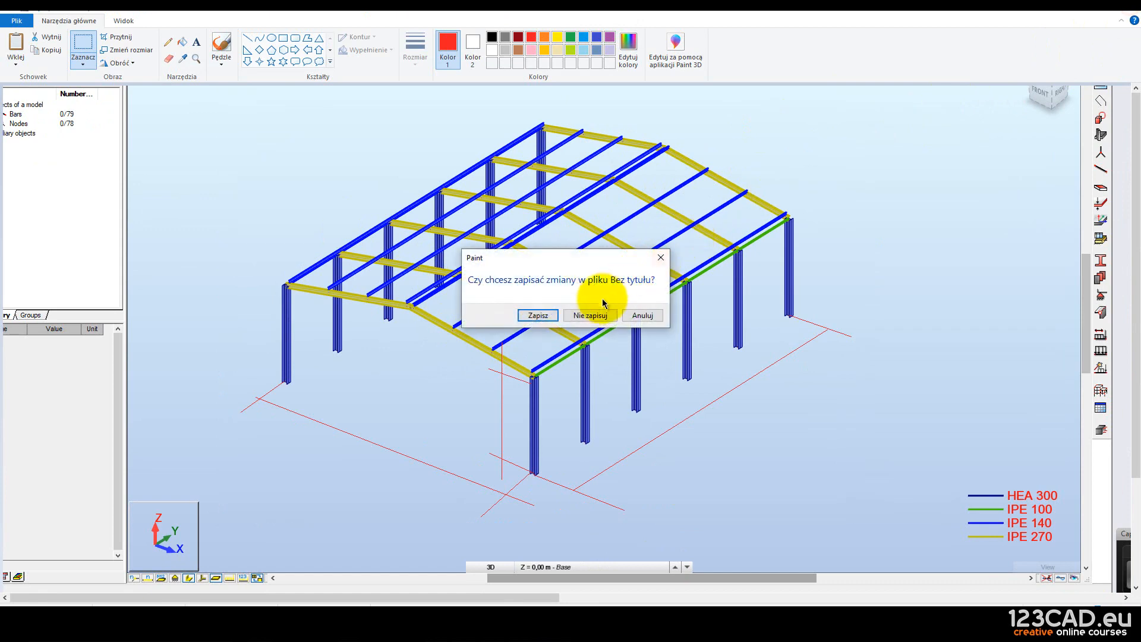
click(586, 312)
Paste the hall frame picture just under the section line in the worksheet.
click(414, 338)
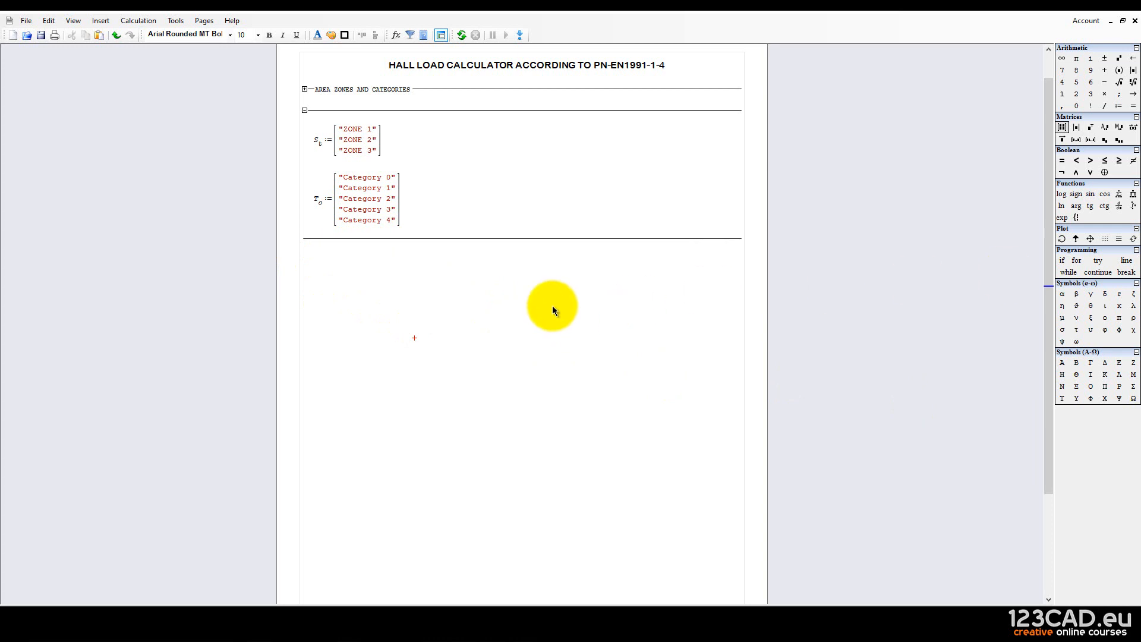
click(403, 263)
right_click(420, 354)
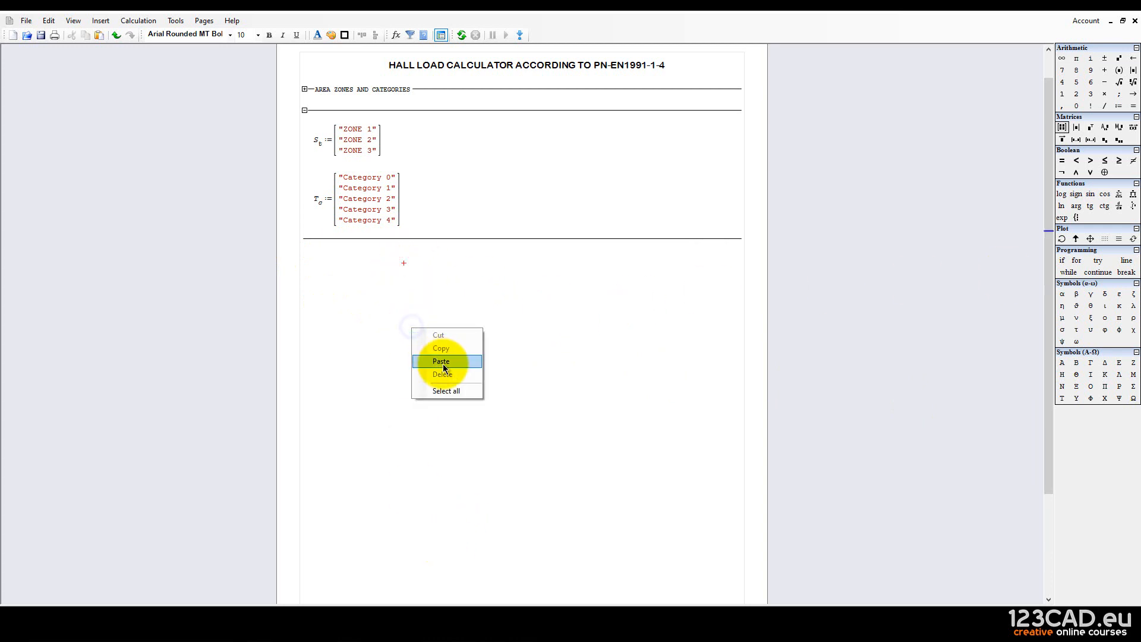
click(442, 361)
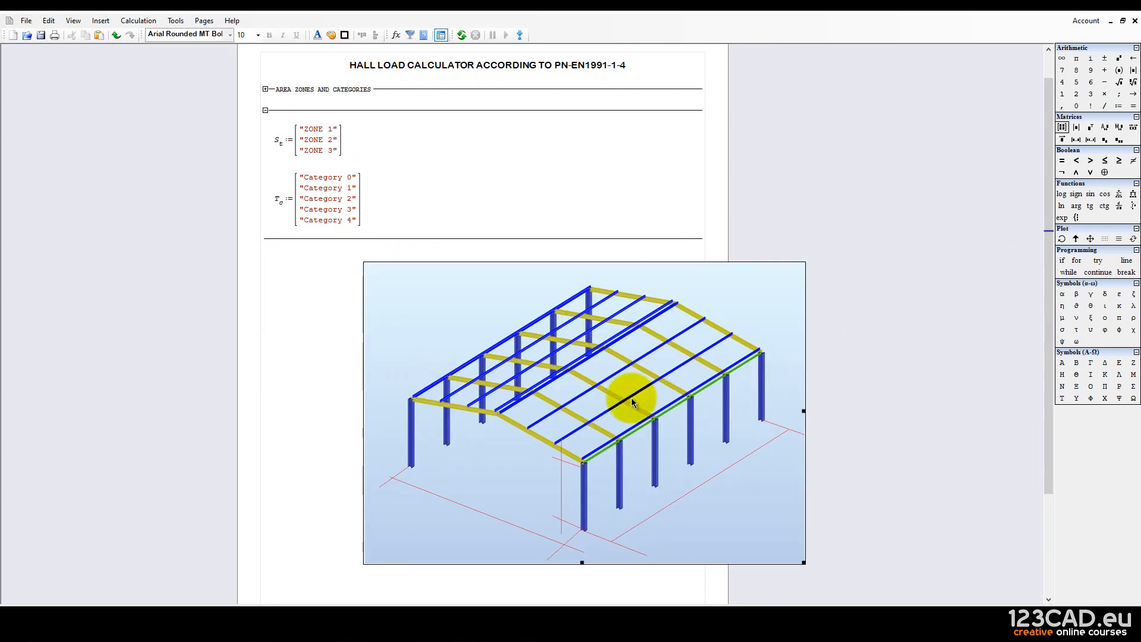
Delete the pasted hall picture again and maximize the finished calculator worksheet window.
click(863, 442)
drag(818, 420, 557, 112)
key(Delete)
click(820, 113)
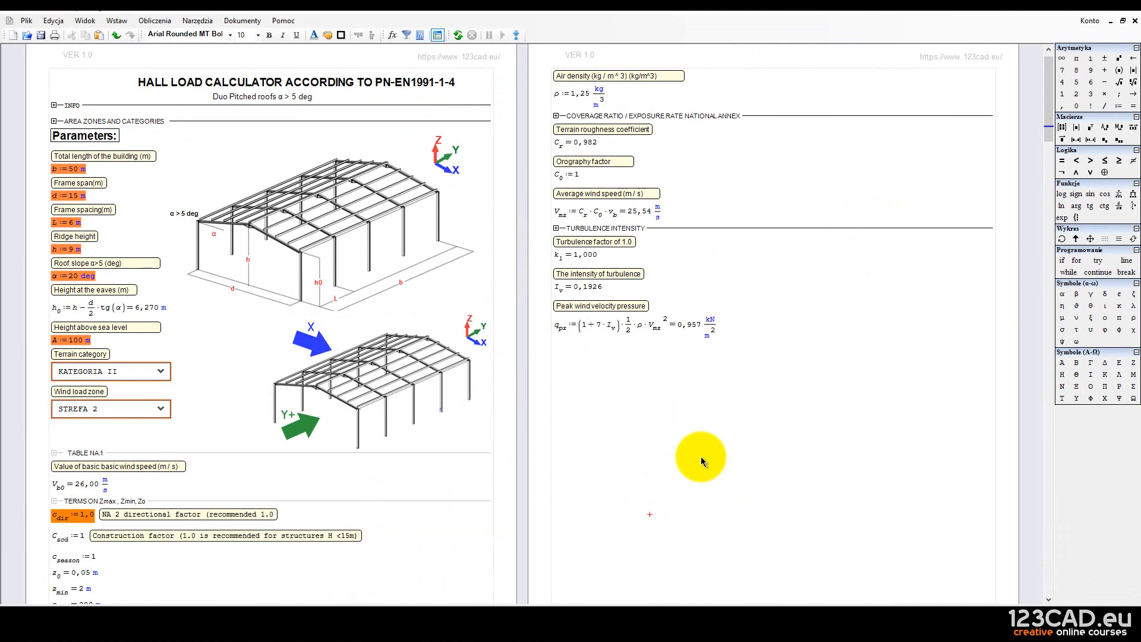
Paste the worksheet screenshot into Paint and erase the parameter fields beside the sketch.
key(super)
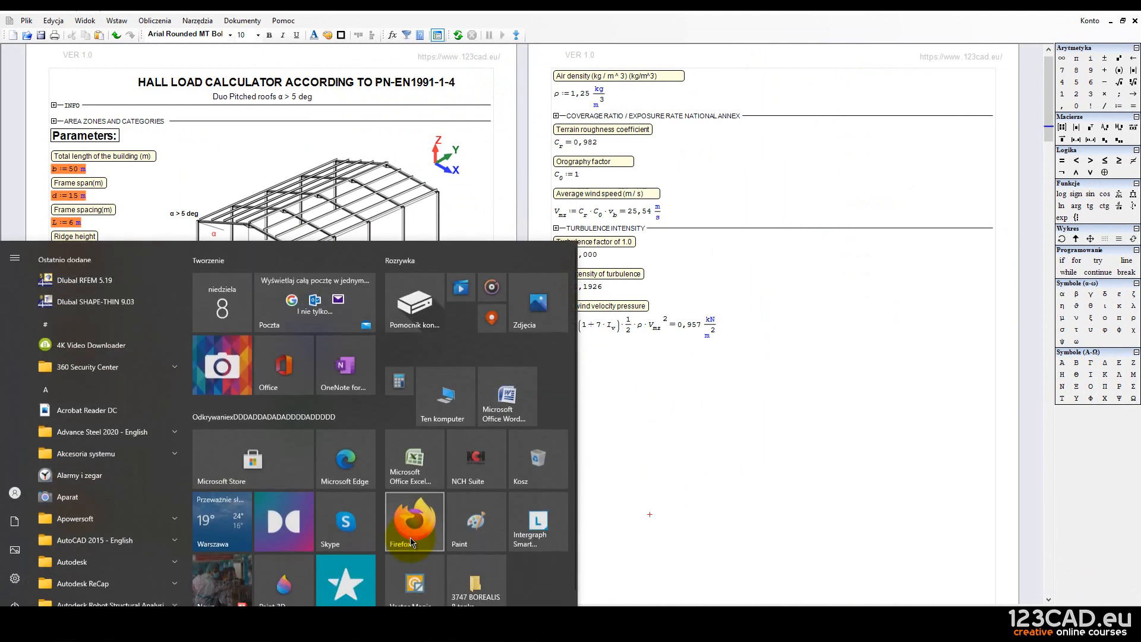
click(470, 515)
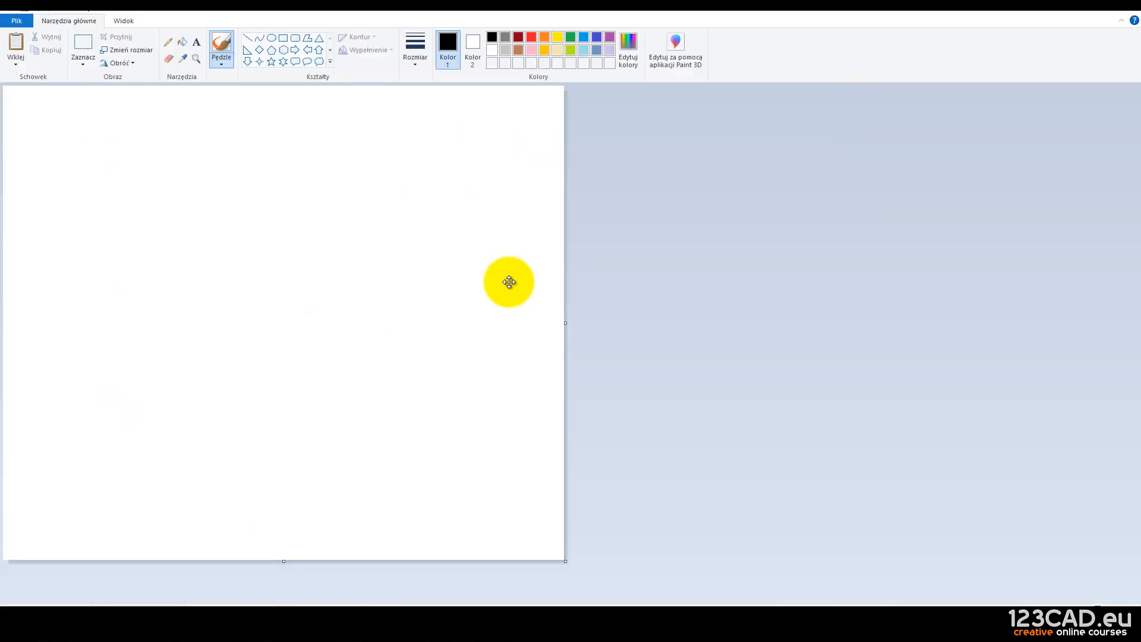
key(ctrl+v)
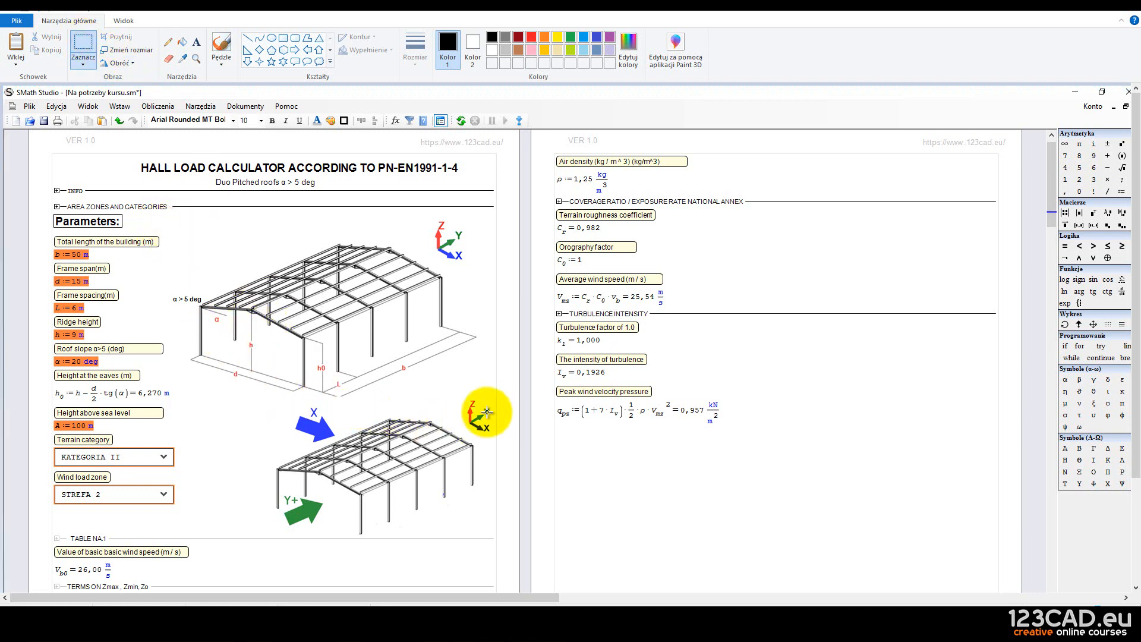
mouse_move(174, 401)
mouse_down()
mouse_move(84, 323)
mouse_move(48, 311)
mouse_up()
key(Delete)
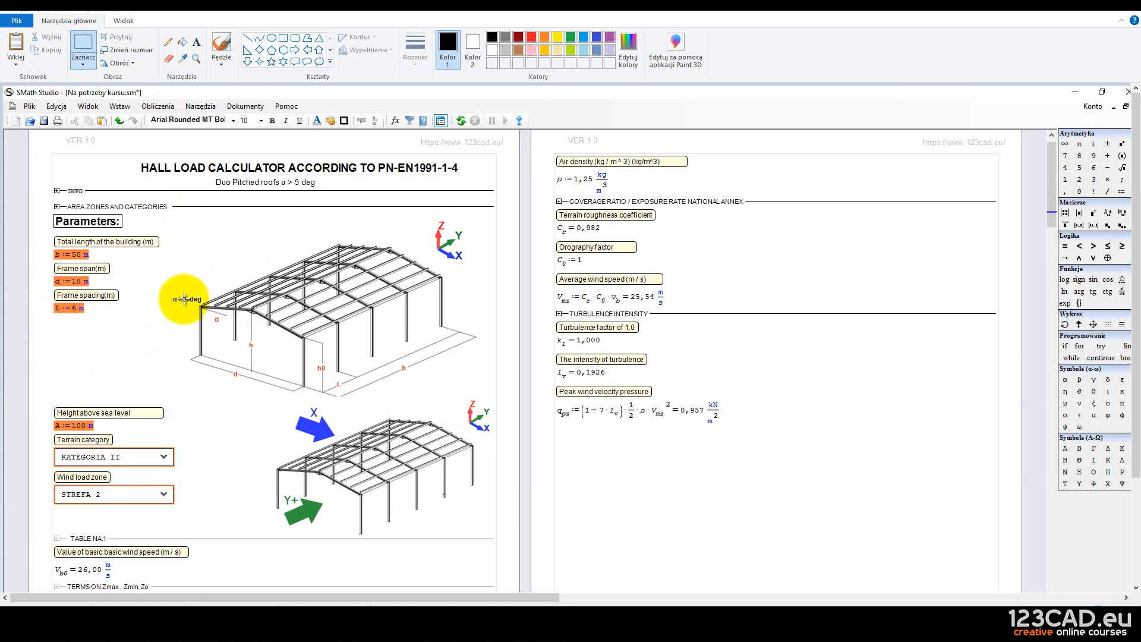
Copy the dimensioned hall sketch into the new SMath worksheet below the T_c category matrix.
mouse_move(168, 215)
mouse_down()
mouse_move(410, 377)
mouse_move(484, 390)
mouse_up()
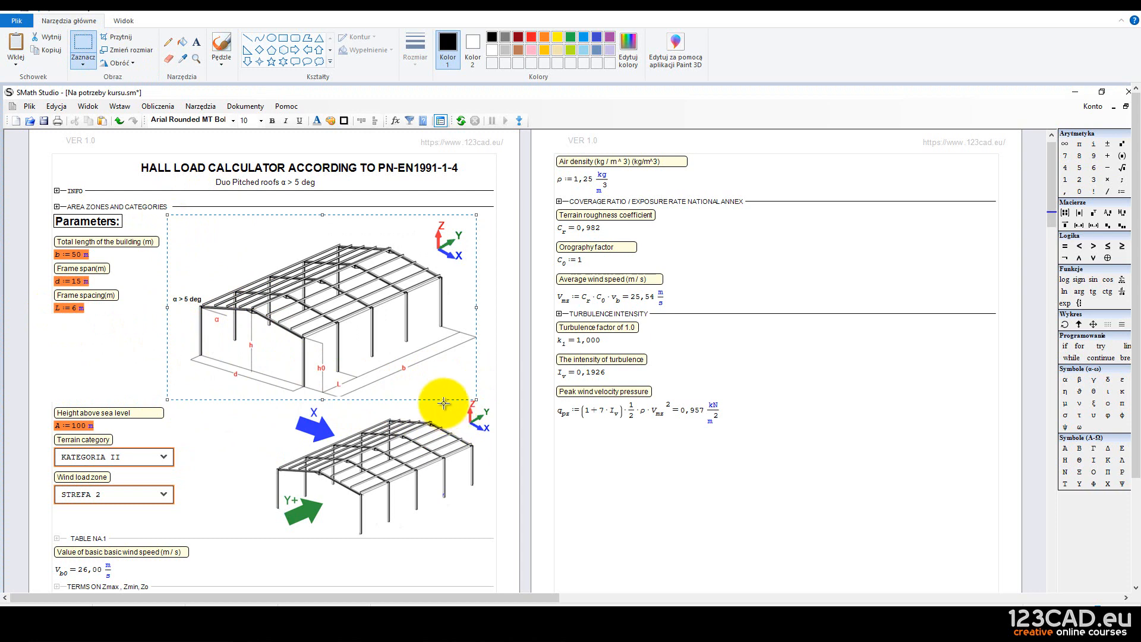
mouse_move(437, 604)
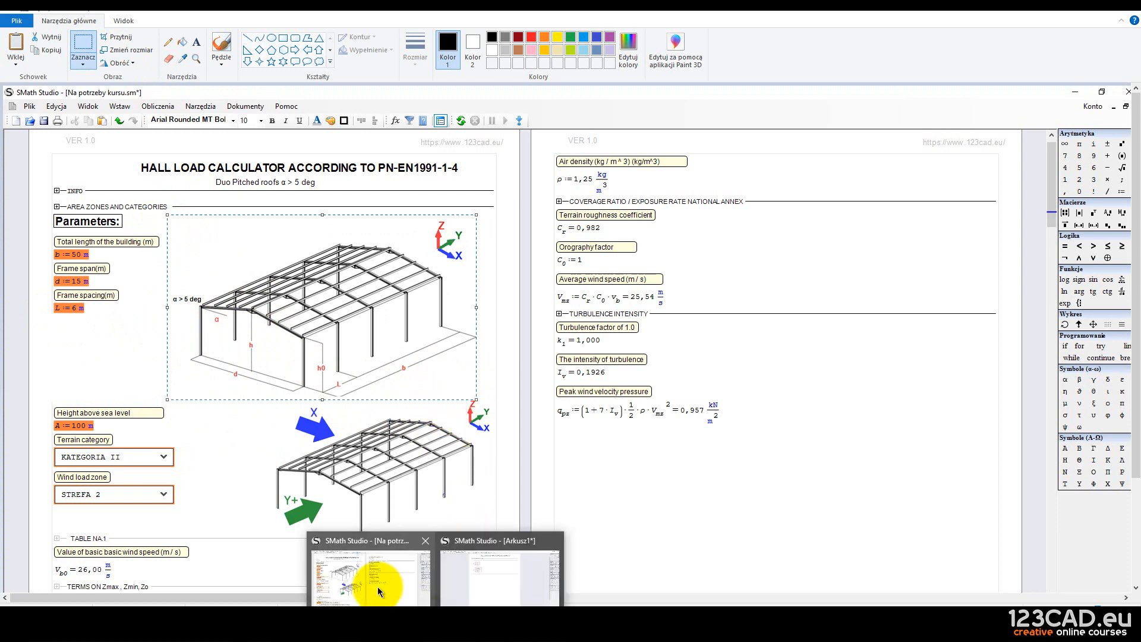
click(489, 599)
click(468, 259)
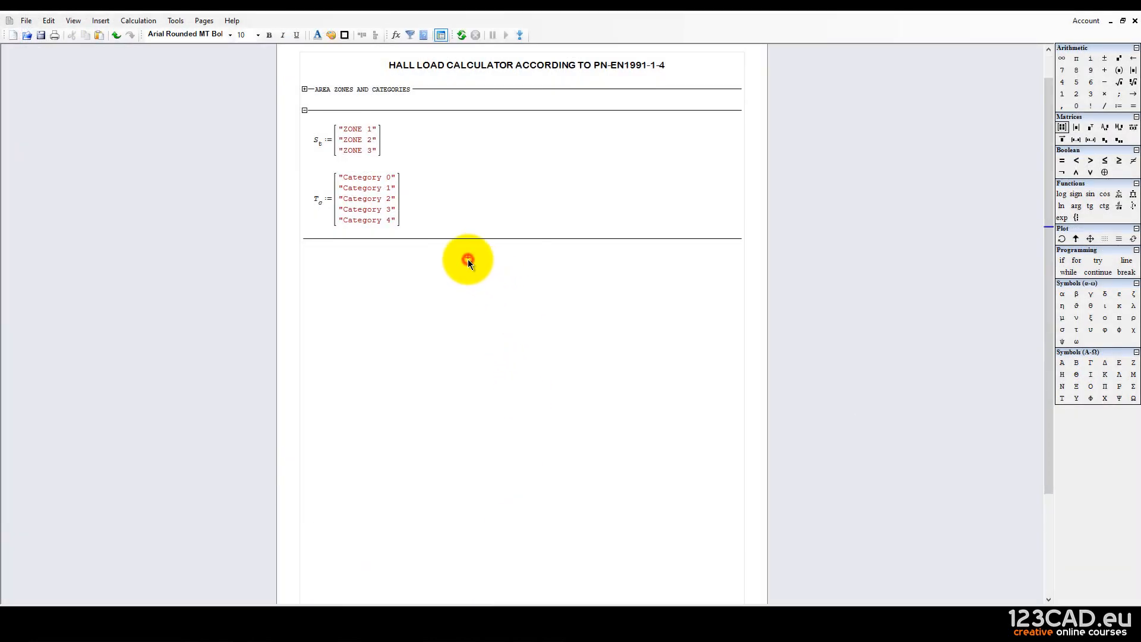
key(ctrl+v)
drag(563, 357, 497, 387)
click(382, 327)
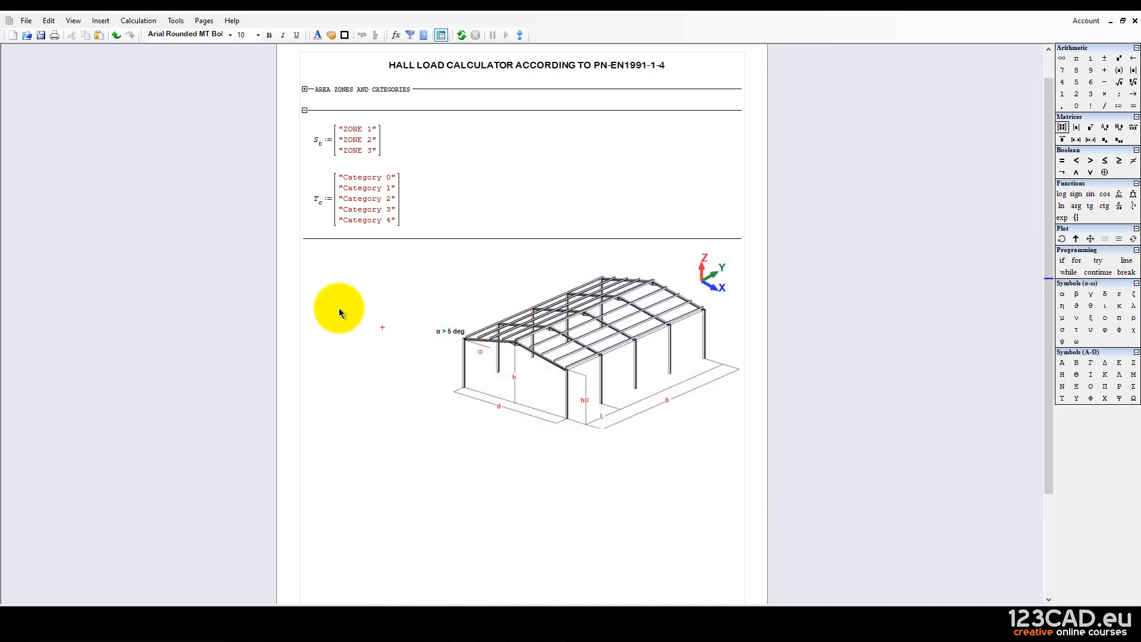